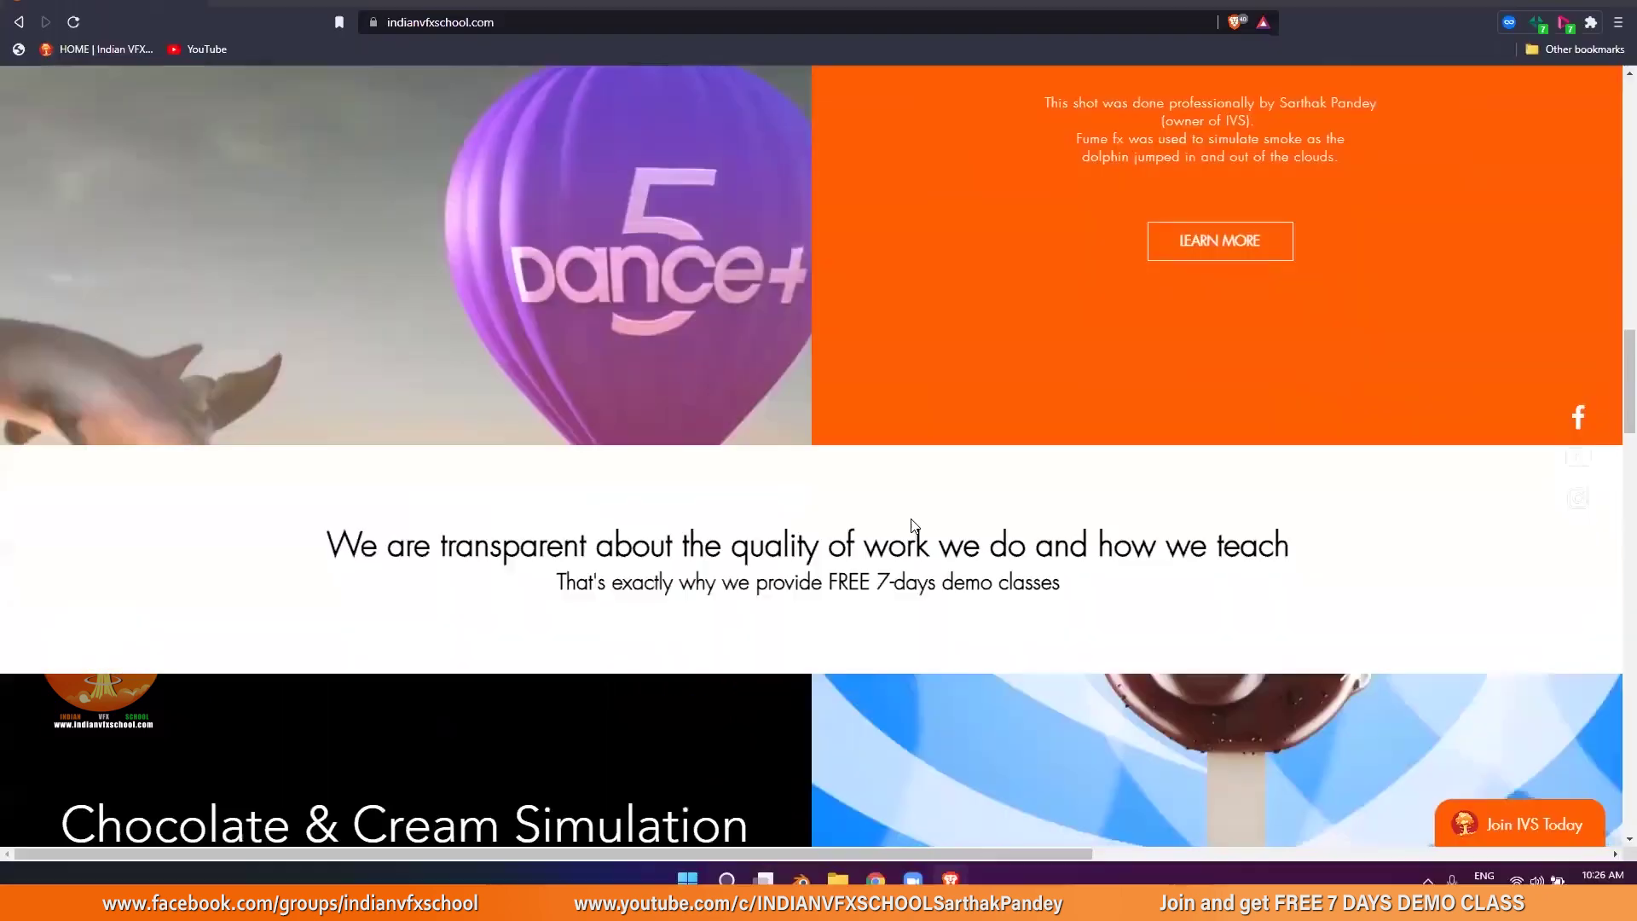
Look through the simulation showcases on the Indian VFX School home page
scroll(911, 519, down, 5)
scroll(909, 524, down, 7)
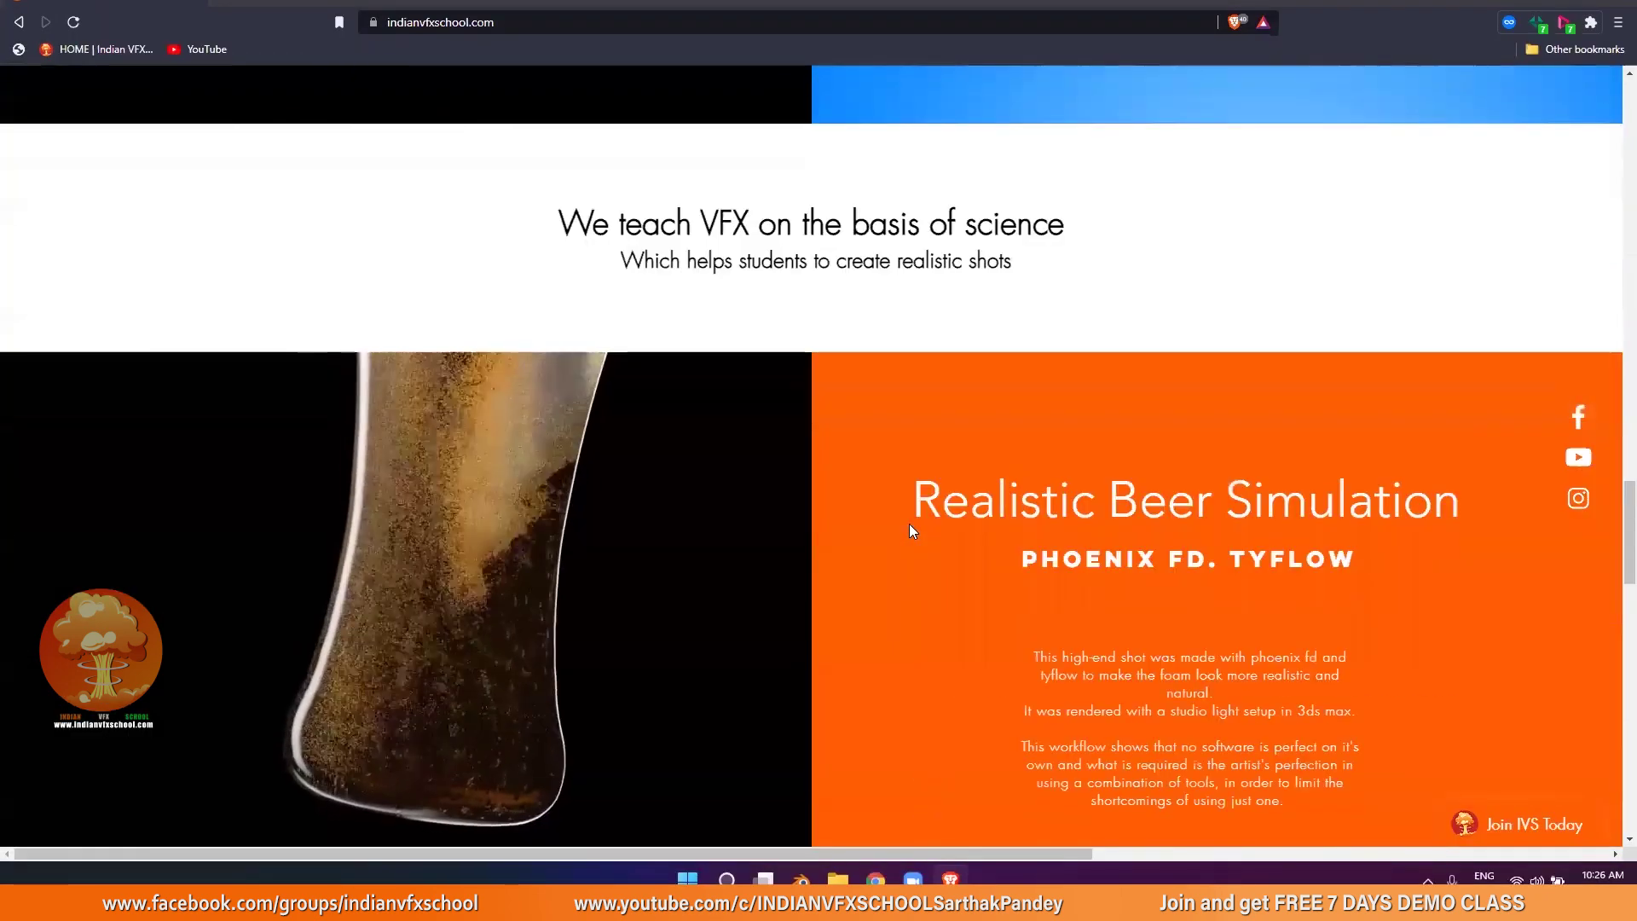
scroll(908, 525, down, 12)
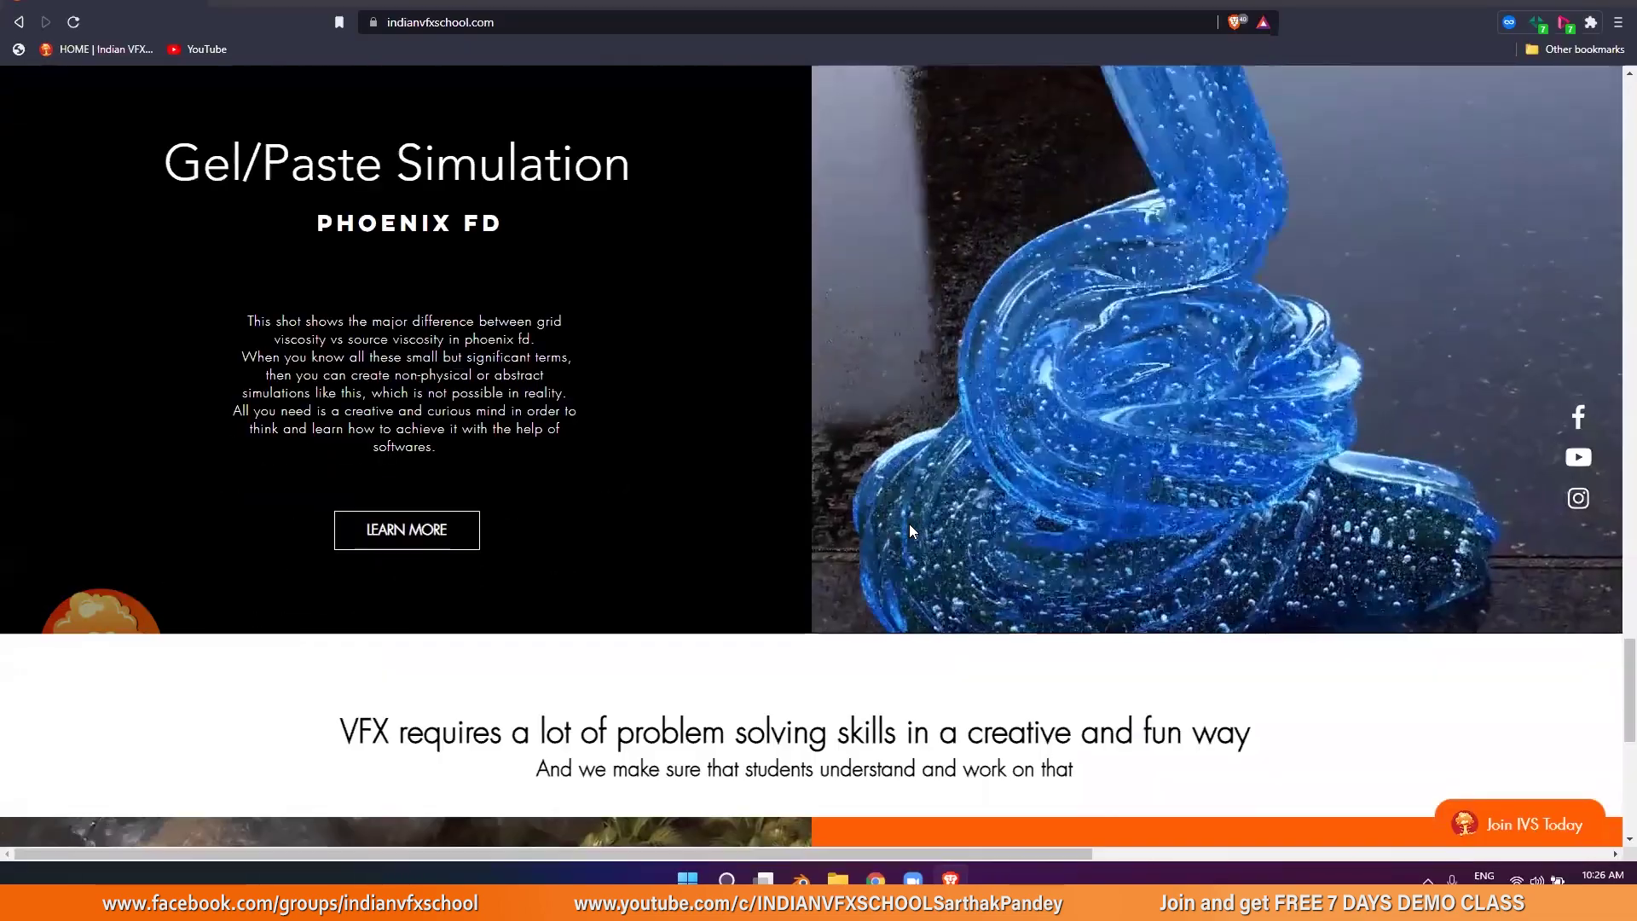
scroll(909, 529, down, 8)
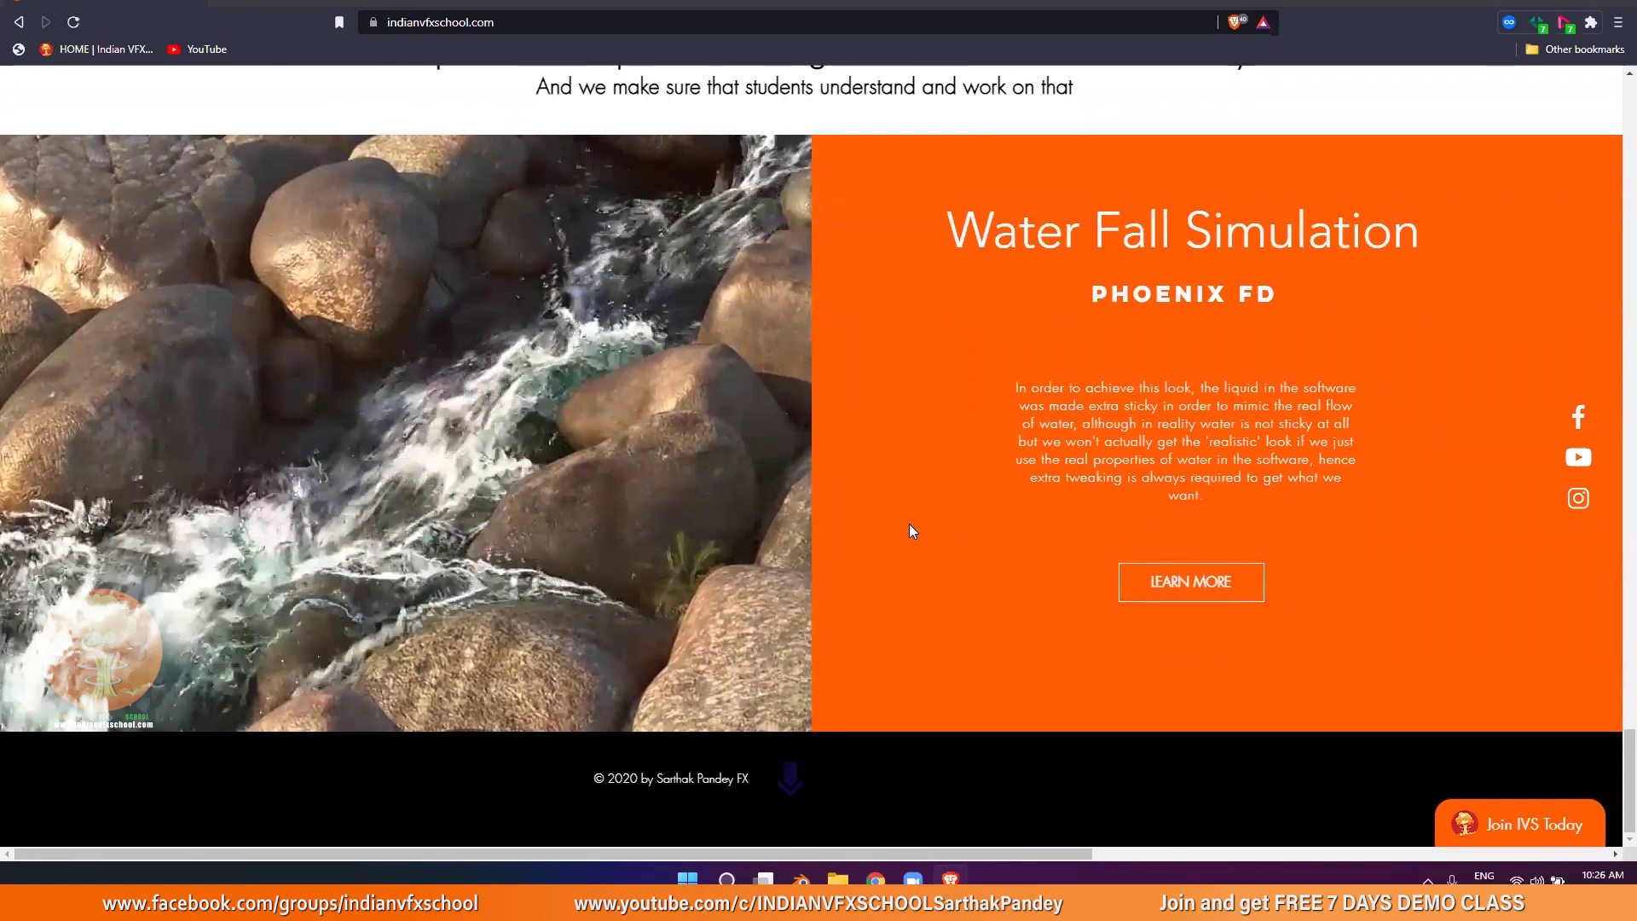
scroll(909, 531, up, 15)
scroll(910, 528, up, 20)
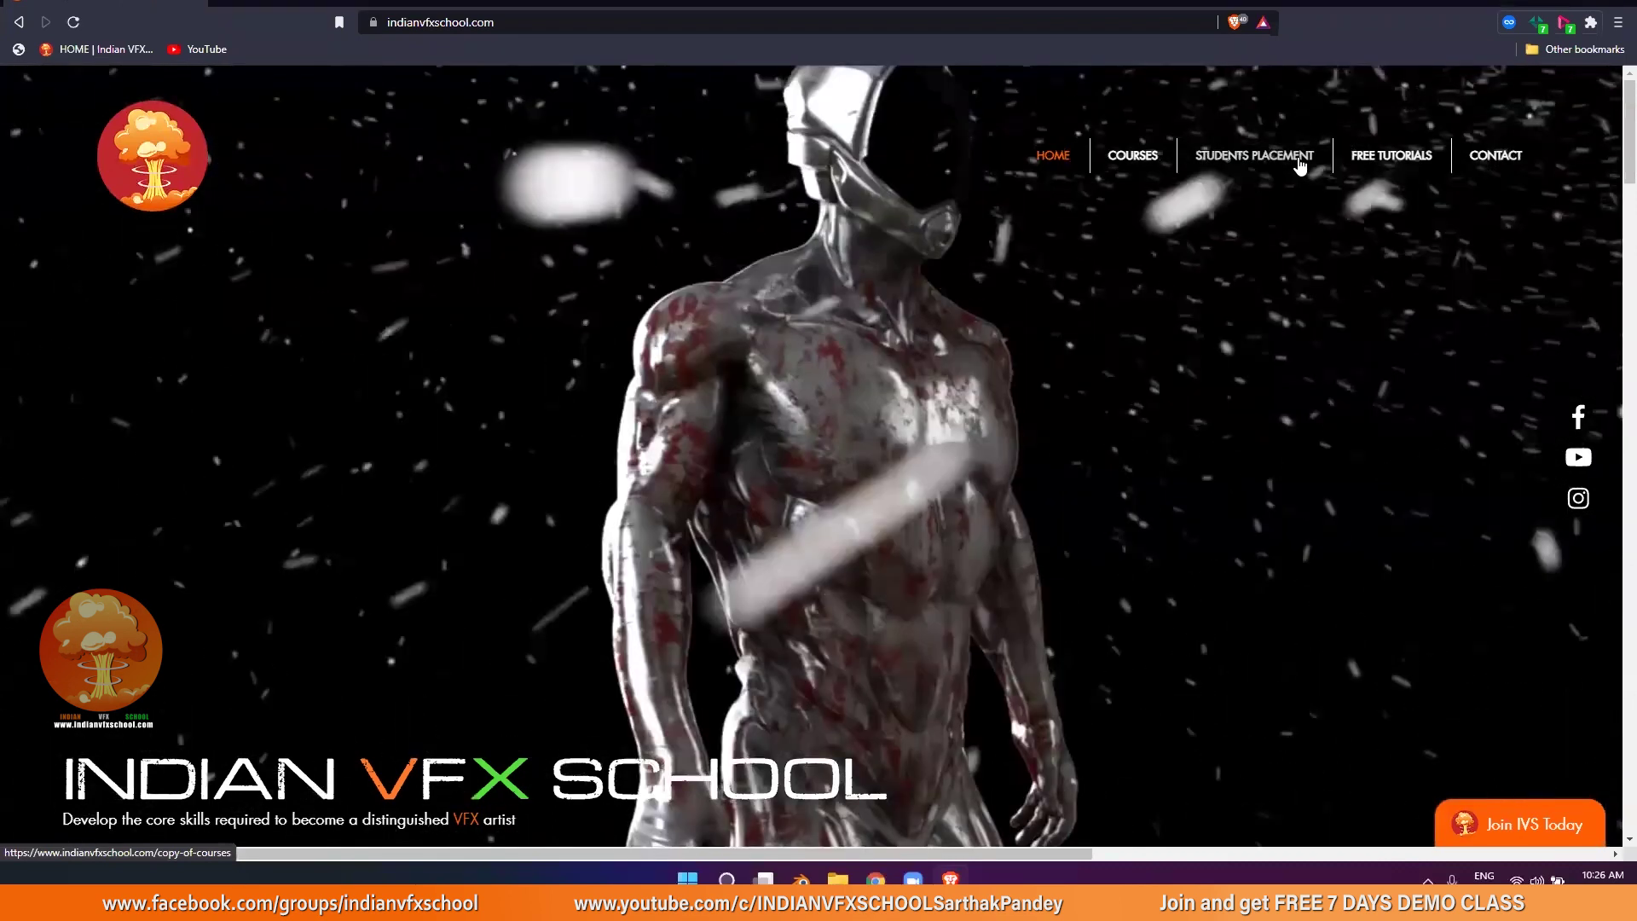
Open the students placement page and read through the hired students' entries
click(1300, 162)
scroll(1107, 589, down, 6)
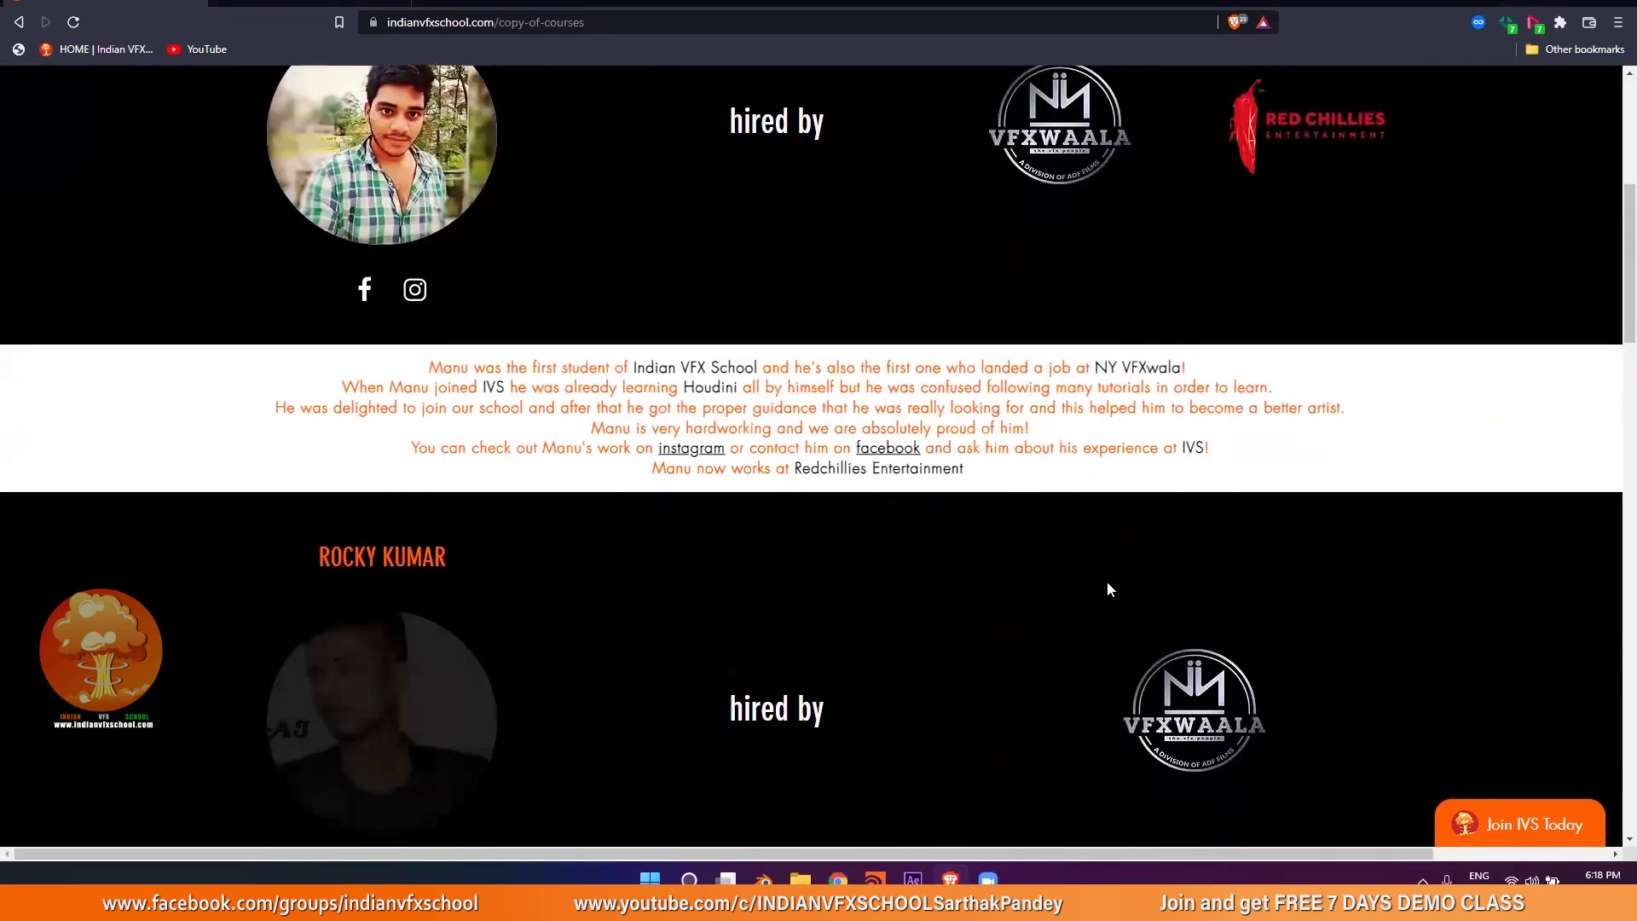
scroll(1107, 583, down, 3)
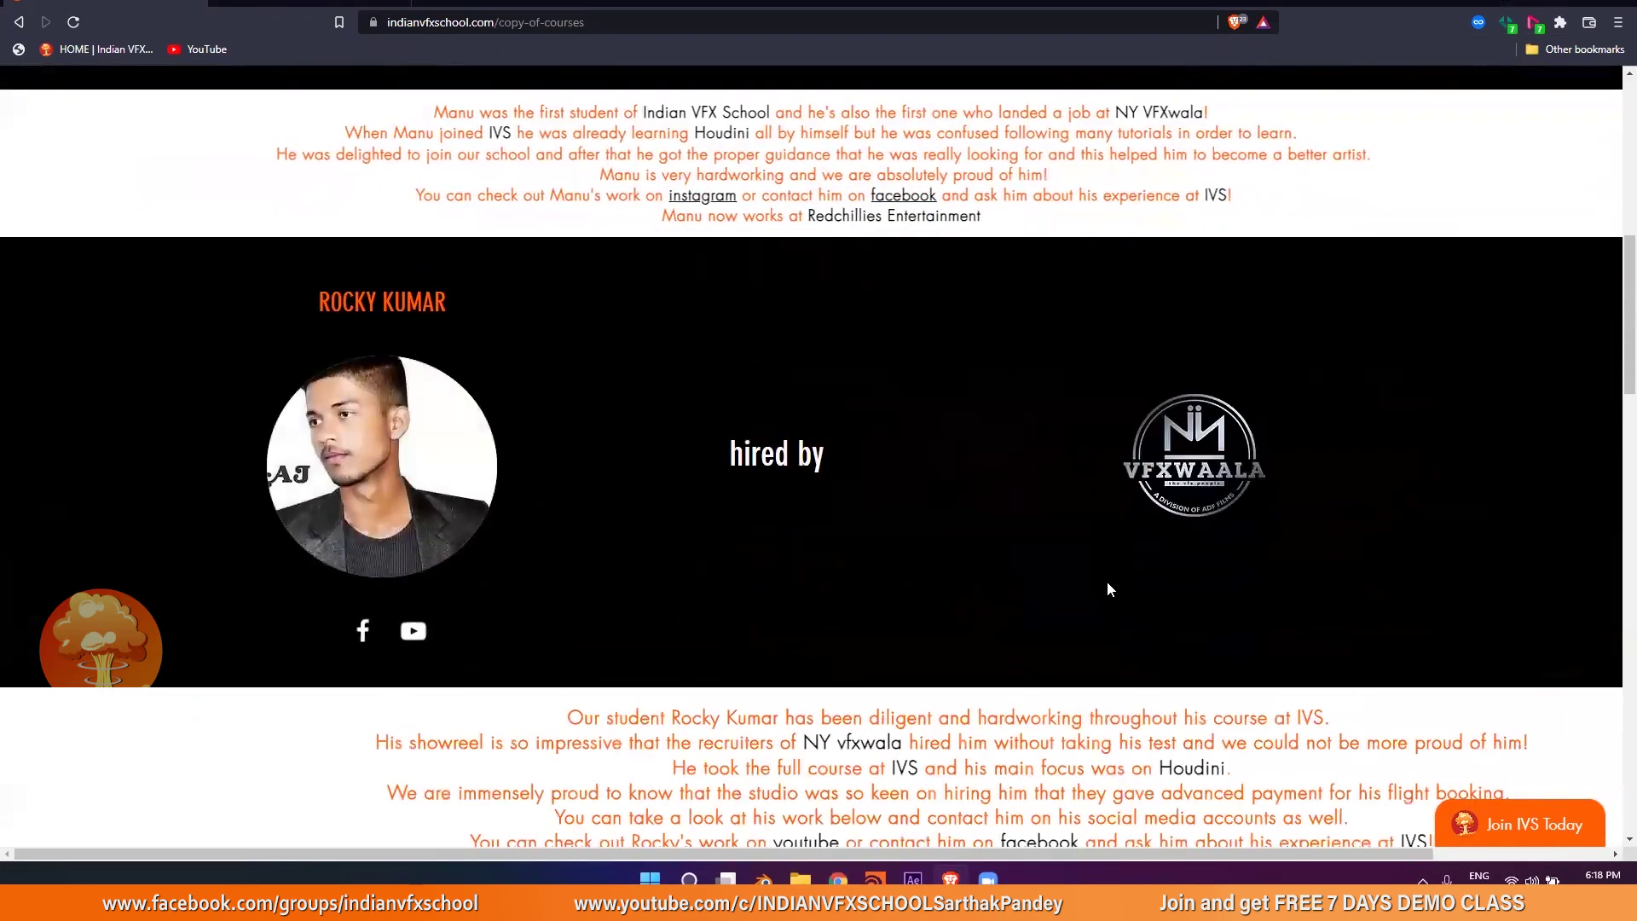
scroll(1107, 581, down, 6)
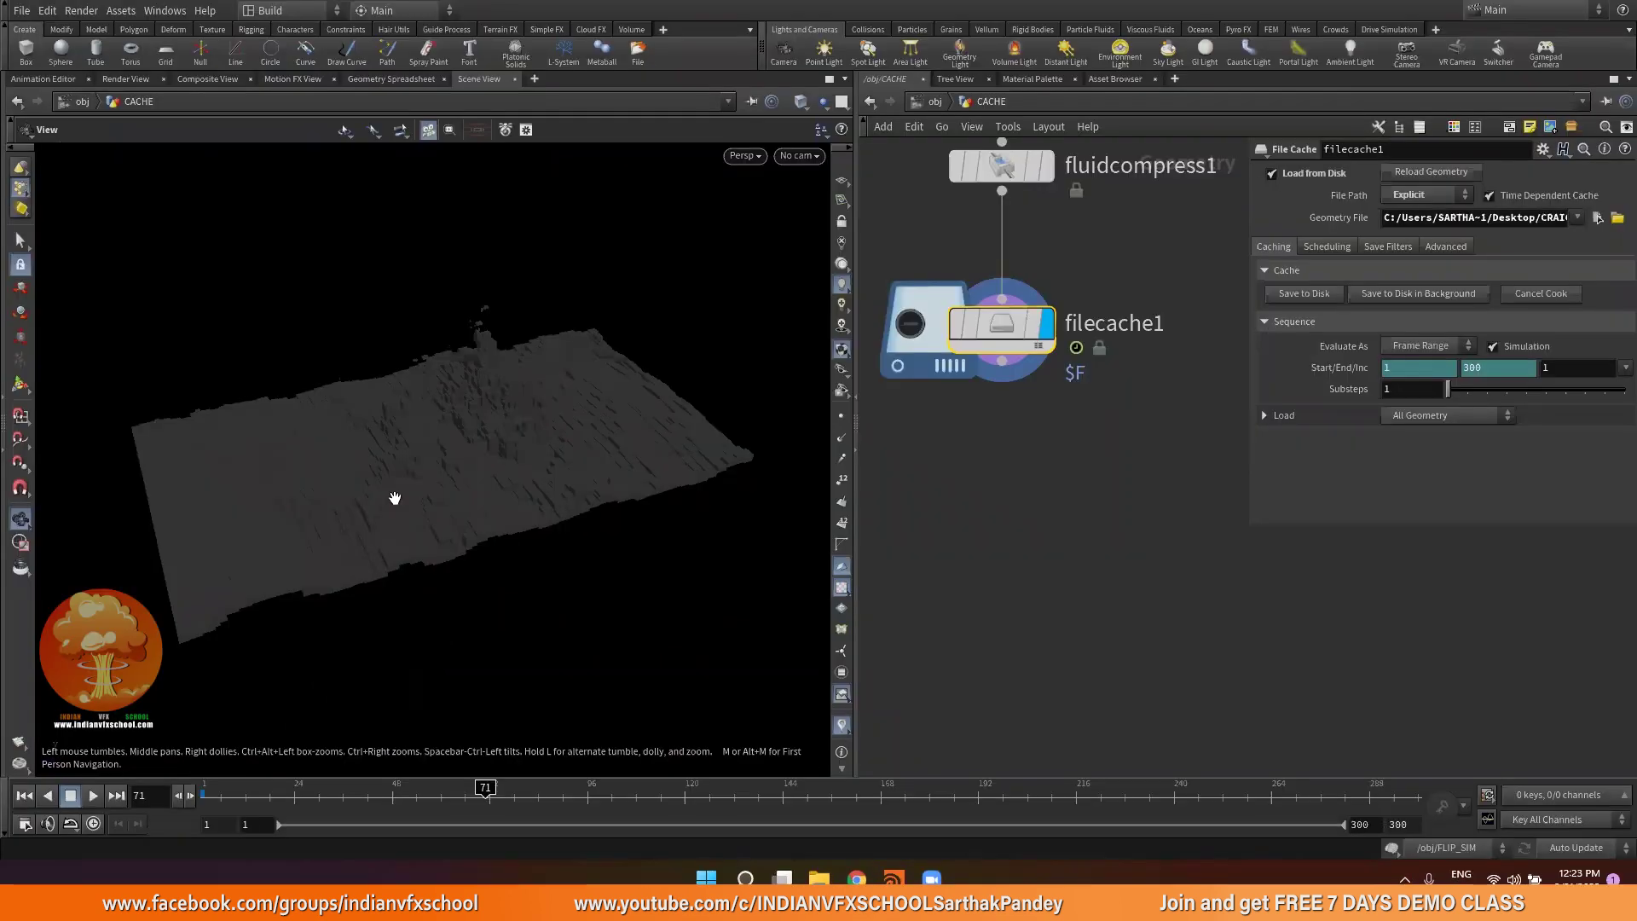
Switch to Houdini and add a Particle Fluid Surface node below filecache1 in the CACHE network
scroll(983, 447, down, 2)
scroll(1001, 433, up, 2)
middle_drag(1035, 448, 1049, 428)
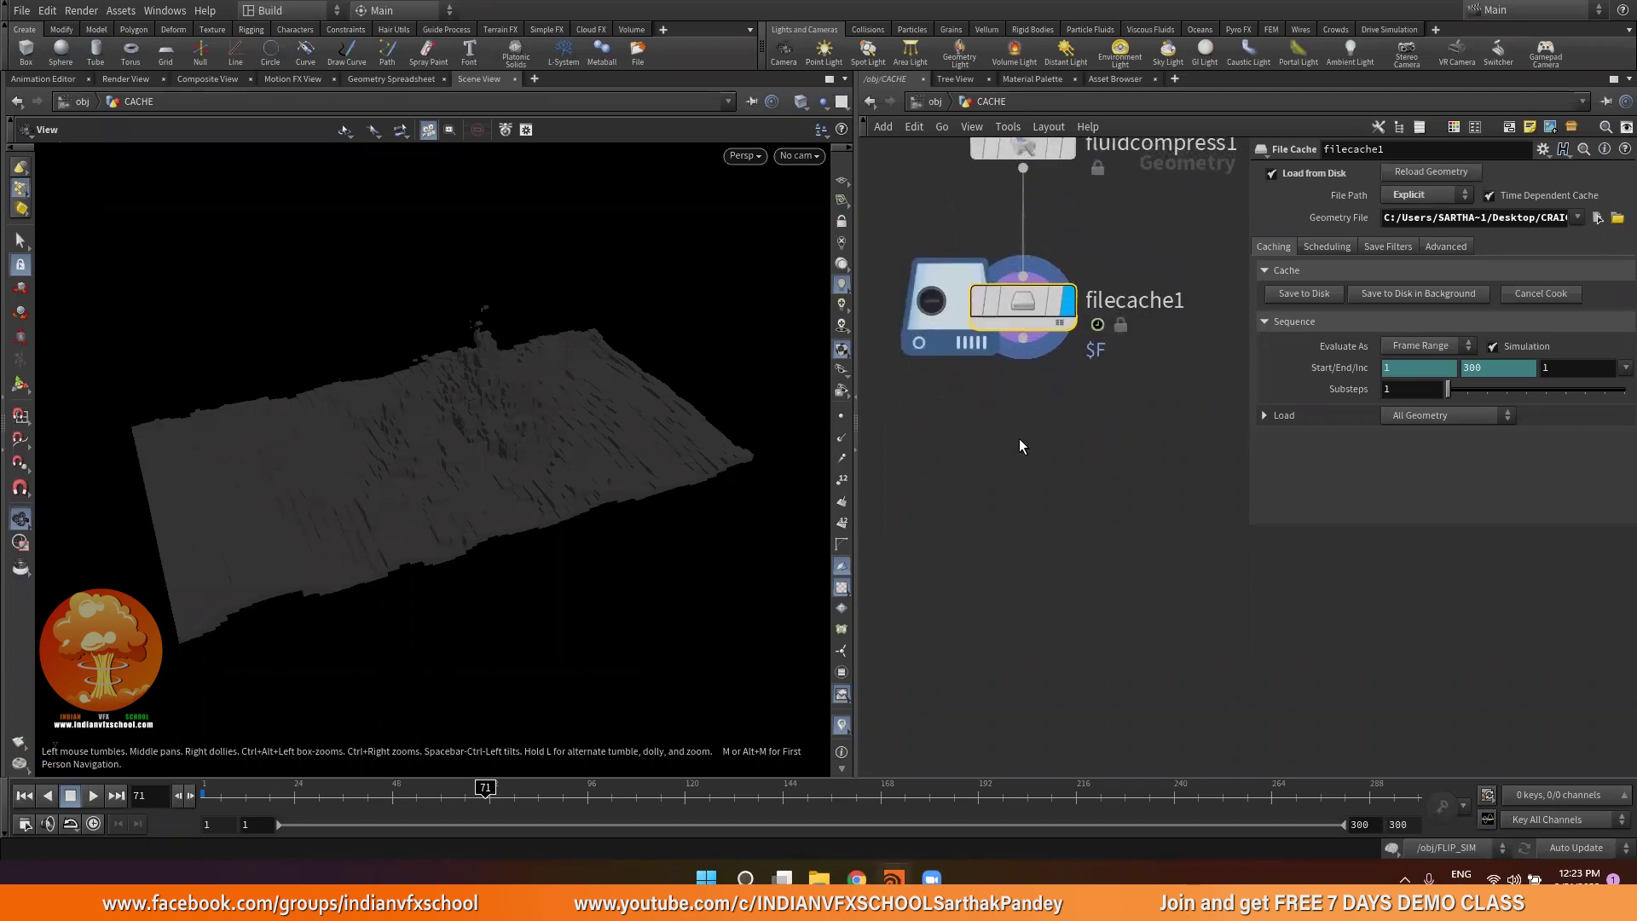
drag(447, 454, 557, 567)
scroll(1073, 401, down, 2)
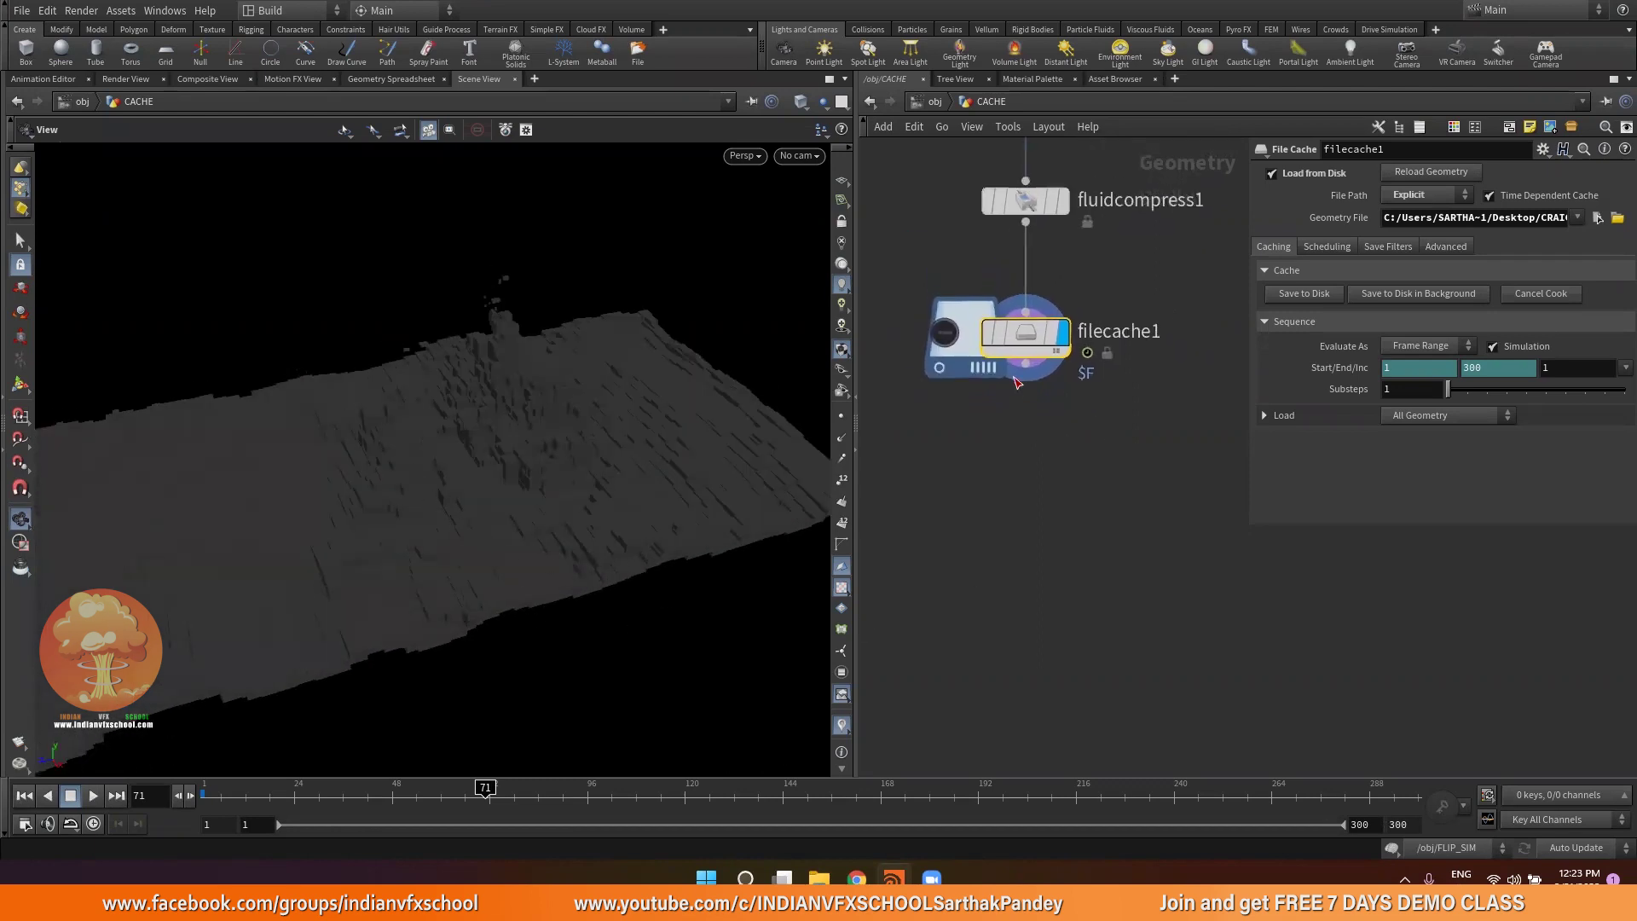
drag(1024, 366, 980, 482)
key(Tab)
text(partf)
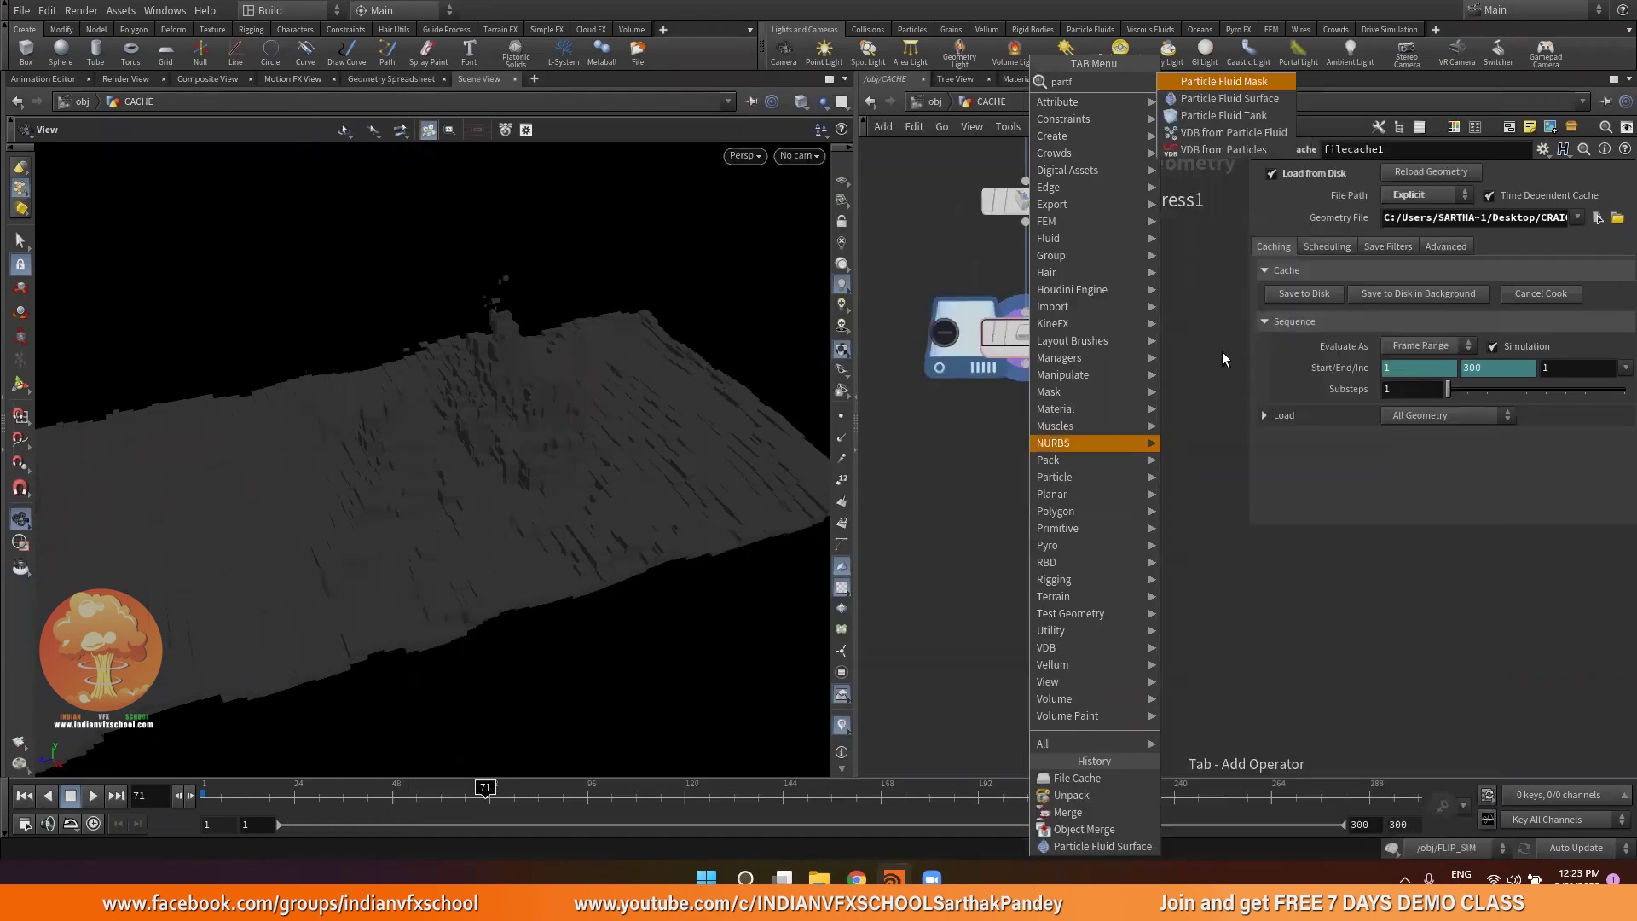
click(1246, 96)
click(1015, 508)
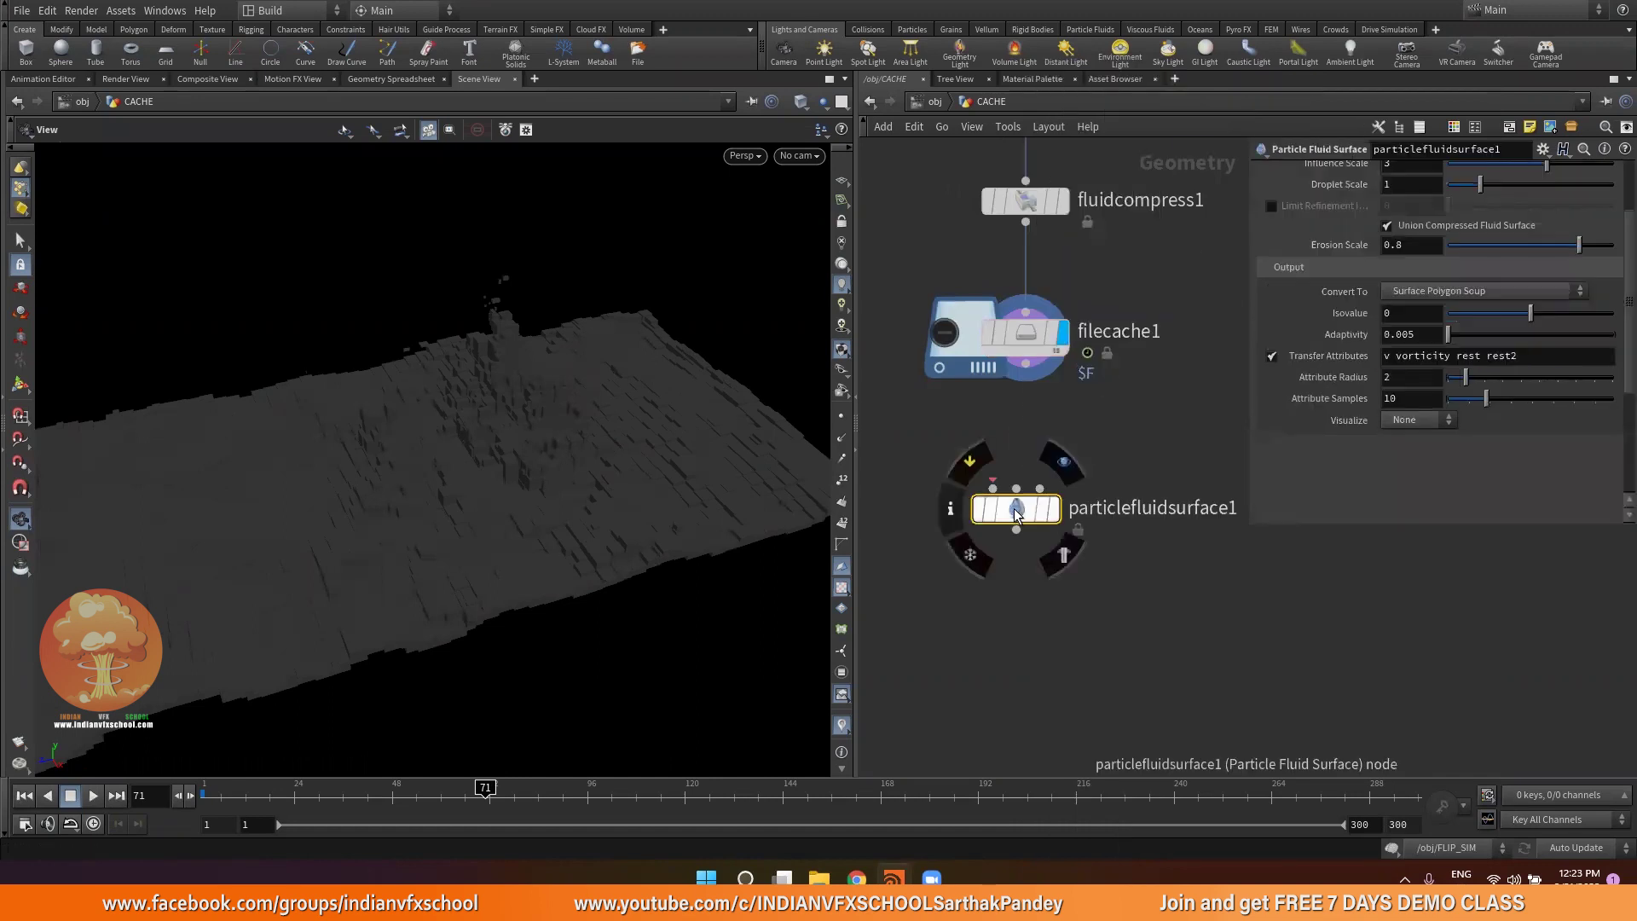
middle_drag(1015, 508, 961, 465)
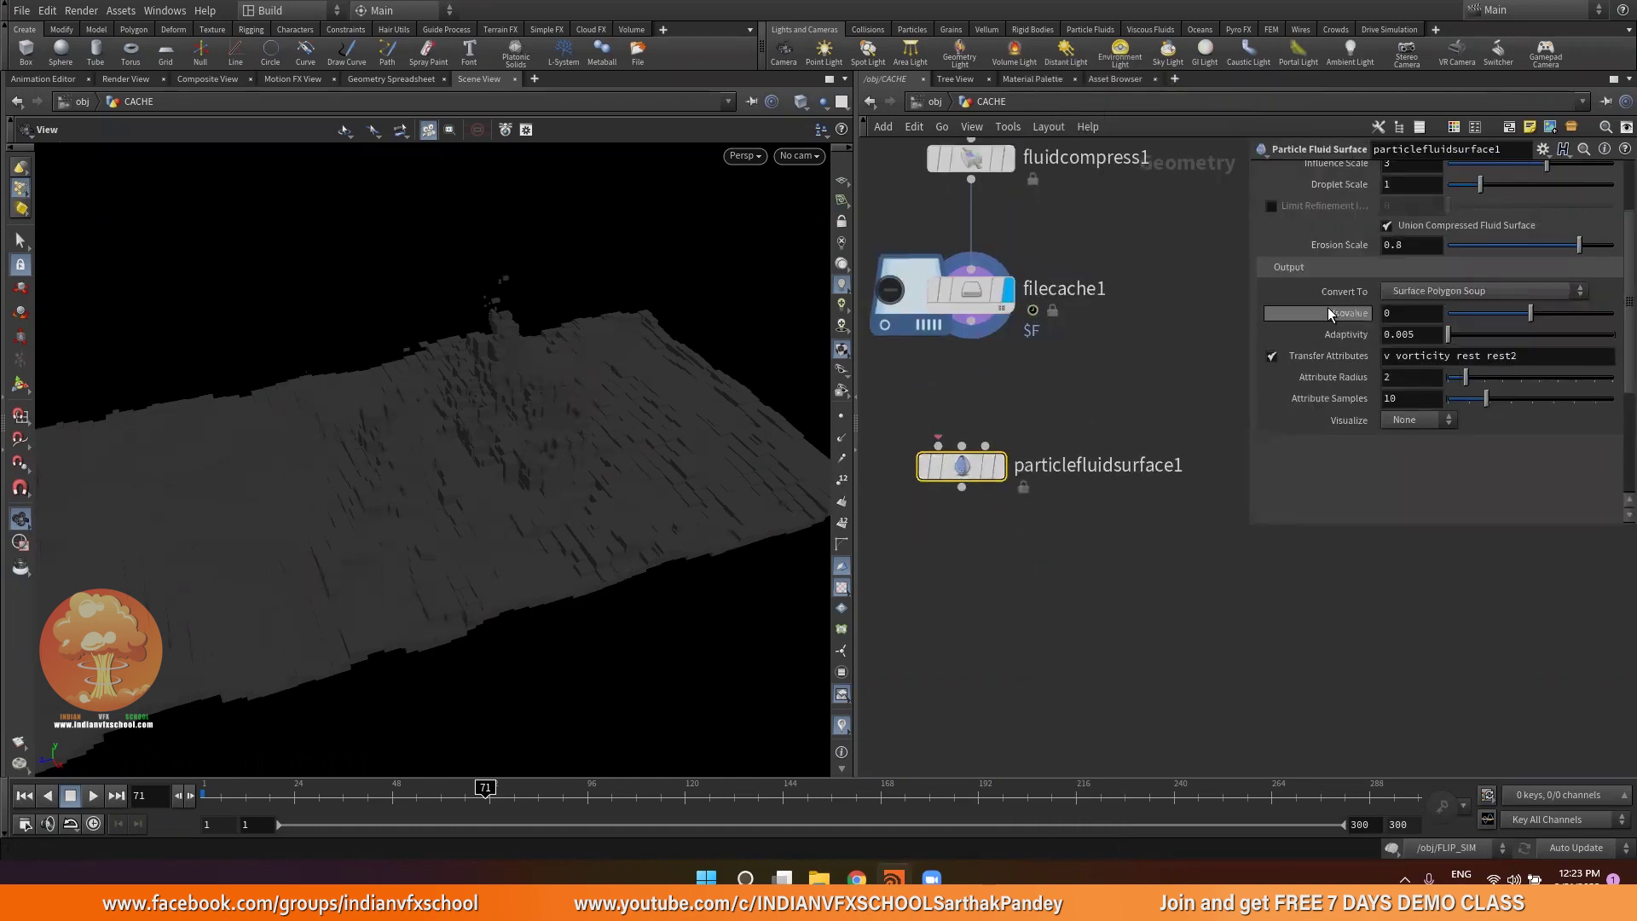
Convert the Particle Fluid Surface output to Particles, wire filecache1 into its first input and display the node
scroll(1305, 315, up, 2)
click(1430, 334)
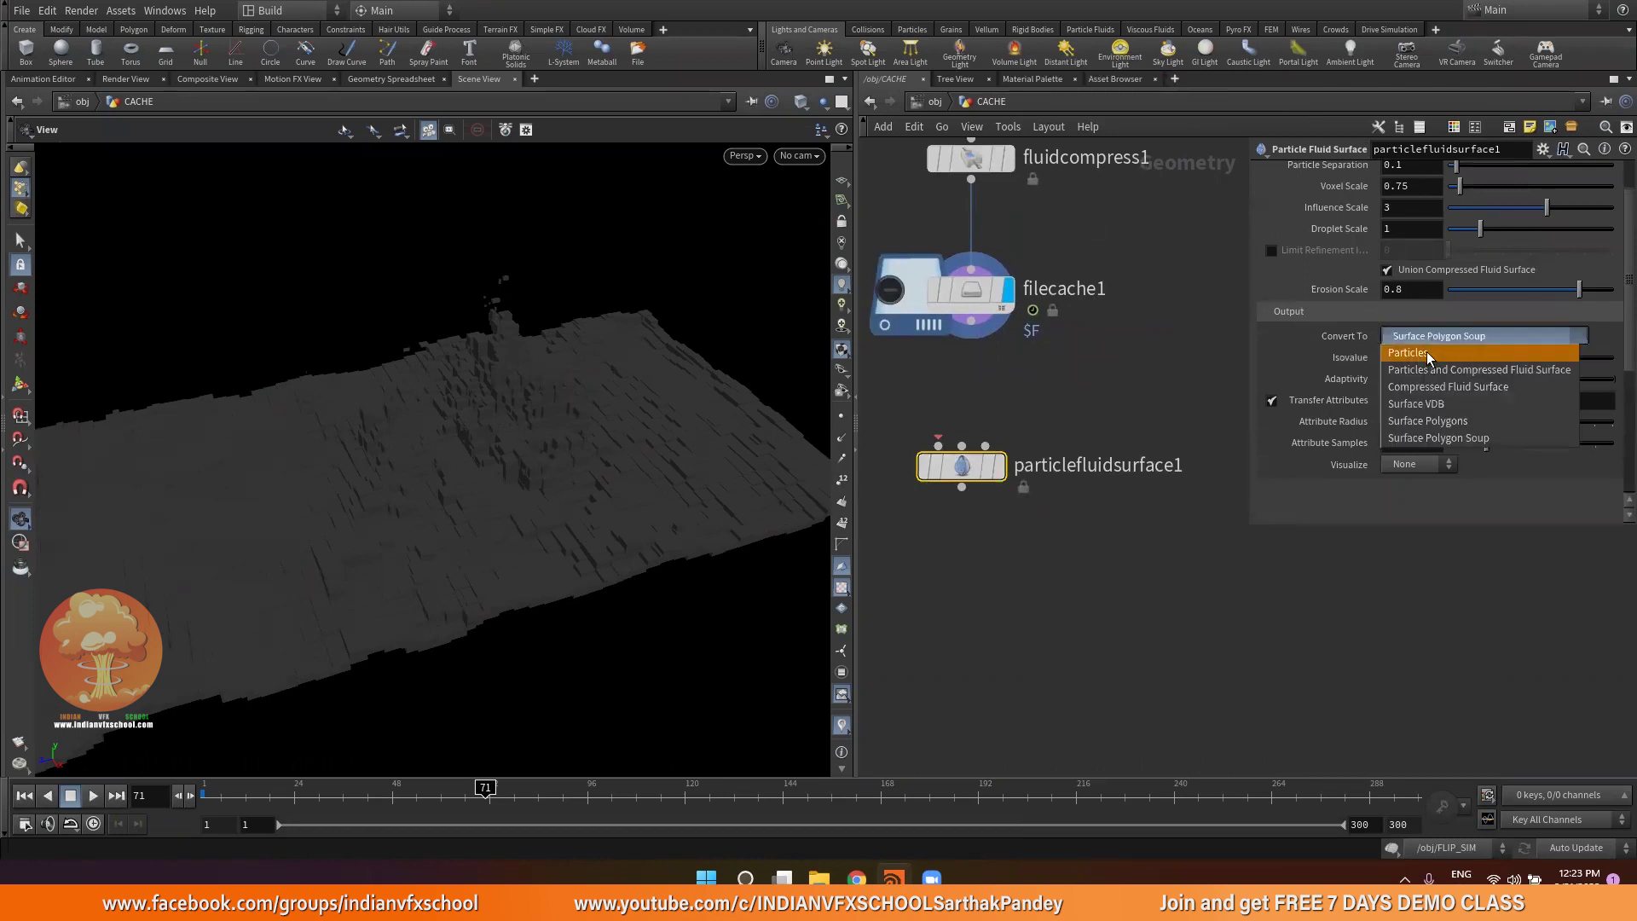
click(1425, 352)
middle_drag(973, 344, 1027, 322)
drag(1024, 299, 986, 407)
click(1053, 444)
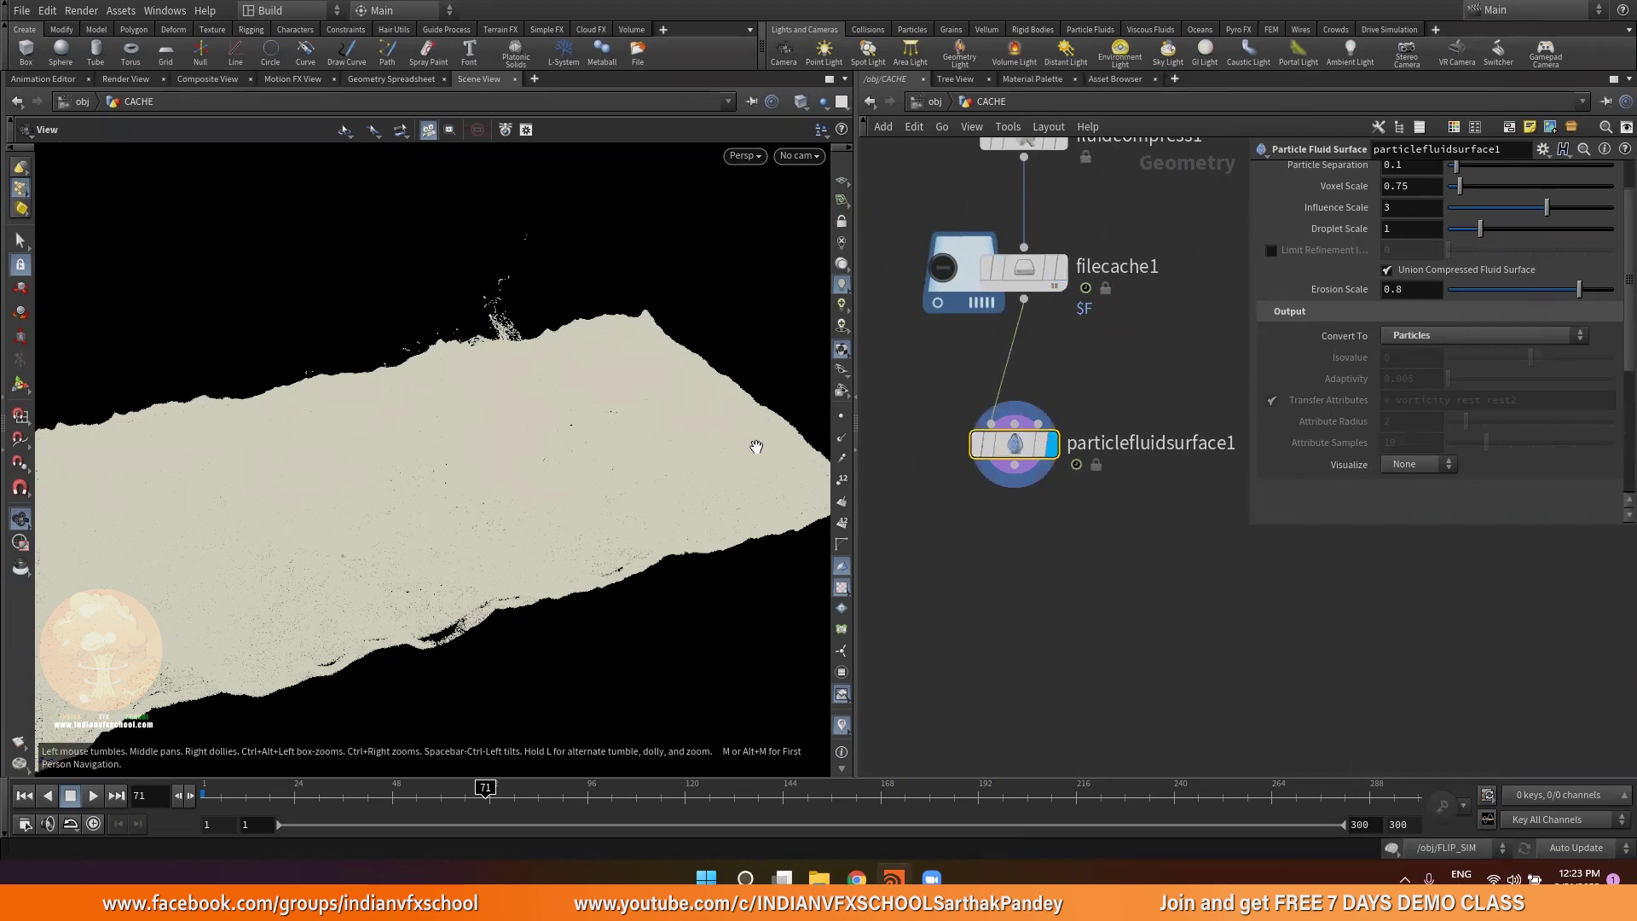
Visualize the particles by Velocity and change the ramp's middle colour to a blue with green at 0.5
drag(625, 448, 529, 475)
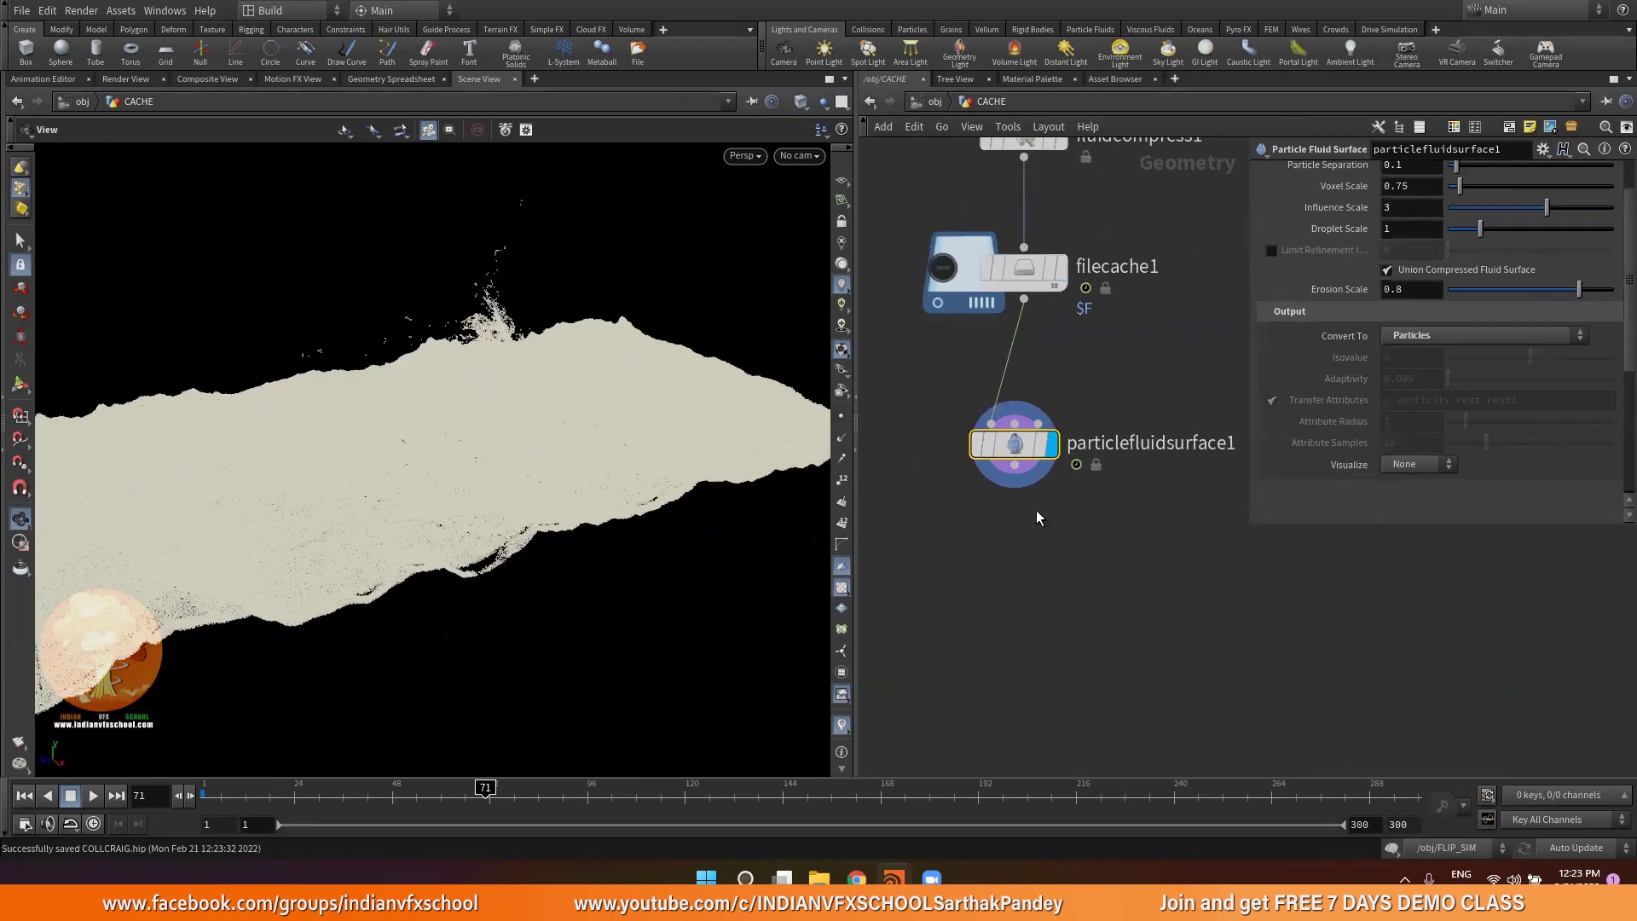
scroll(1322, 419, down, 2)
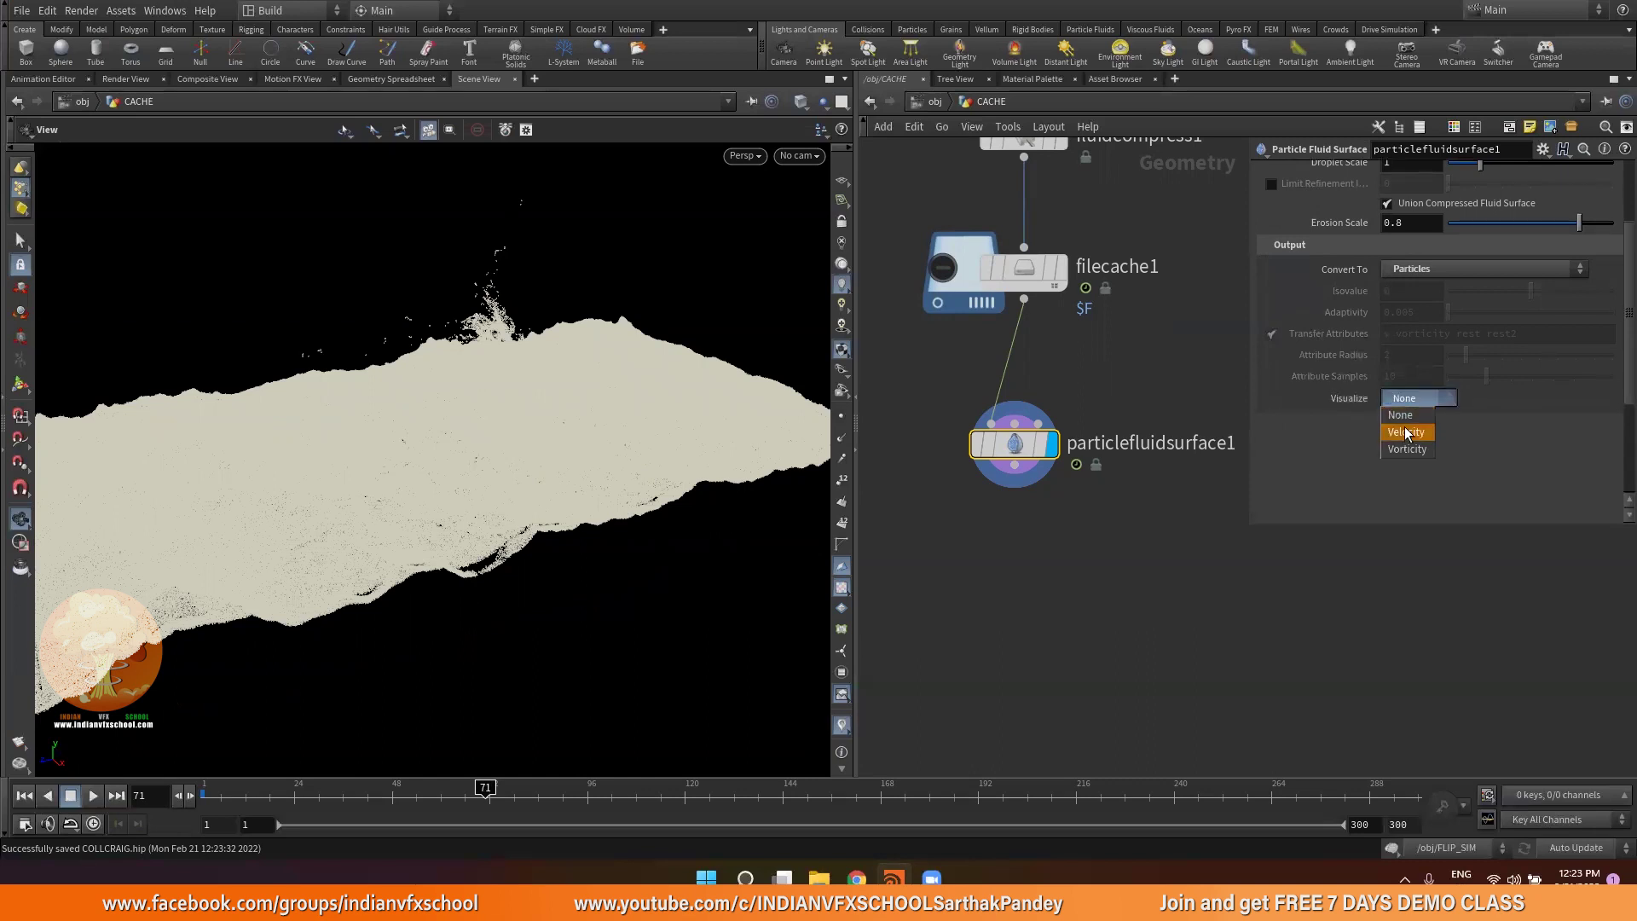
click(1407, 432)
double_click(1460, 488)
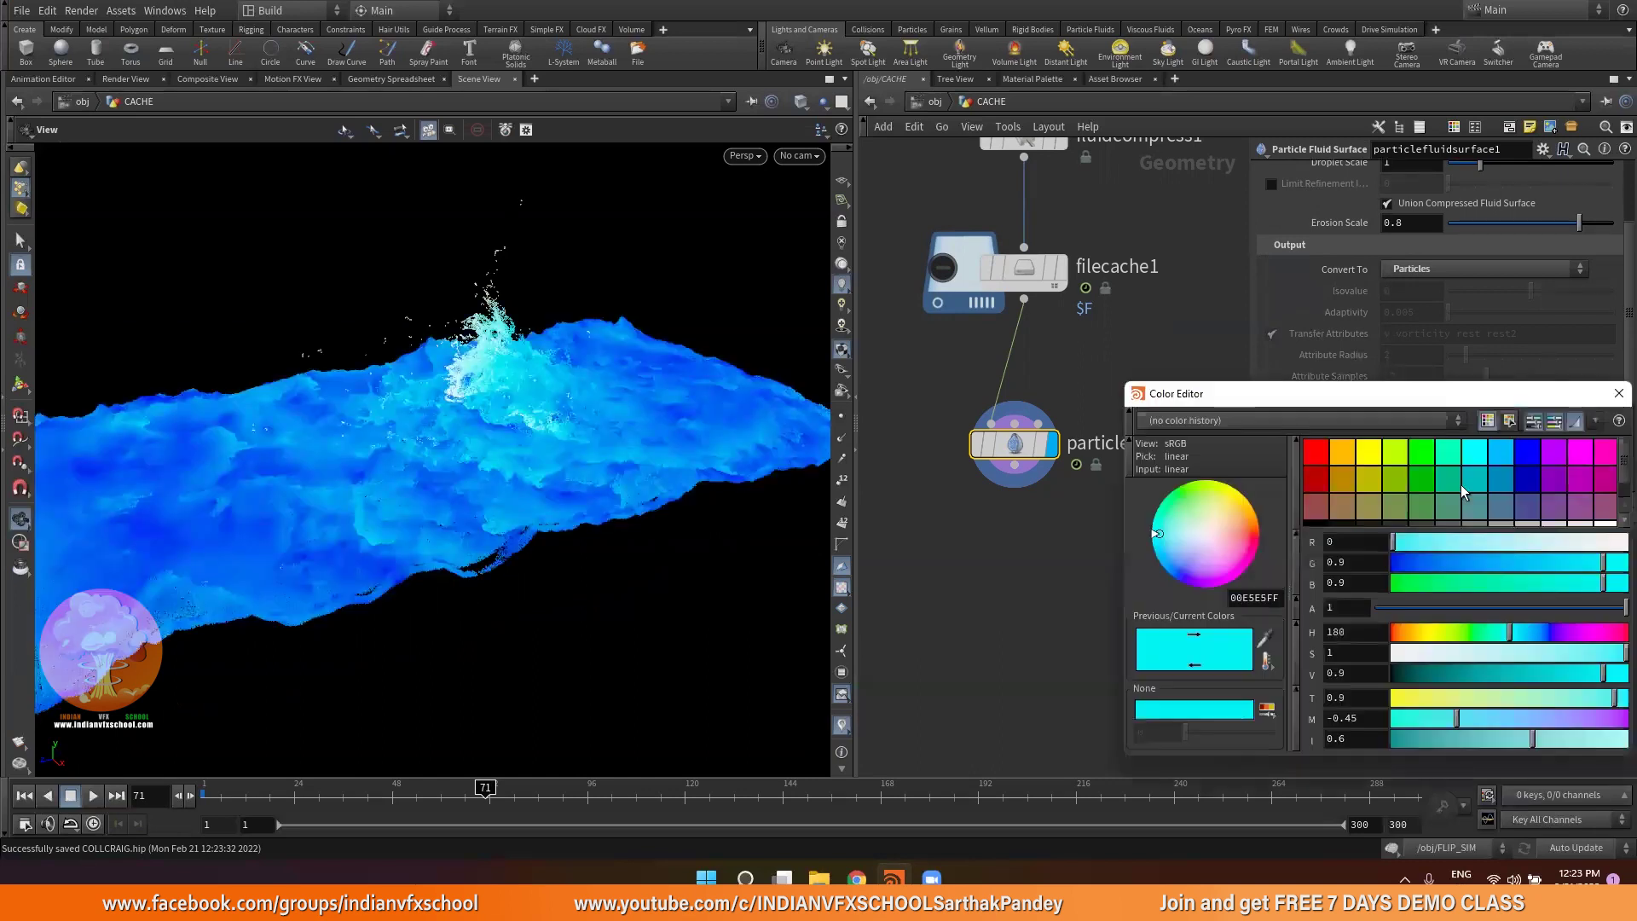
click(1507, 565)
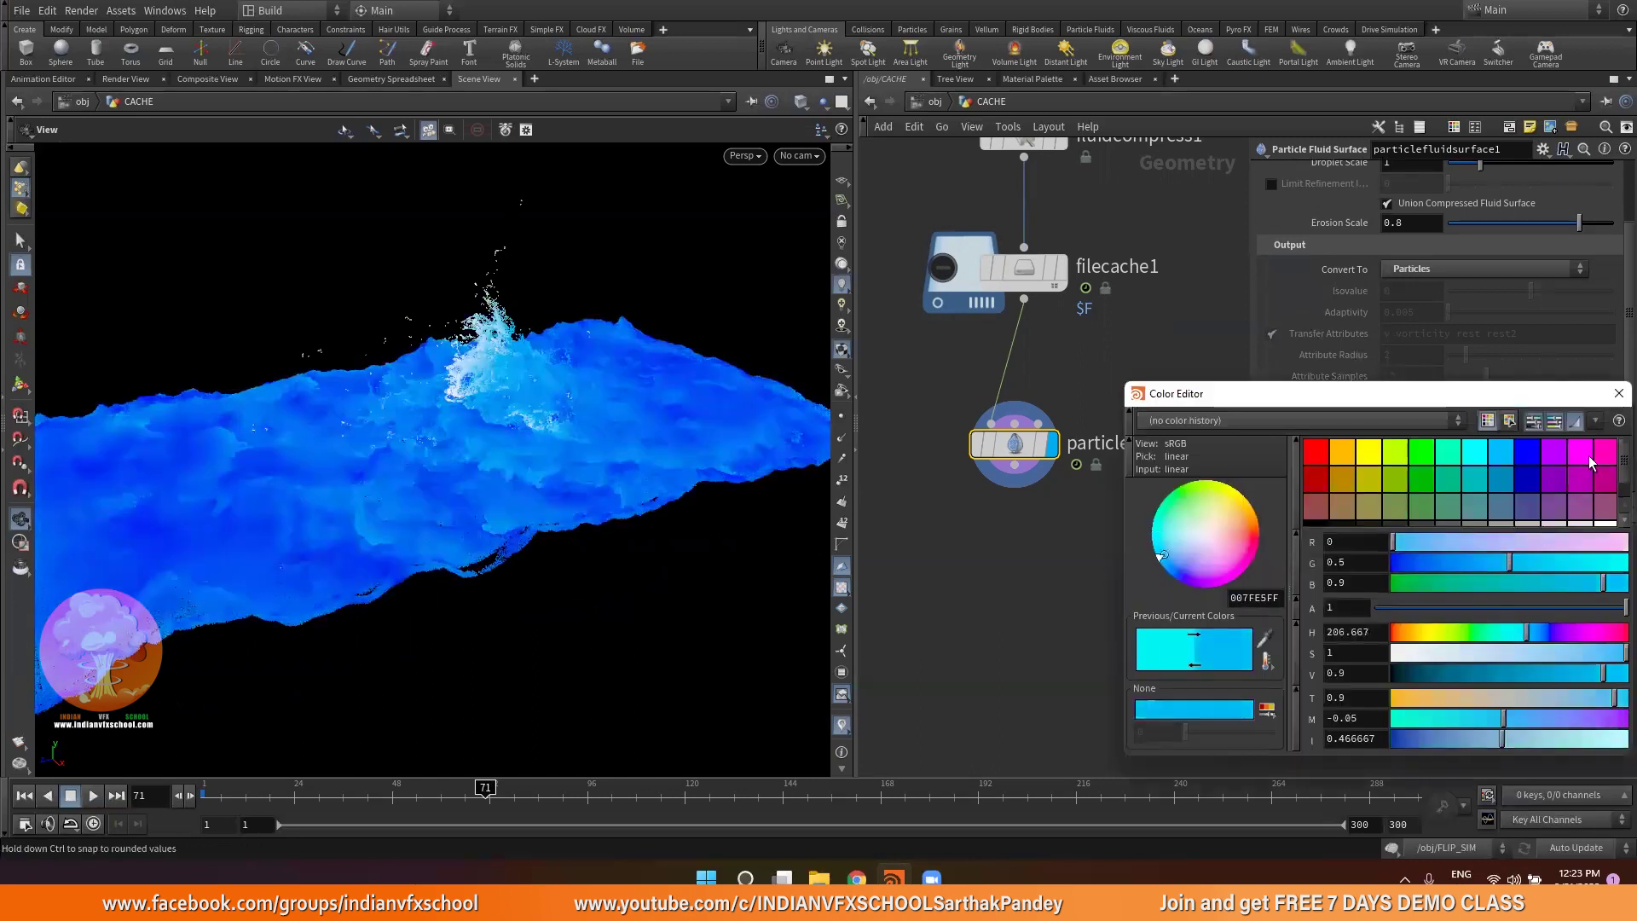
click(1618, 394)
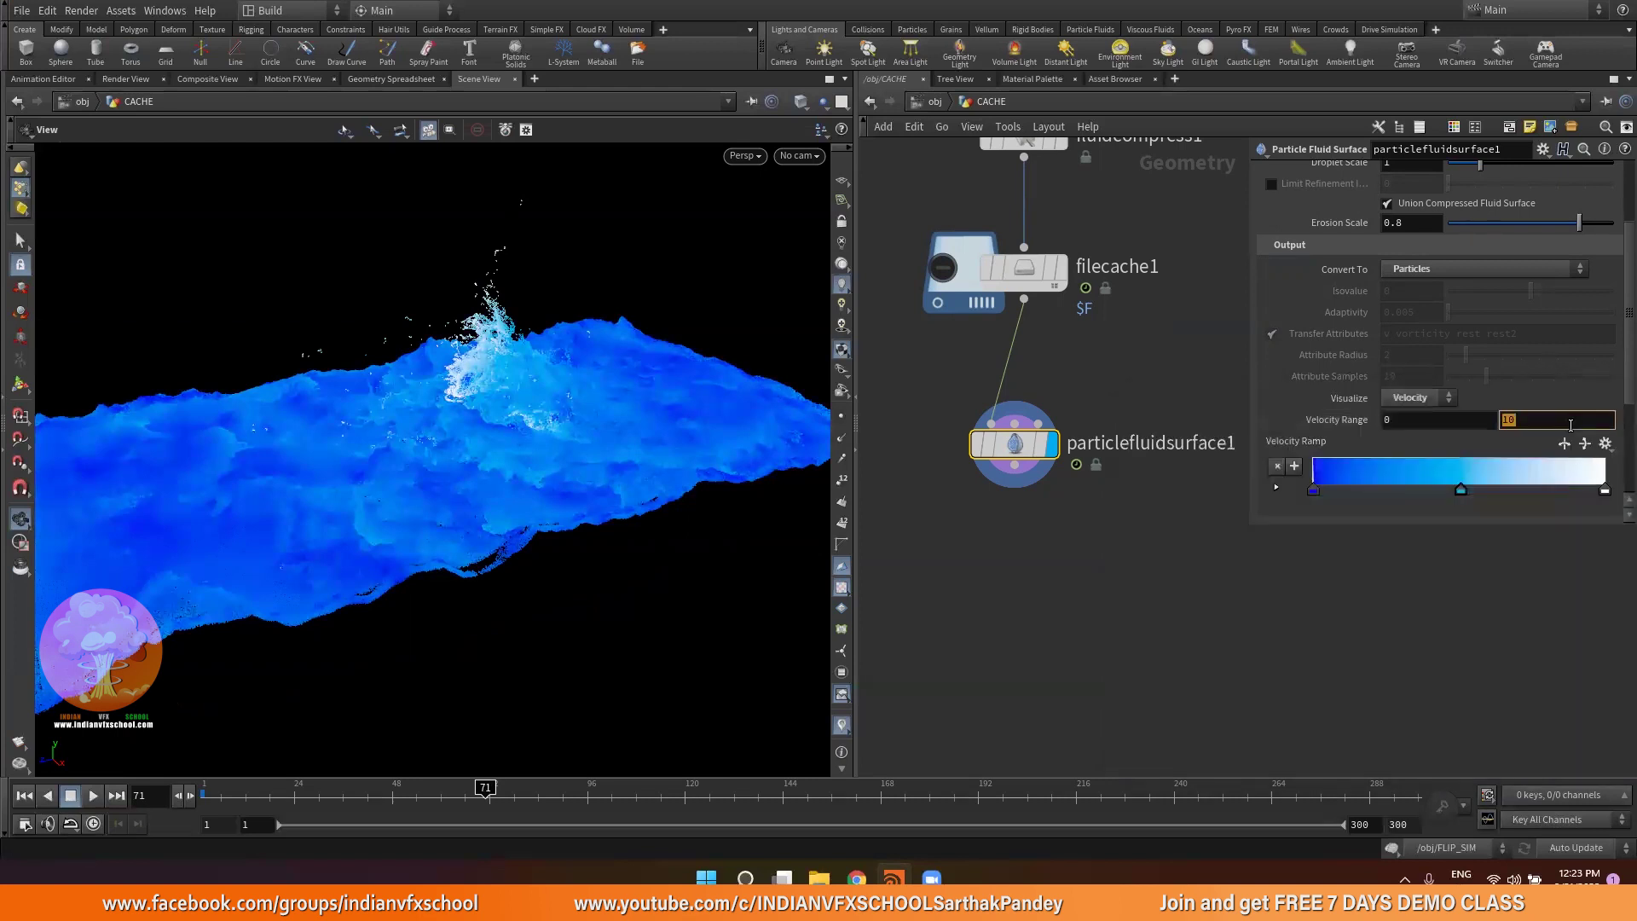
Set the maximum of the Velocity Range to 4 and view the recoloured splash from several angles
text(4)
key(Return)
alt+drag(464, 328, 510, 420)
drag(414, 315, 255, 563)
scroll(958, 546, down, 3)
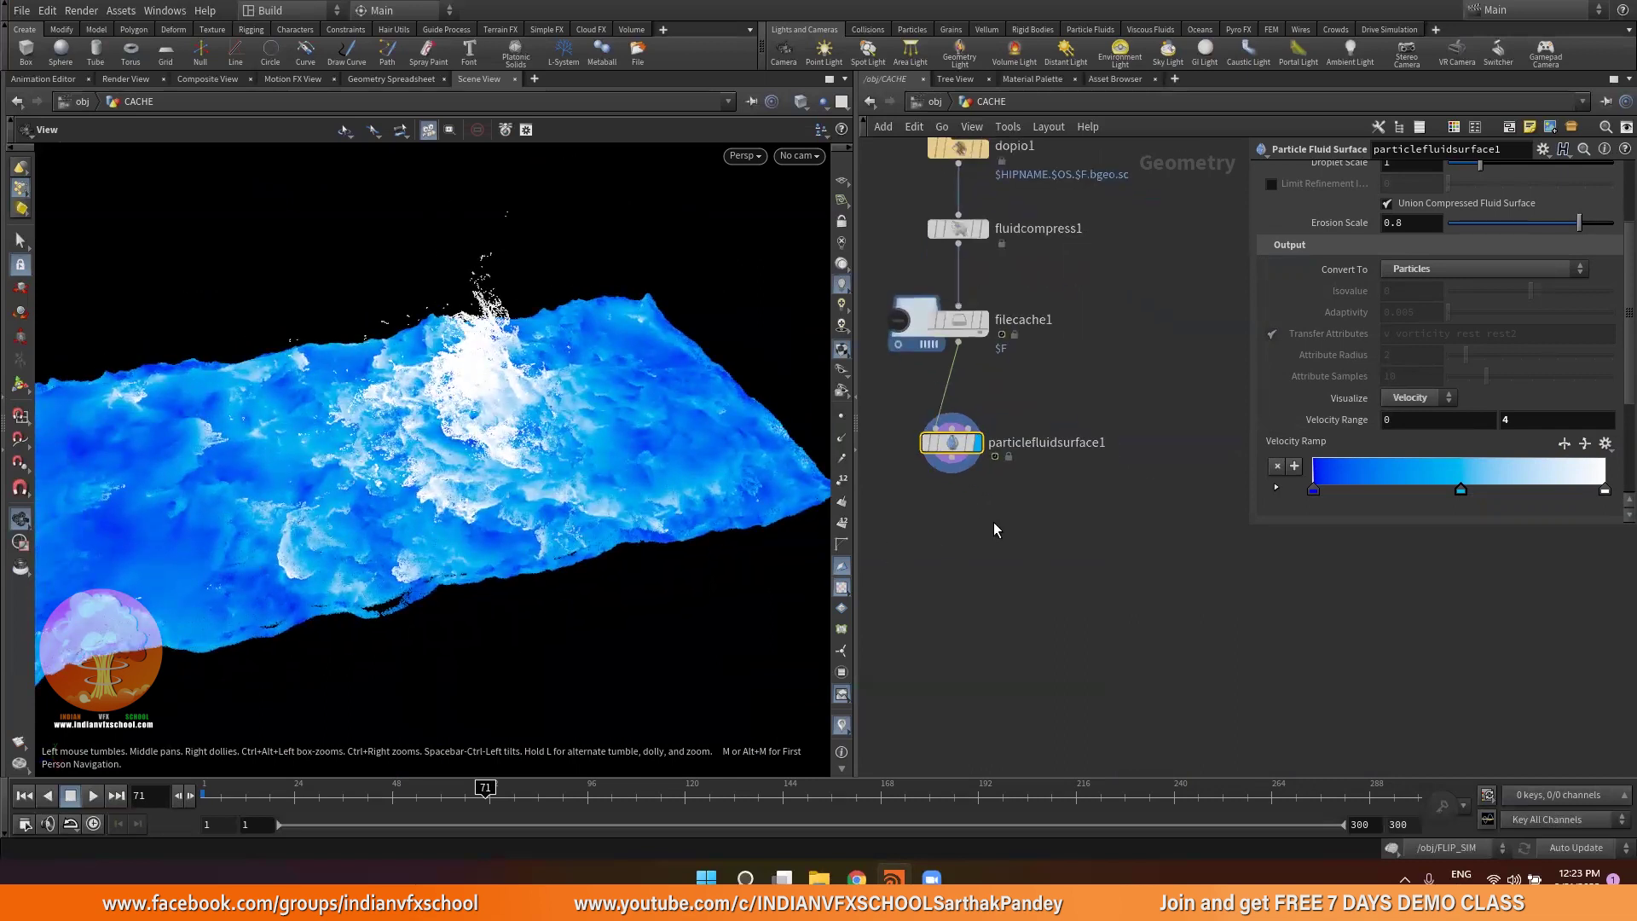
drag(454, 406, 572, 424)
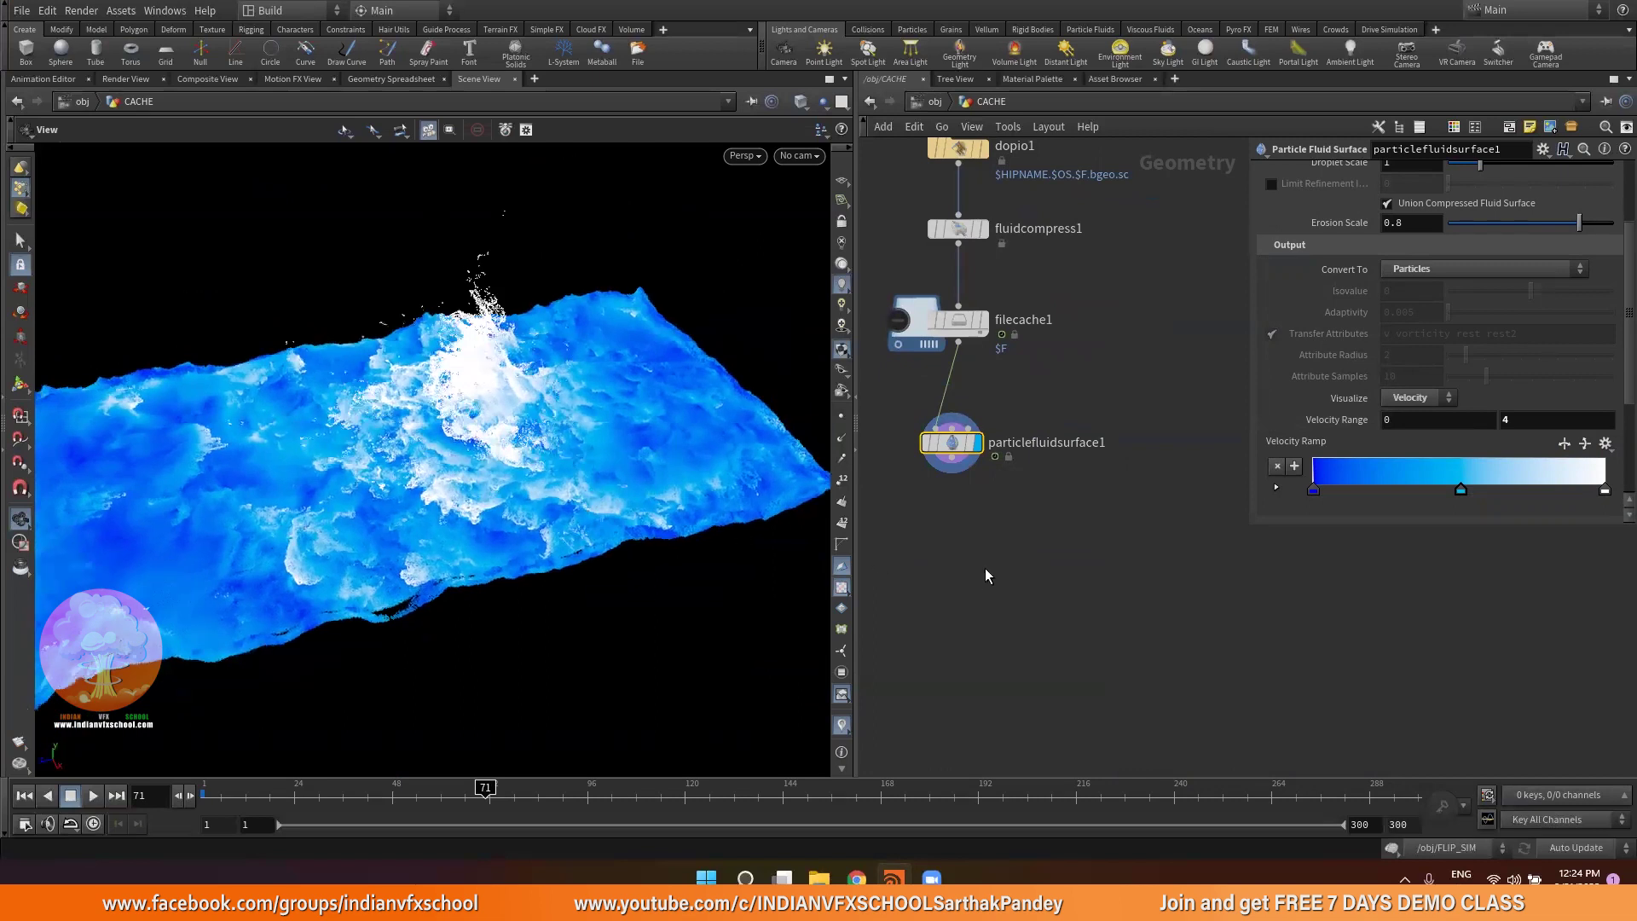
Examine the collision chain feeding the COLL null in the SOURCE network and return to the object level
click(936, 101)
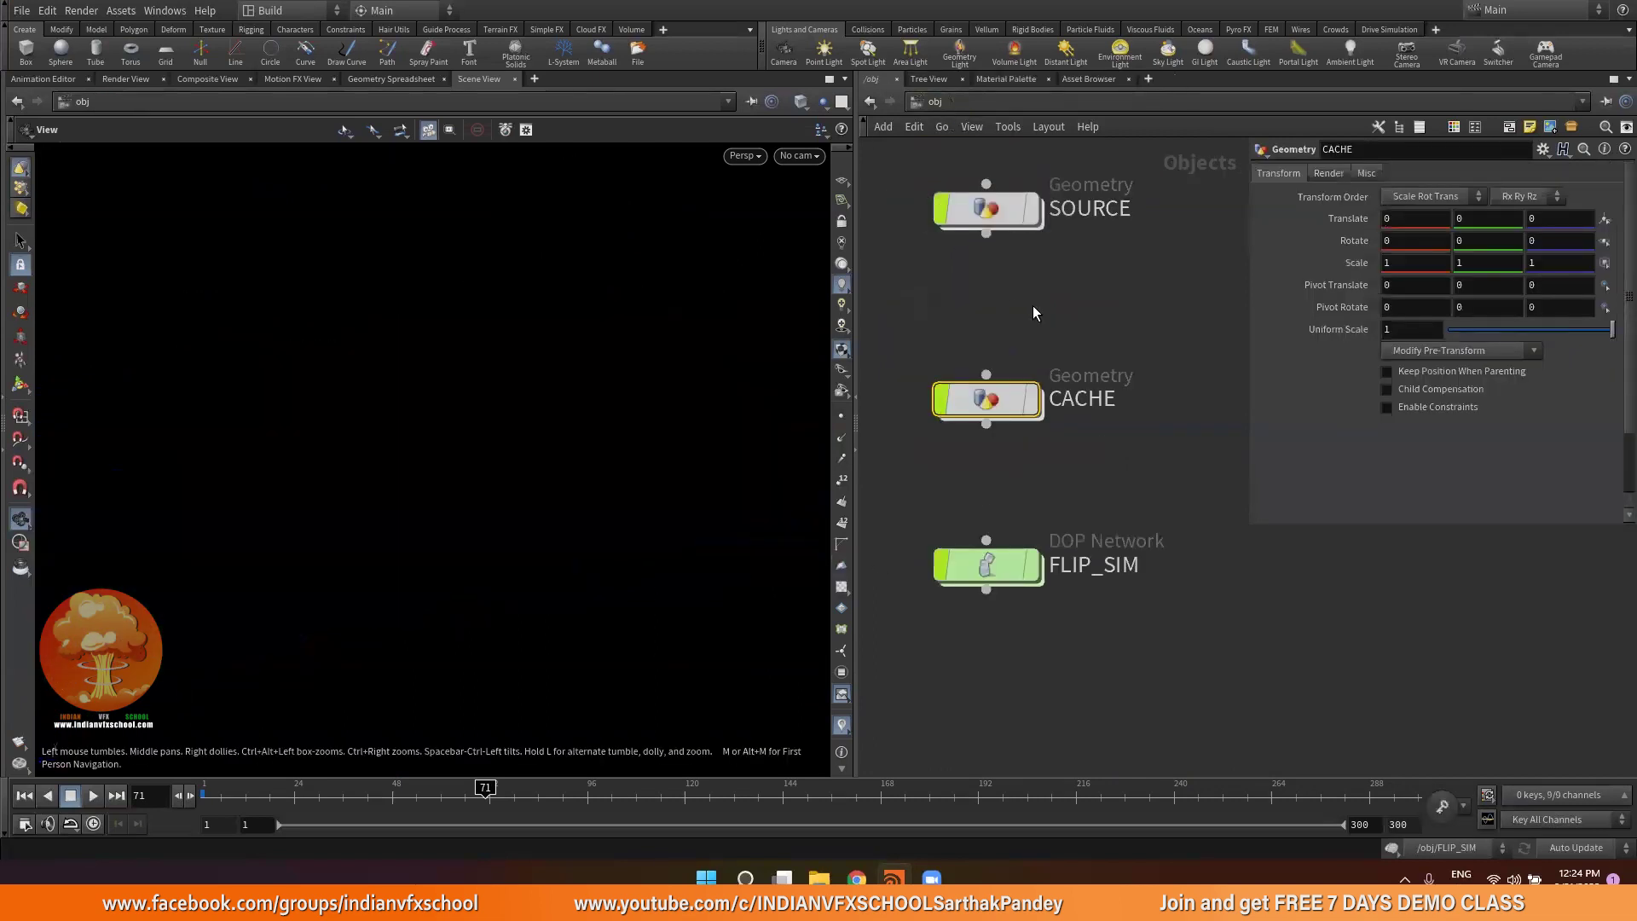
scroll(1014, 282, up, 4)
double_click(991, 262)
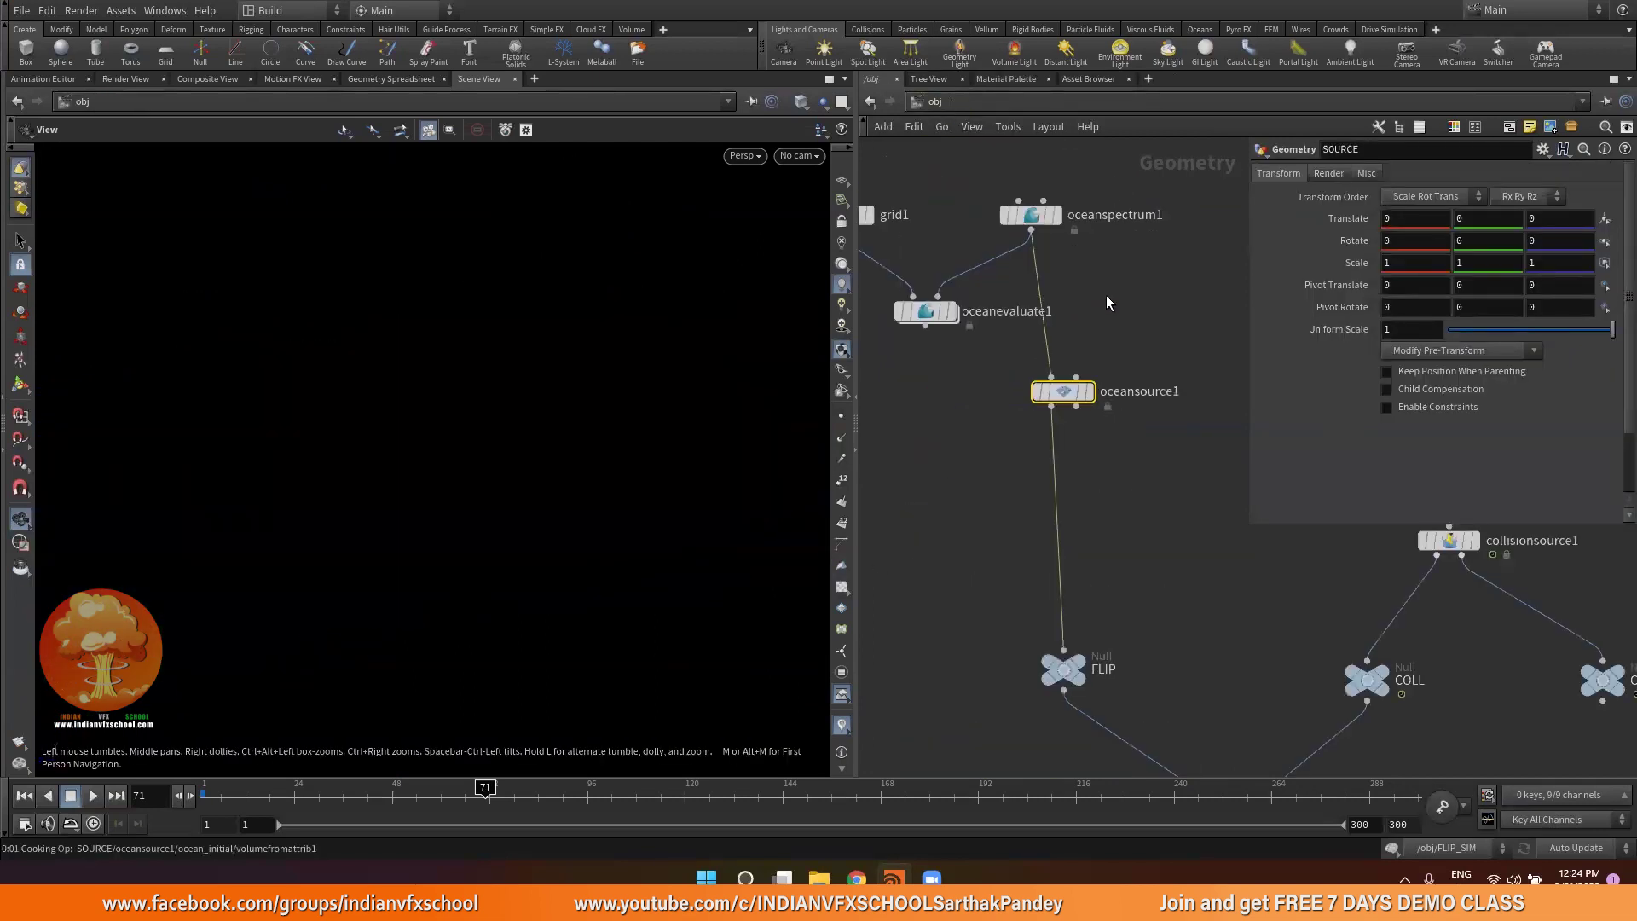
middle_drag(1241, 365, 941, 287)
scroll(1067, 561, up, 2)
click(1042, 625)
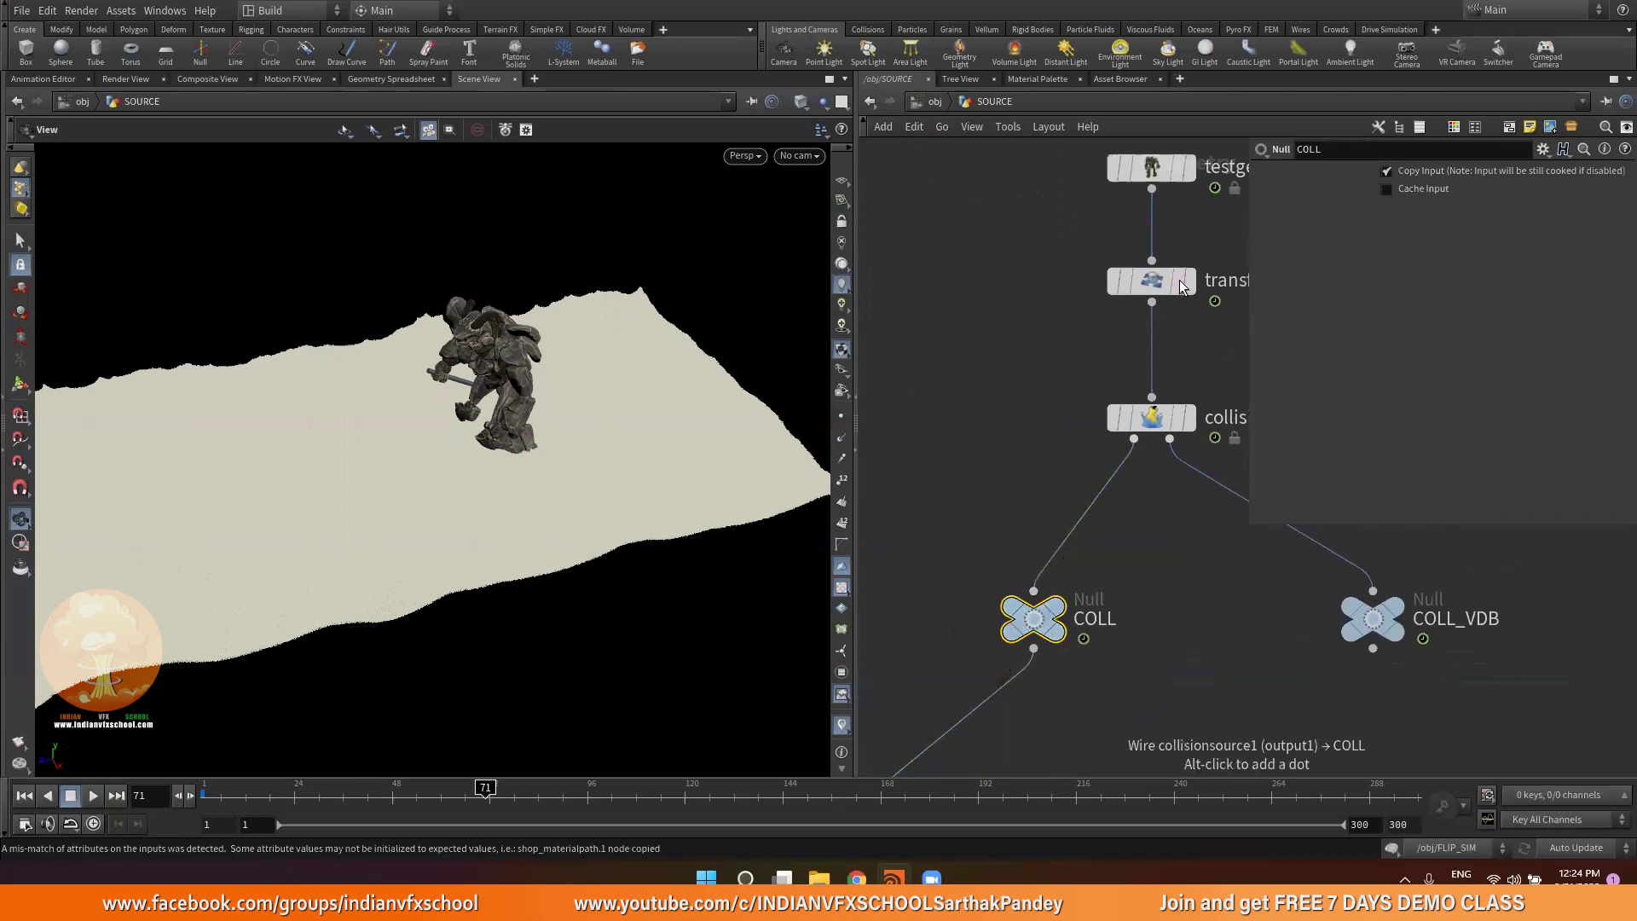
click(1151, 281)
click(938, 104)
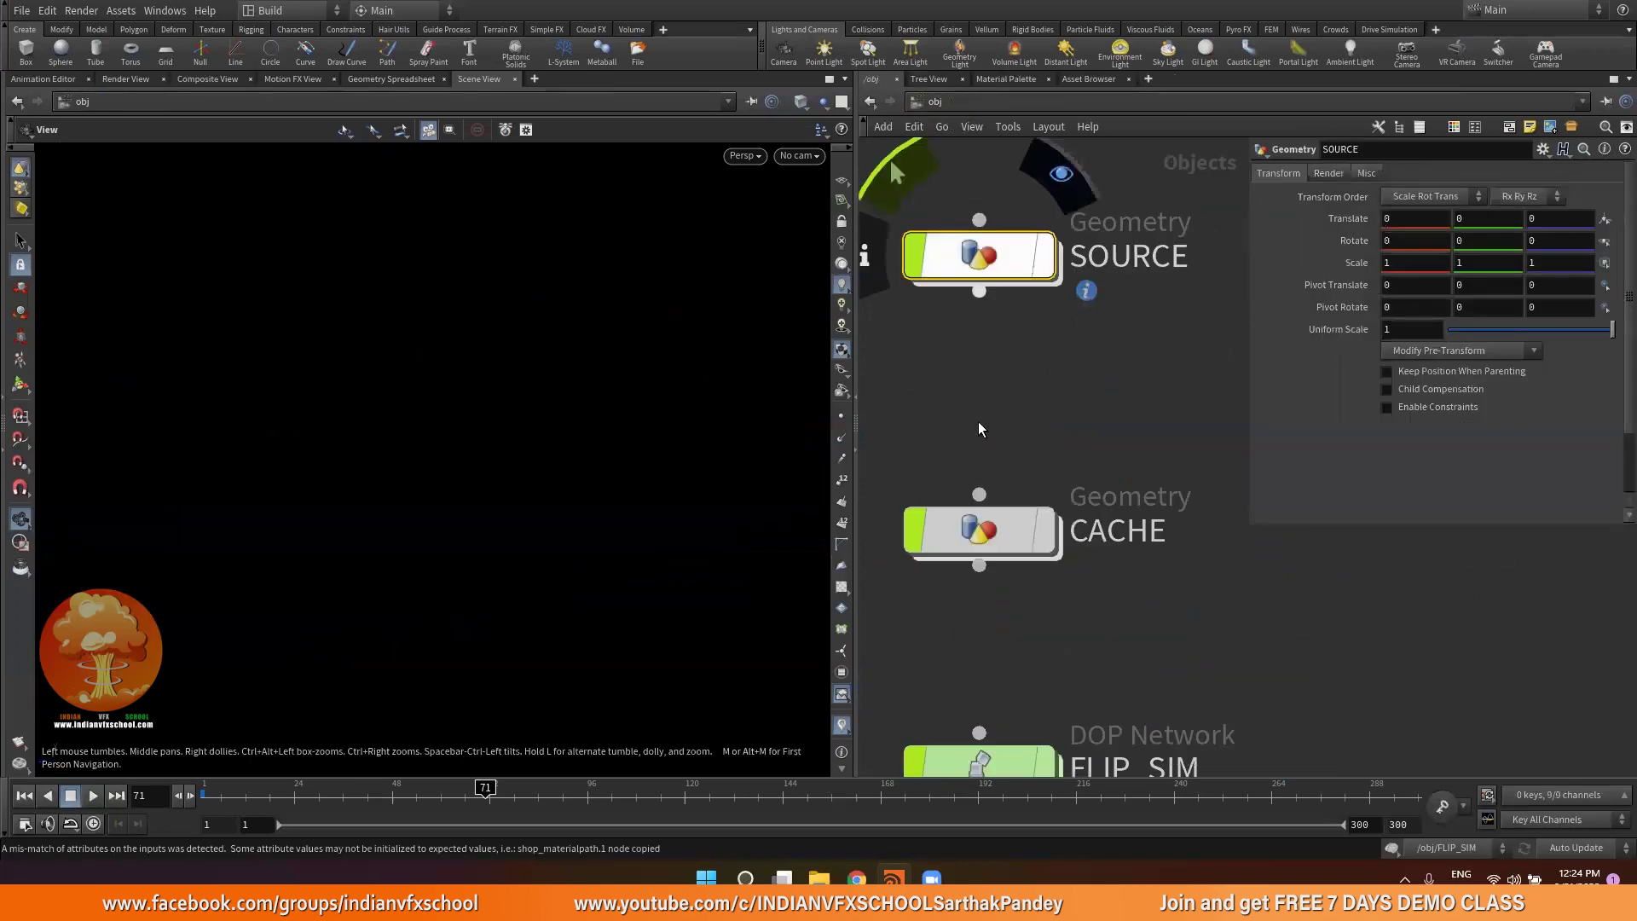
Add an Object Merge node in the CACHE network that imports /obj/SOURCE/COLL, and display it
double_click(982, 527)
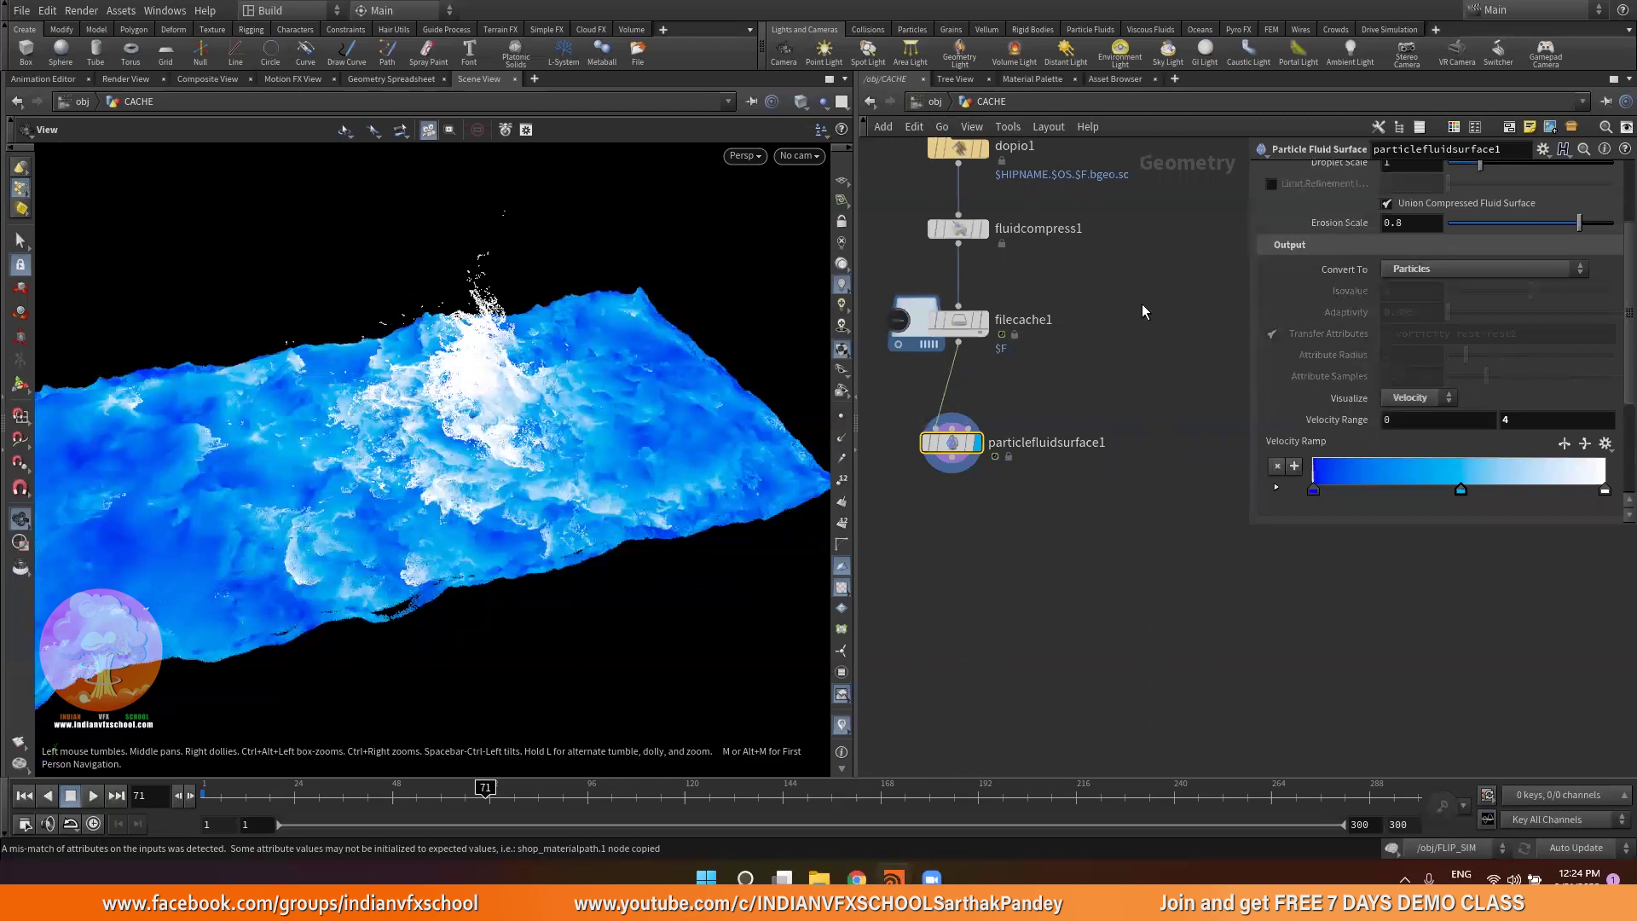
key(Tab)
text(obj)
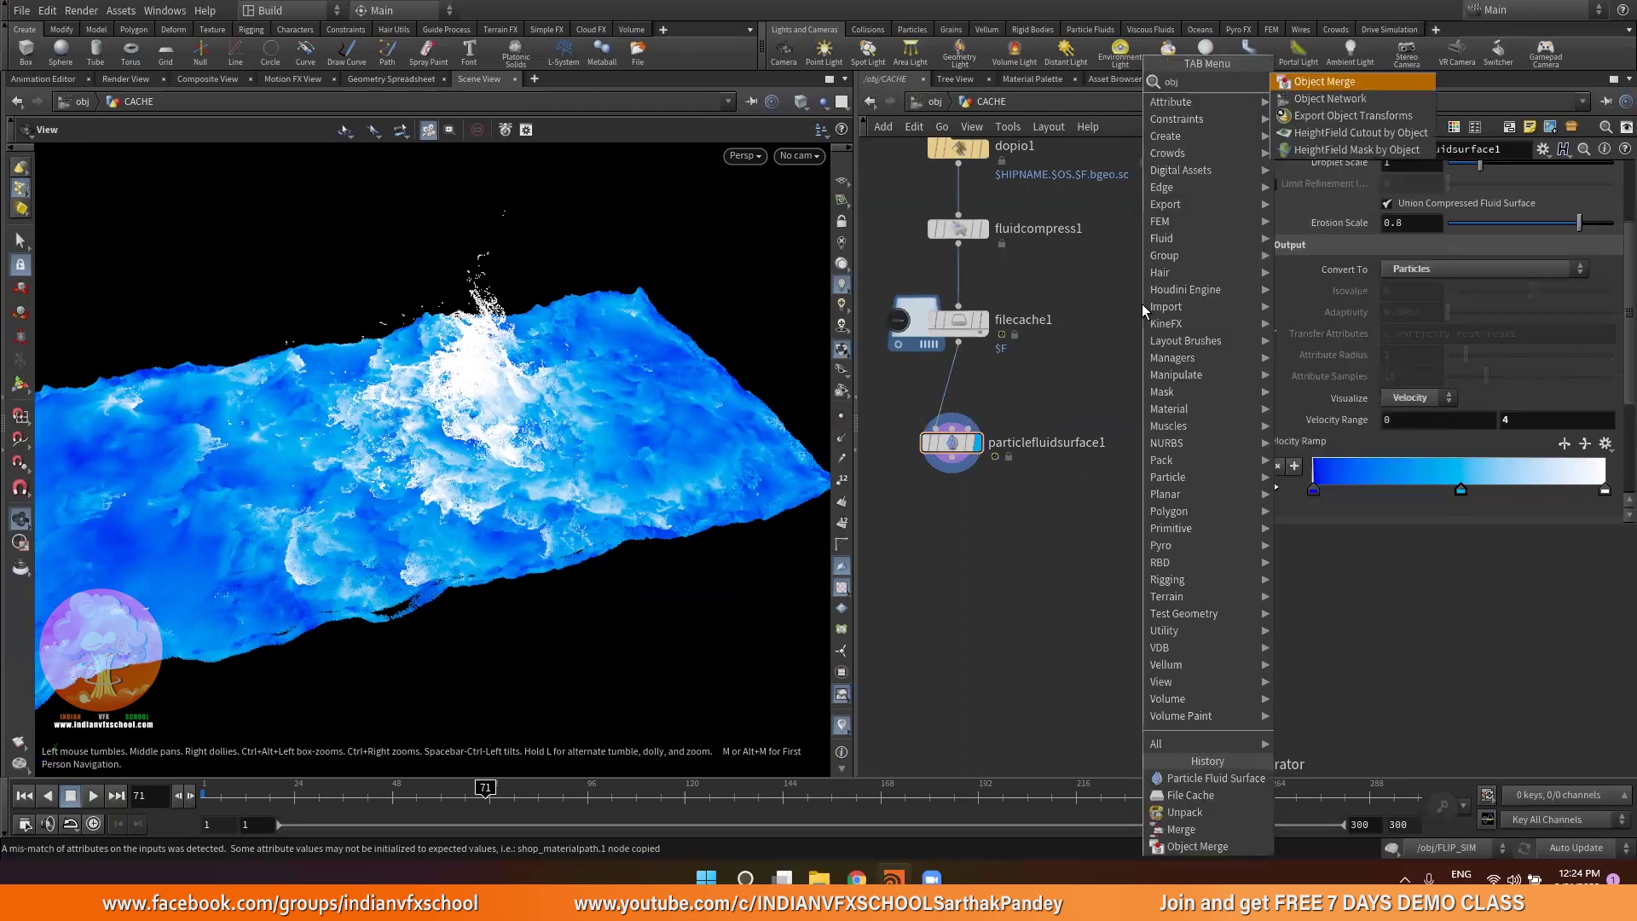
key(Return)
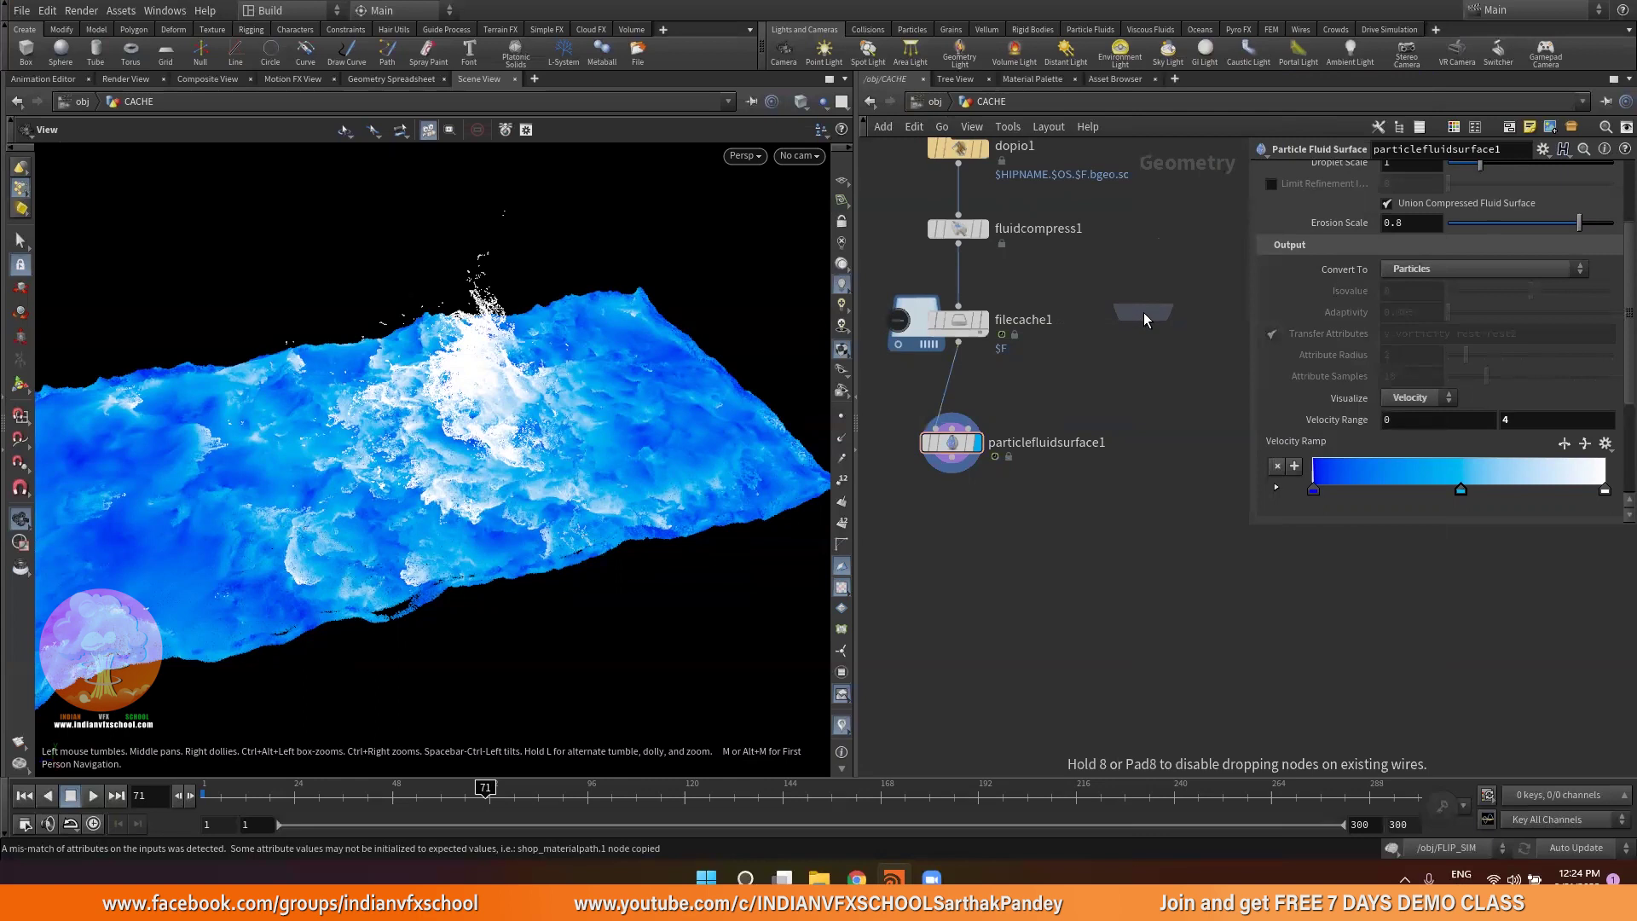
click(1143, 317)
click(1465, 219)
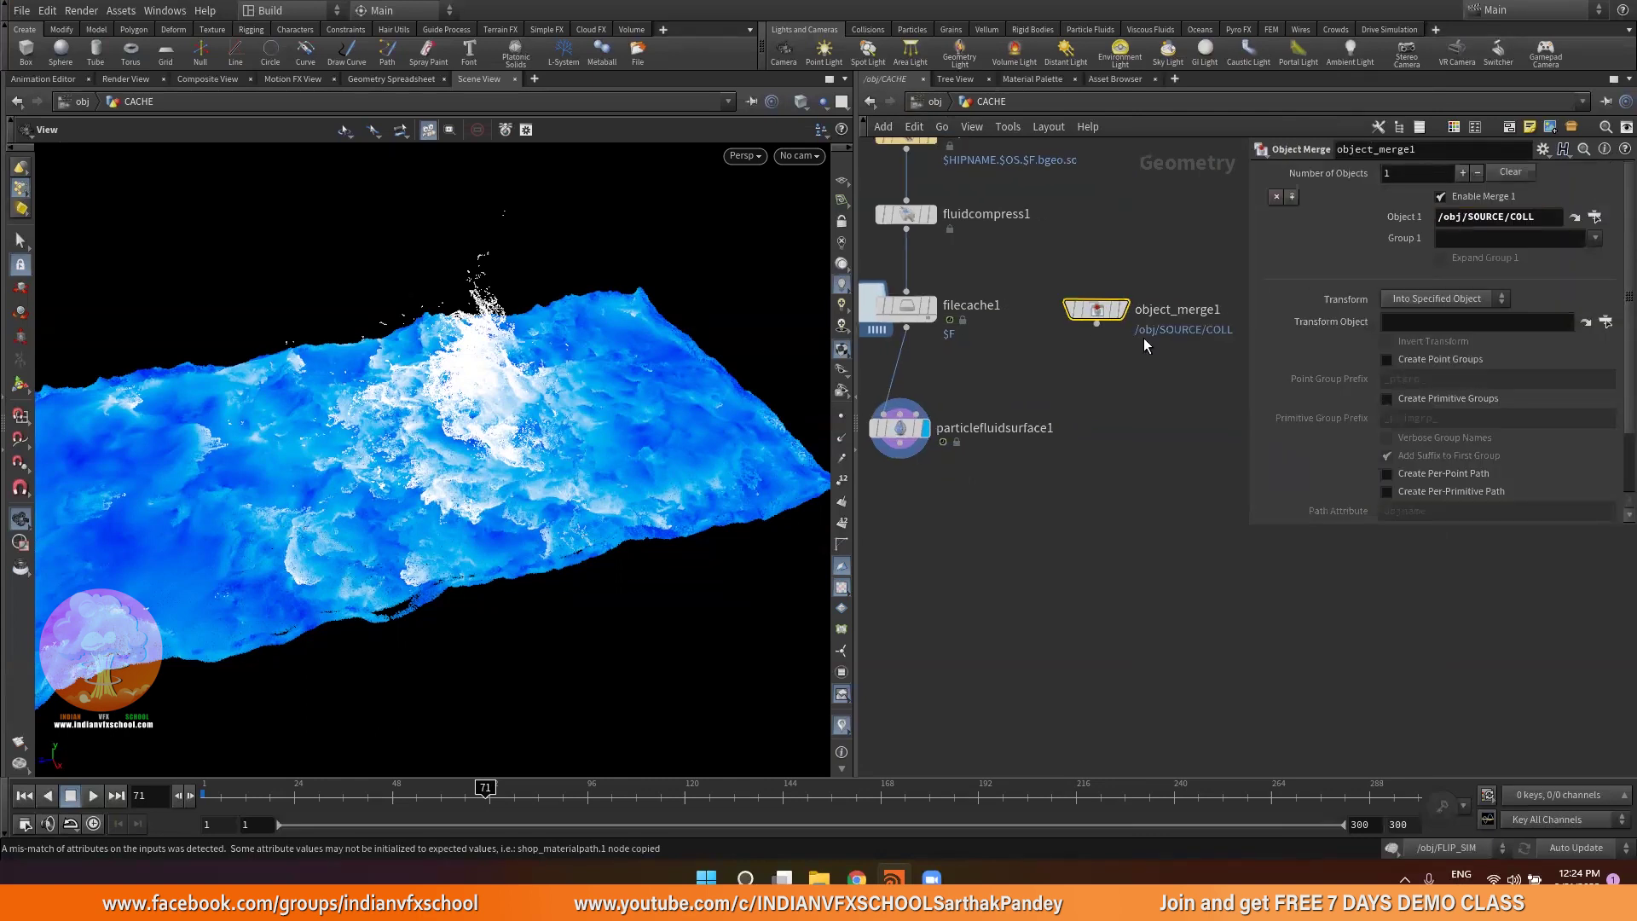
click(1123, 312)
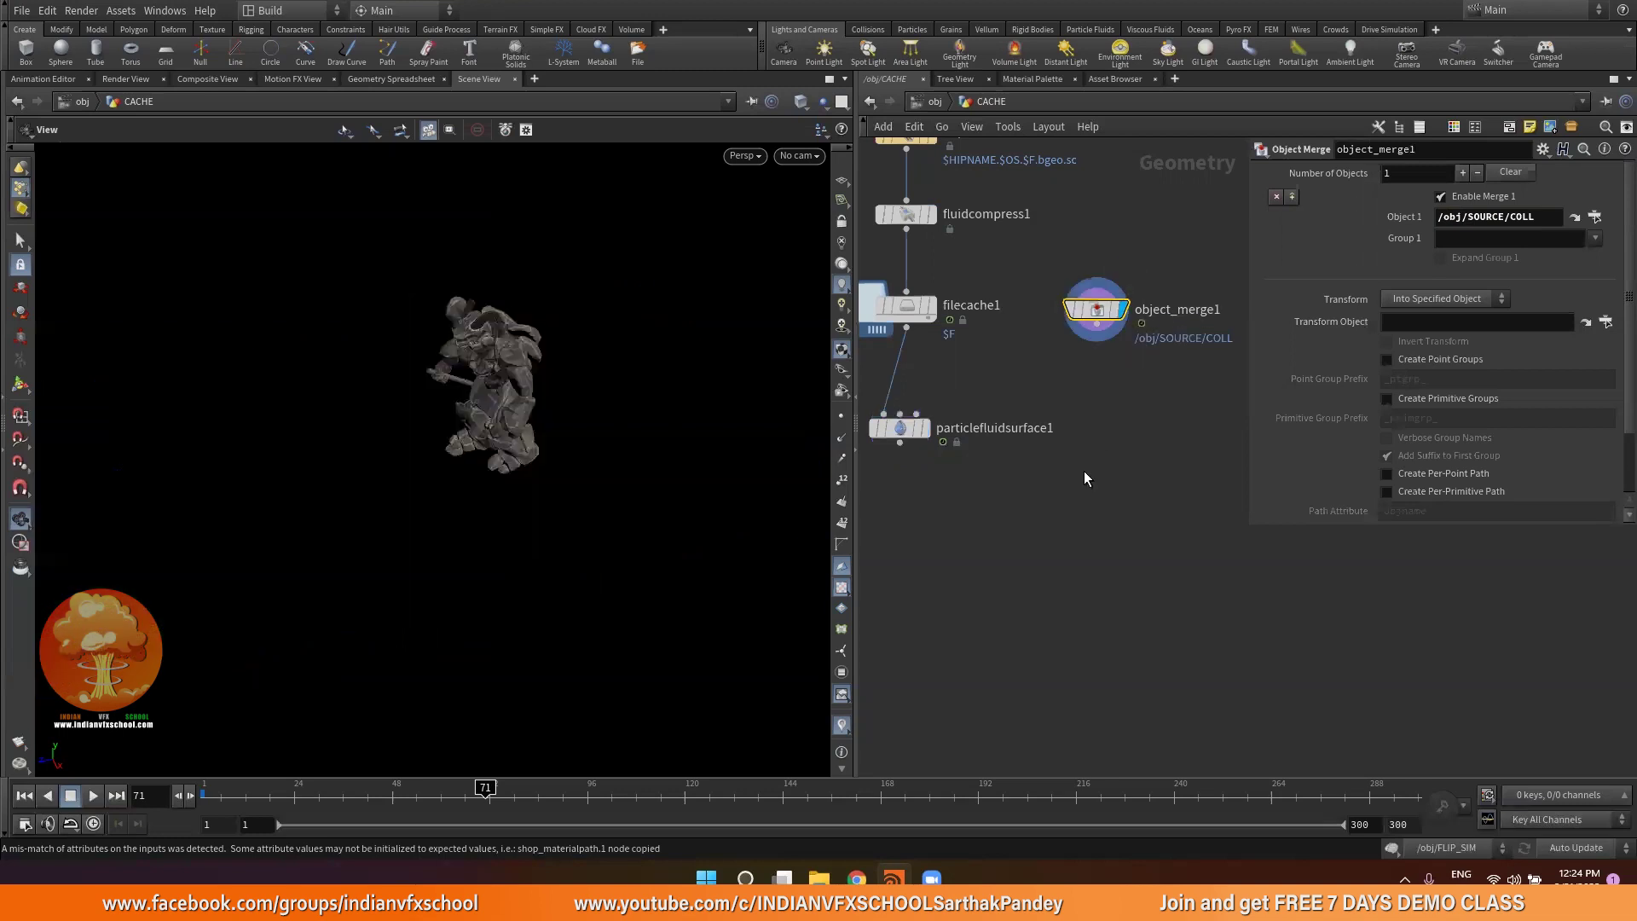
Add a Merge node combining particlefluidsurface1 and object_merge1, and display the fluid together with the collision character
key(Tab)
text(mer)
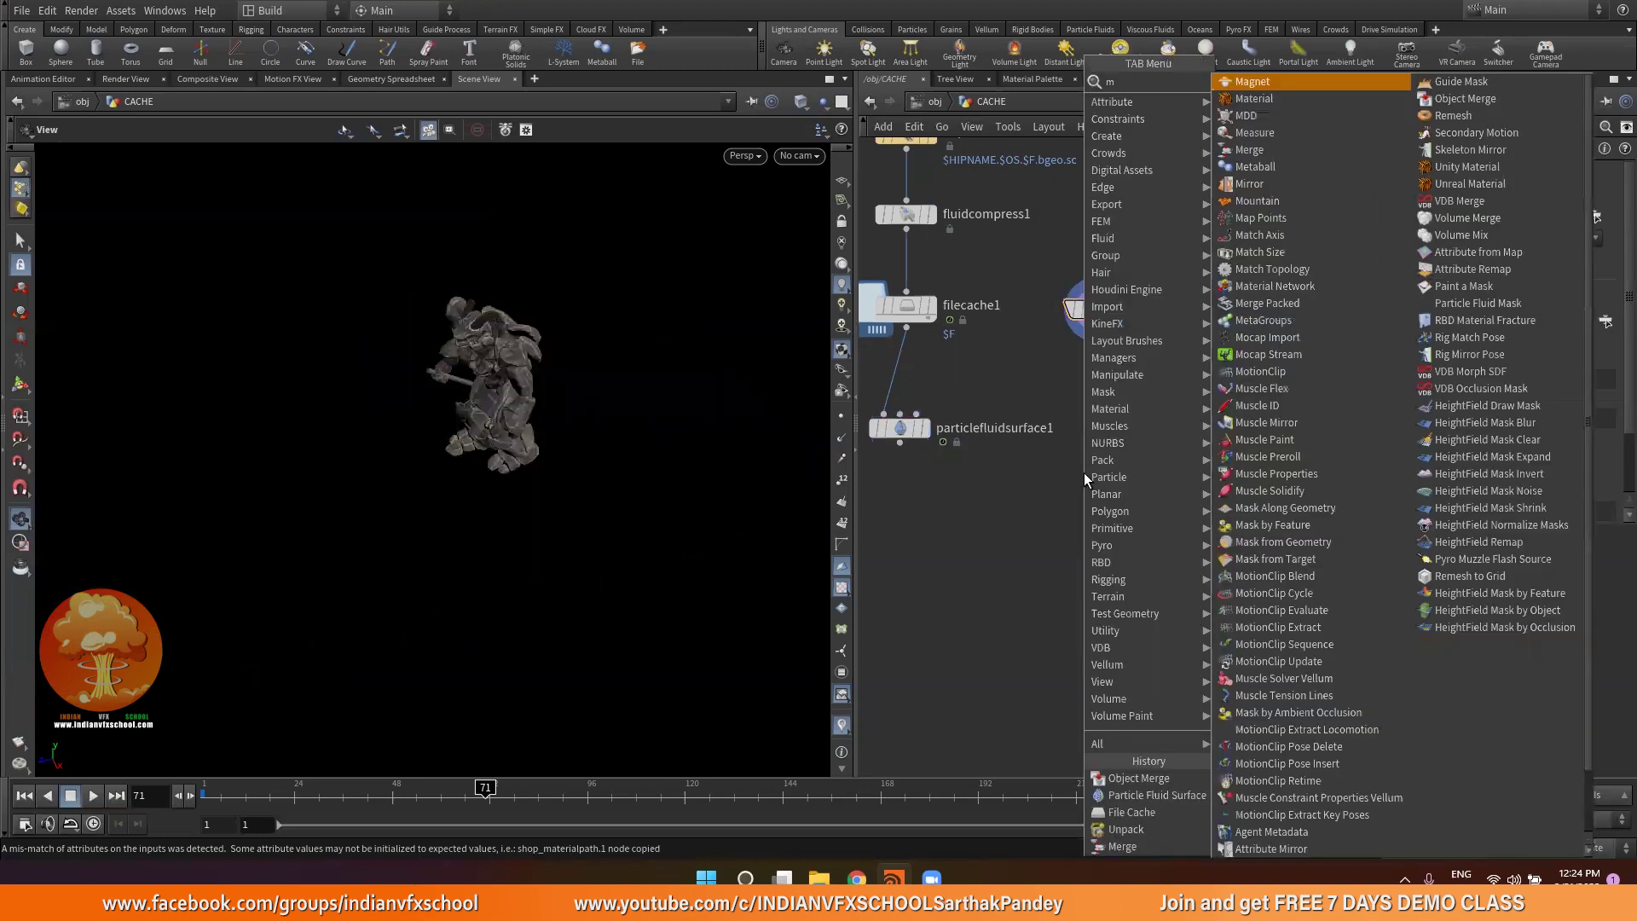
key(Return)
click(1083, 472)
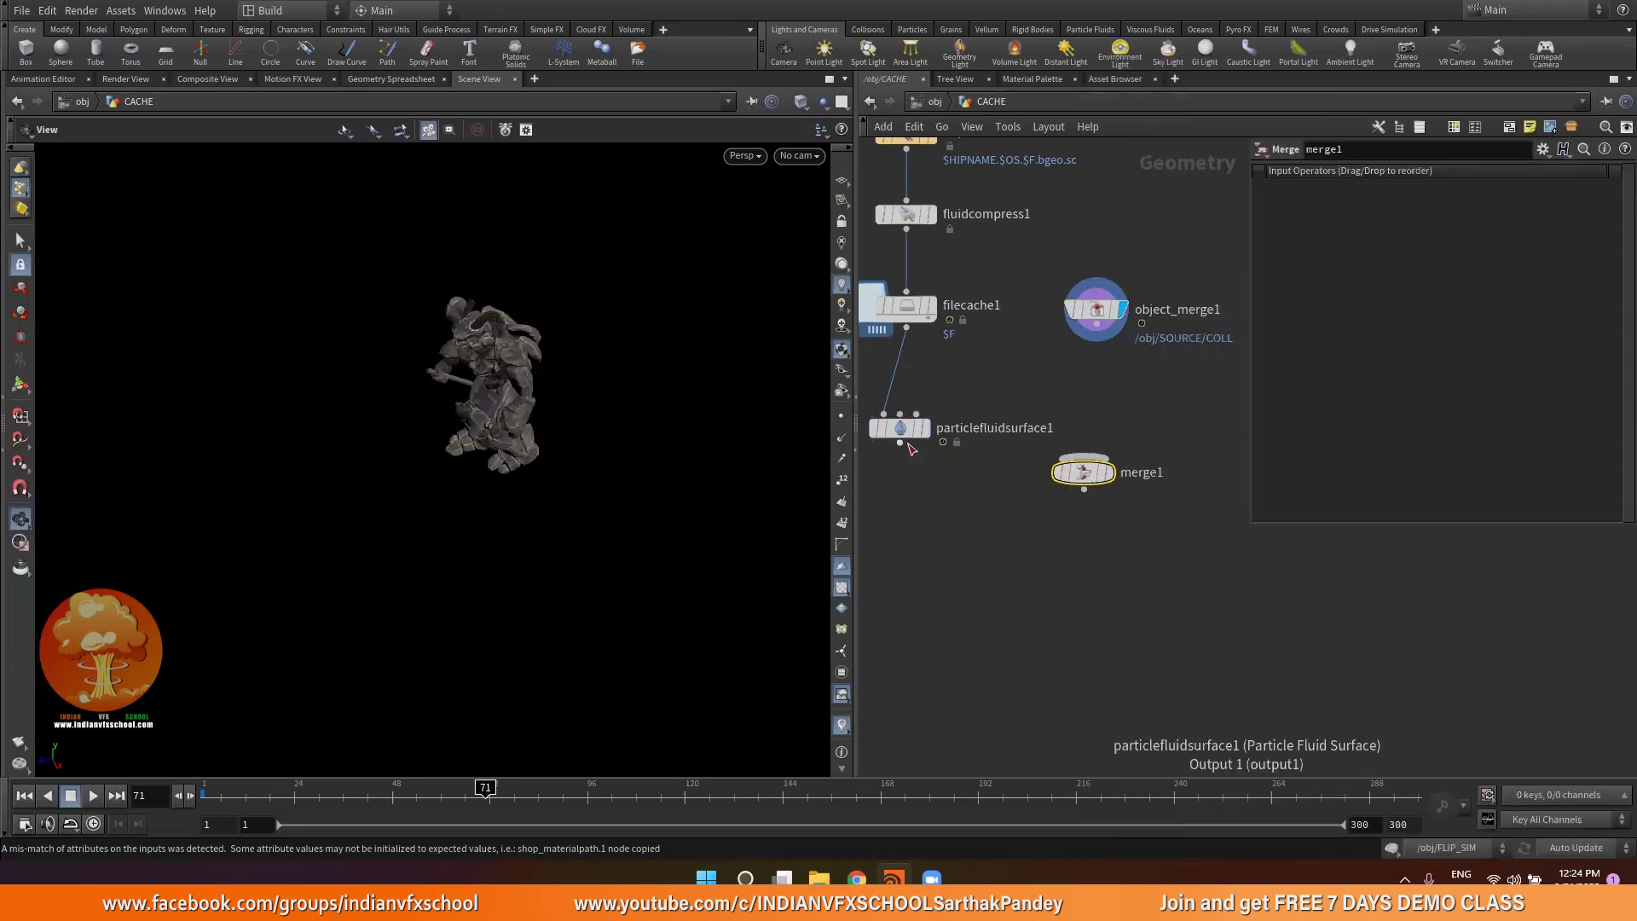
drag(1096, 324, 1060, 512)
click(1109, 474)
drag(393, 466, 271, 542)
drag(295, 414, 478, 537)
scroll(1016, 437, up, 6)
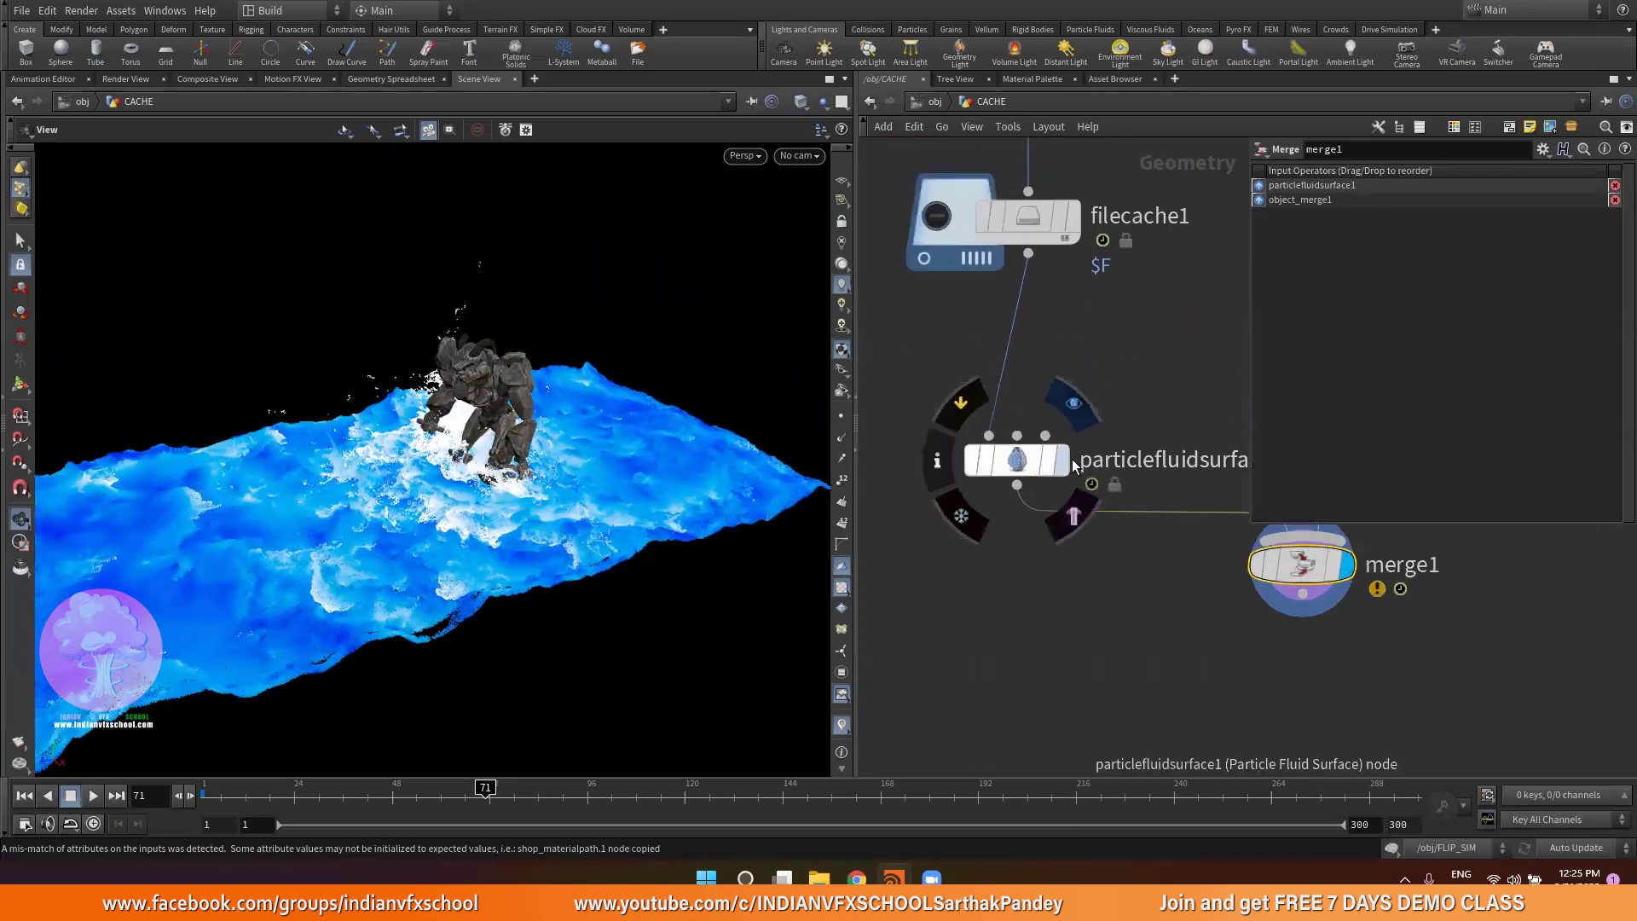
Display only the particlefluidsurface1 node and view the splash from the side
click(1064, 465)
click(1023, 462)
drag(388, 503, 428, 475)
Cut both wires going into merge1 from particlefluidsurface1 and object_merge1
scroll(892, 596, down, 3)
middle_drag(1147, 596, 1060, 515)
drag(1042, 487, 1138, 498)
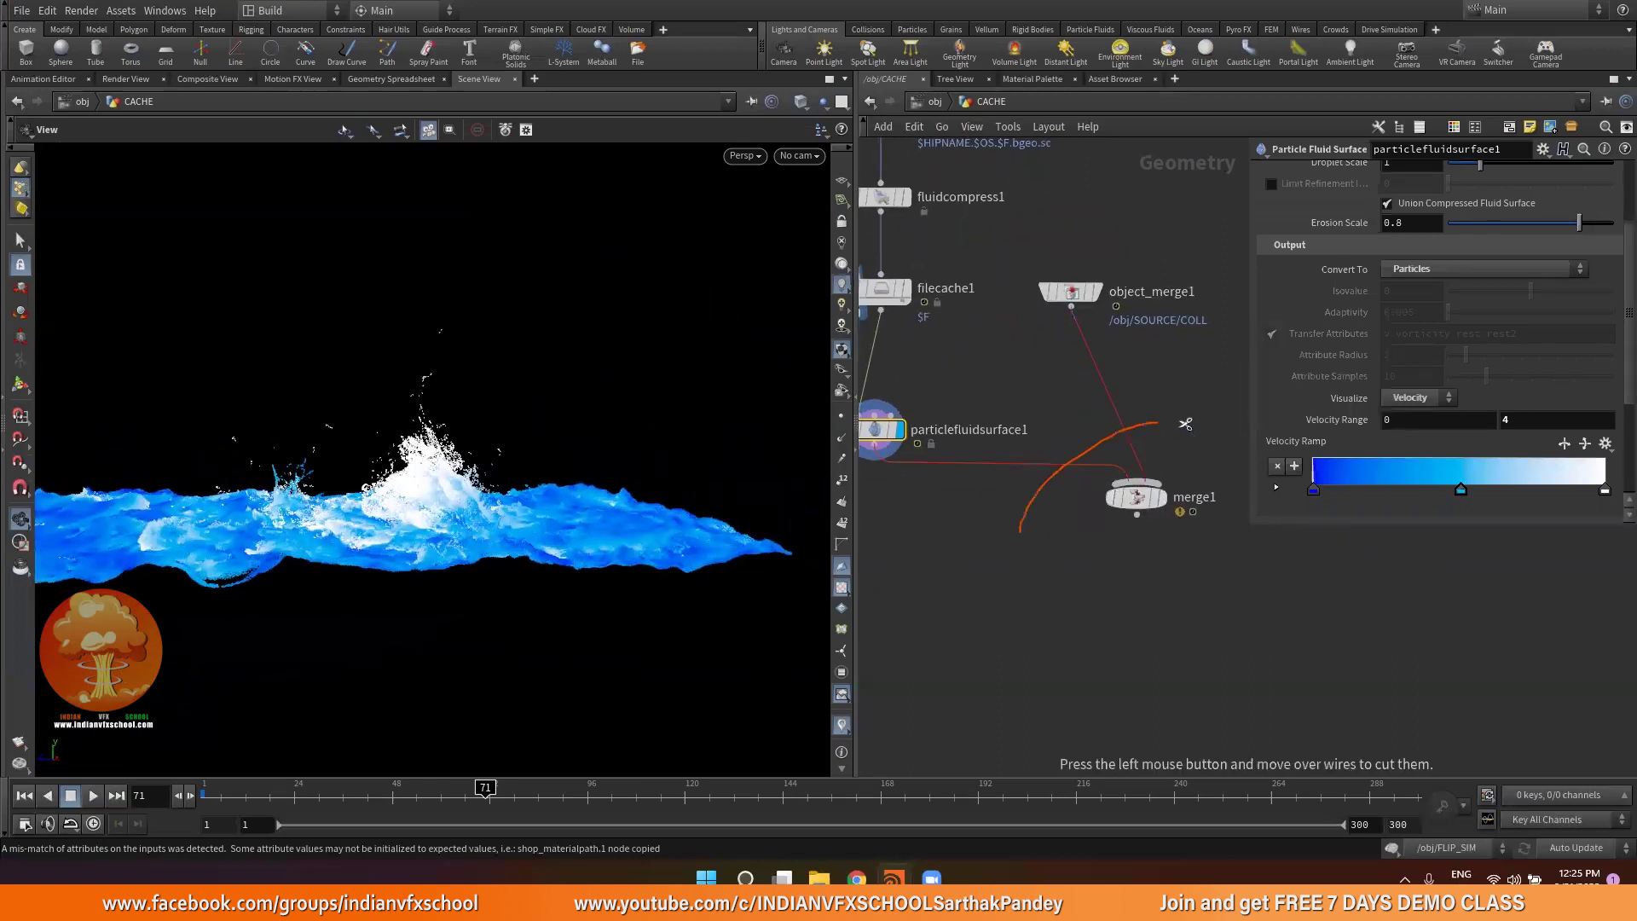
scroll(1016, 482, up, 3)
drag(951, 438, 944, 363)
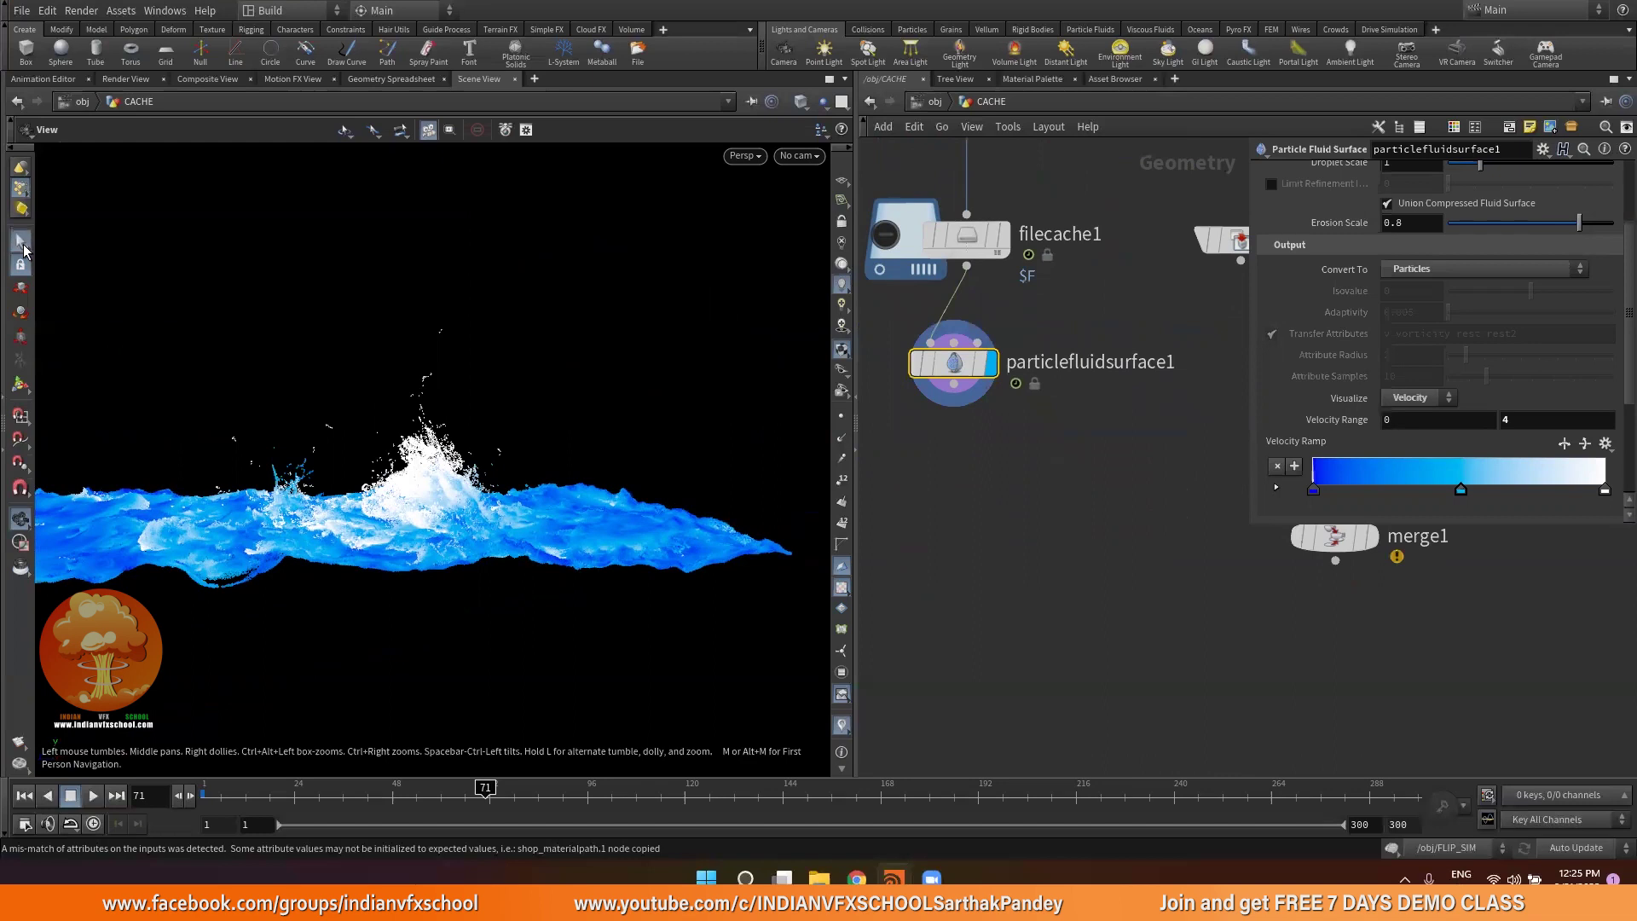
Isolate the central splash particles of particlefluidsurface1 above the water line with a Blast node that deletes the non-selected points
click(21, 242)
drag(276, 307, 520, 495)
drag(576, 247, 364, 488)
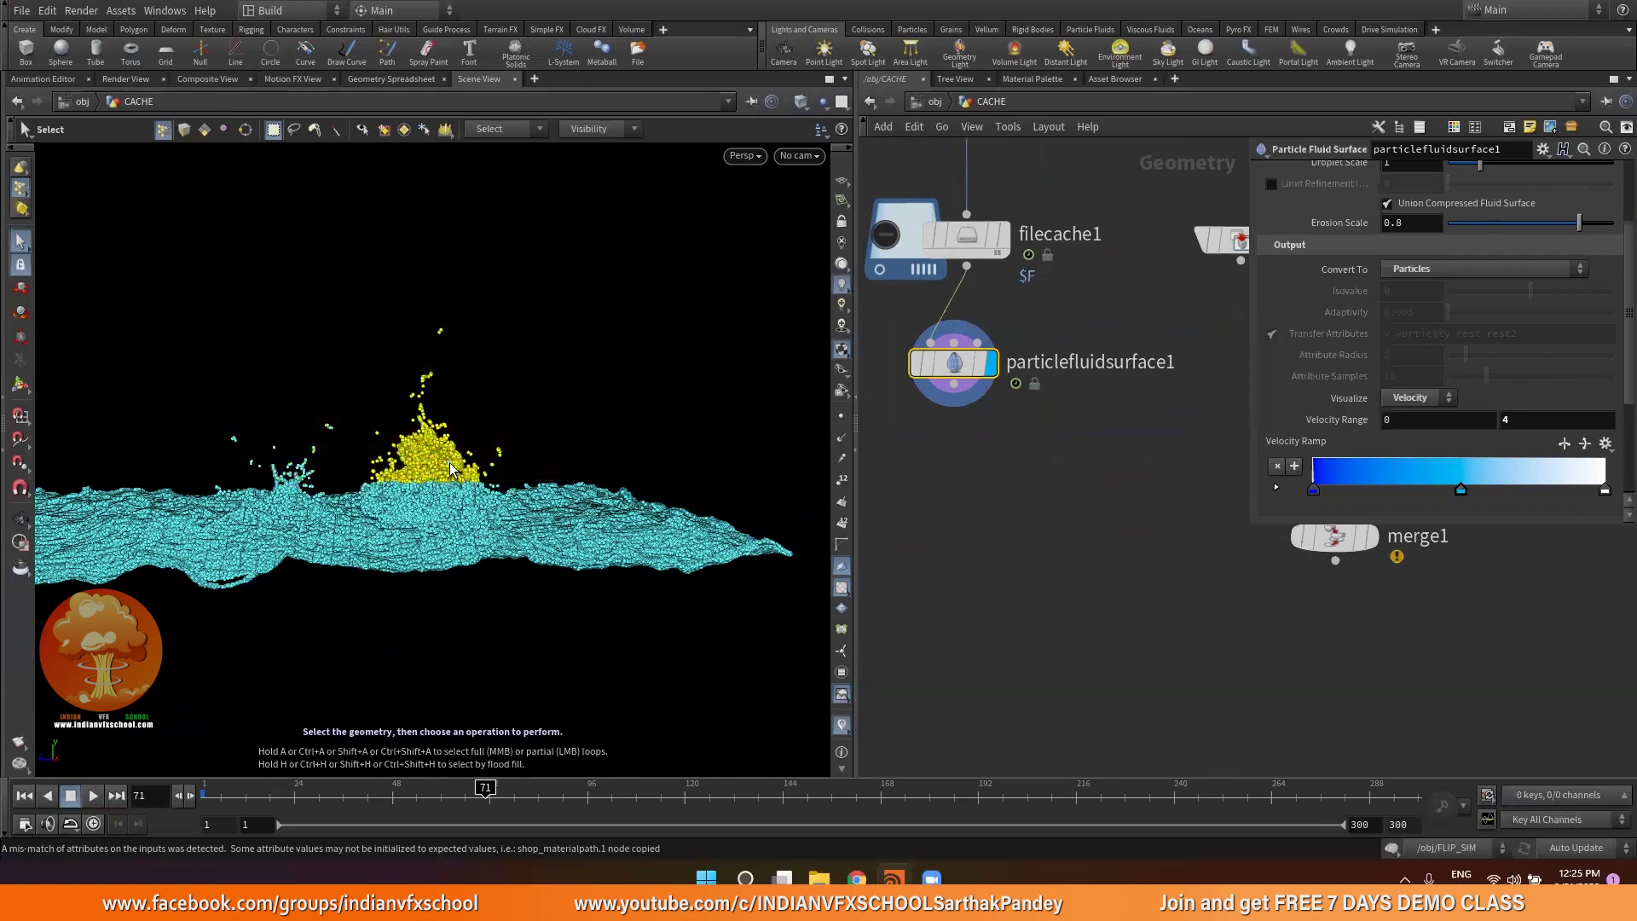
key(Delete)
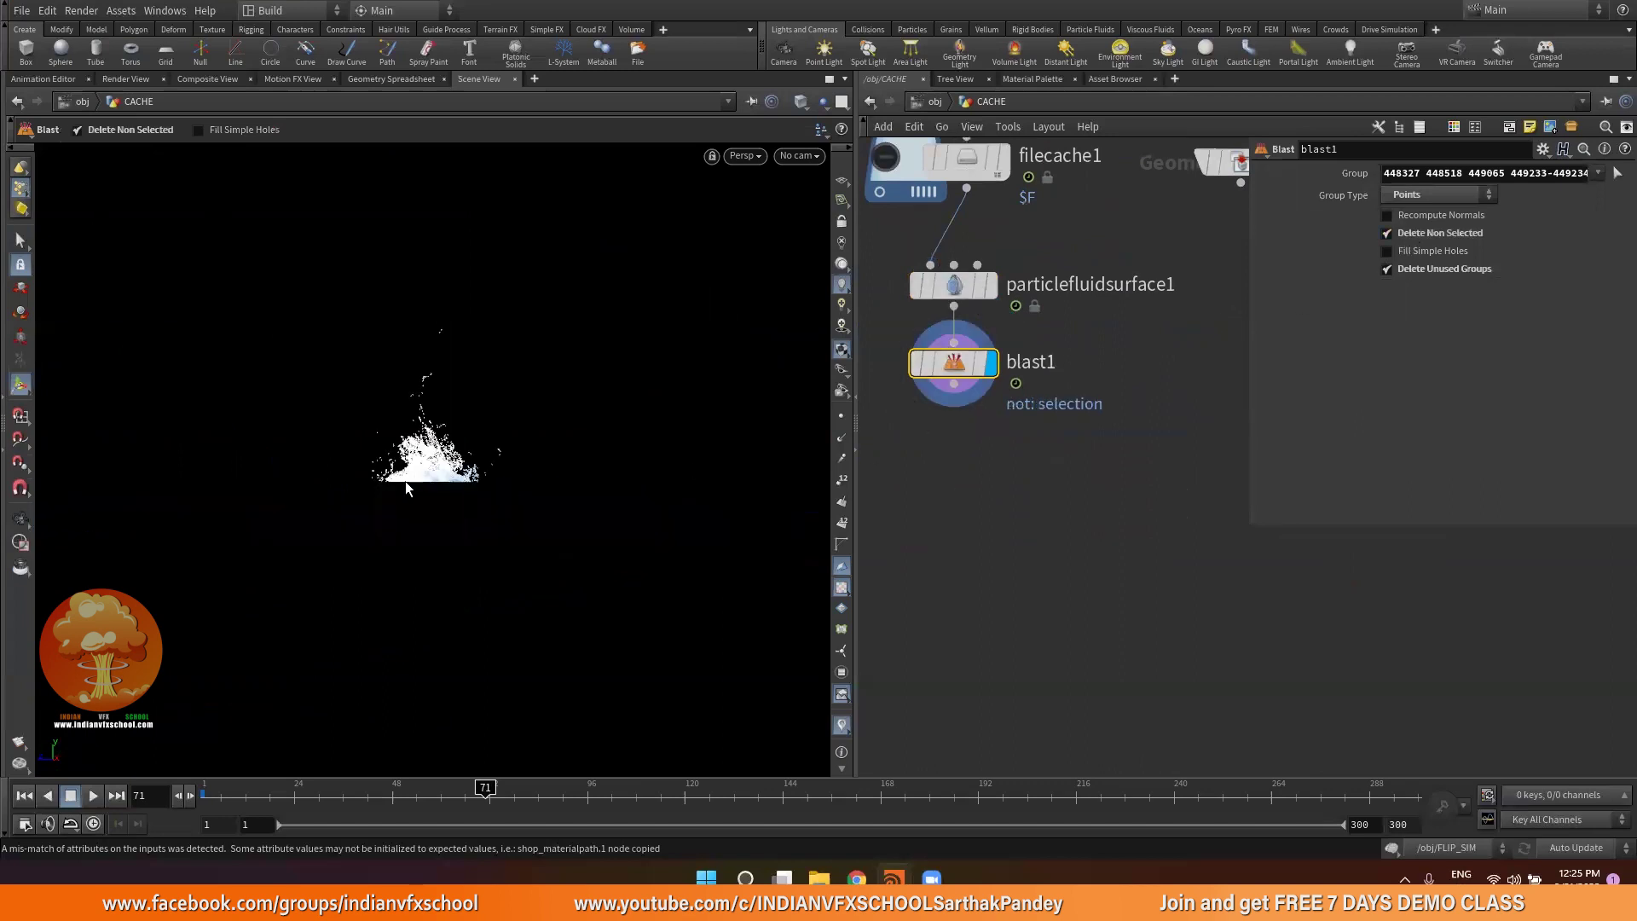
alt+drag(406, 480, 503, 465)
alt+right_drag(478, 358, 431, 350)
alt+drag(430, 350, 384, 452)
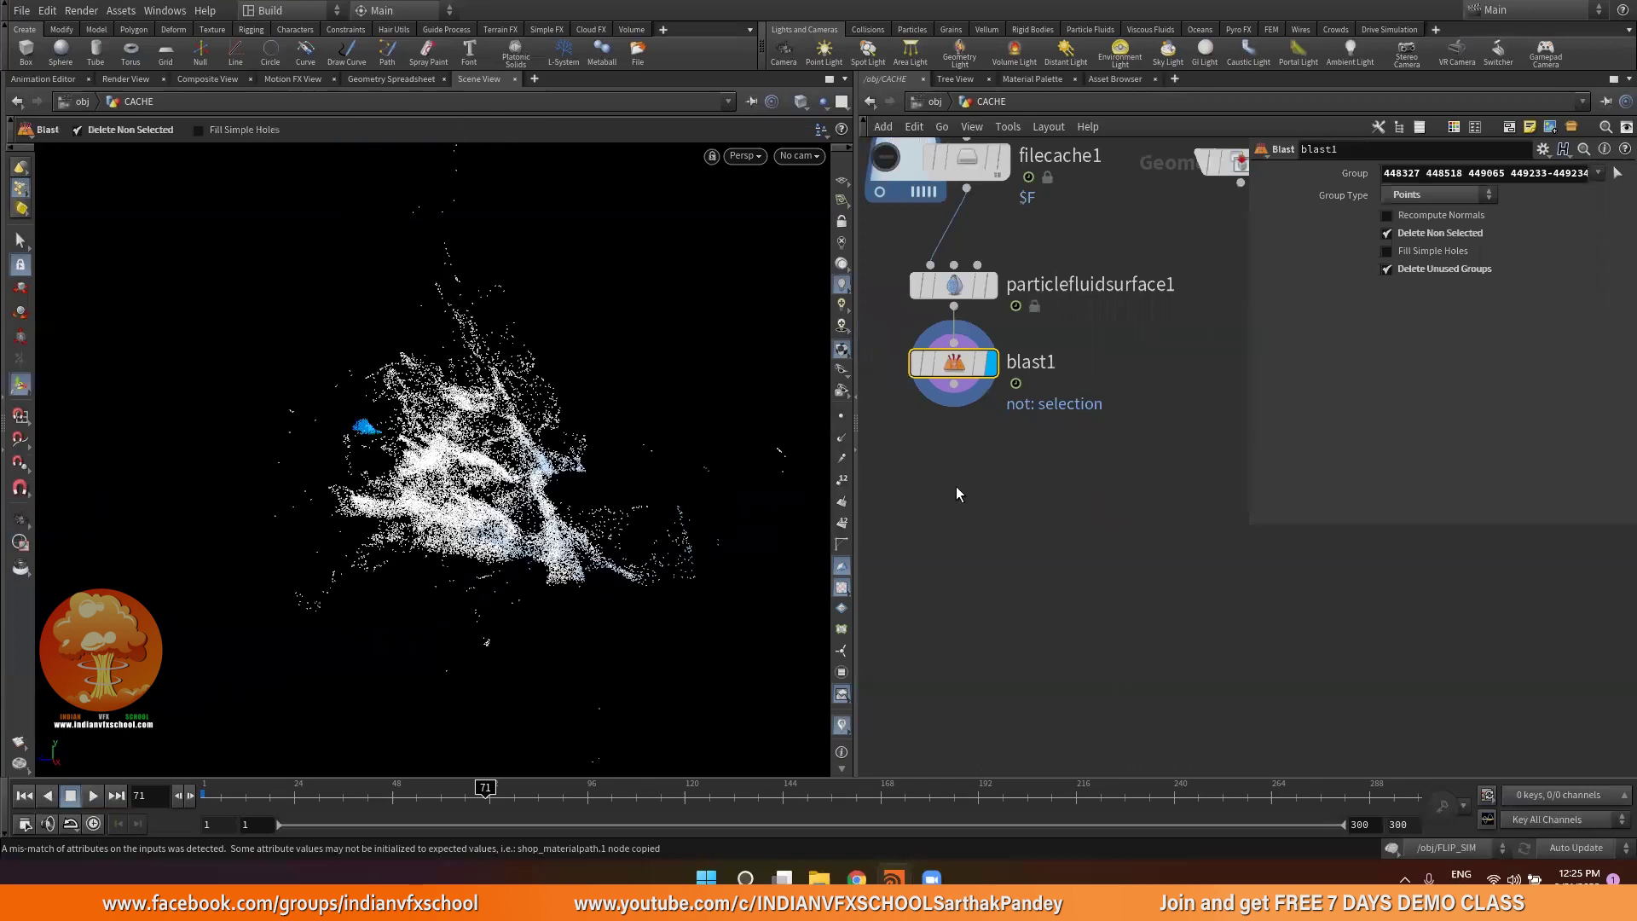
Duplicate particlefluidsurface1, detach the copy from filecache1, connect it below blast1 and display it
scroll(917, 463, down, 1)
middle_drag(945, 450, 969, 423)
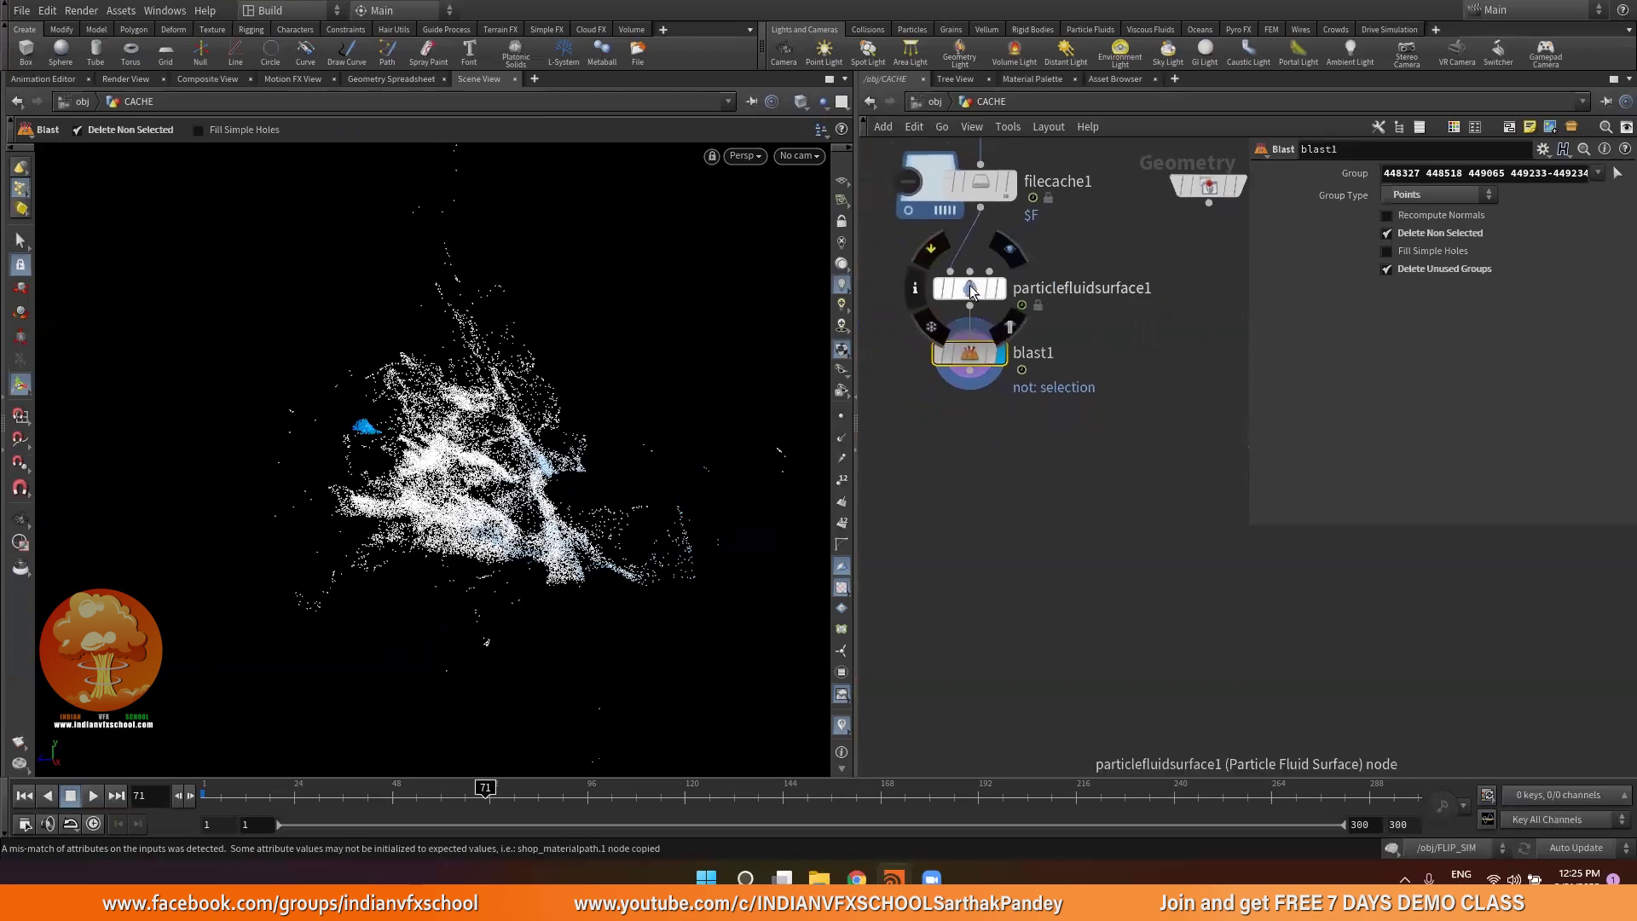
alt+drag(969, 286, 913, 466)
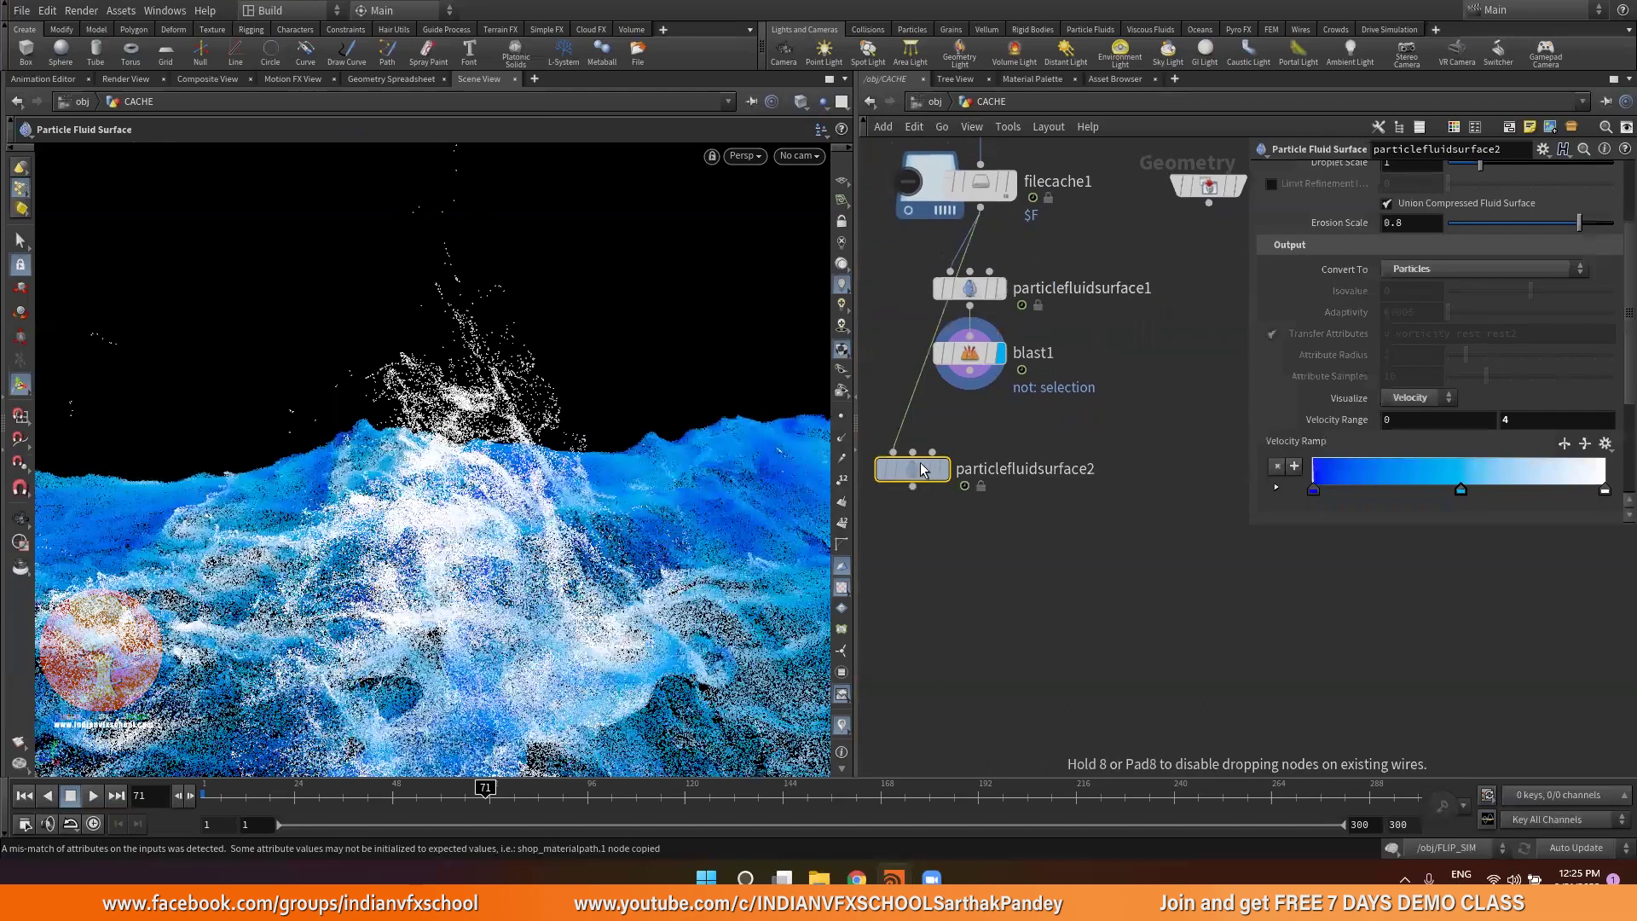
key(y)
drag(985, 435, 887, 422)
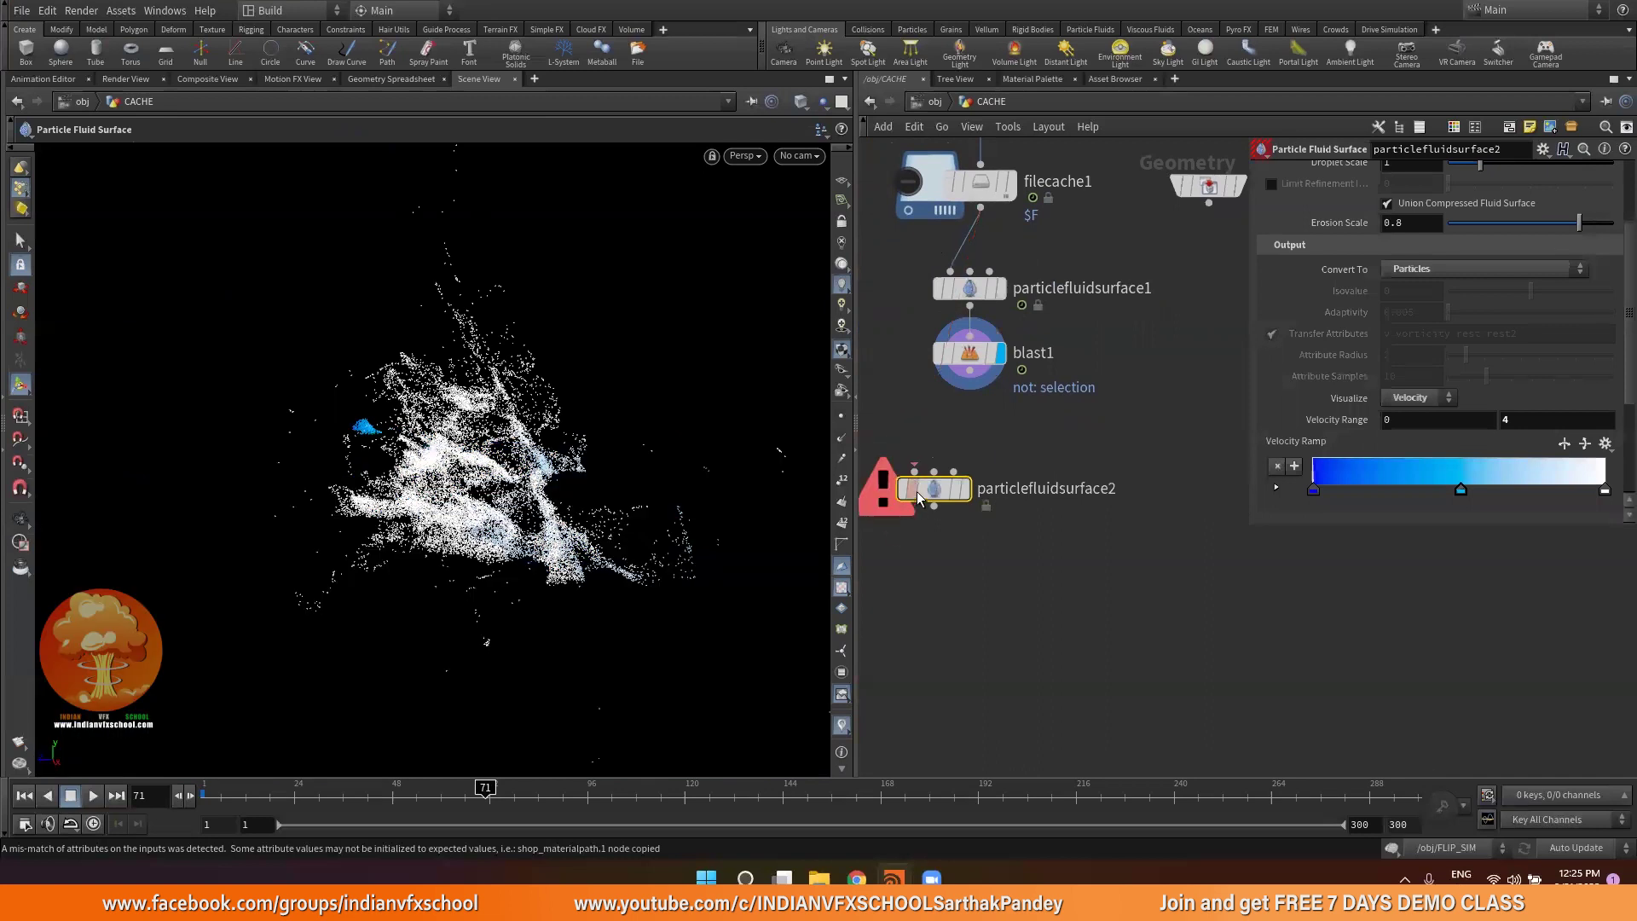
drag(939, 488, 962, 490)
drag(970, 370, 986, 495)
click(990, 488)
Compare the outputs of particlefluidsurface1, blast1 and particlefluidsurface2 by displaying each node in turn
scroll(1297, 314, up, 3)
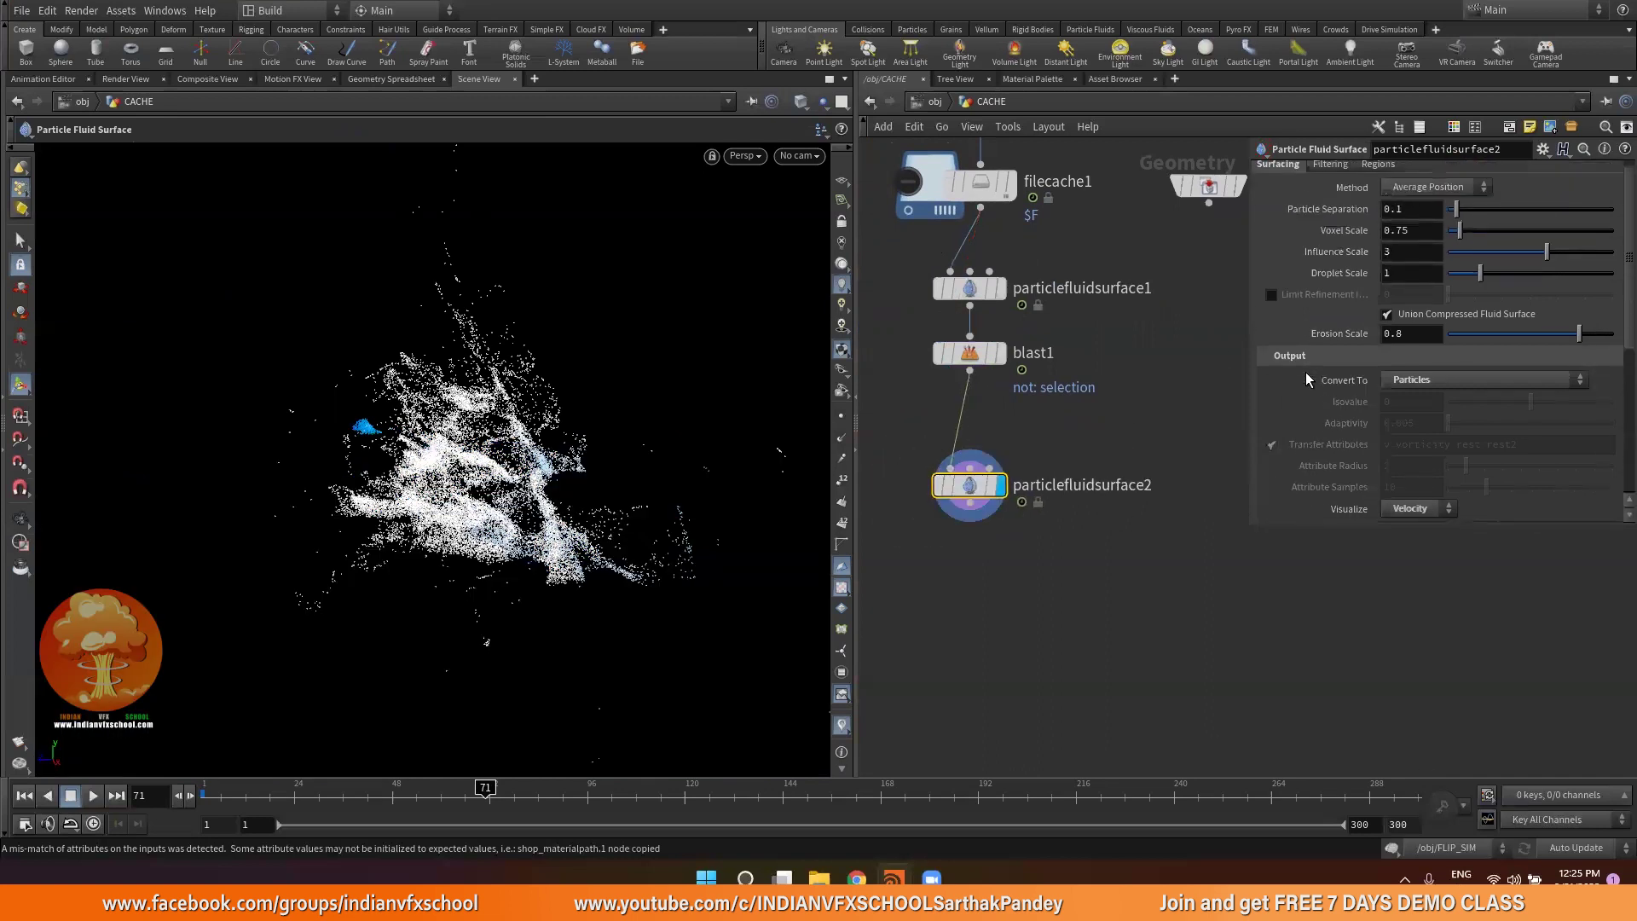
scroll(1339, 387, down, 3)
click(1002, 289)
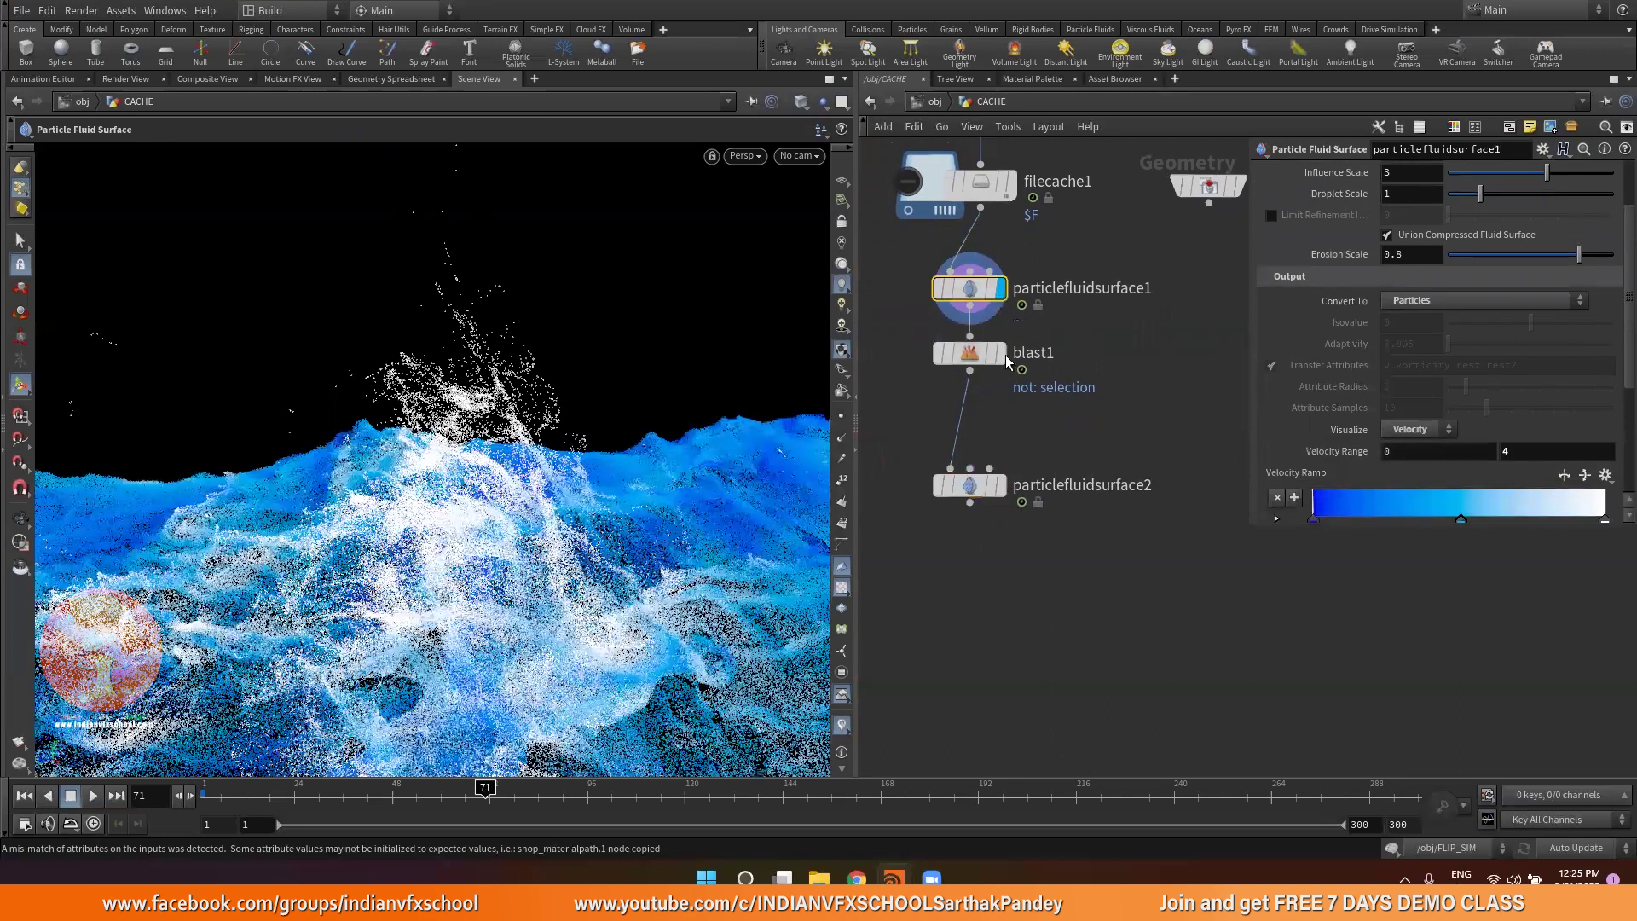
click(969, 353)
click(1001, 353)
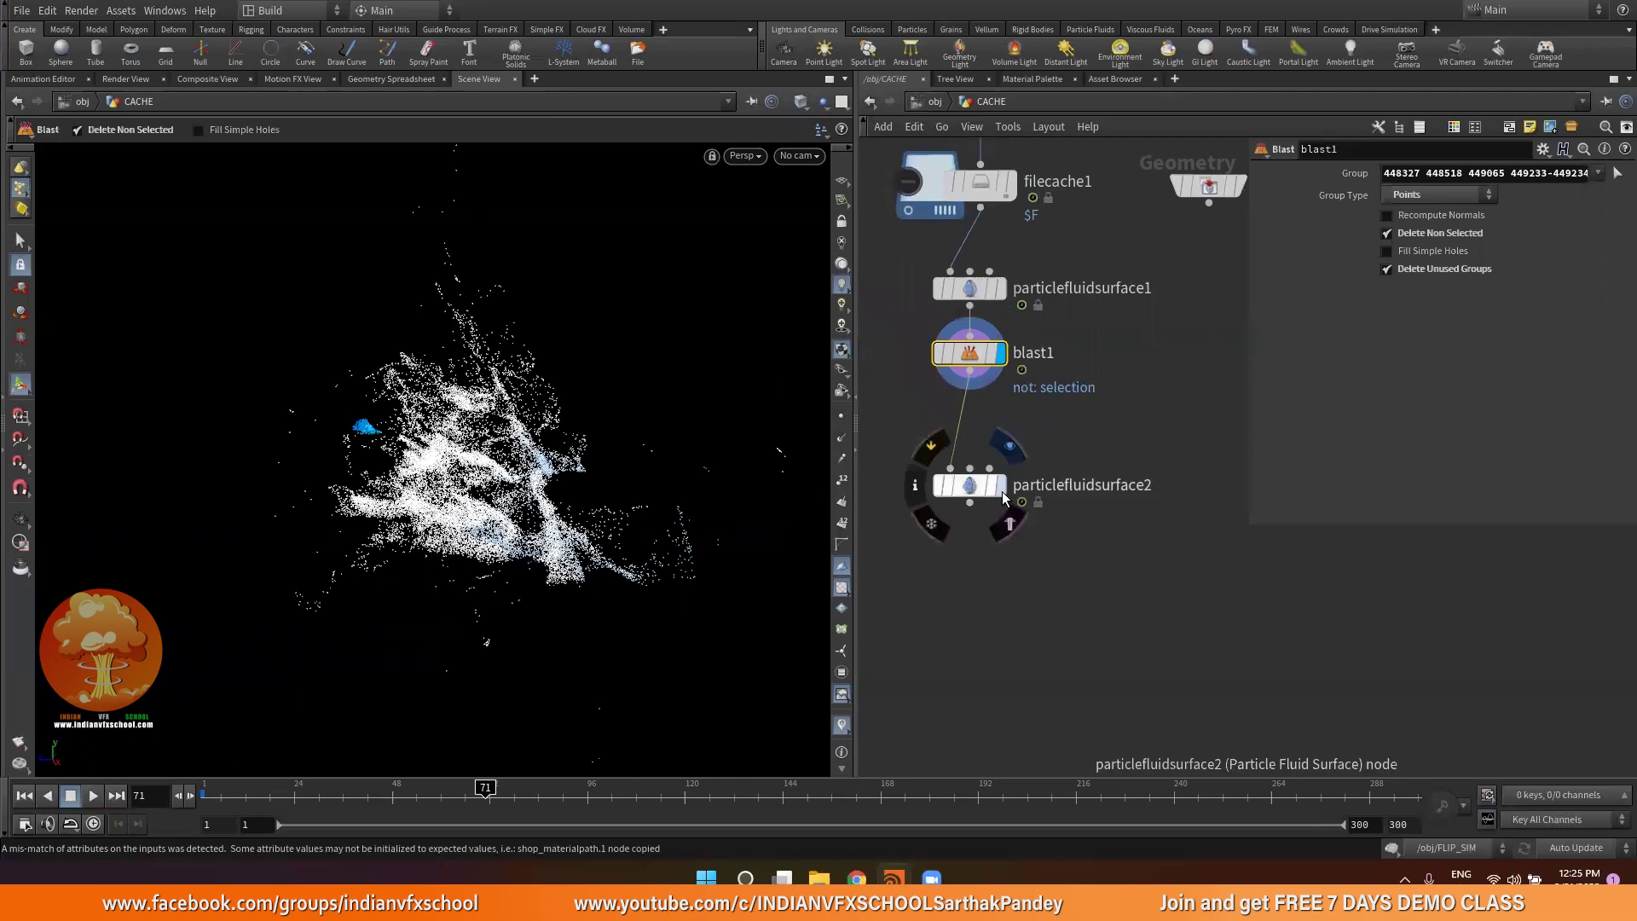
click(1001, 485)
click(973, 484)
mouse_move(971, 290)
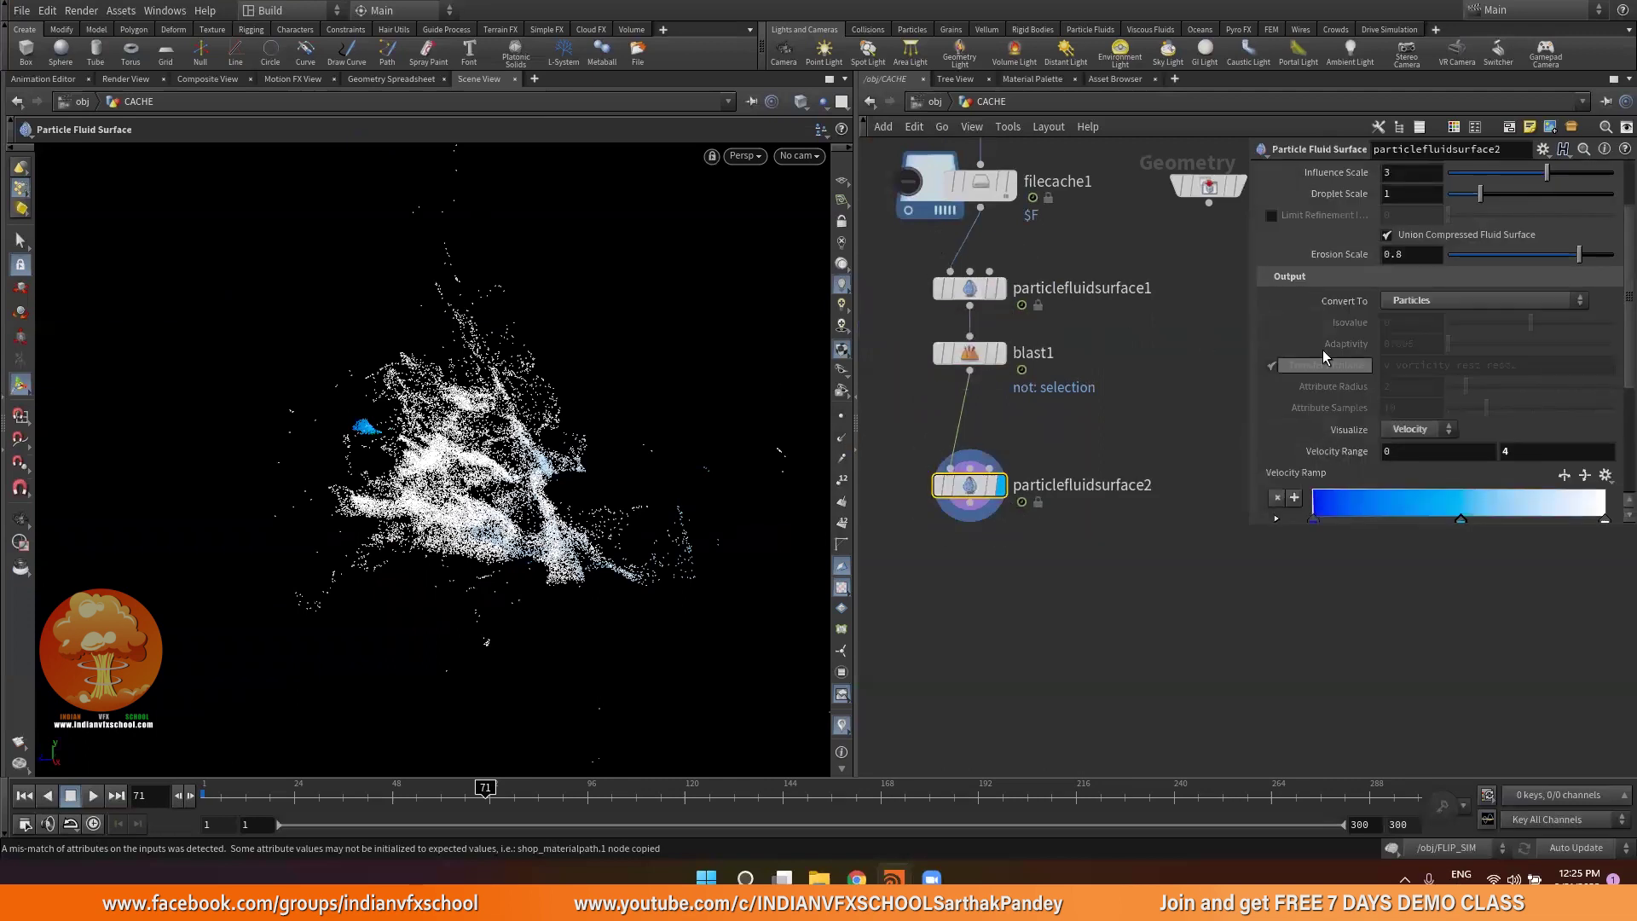
Convert the output of particlefluidsurface2 to Surface Polygons and inspect the resulting splash mesh
scroll(1318, 387, up, 1)
scroll(1317, 380, up, 3)
click(1399, 389)
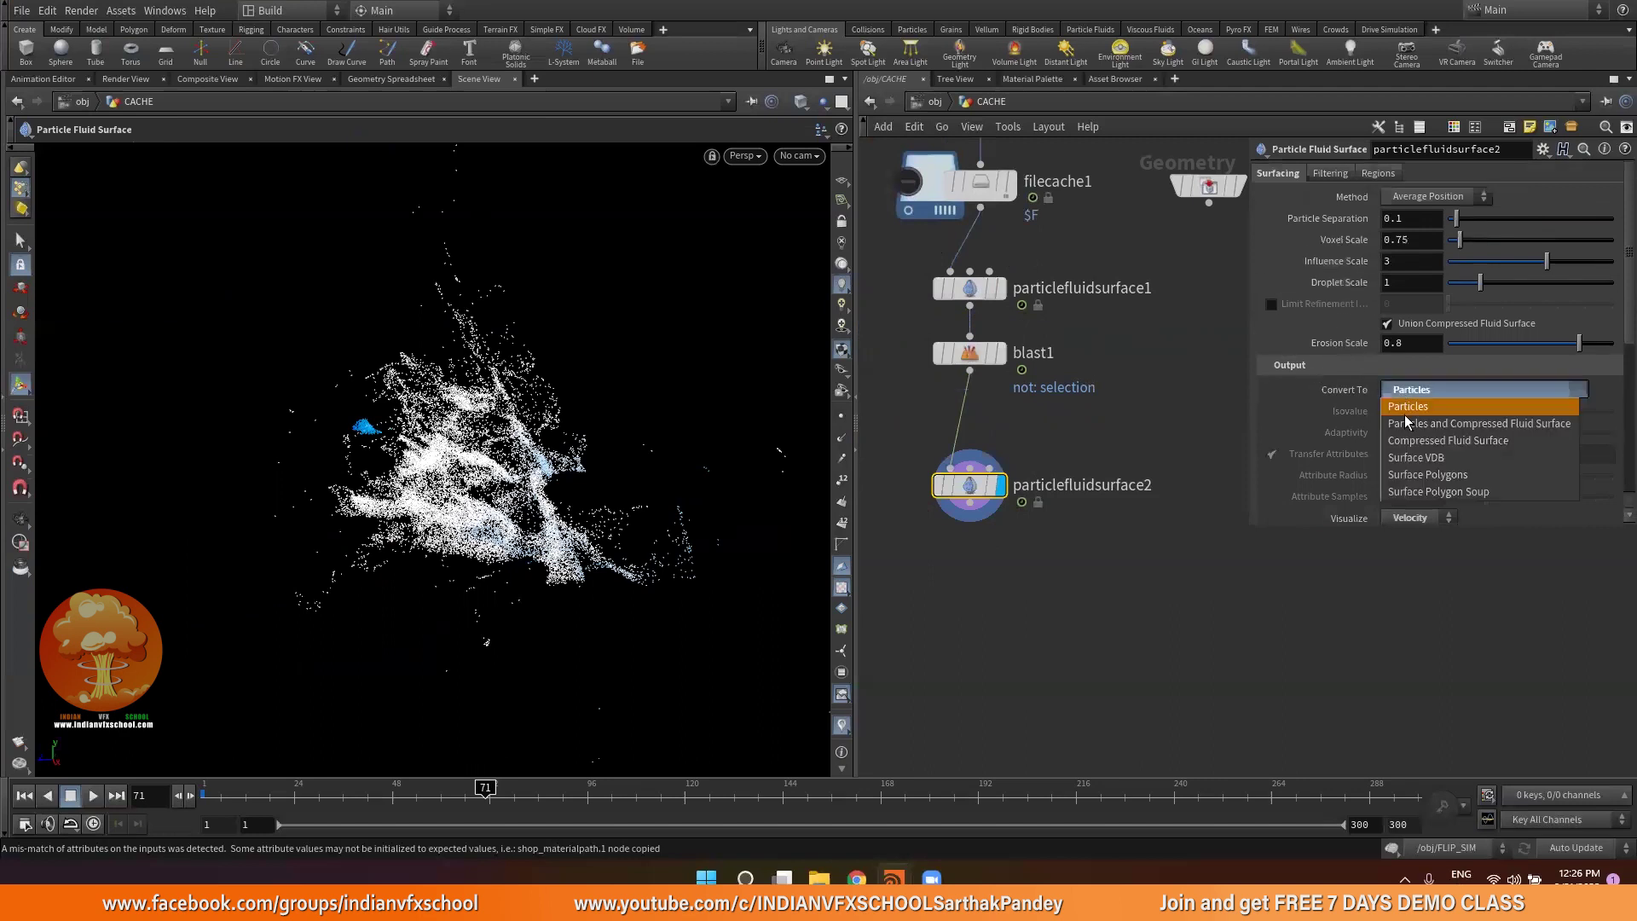
click(1406, 474)
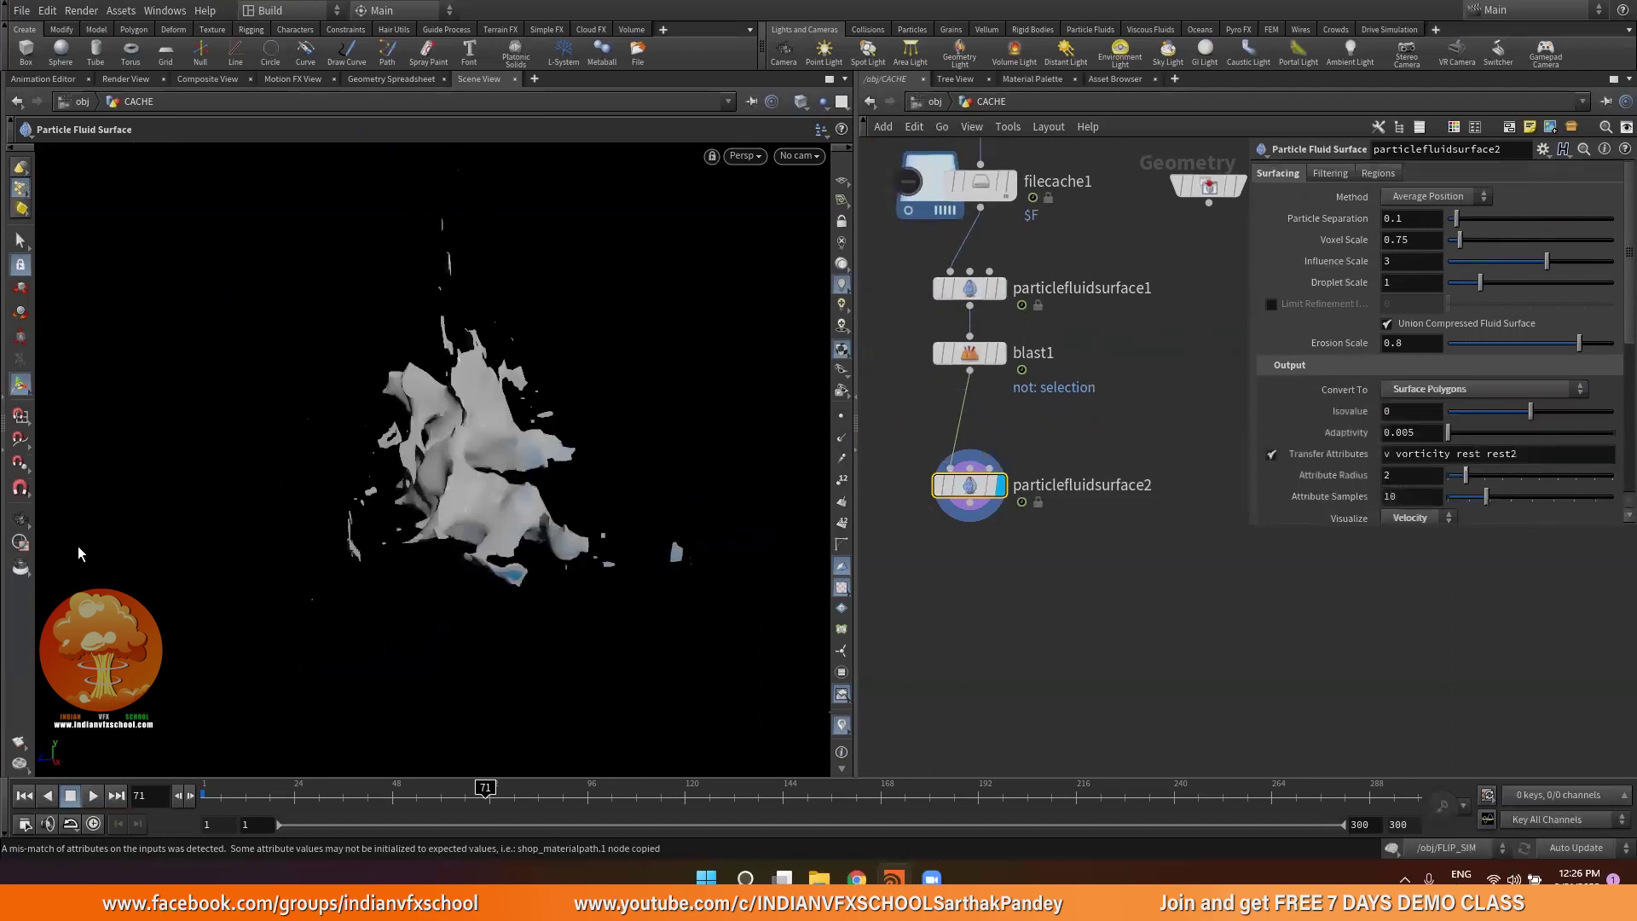
click(24, 511)
drag(409, 511, 495, 503)
Check the value behind the Particle Separation expression on the fluidcompress1 node
scroll(1143, 324, down, 3)
middle_drag(1143, 326, 1118, 418)
scroll(1032, 243, up, 5)
click(1008, 177)
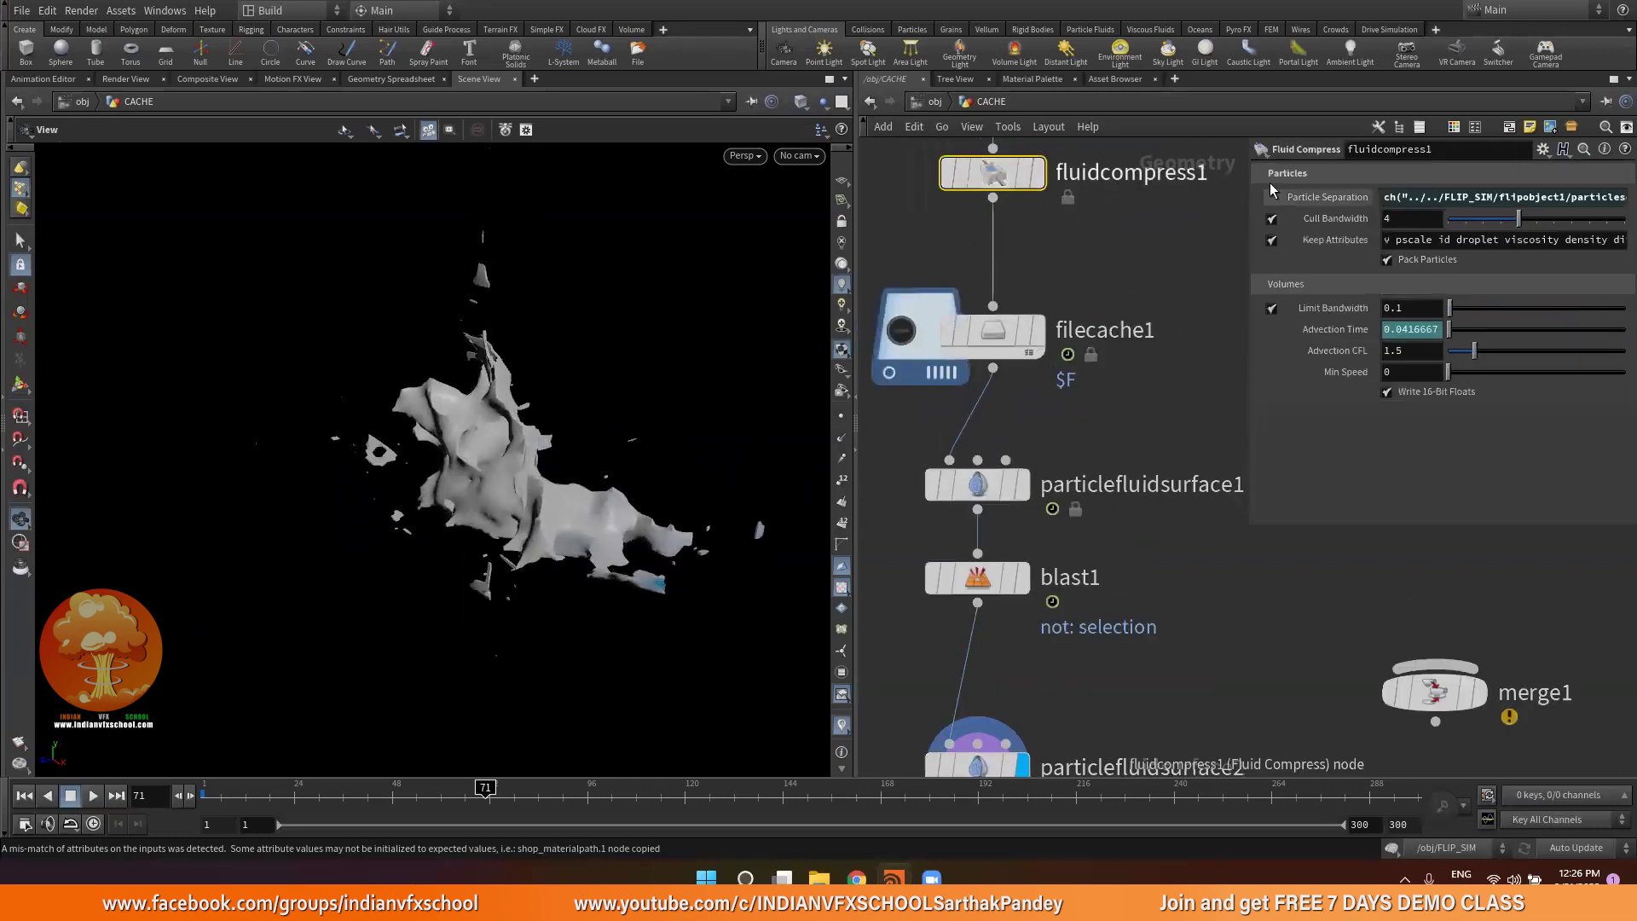
click(1324, 199)
click(1351, 201)
Set the Particle Separation of particlefluidsurface2 to 0.025 and inspect the finer mesh
scroll(1149, 375, down, 2)
middle_drag(1147, 376, 1073, 202)
scroll(943, 497, up, 4)
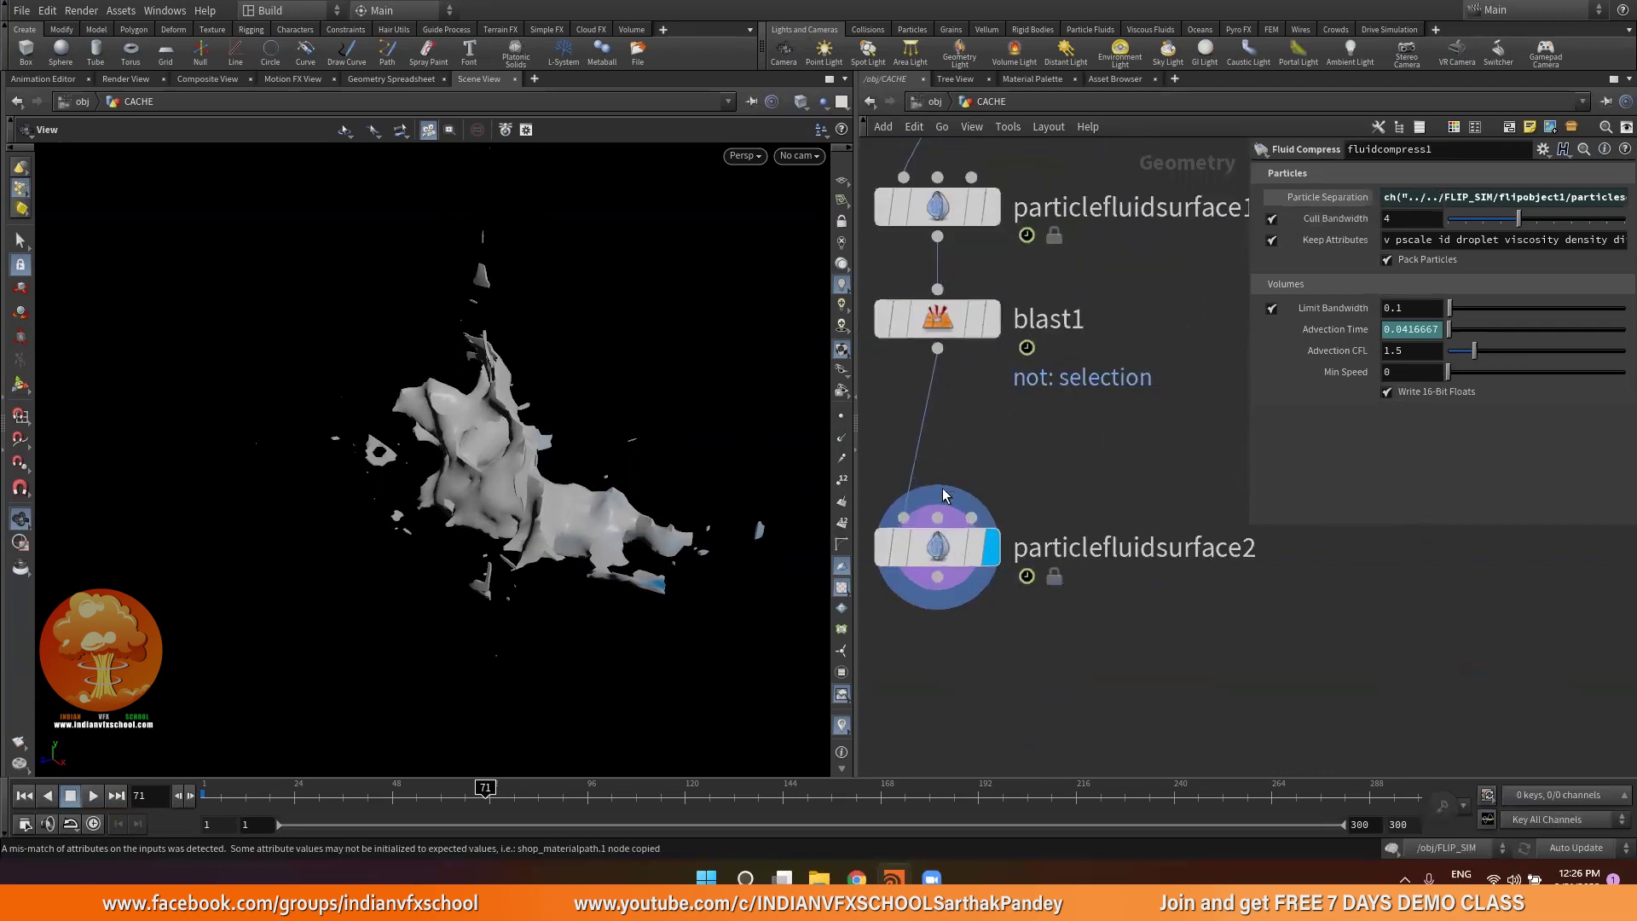
click(937, 550)
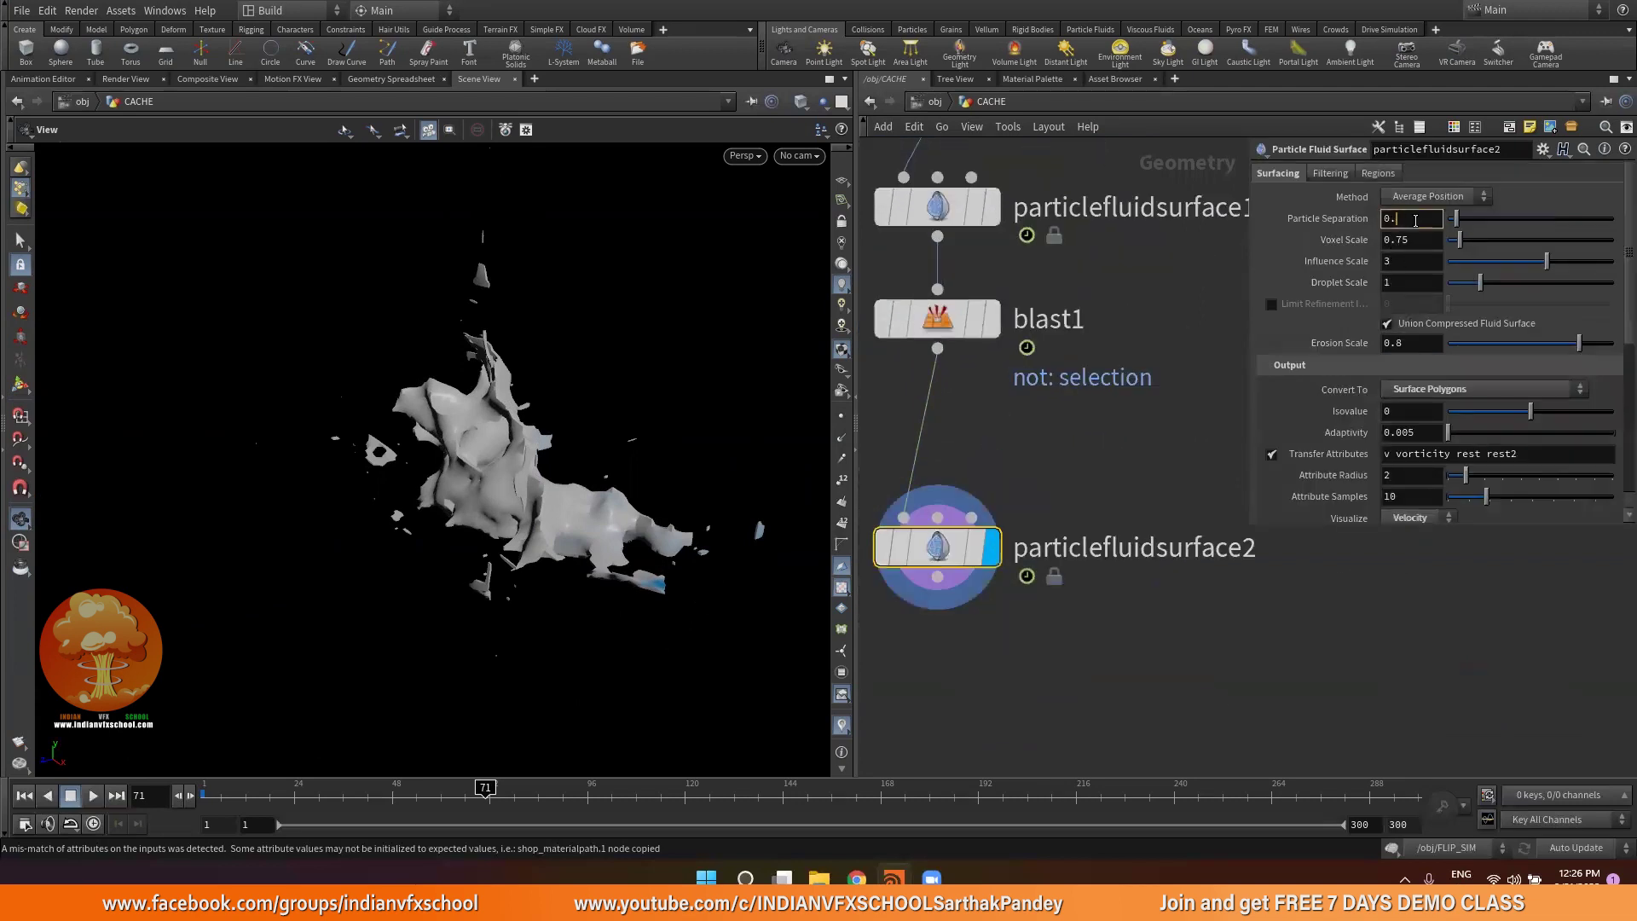
click(1415, 220)
text(0..)
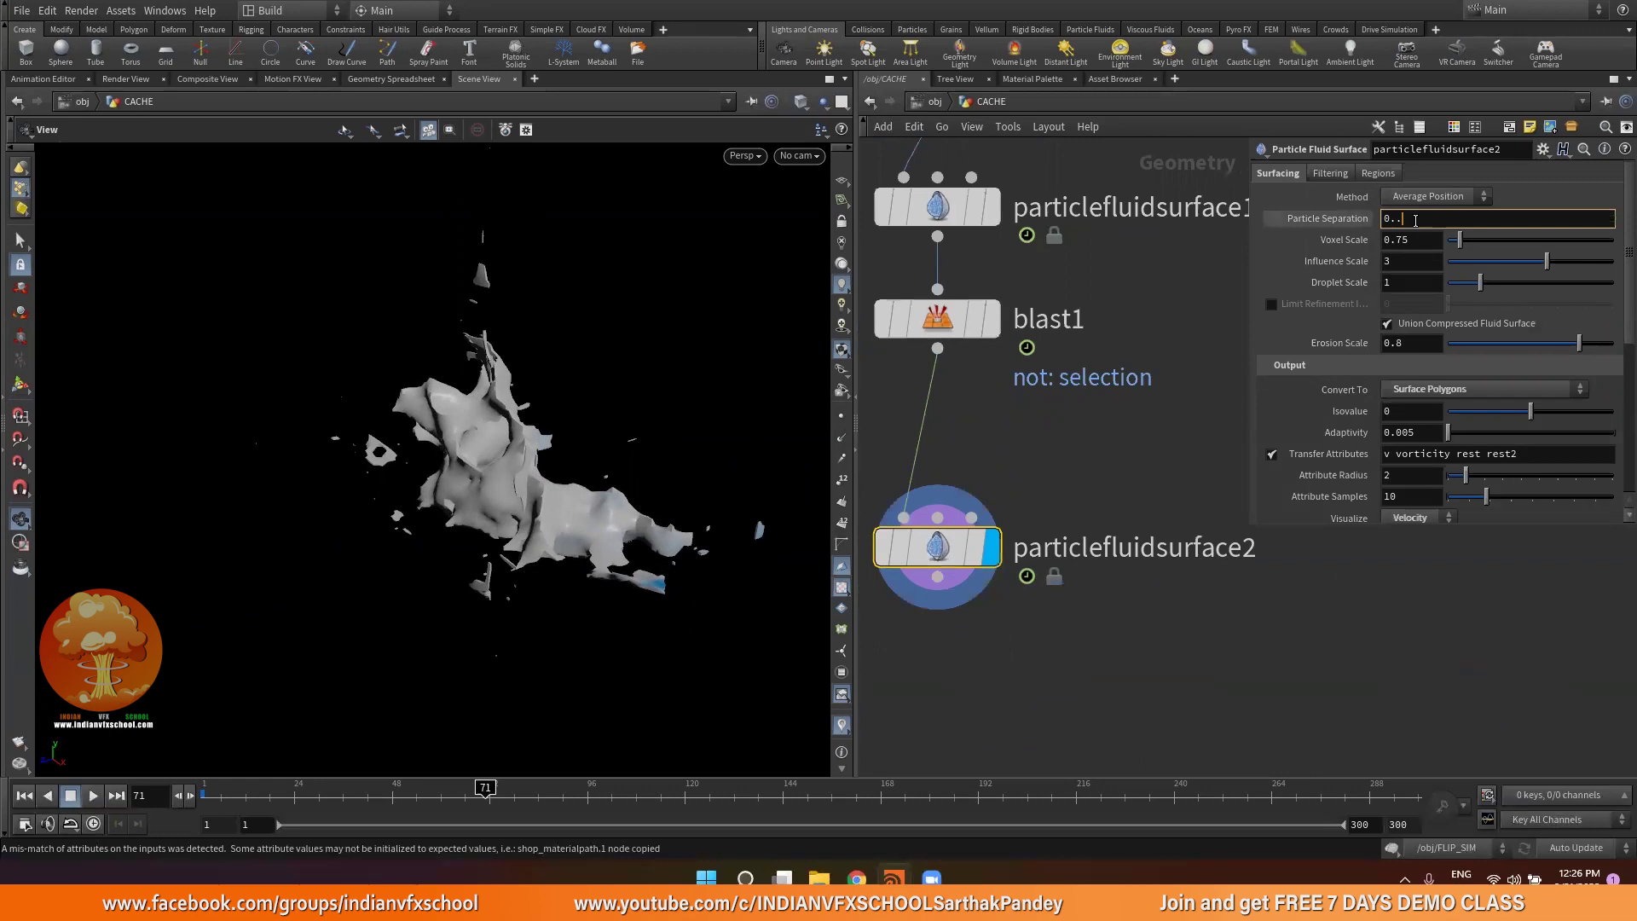
key(Return)
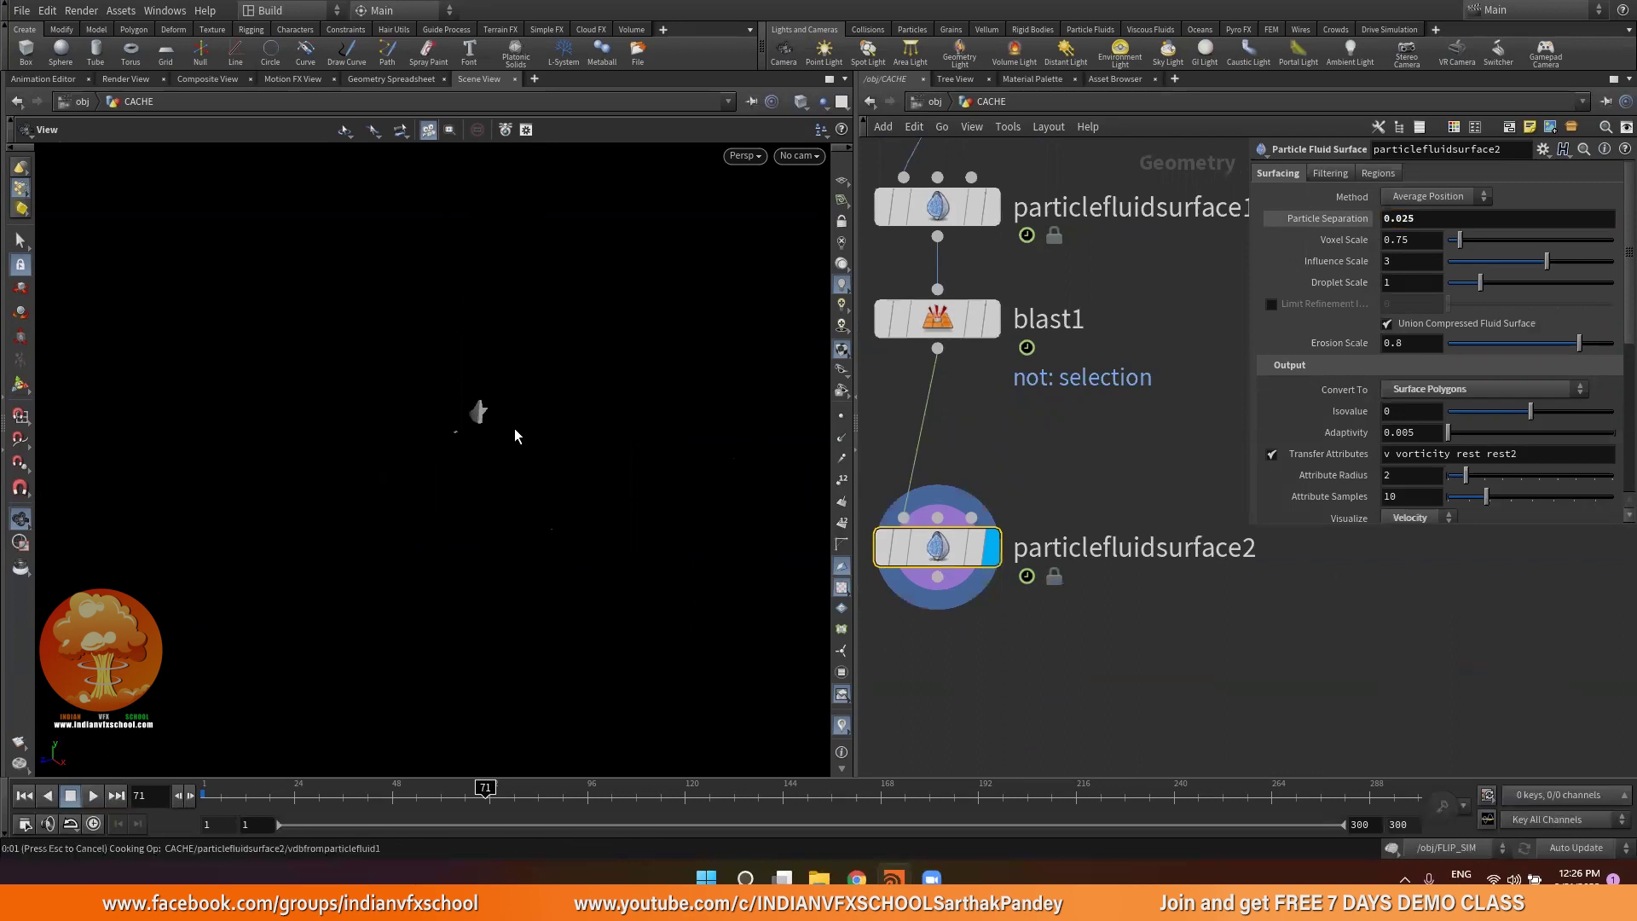
drag(506, 441, 539, 472)
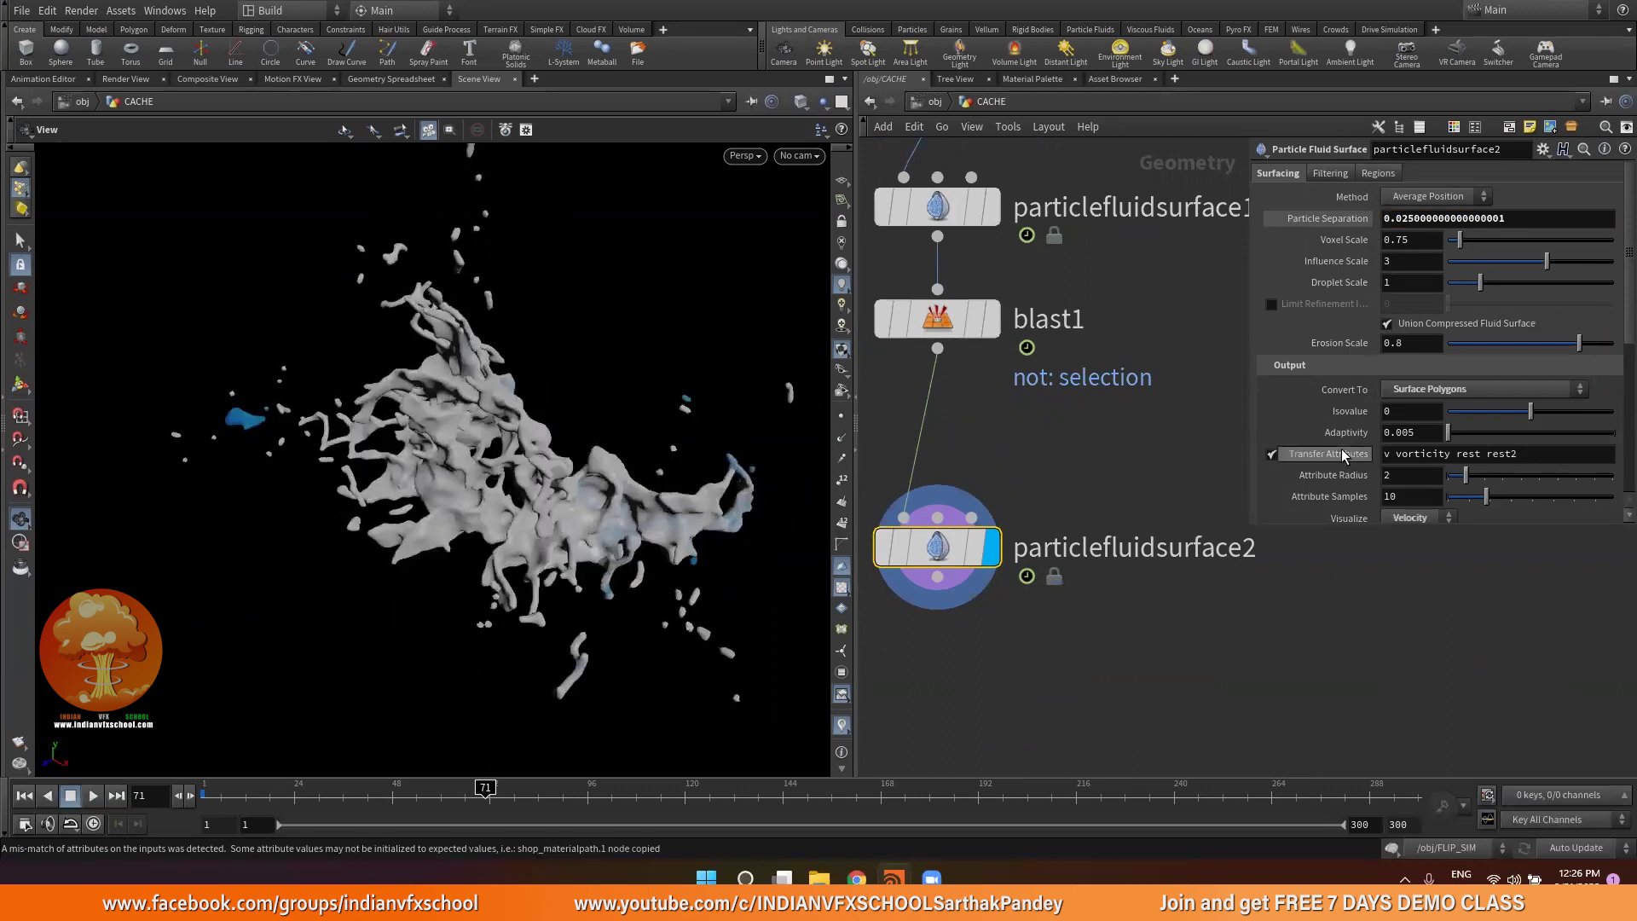
Set the Visualize option of particlefluidsurface2 to None to show the splash mesh without velocity colours
scroll(1339, 451, down, 2)
click(1405, 452)
click(1407, 475)
drag(631, 400, 676, 411)
Try Particle Separation values of 0.02 and 0.015 on particlefluidsurface2 and inspect the mesh detail
scroll(1365, 226, up, 2)
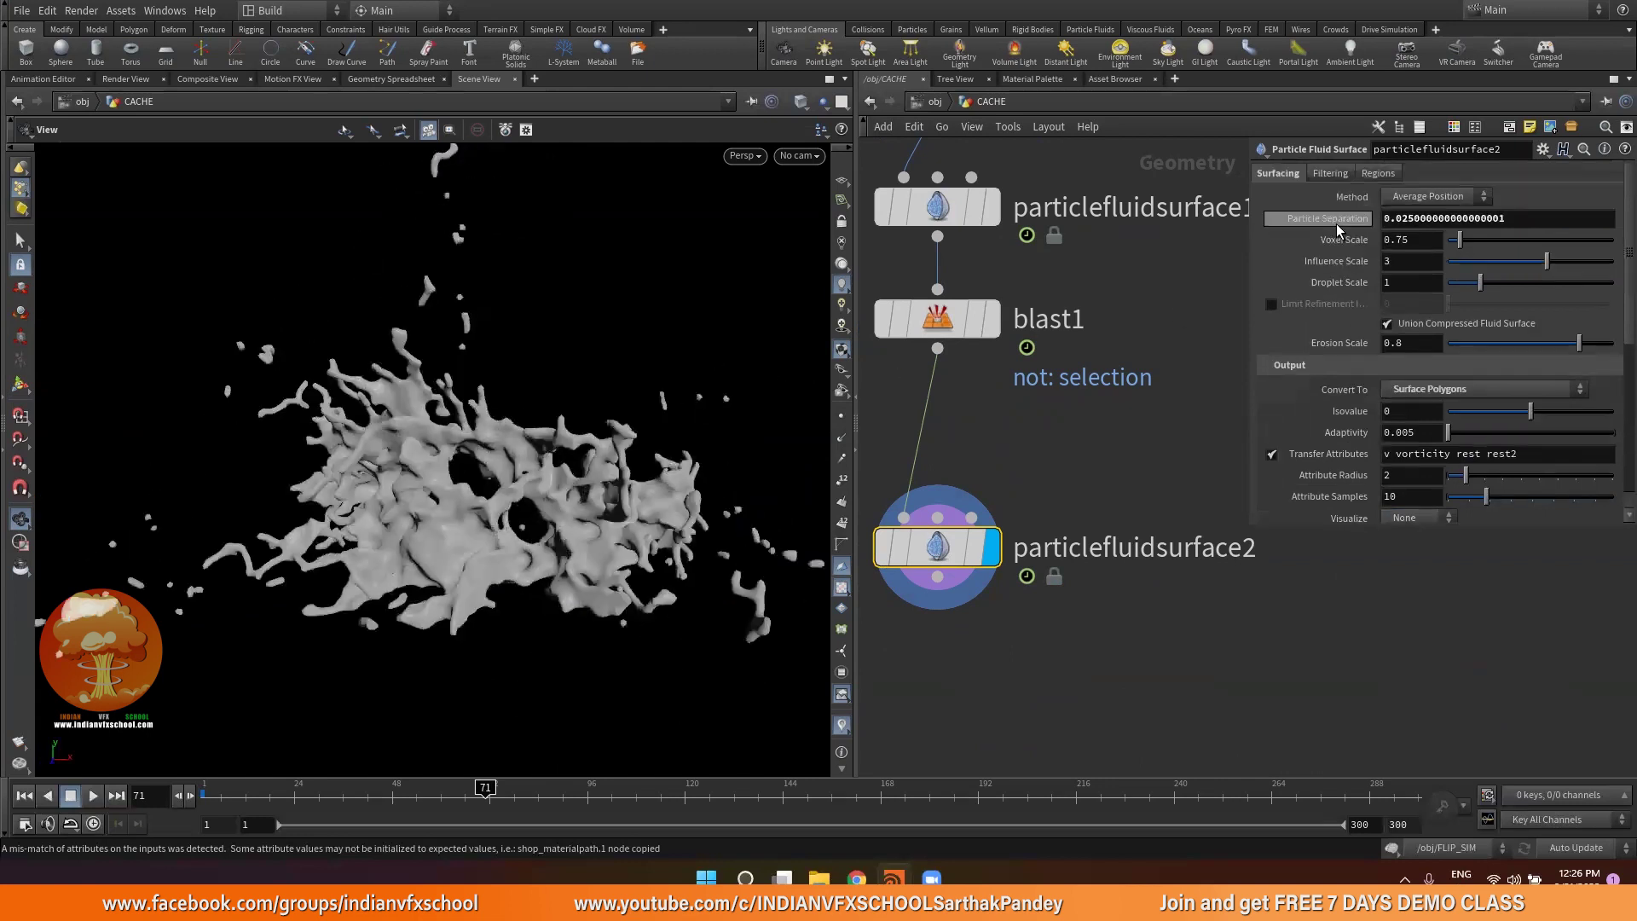
click(1434, 220)
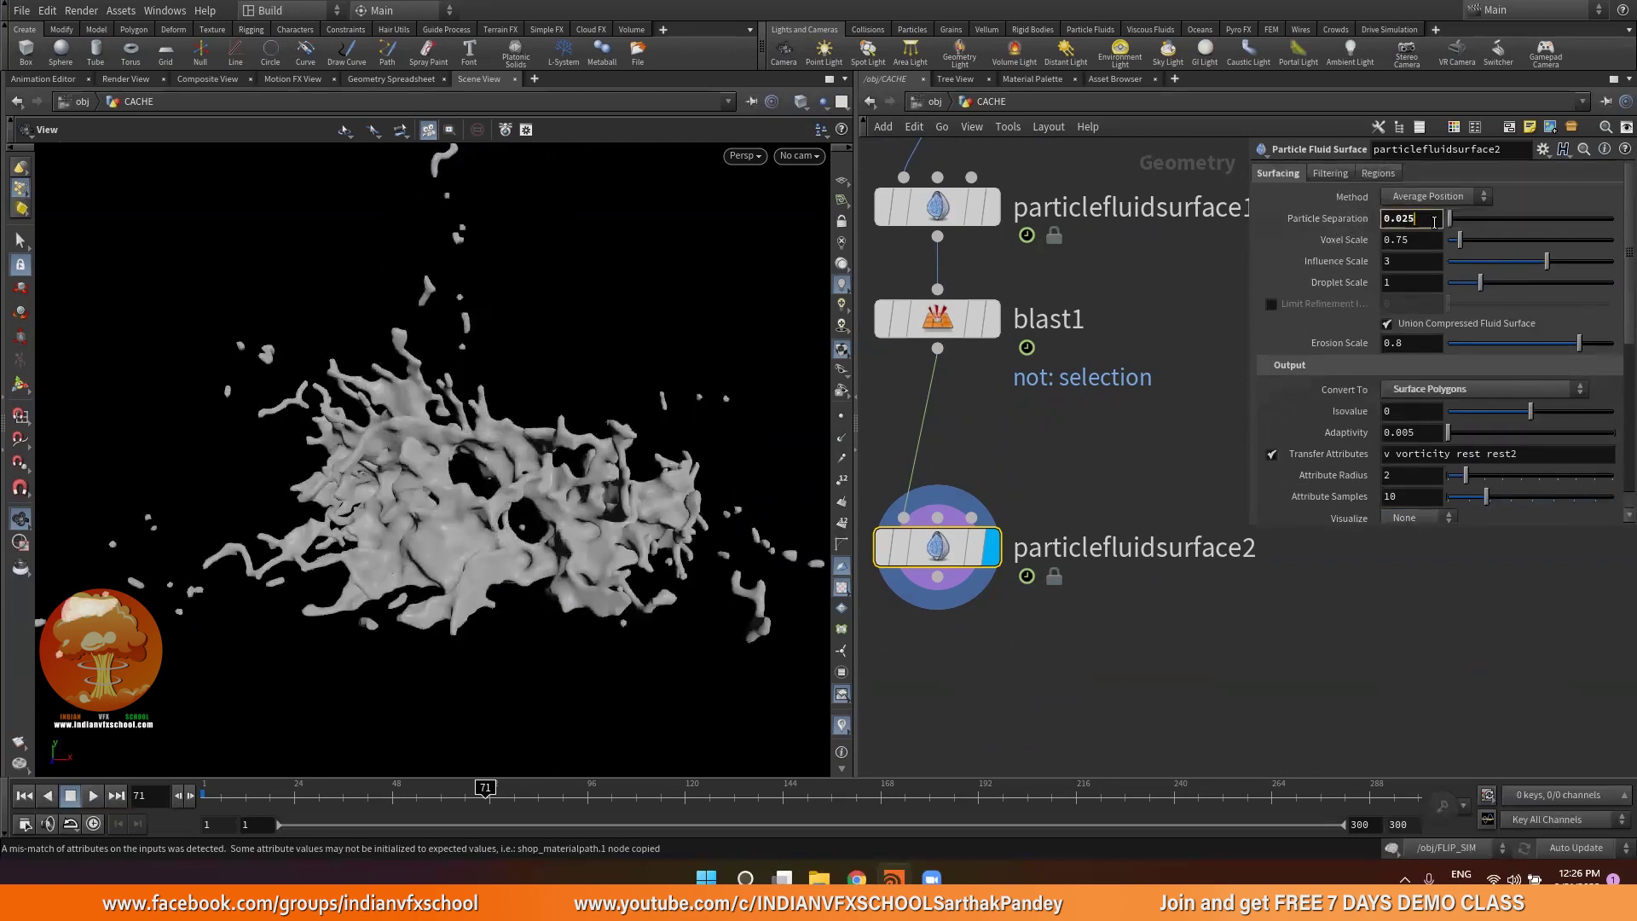
key(Return)
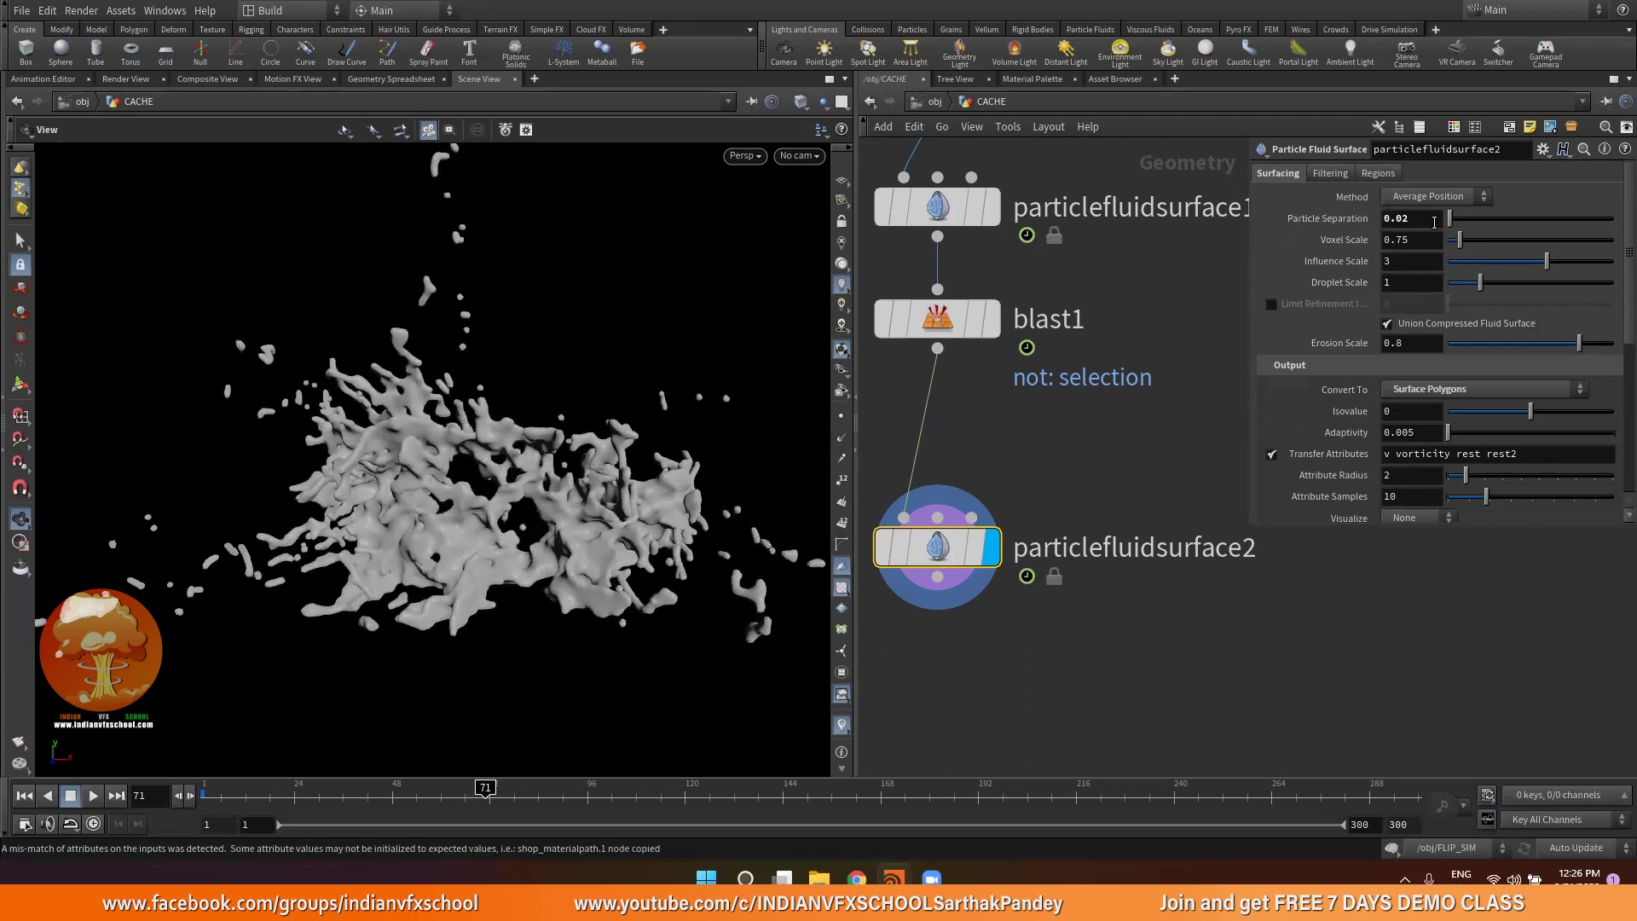
click(1434, 222)
key(Return)
drag(499, 484, 486, 537)
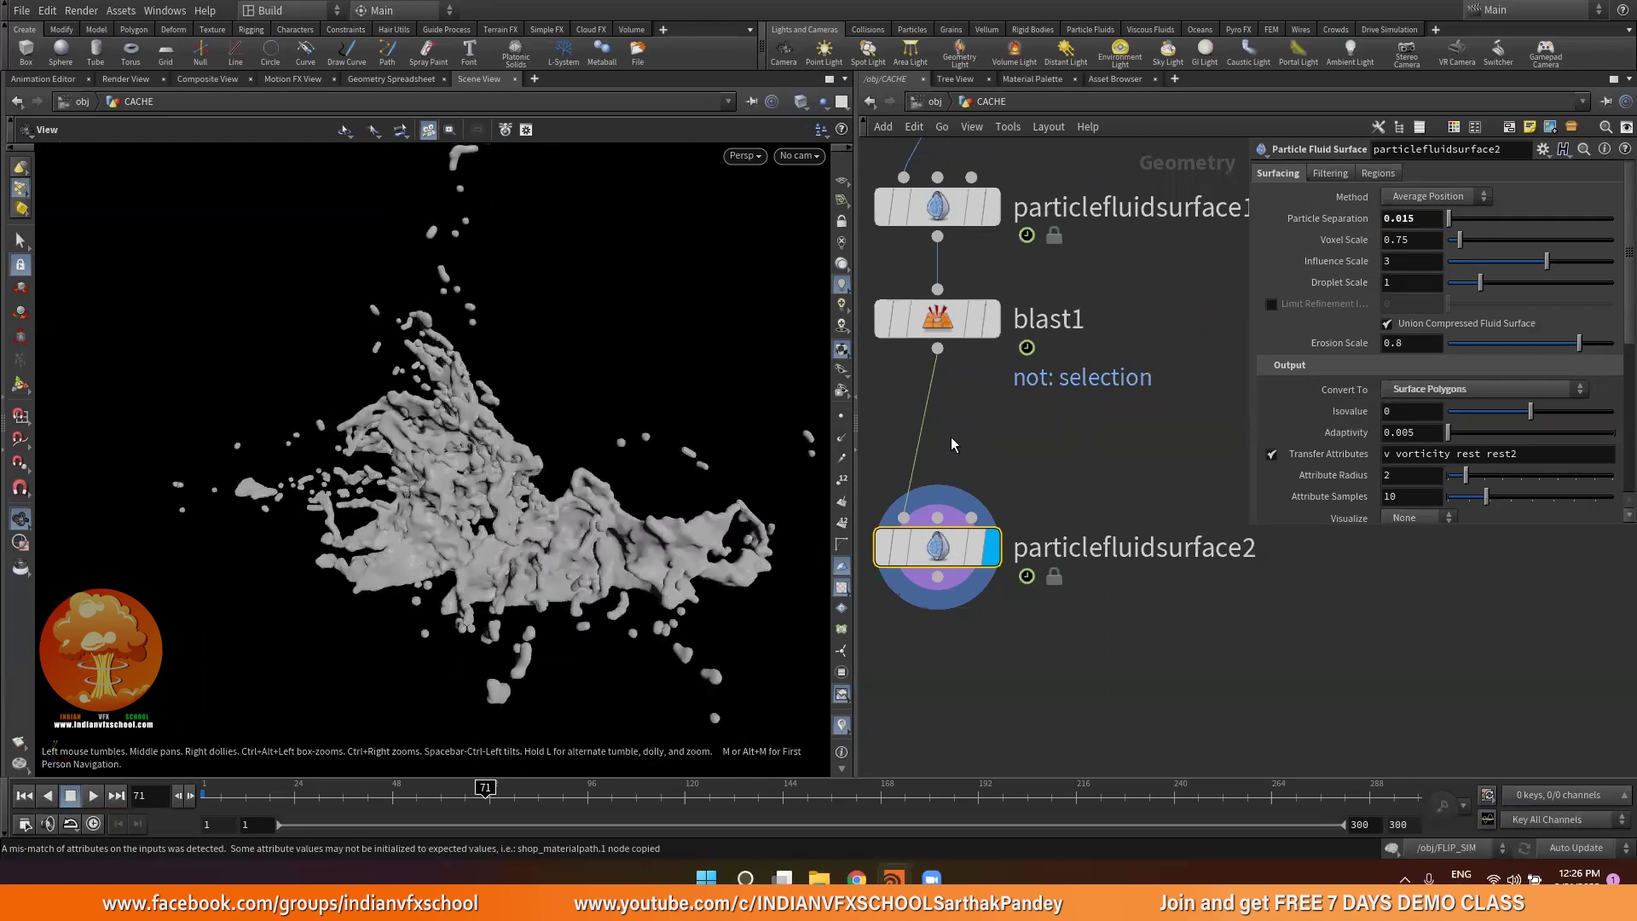
Set the Particle Separation of particlefluidsurface2 back to 0.02 and view the mesh from another angle
click(1429, 219)
key(Return)
drag(458, 465, 491, 468)
Try a Voxel Scale of 0.5 on particlefluidsurface2 and restore it to 0.75
click(1427, 241)
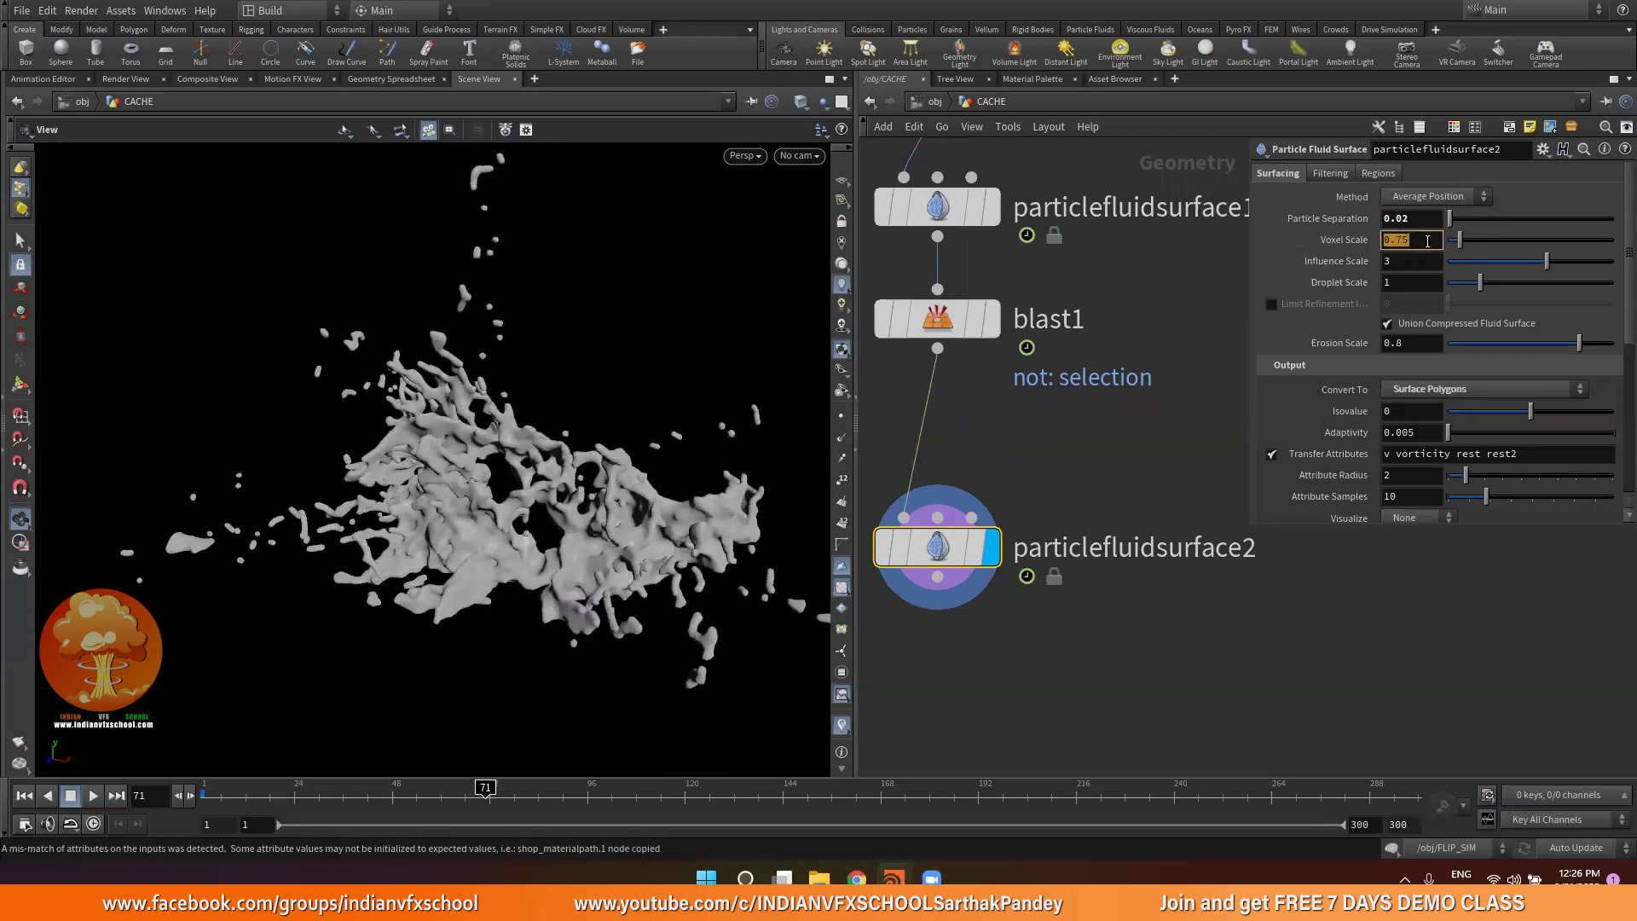
text(.5)
key(Return)
drag(432, 440, 503, 457)
double_click(1408, 239)
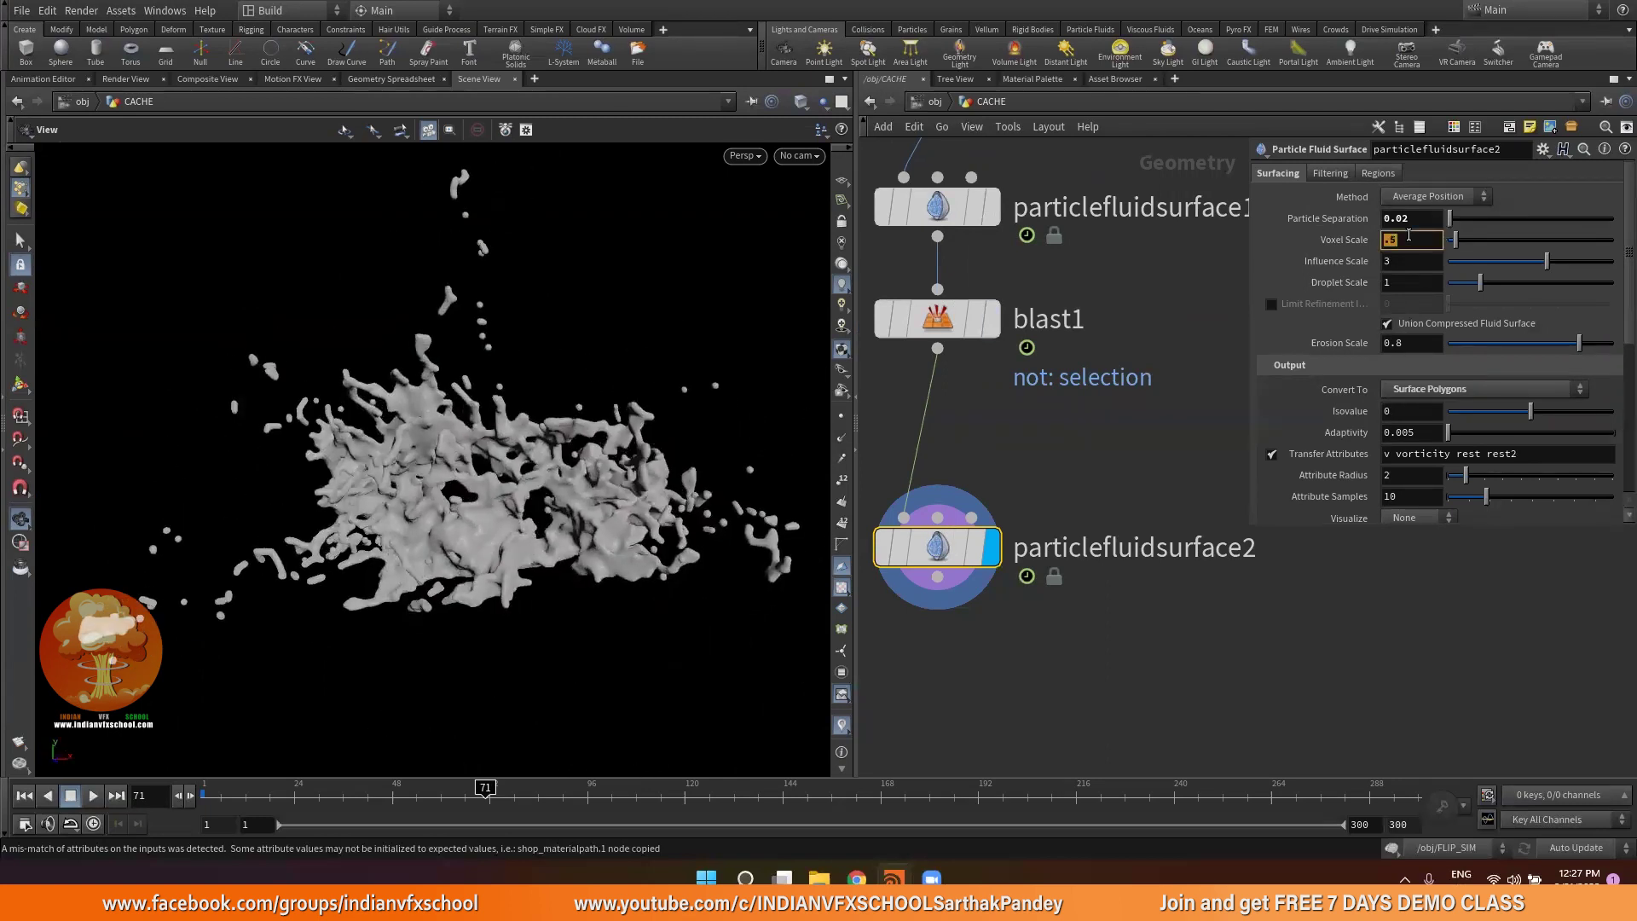
text(.75)
key(Return)
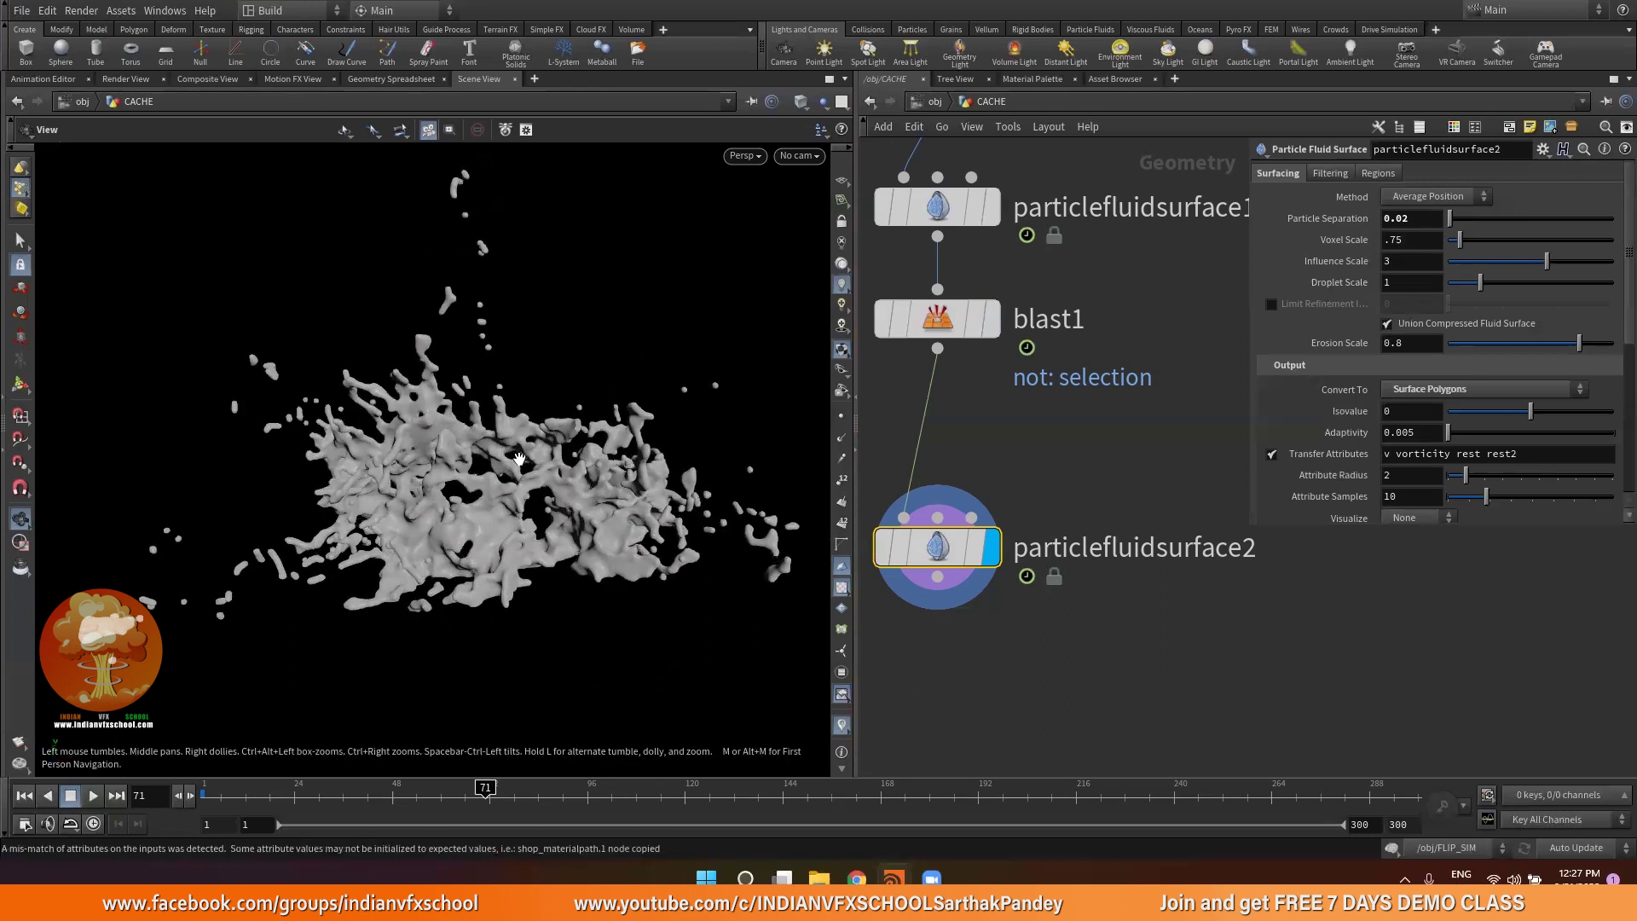
Try Droplet Scale values of 0.5 and 2 on particlefluidsurface2, examining the splash mesh up close
scroll(478, 457, up, 5)
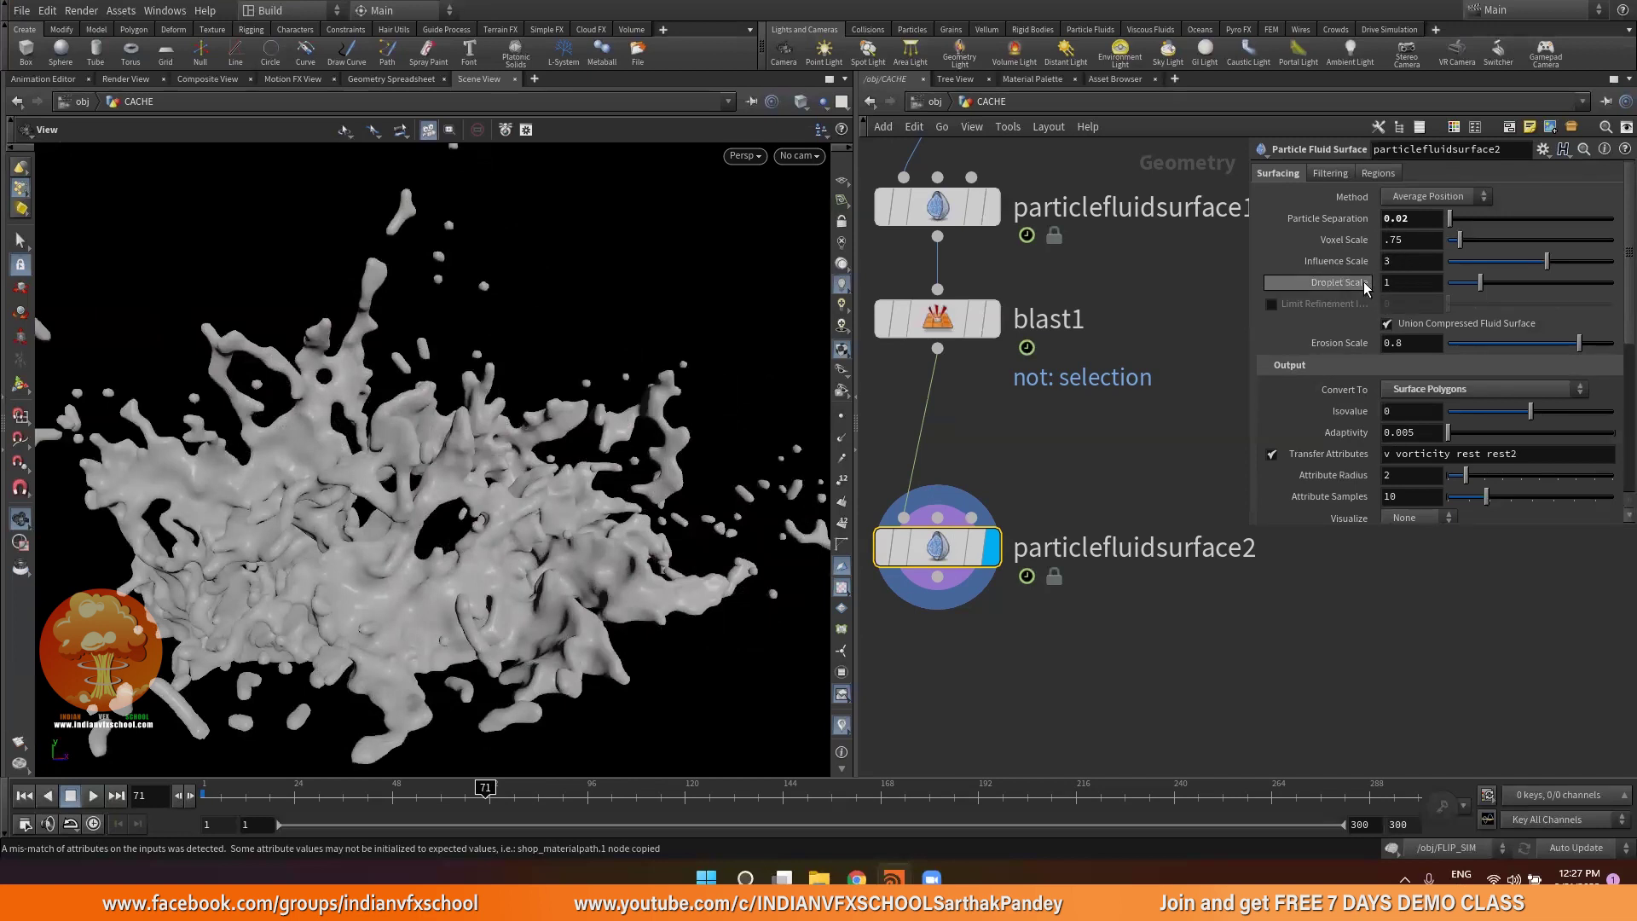
click(1408, 283)
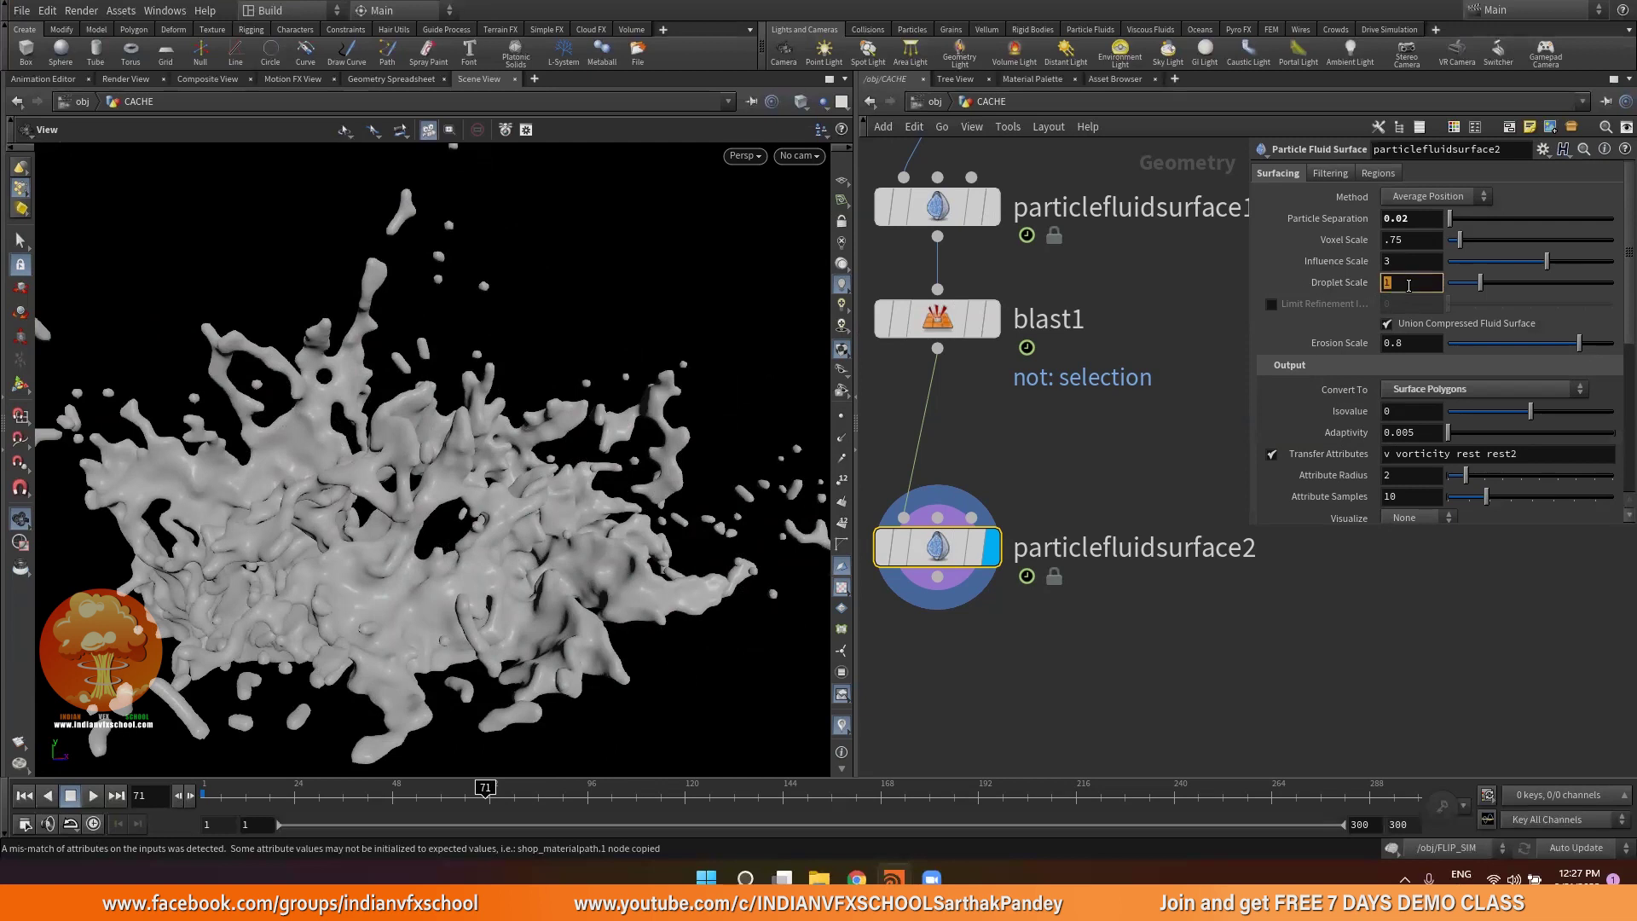
text(.5)
key(Return)
drag(312, 360, 193, 493)
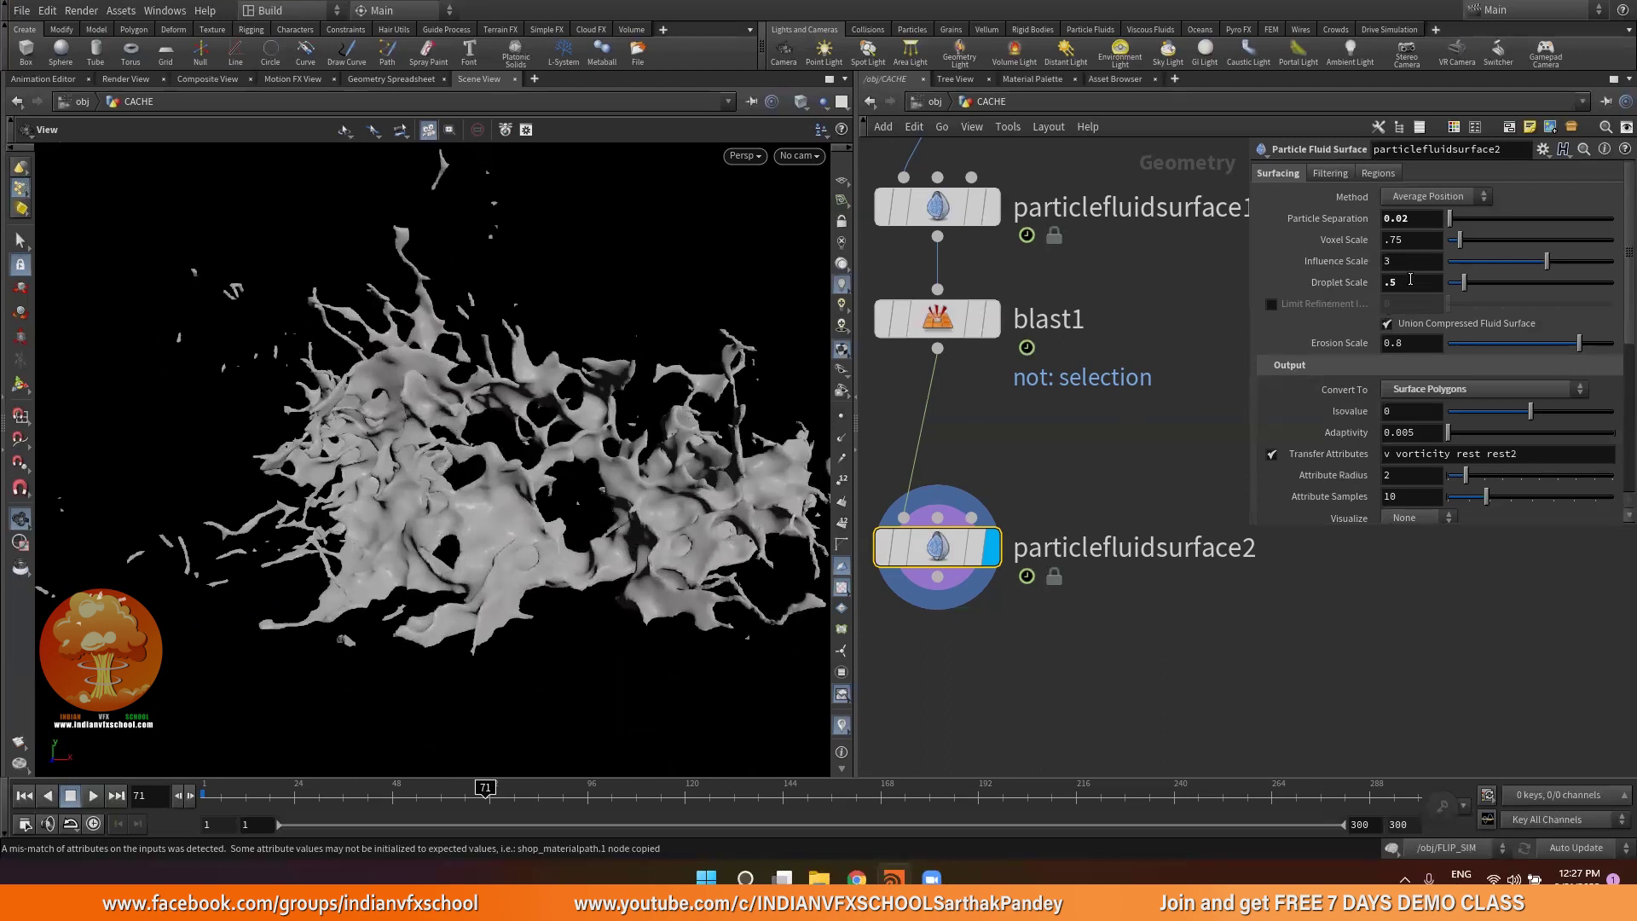
key(Return)
key(Return)
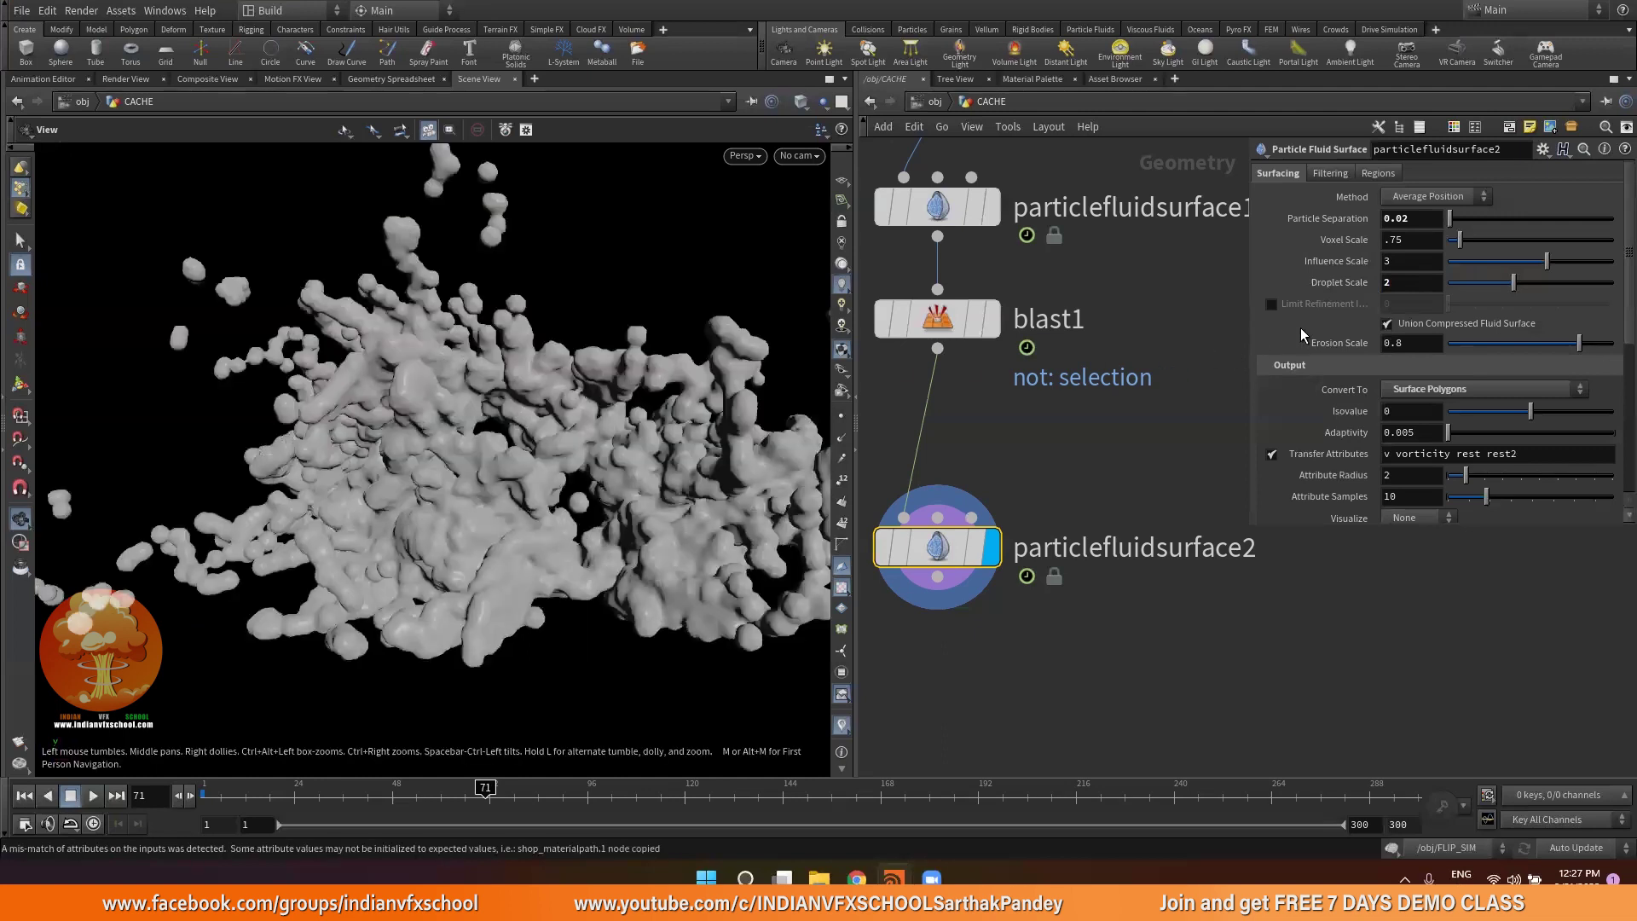
Try Droplet Scale values of 1 and 0.7 on particlefluidsurface2
click(1396, 282)
text(1)
key(Return)
double_click(1397, 283)
text(.7)
key(Return)
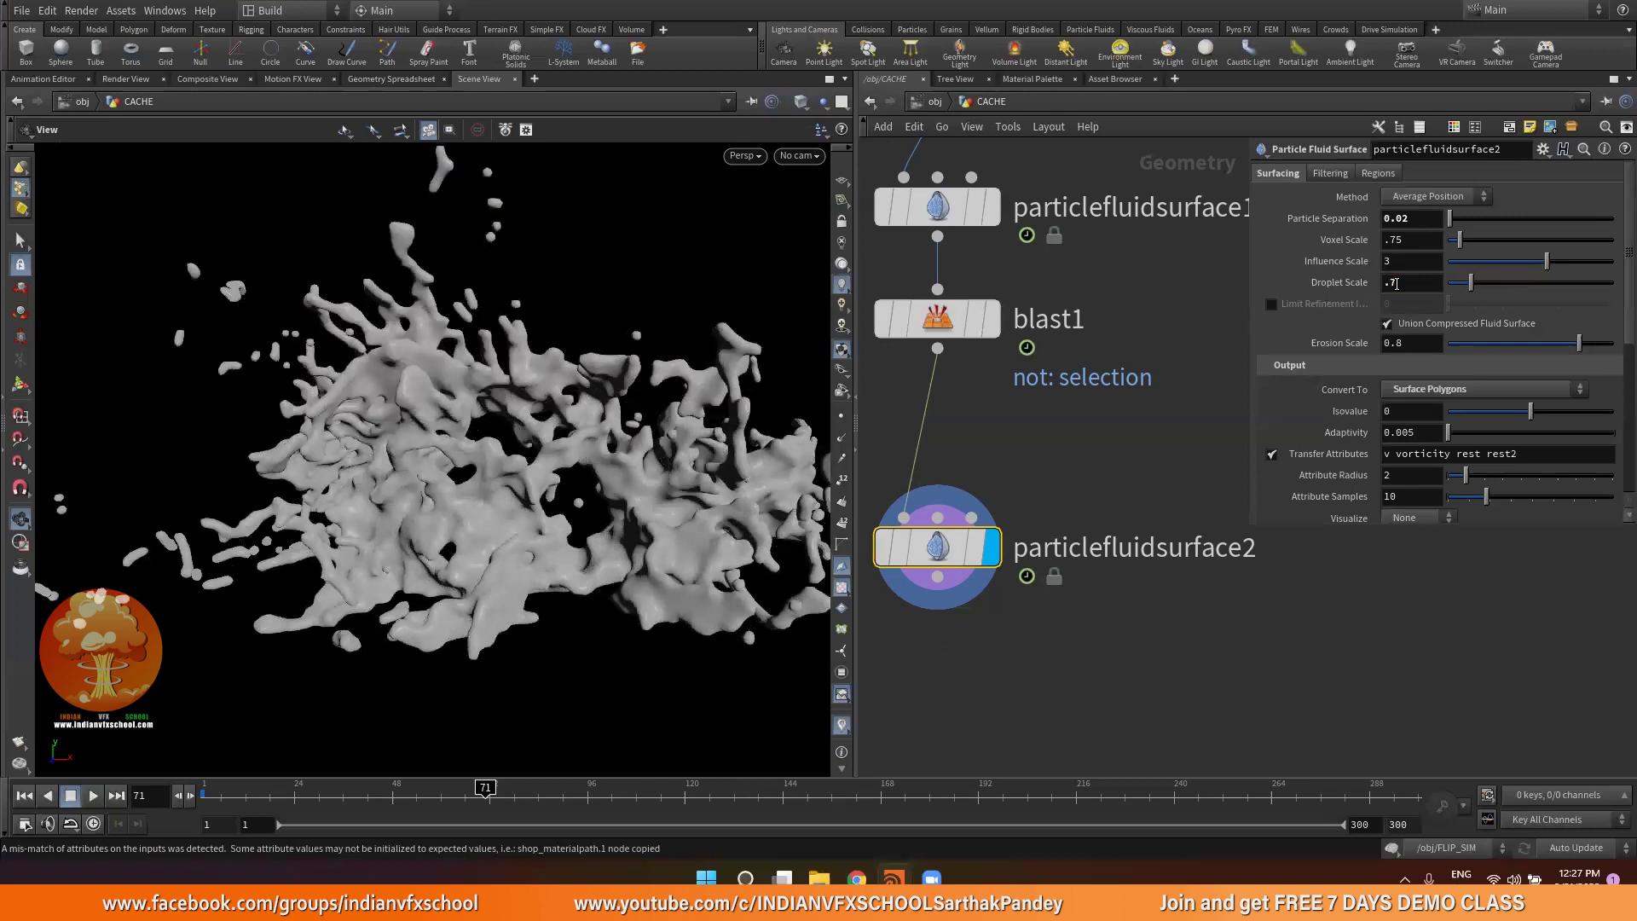
Set the Droplet Scale of particlefluidsurface2 to 0.9
double_click(1397, 282)
text(.)
key(Return)
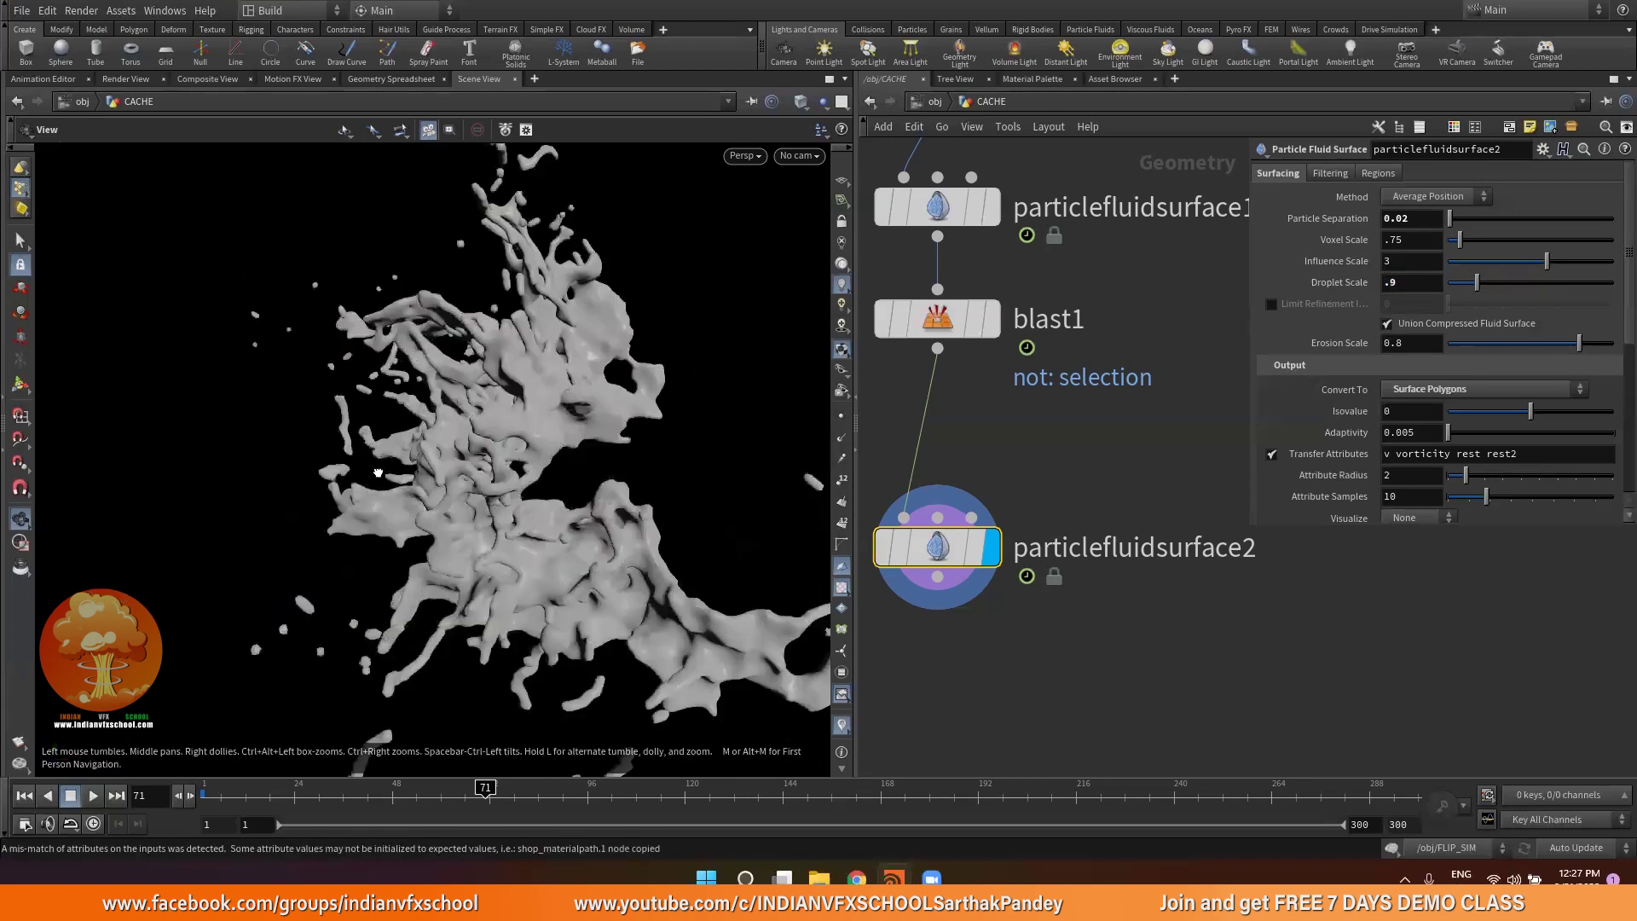
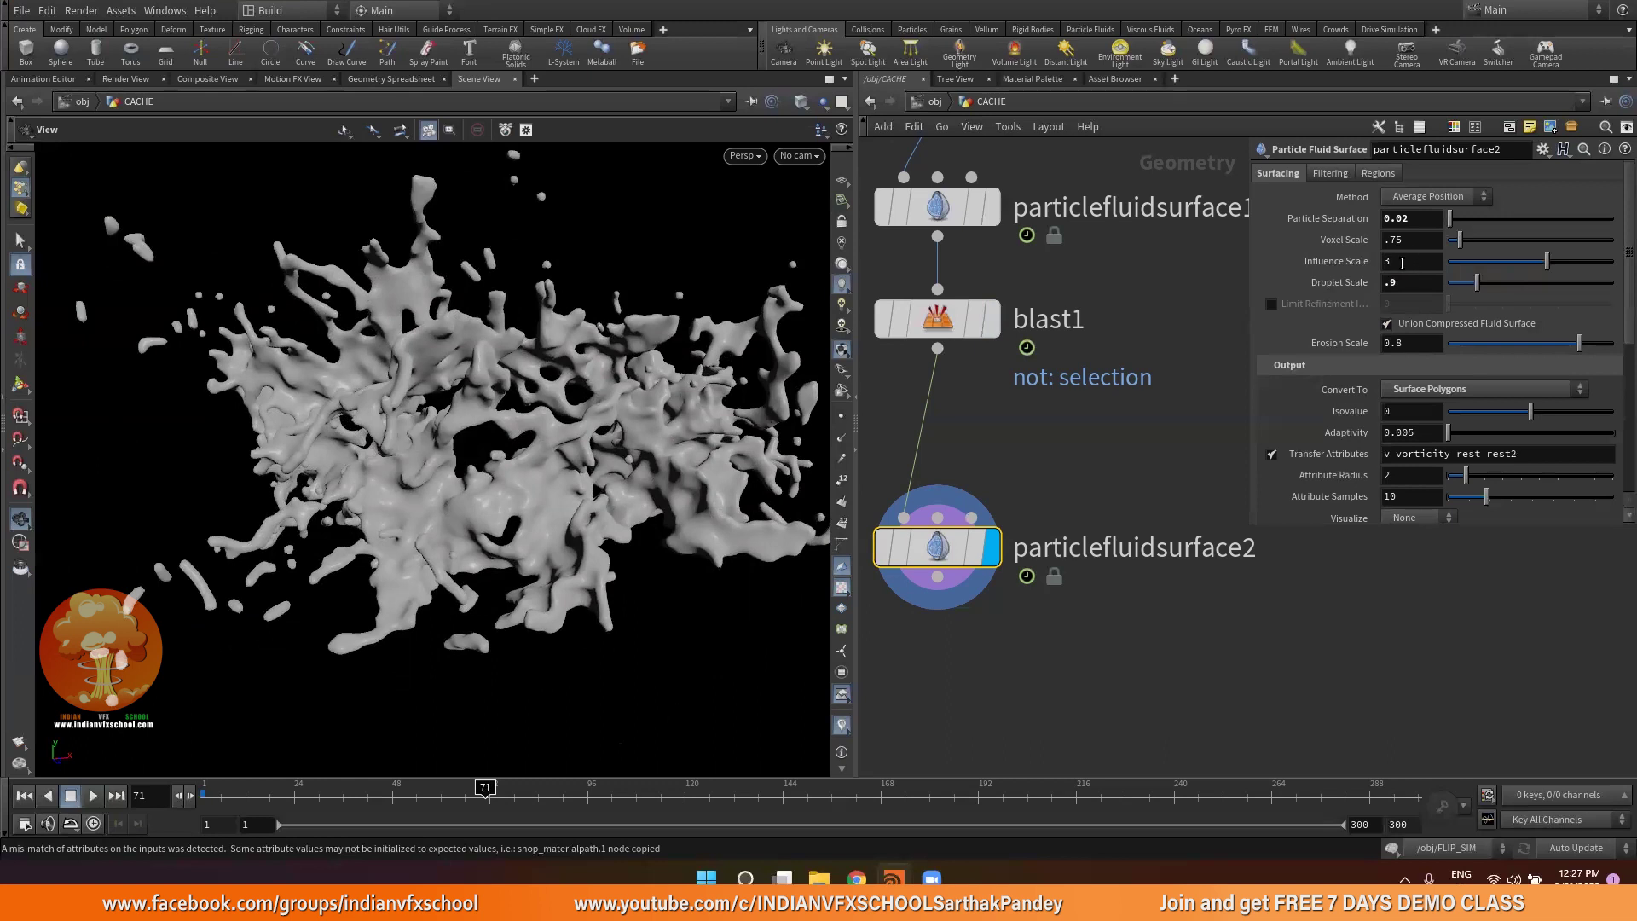
Set the Influence Scale of particlefluidsurface2 to 4 to smooth and connect the splash mesh
scroll(410, 341, down, 2)
middle_drag(484, 316, 443, 429)
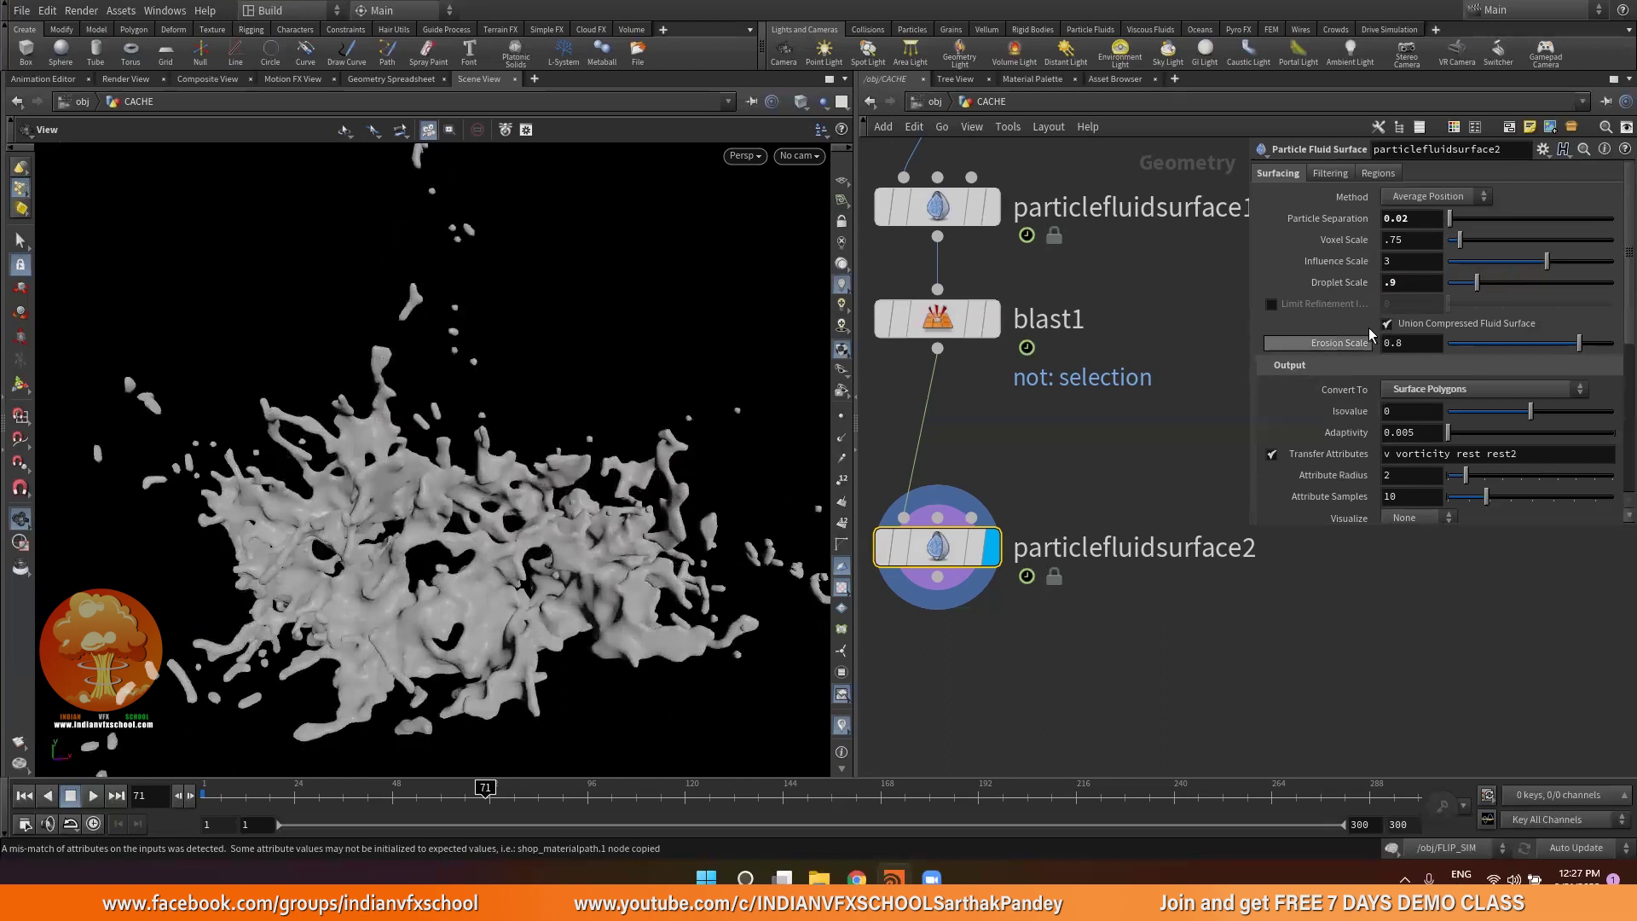
double_click(1405, 264)
key(Return)
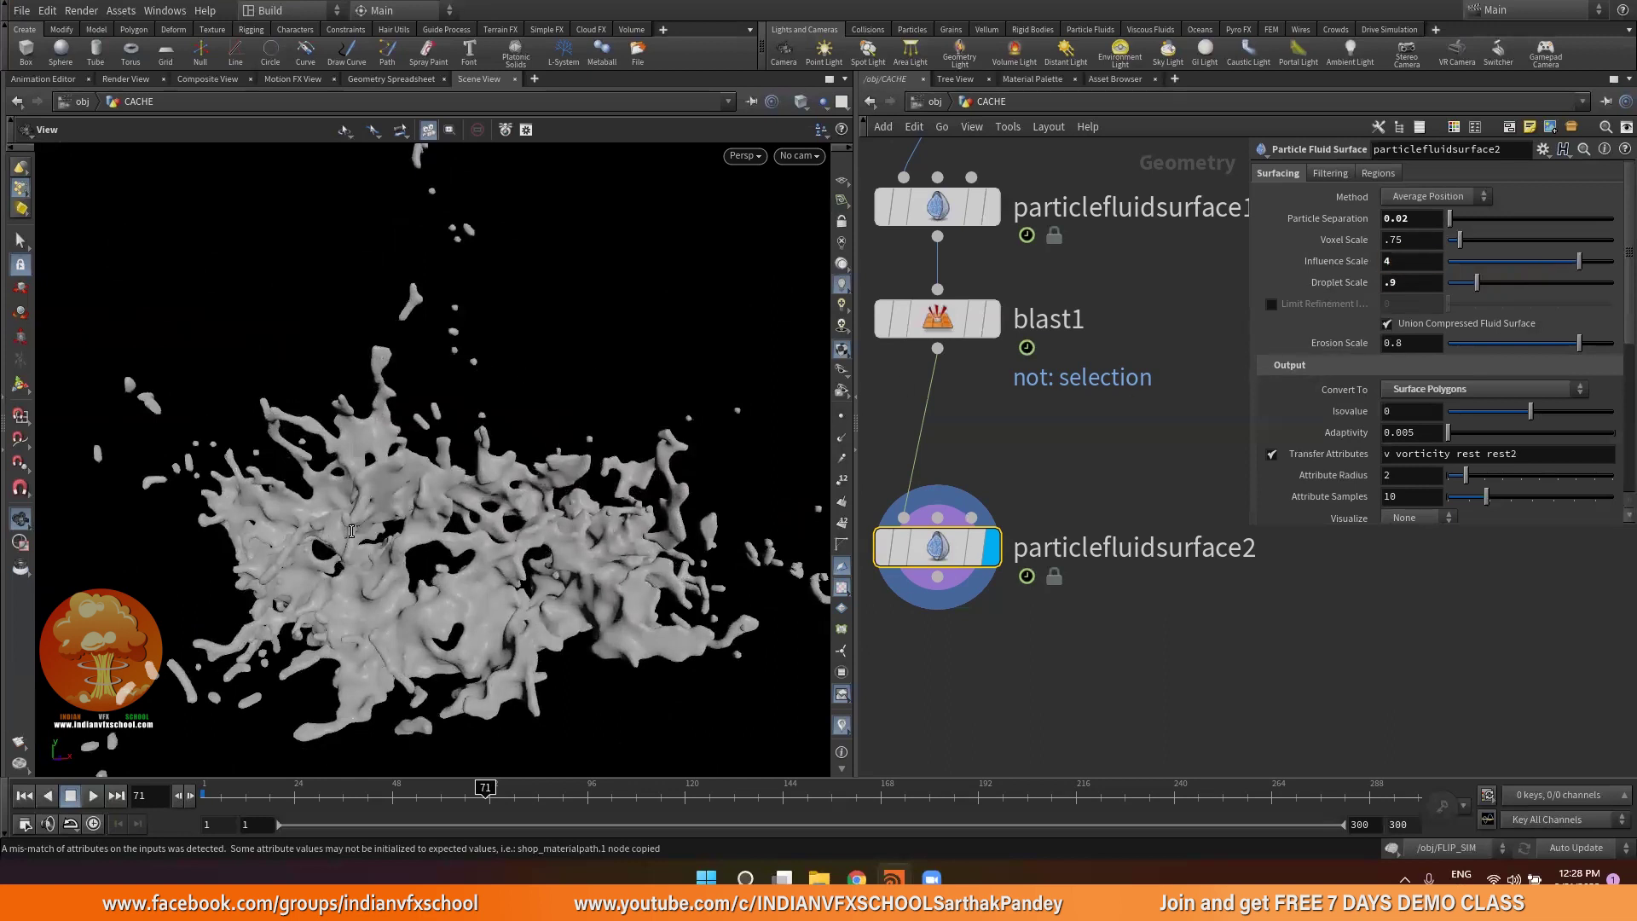
key(Return)
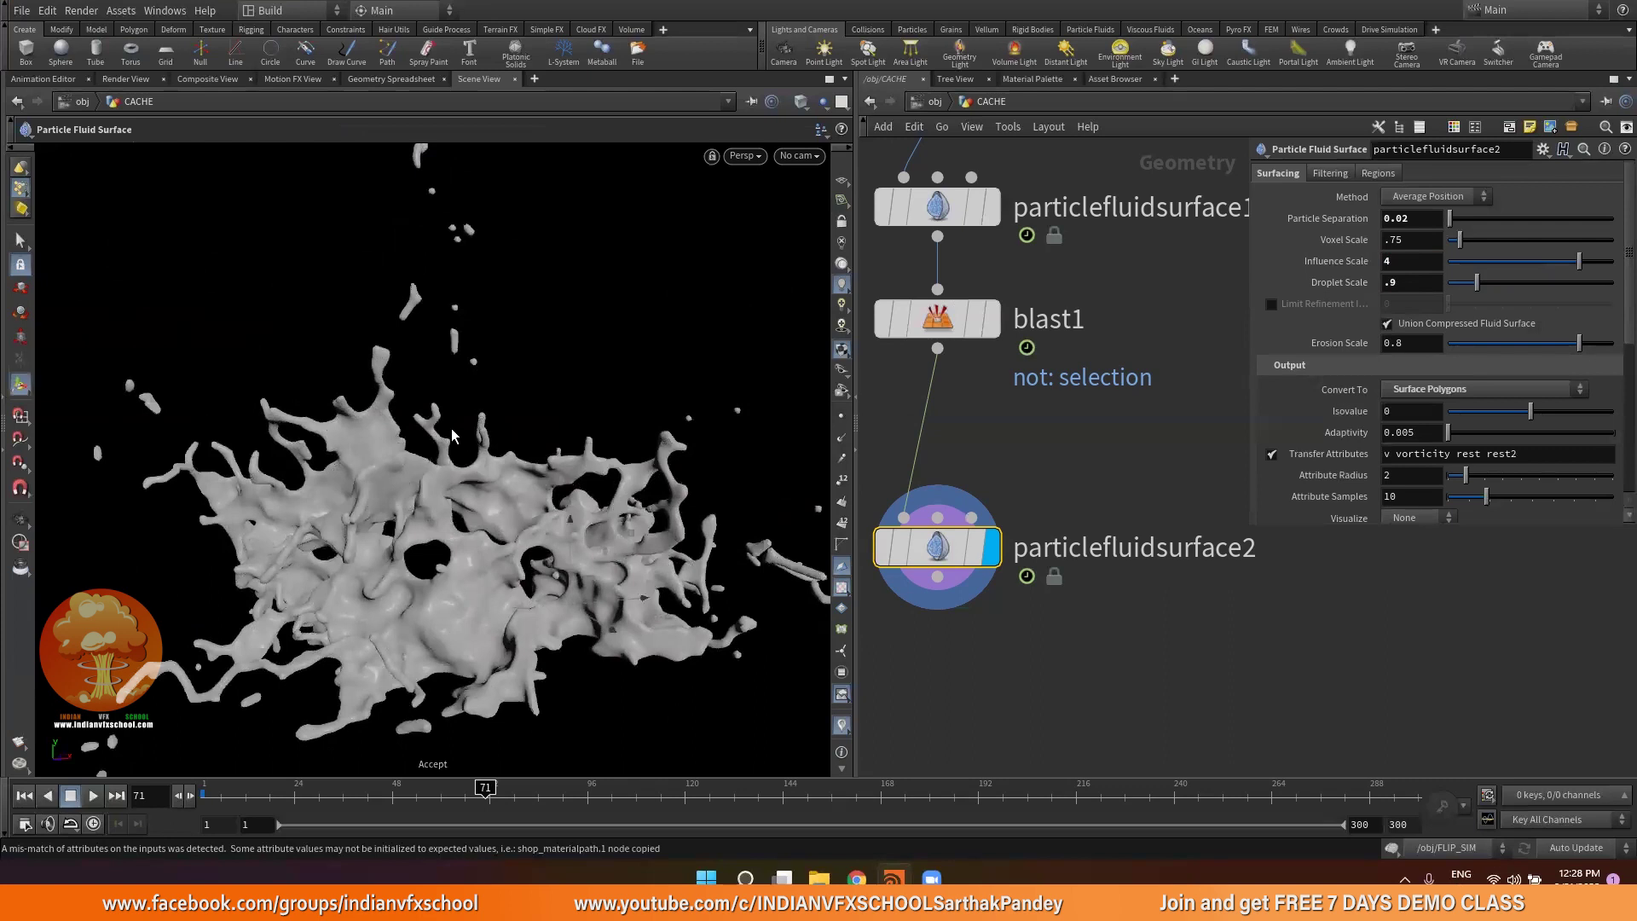
Compare Influence Scale values of 3 and 4 on particlefluidsurface2, examining the splash mesh
double_click(1424, 260)
text(3)
key(Return)
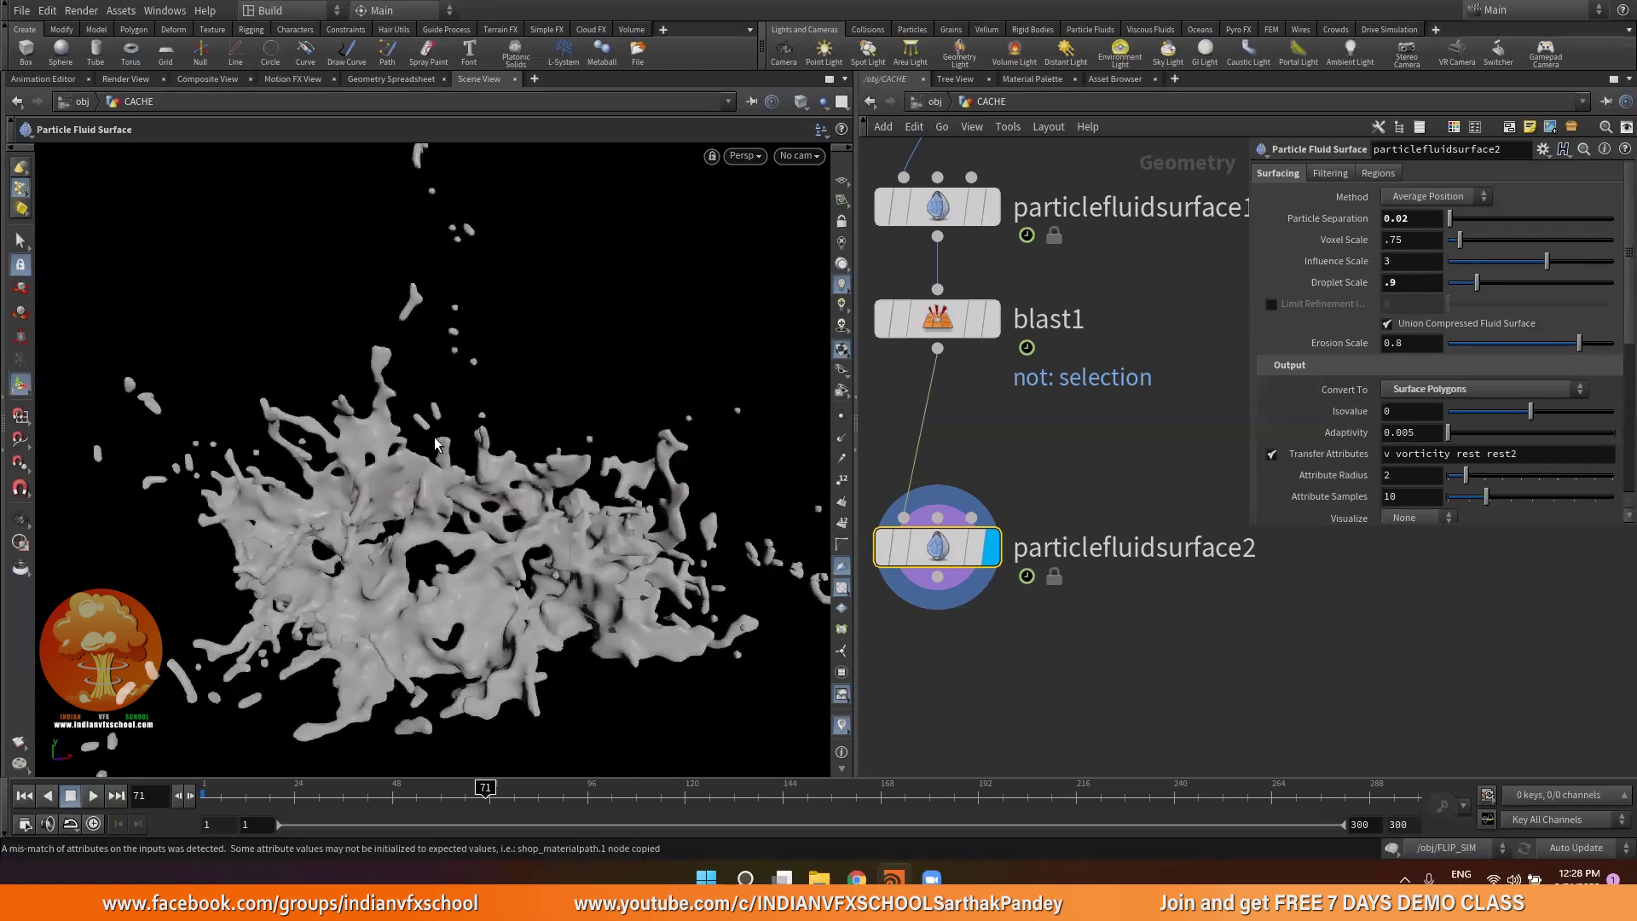
click(1406, 266)
text(4)
key(Return)
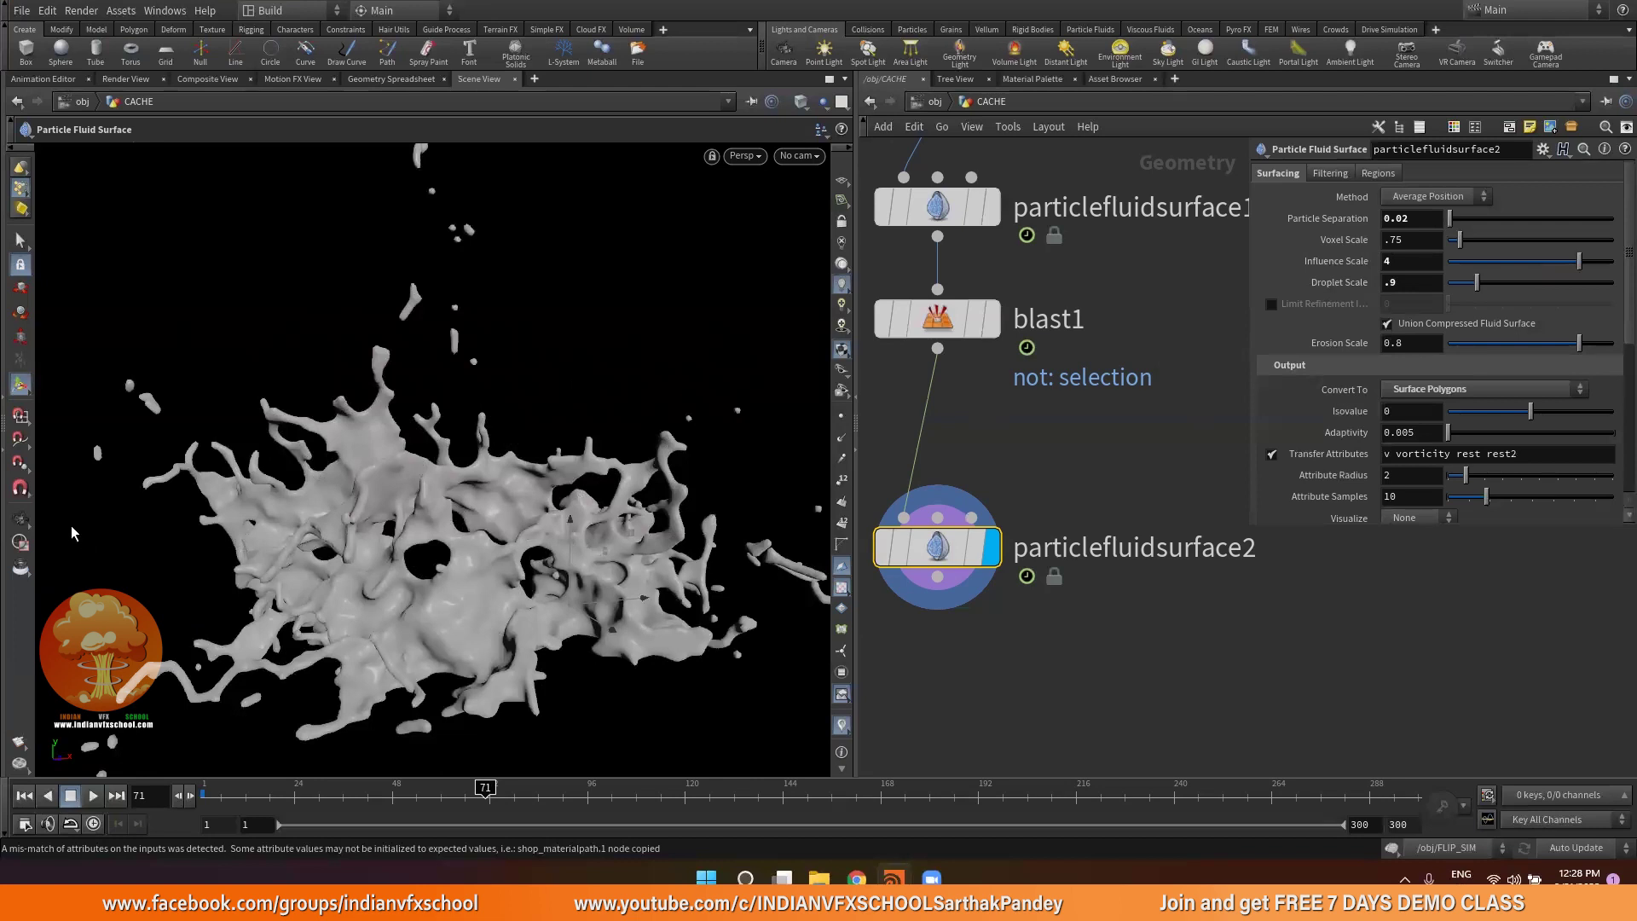
click(20, 521)
middle_drag(633, 393, 588, 464)
drag(596, 435, 598, 430)
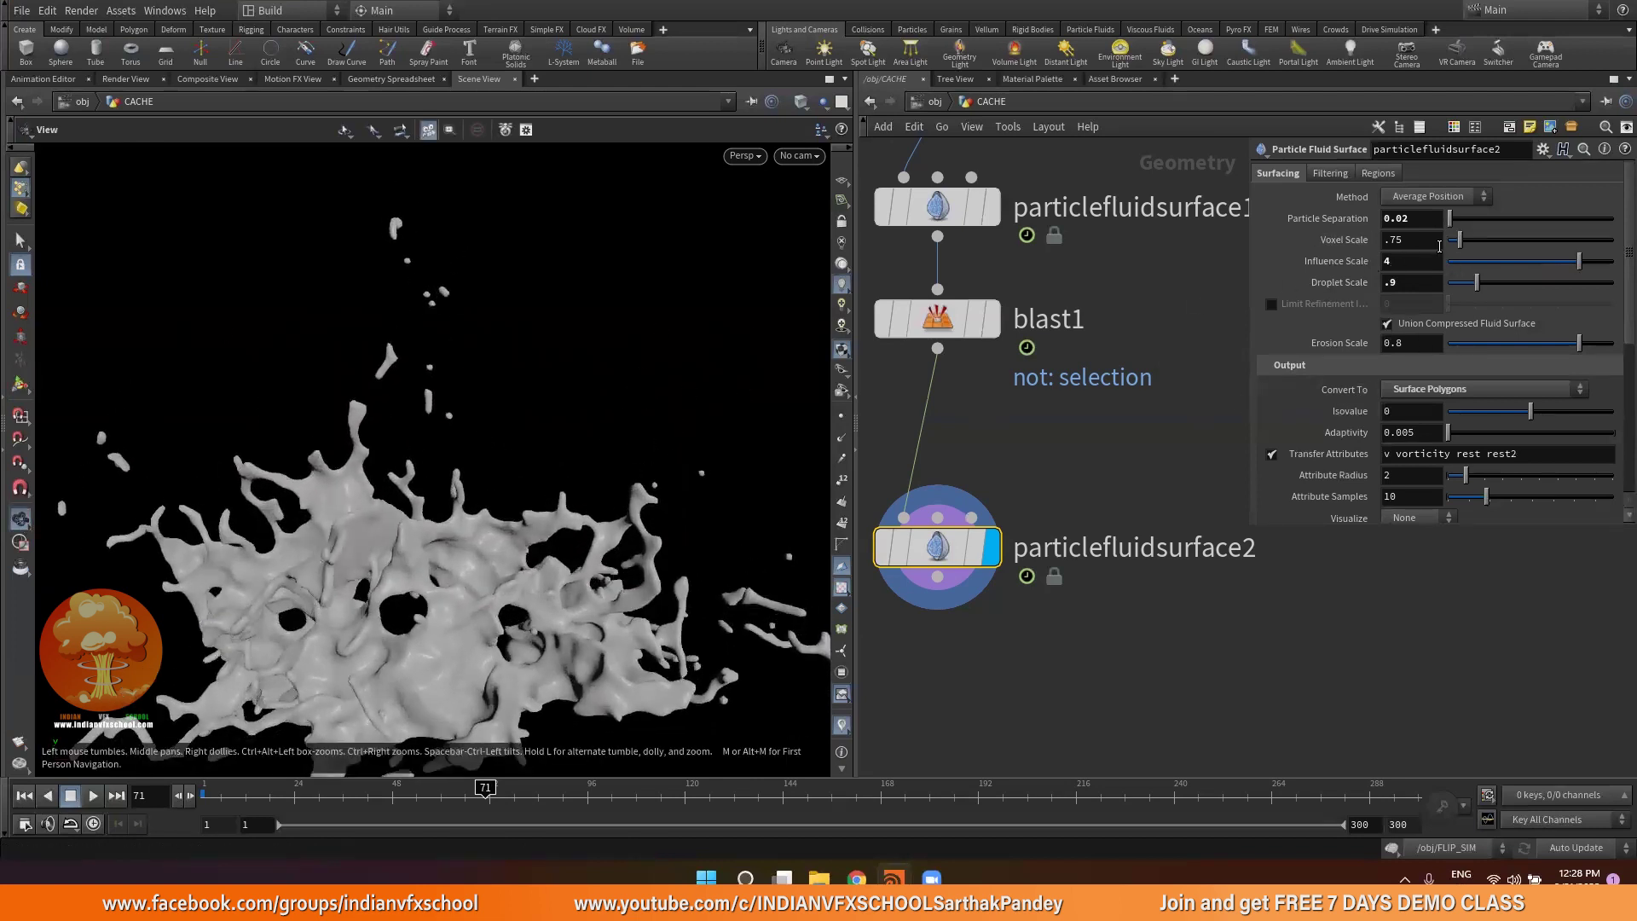
Try Influence Scale values of 5 and 6 on particlefluidsurface2, examining the splash from another angle
double_click(1407, 261)
text(5)
key(Return)
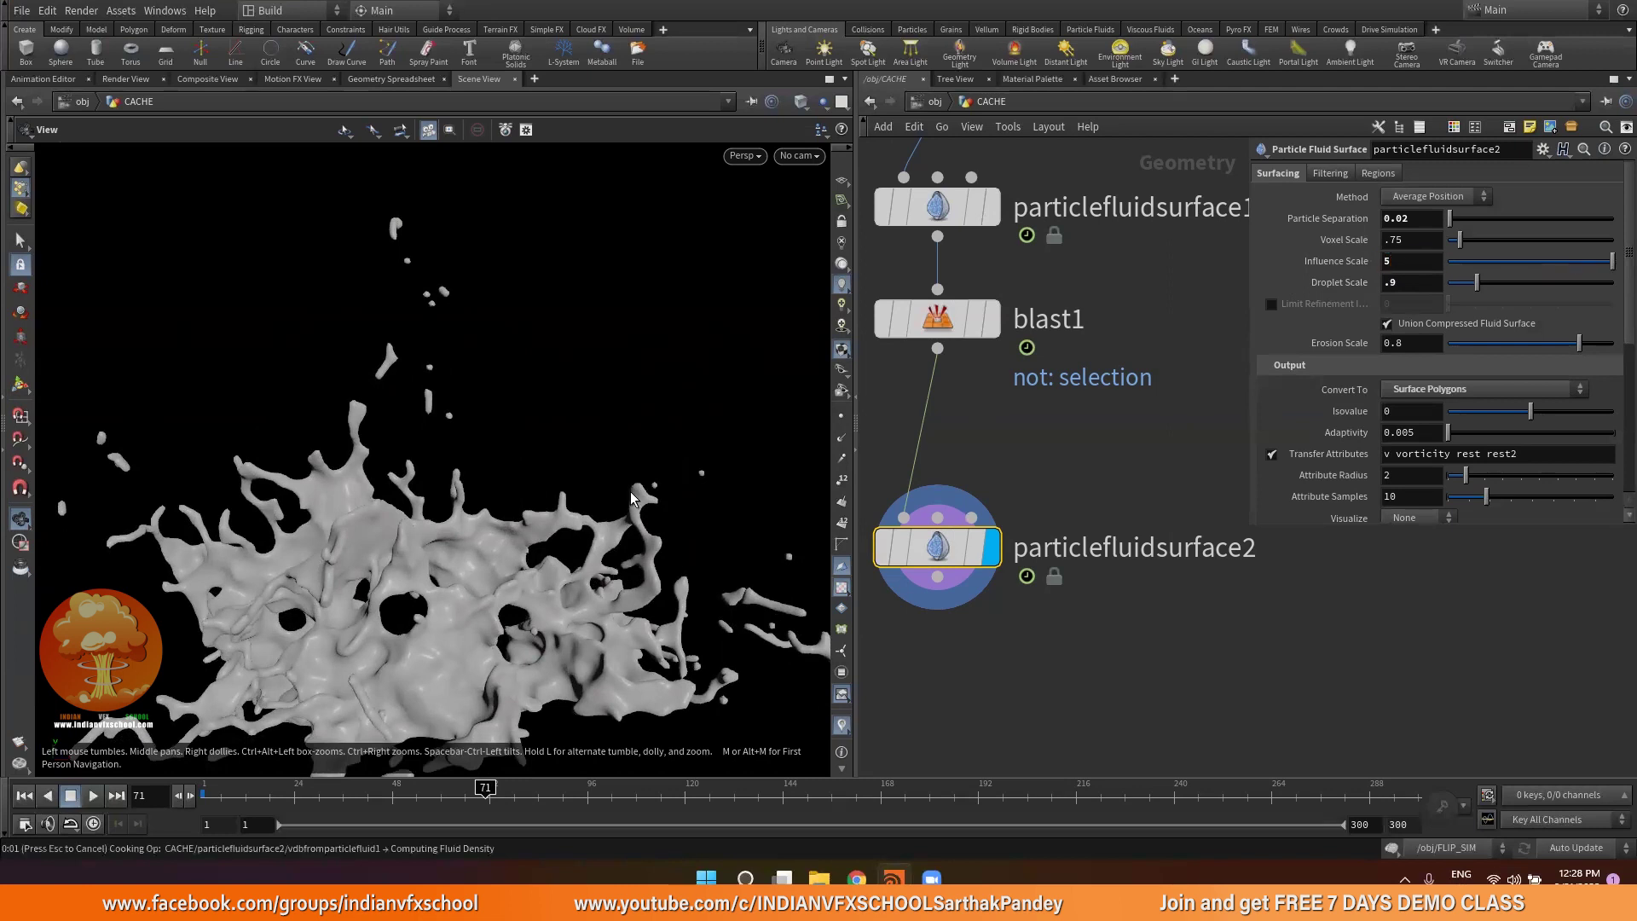
double_click(1407, 261)
text(6)
key(Return)
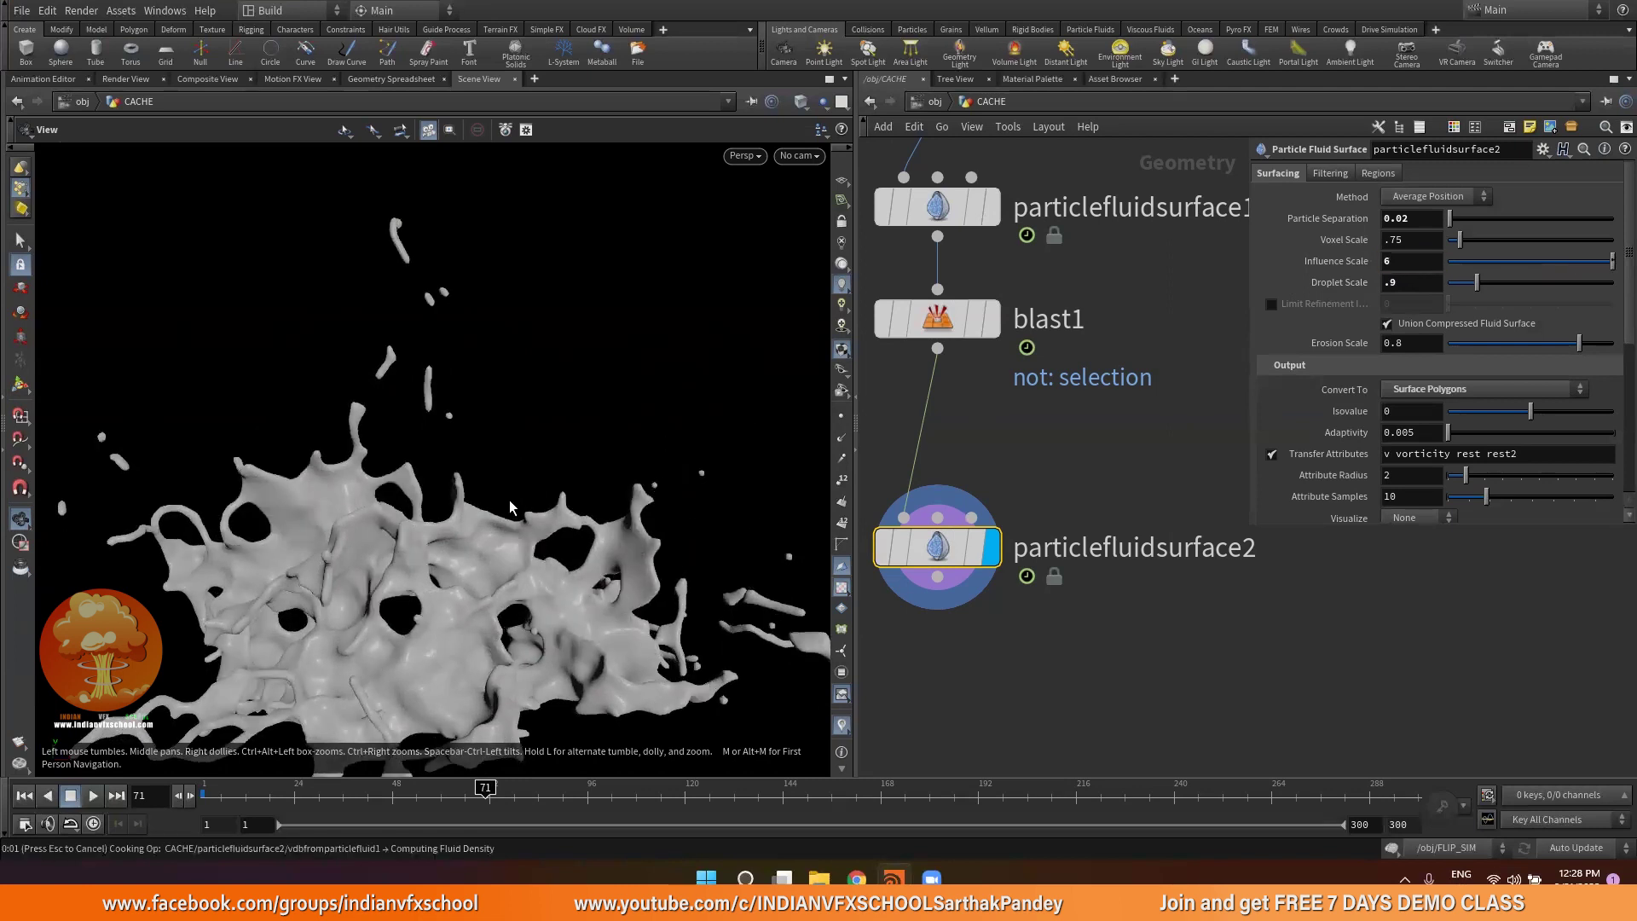
drag(509, 499, 550, 554)
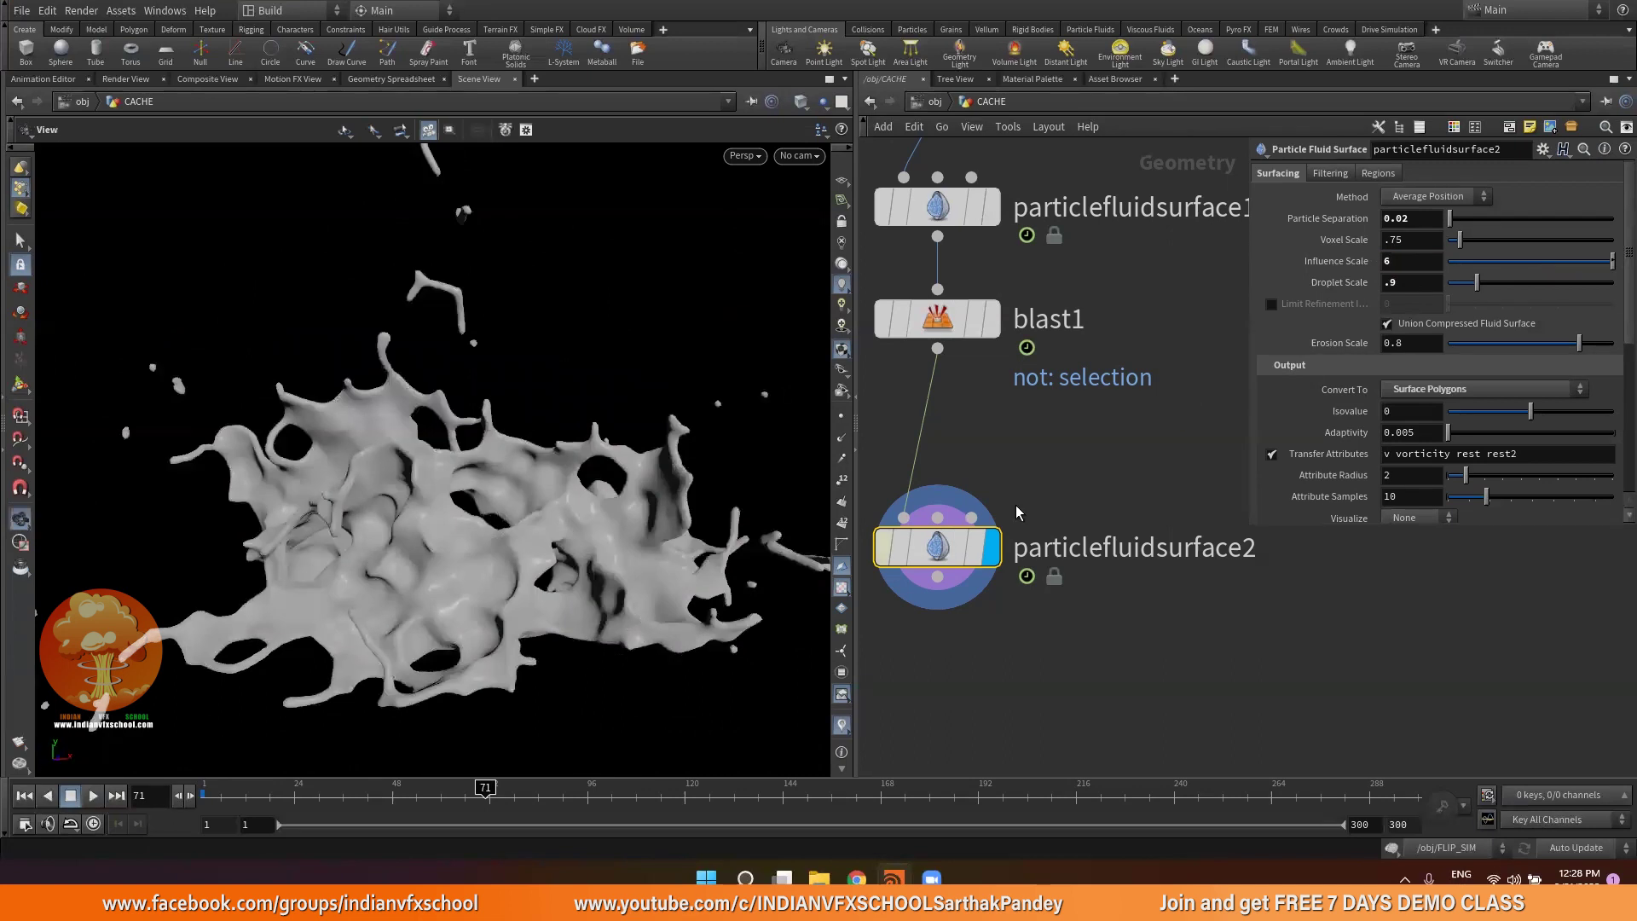
Try lower Influence Scale values of 3 and 1.5 on particlefluidsurface2, examining the splash detail up close
click(1400, 260)
text(3)
key(Return)
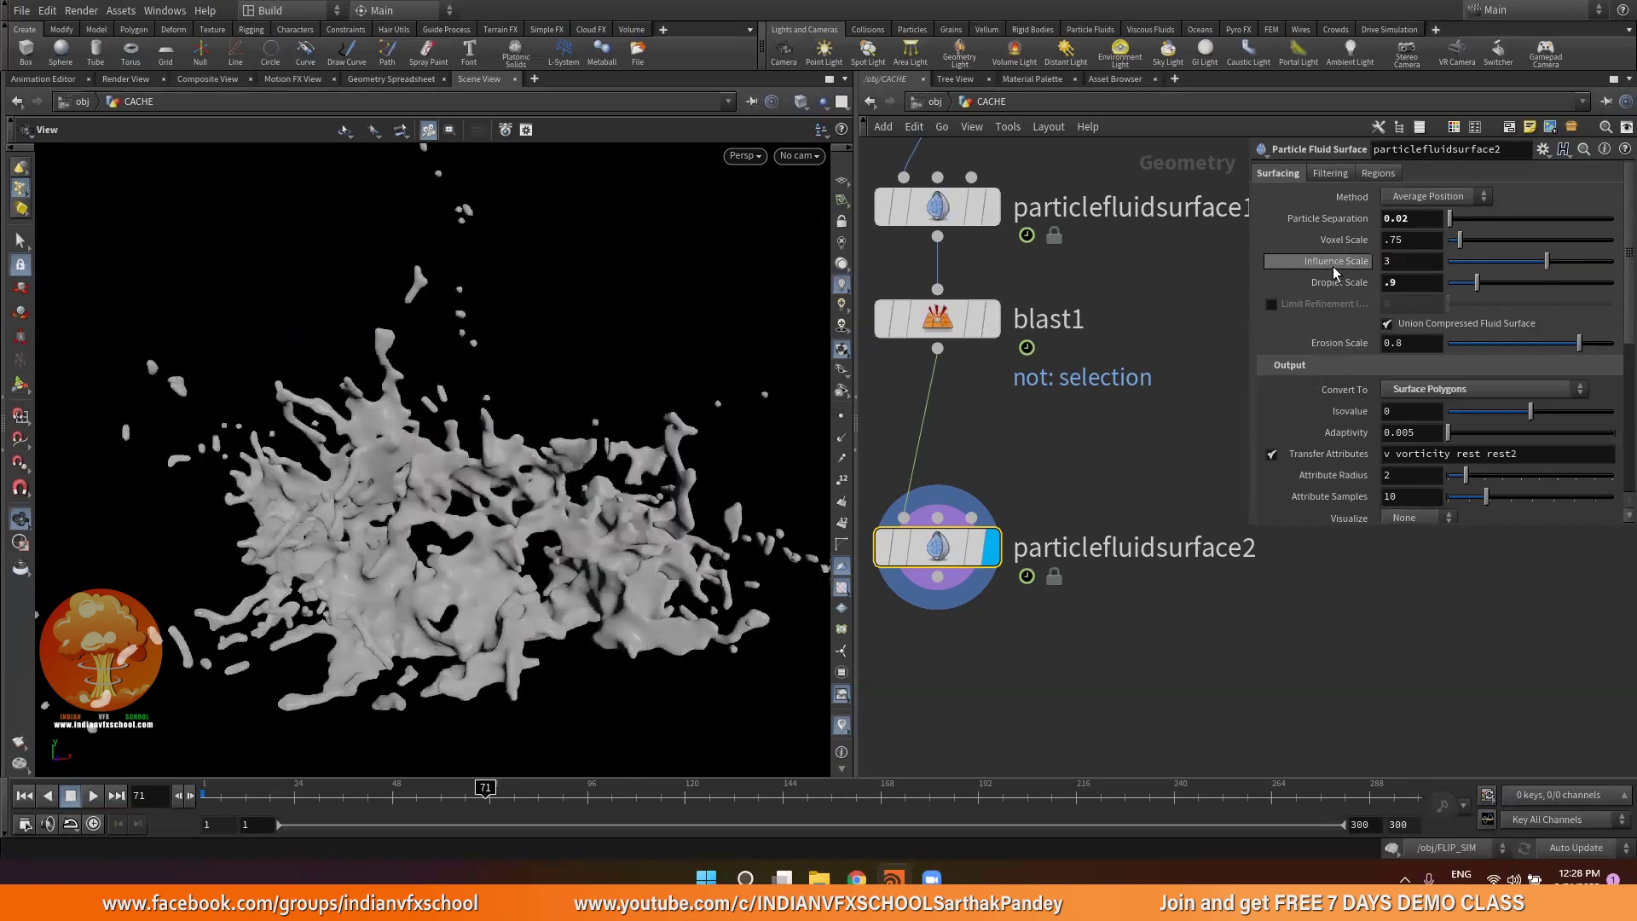
right_click(1335, 263)
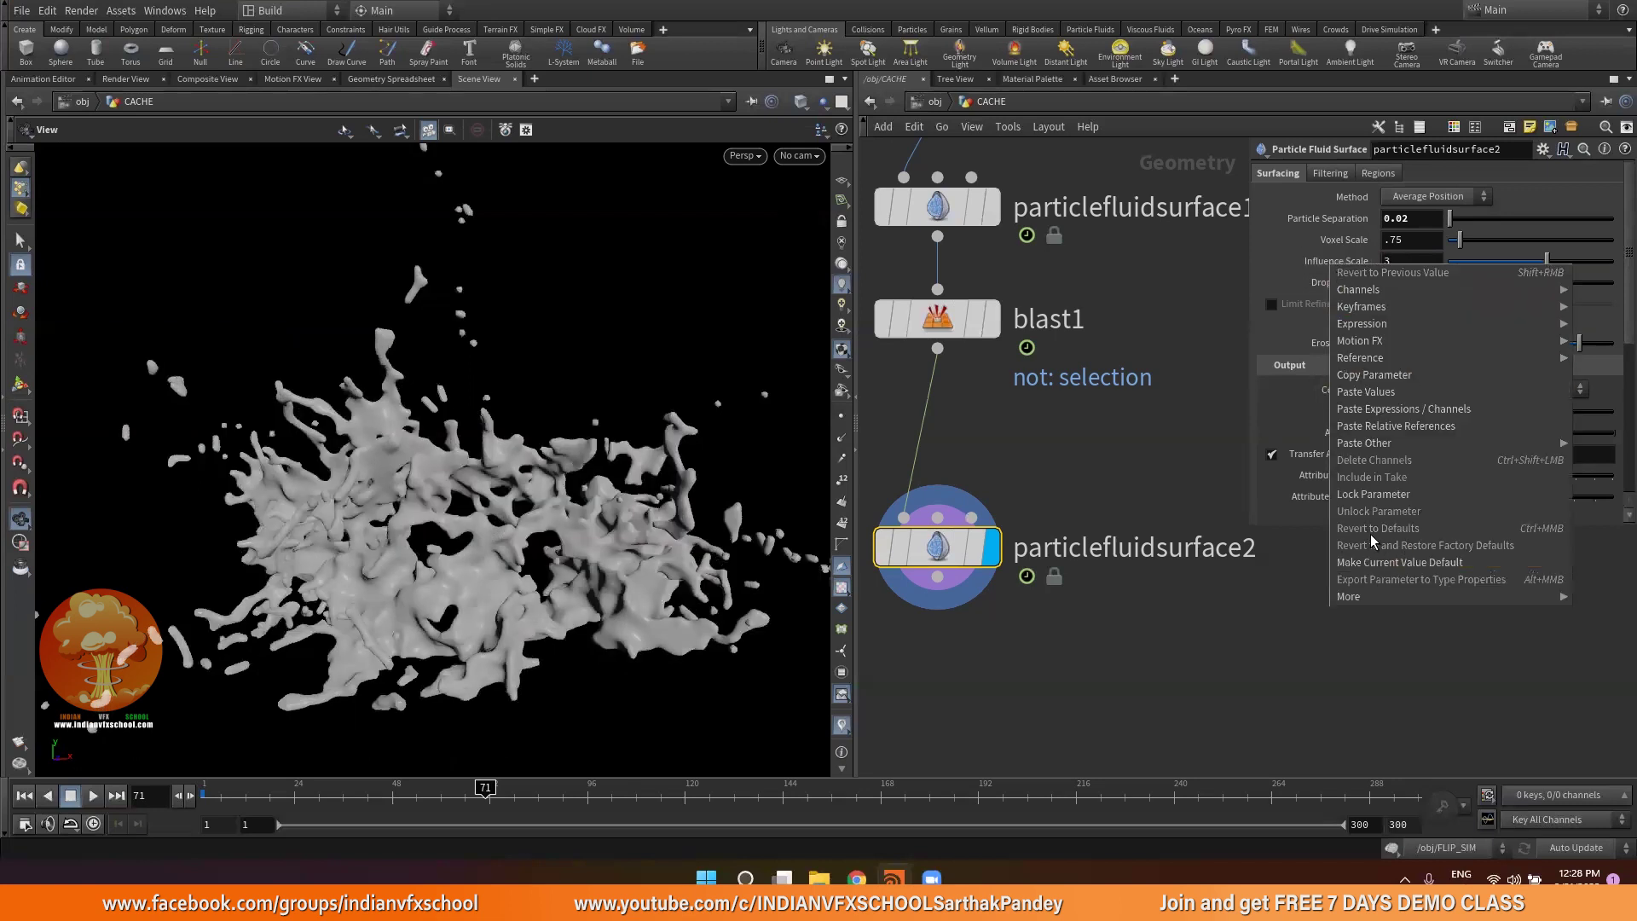
click(1247, 607)
click(1407, 260)
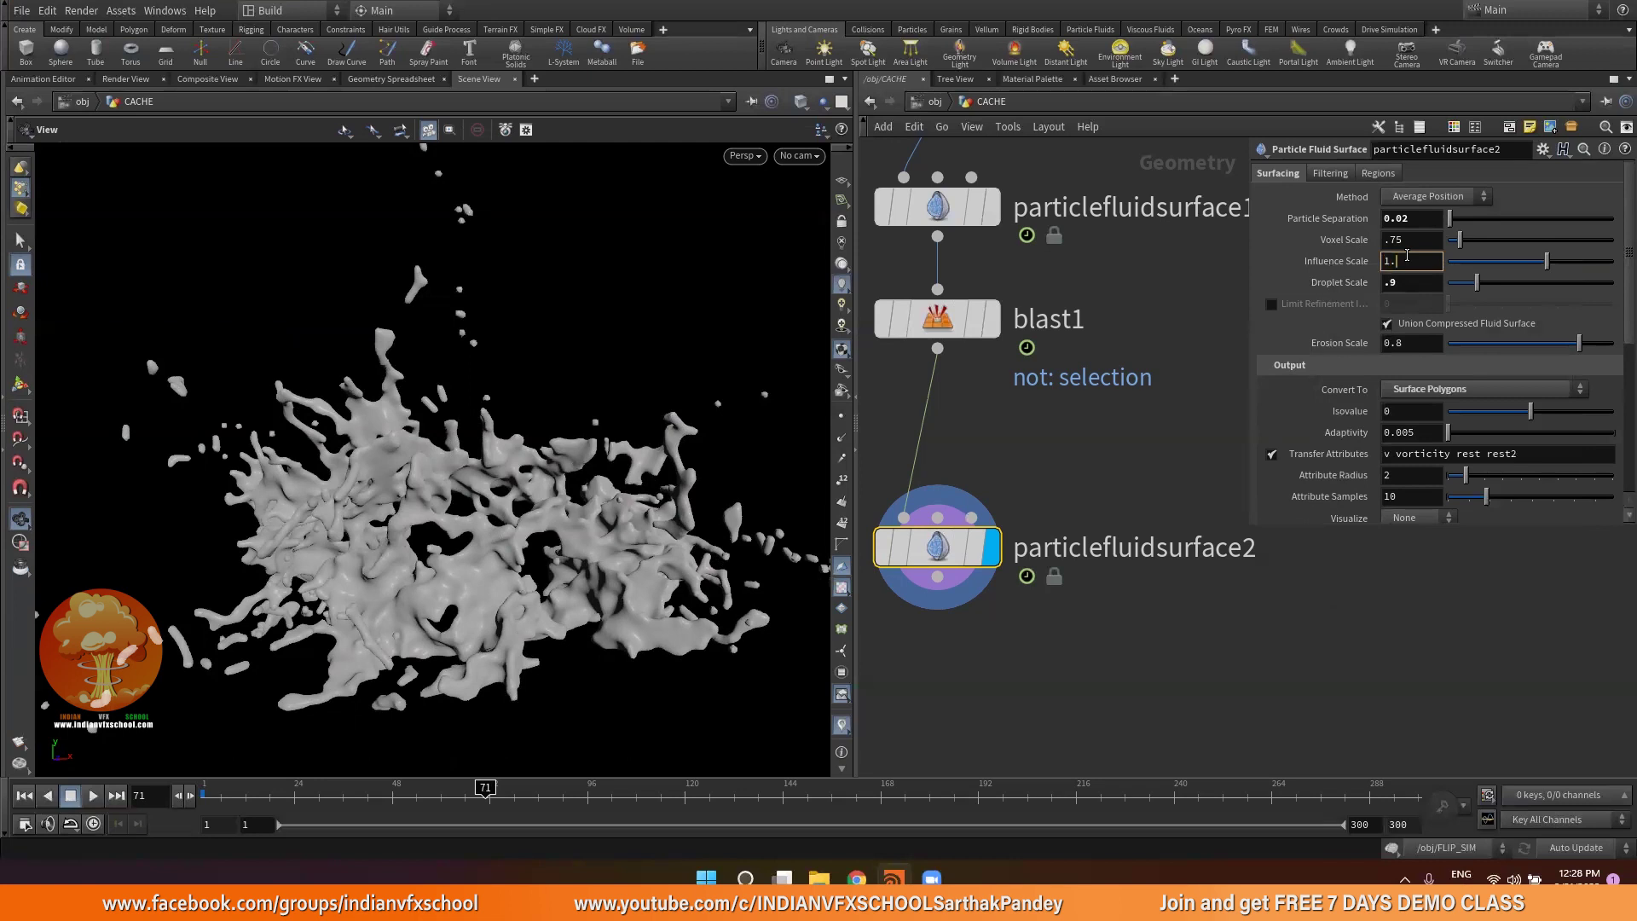
key(Return)
drag(674, 489, 489, 501)
scroll(487, 501, up, 8)
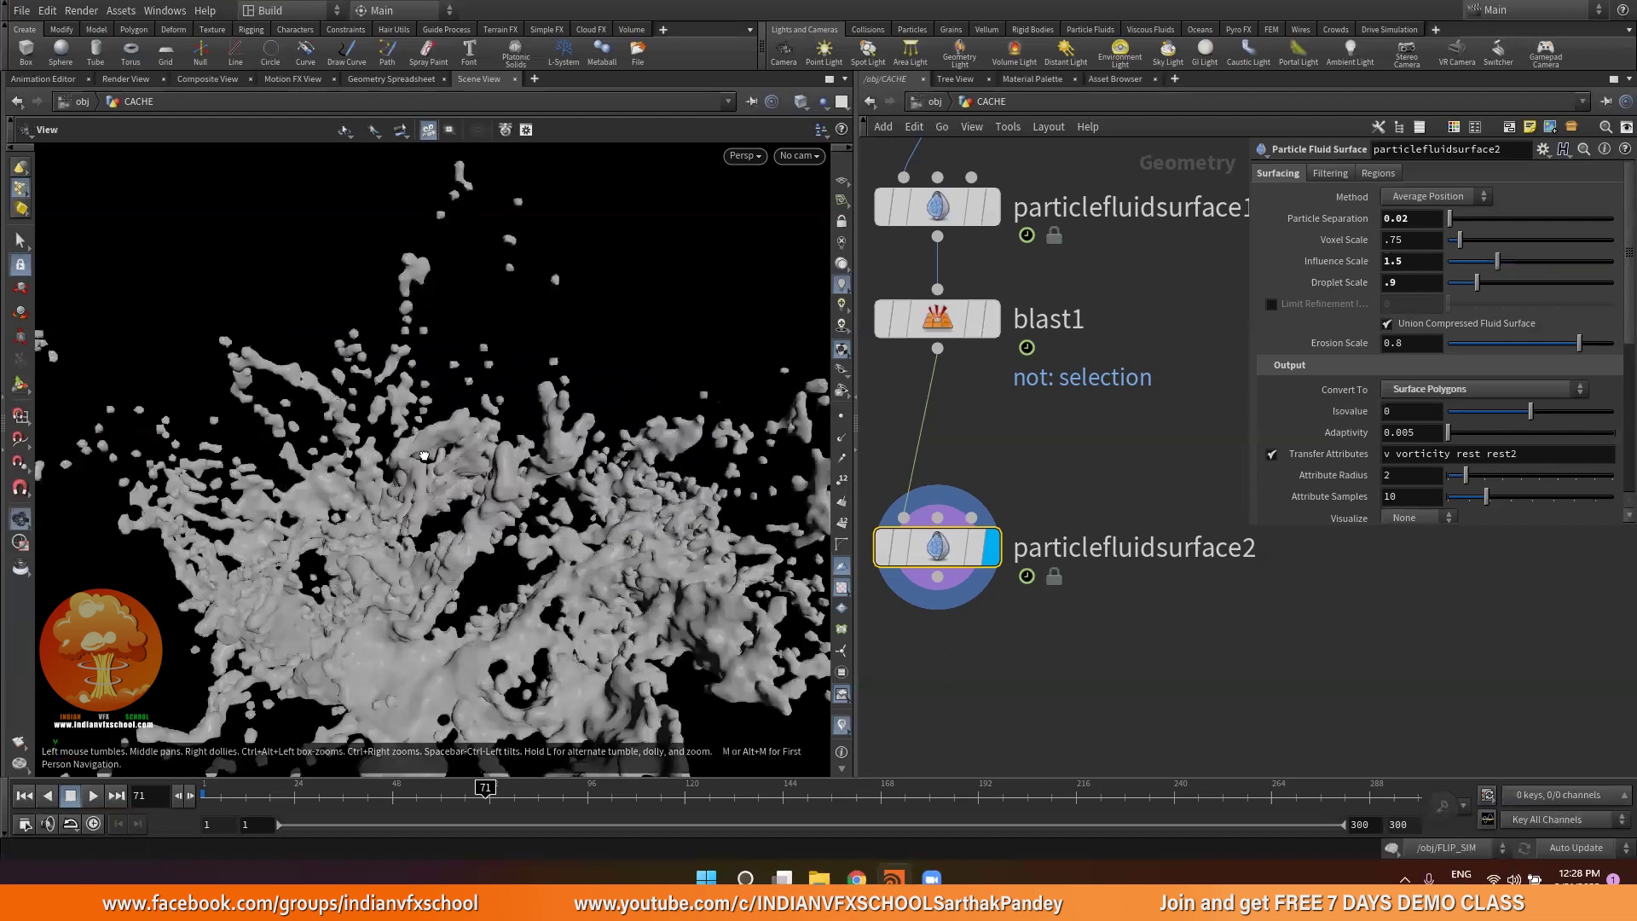
Set the Influence Scale of particlefluidsurface2 to 2 and examine the splash mesh from several angles
click(1414, 262)
text(2)
key(Return)
drag(626, 495, 315, 441)
right_drag(314, 441, 388, 492)
drag(388, 492, 545, 489)
drag(400, 529, 361, 508)
Review the Regions and Filtering parameters of particlefluidsurface2
click(1378, 173)
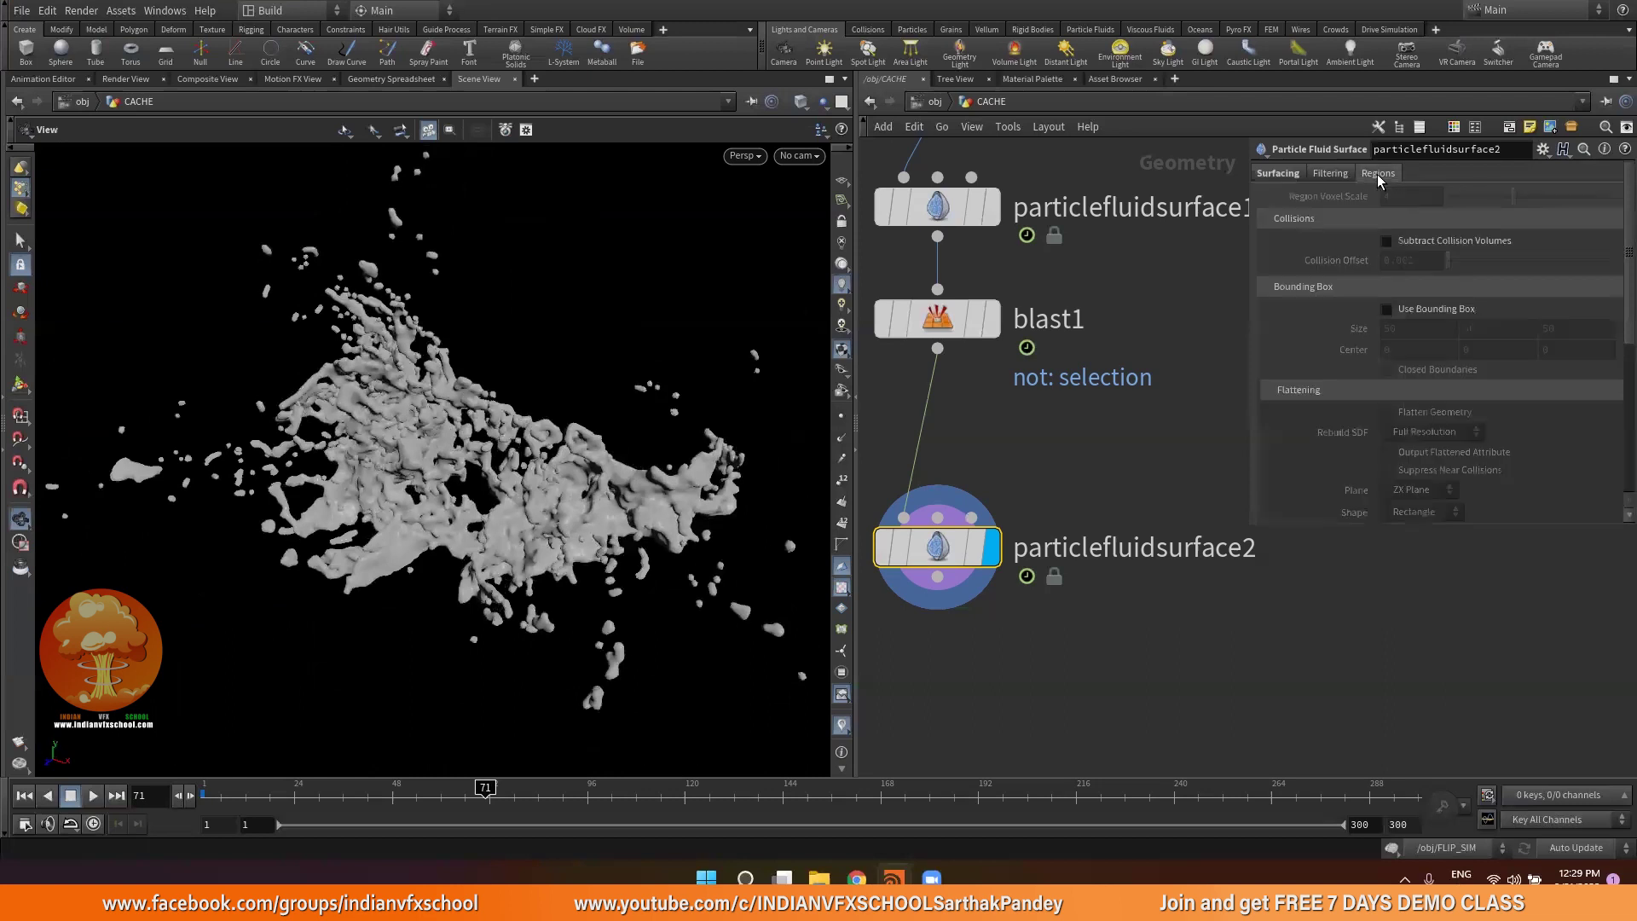
click(1330, 173)
scroll(555, 413, down, 2)
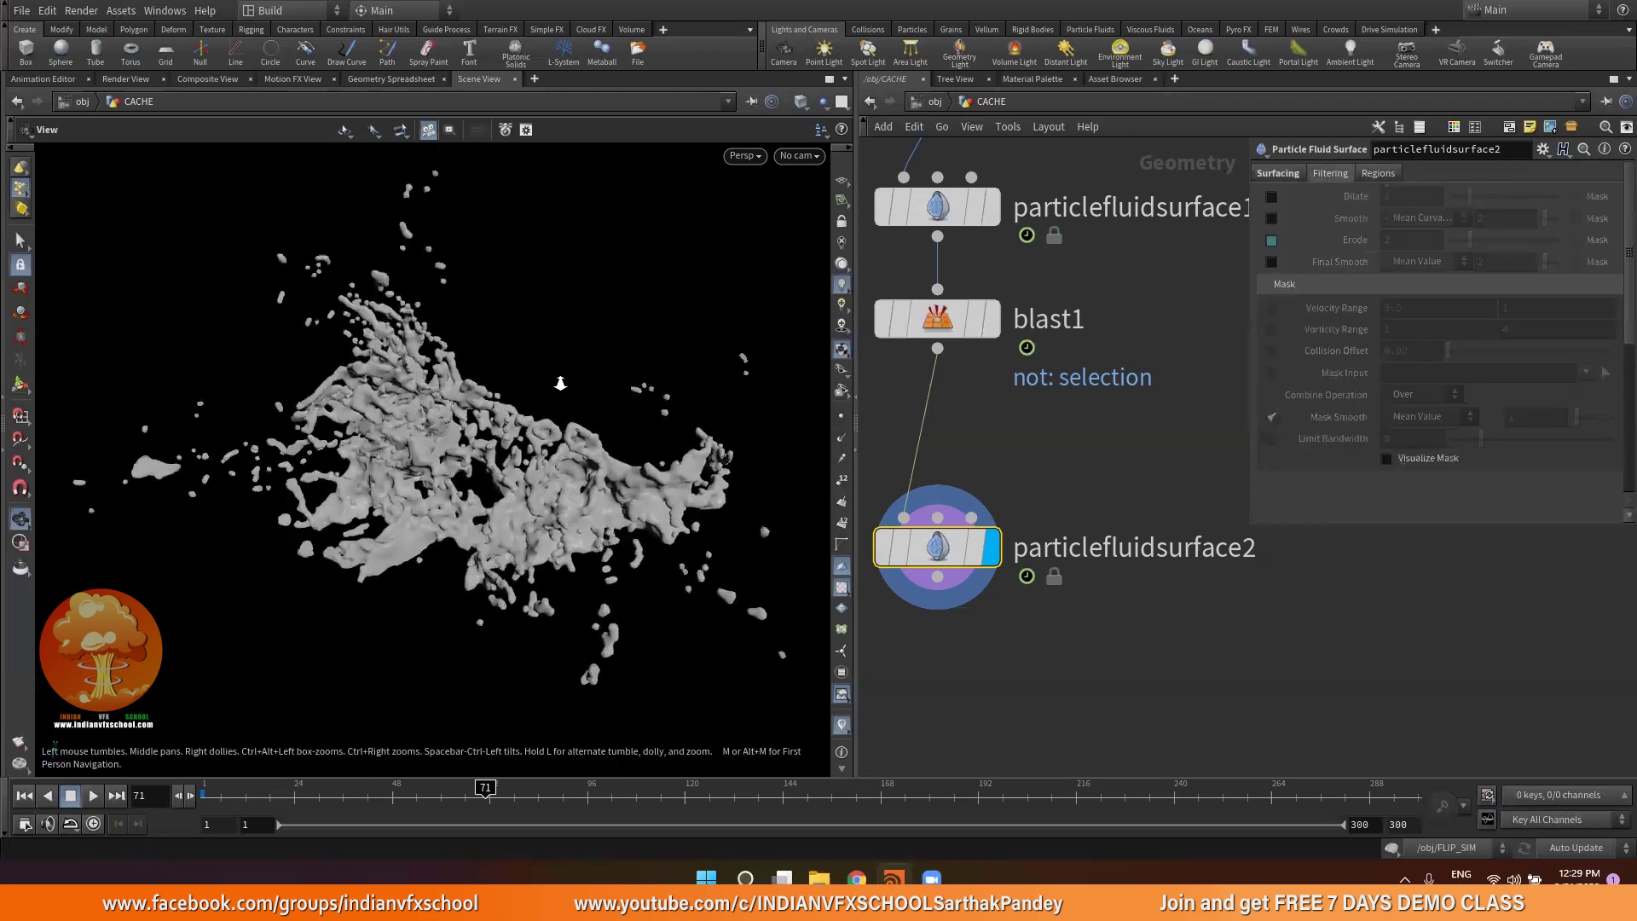
scroll(1150, 431, down, 3)
scroll(1061, 363, up, 3)
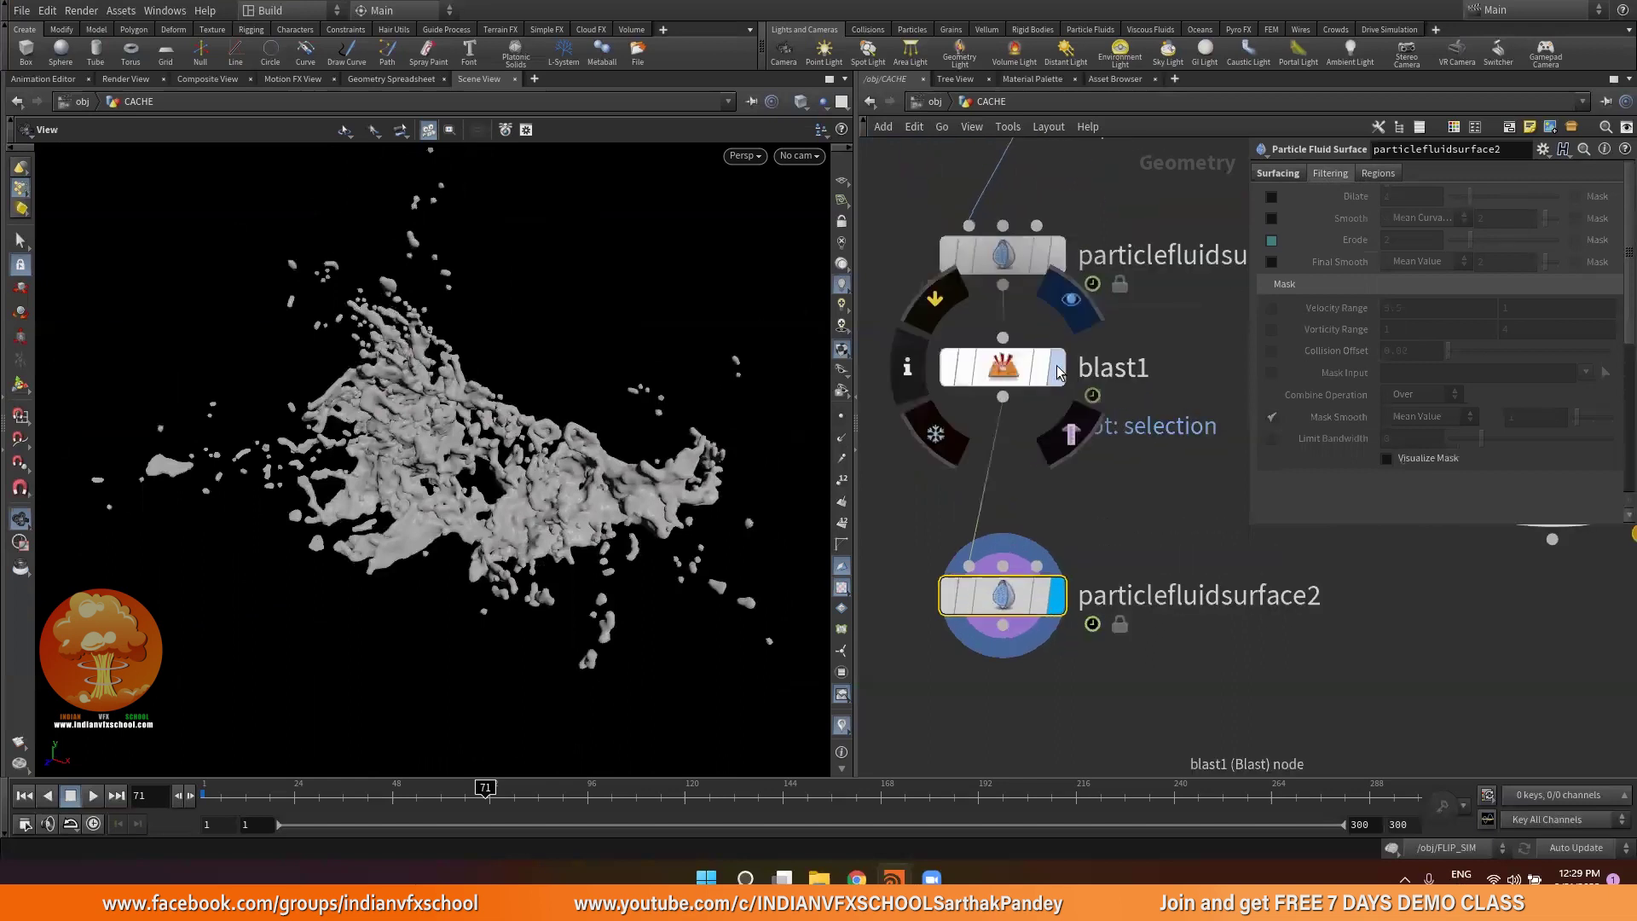
Display the full particle ocean from particlefluidsurface1 and delete the blast1 node
click(1059, 369)
click(1015, 369)
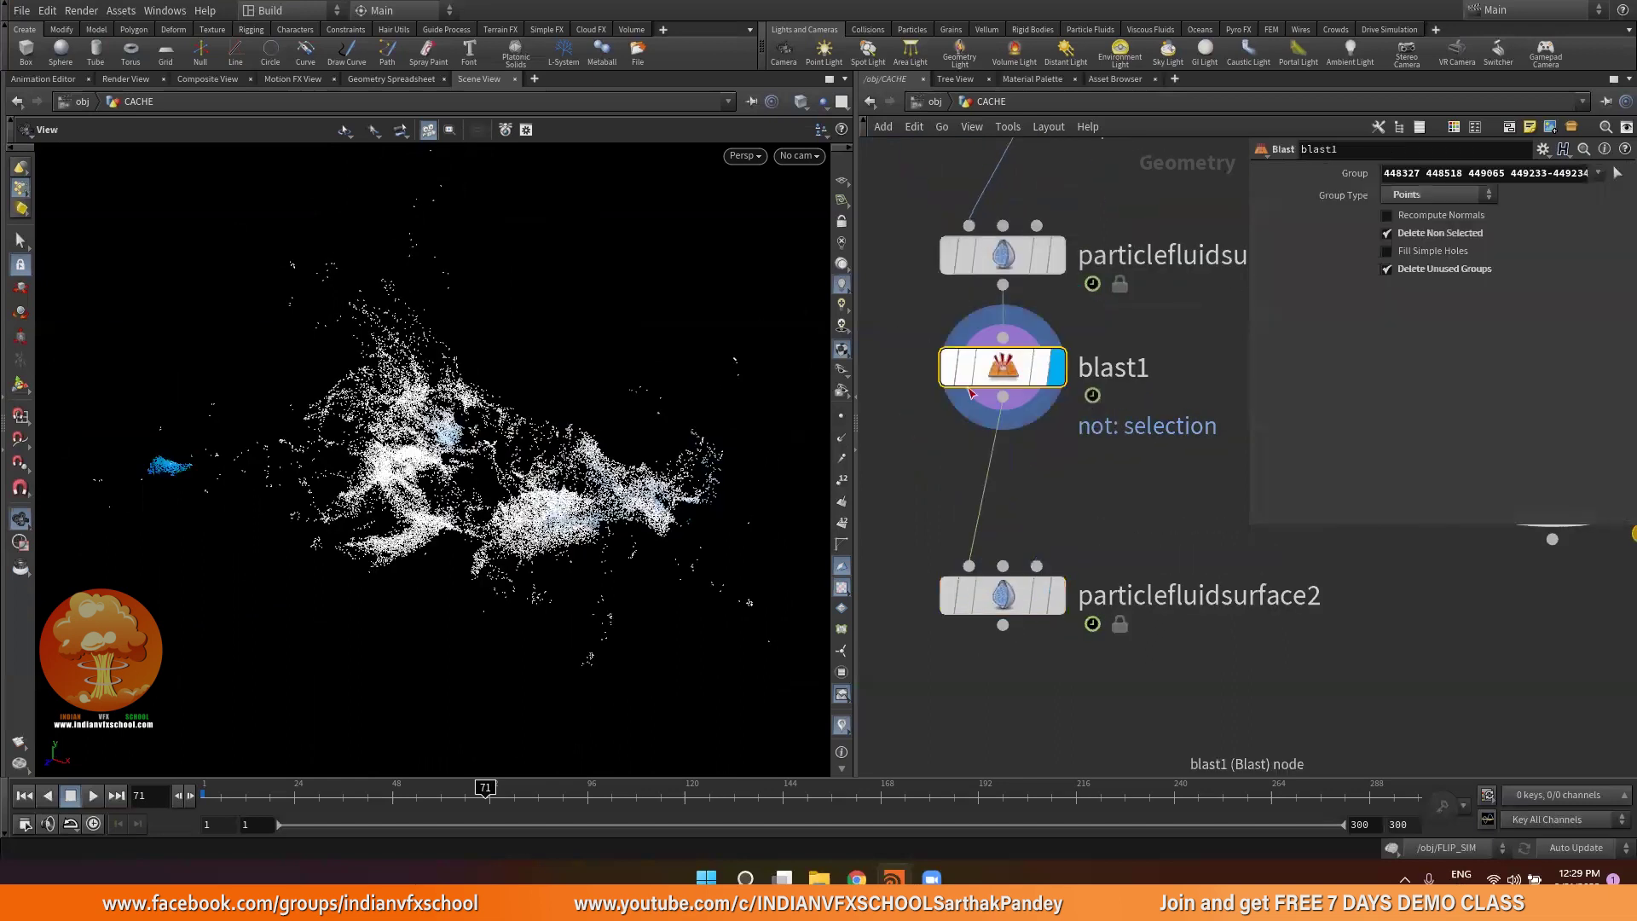
click(1055, 254)
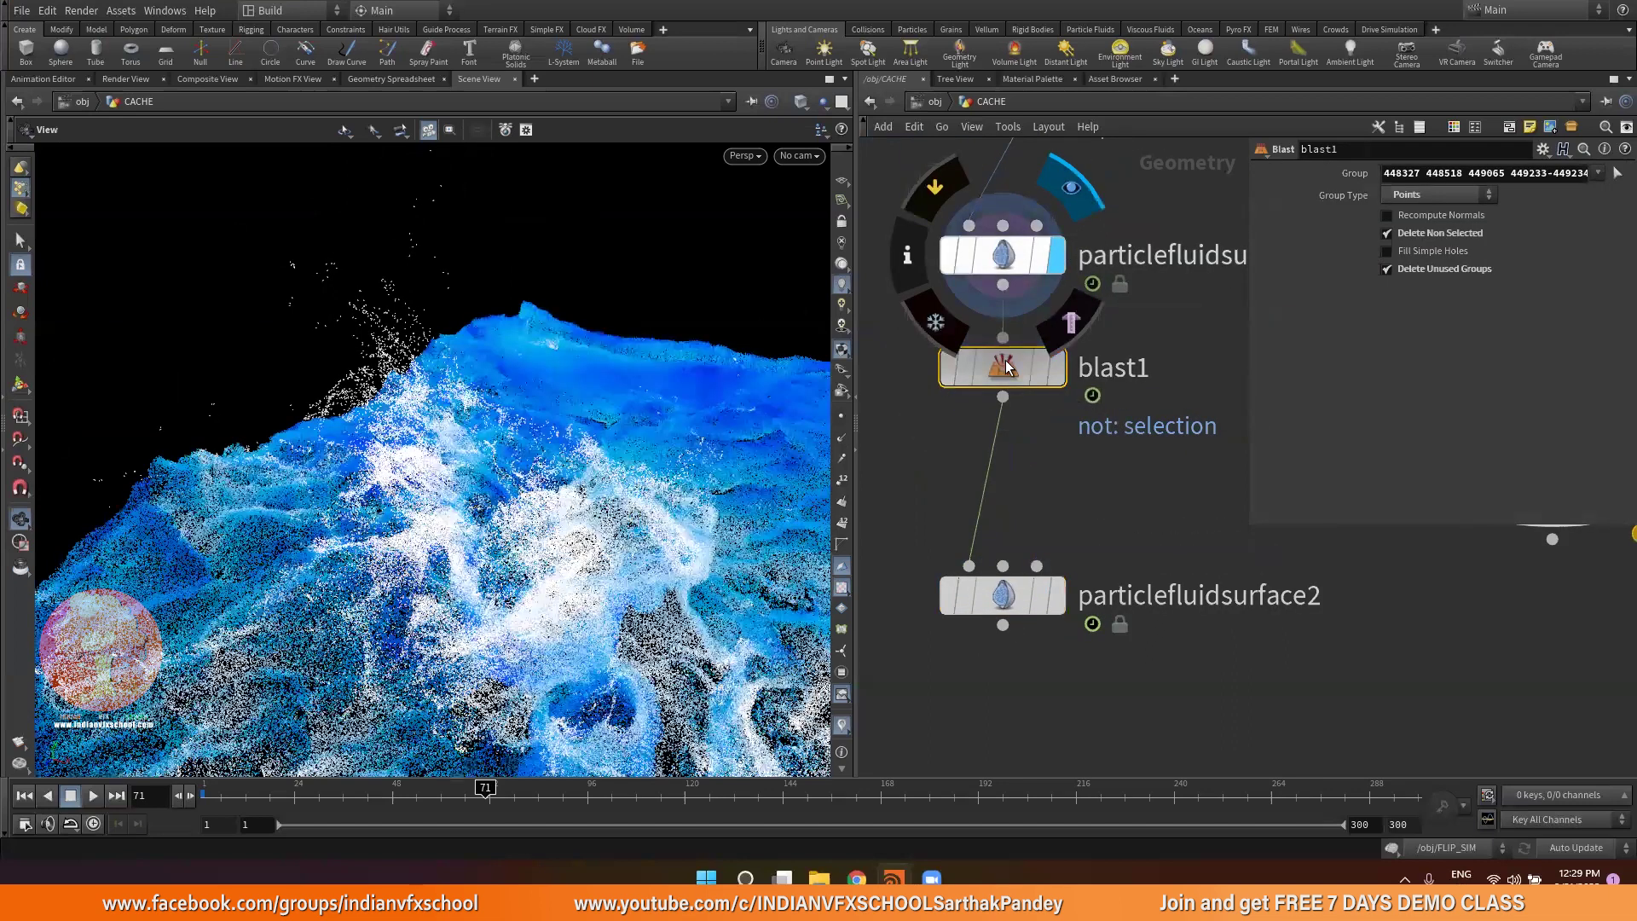
key(Delete)
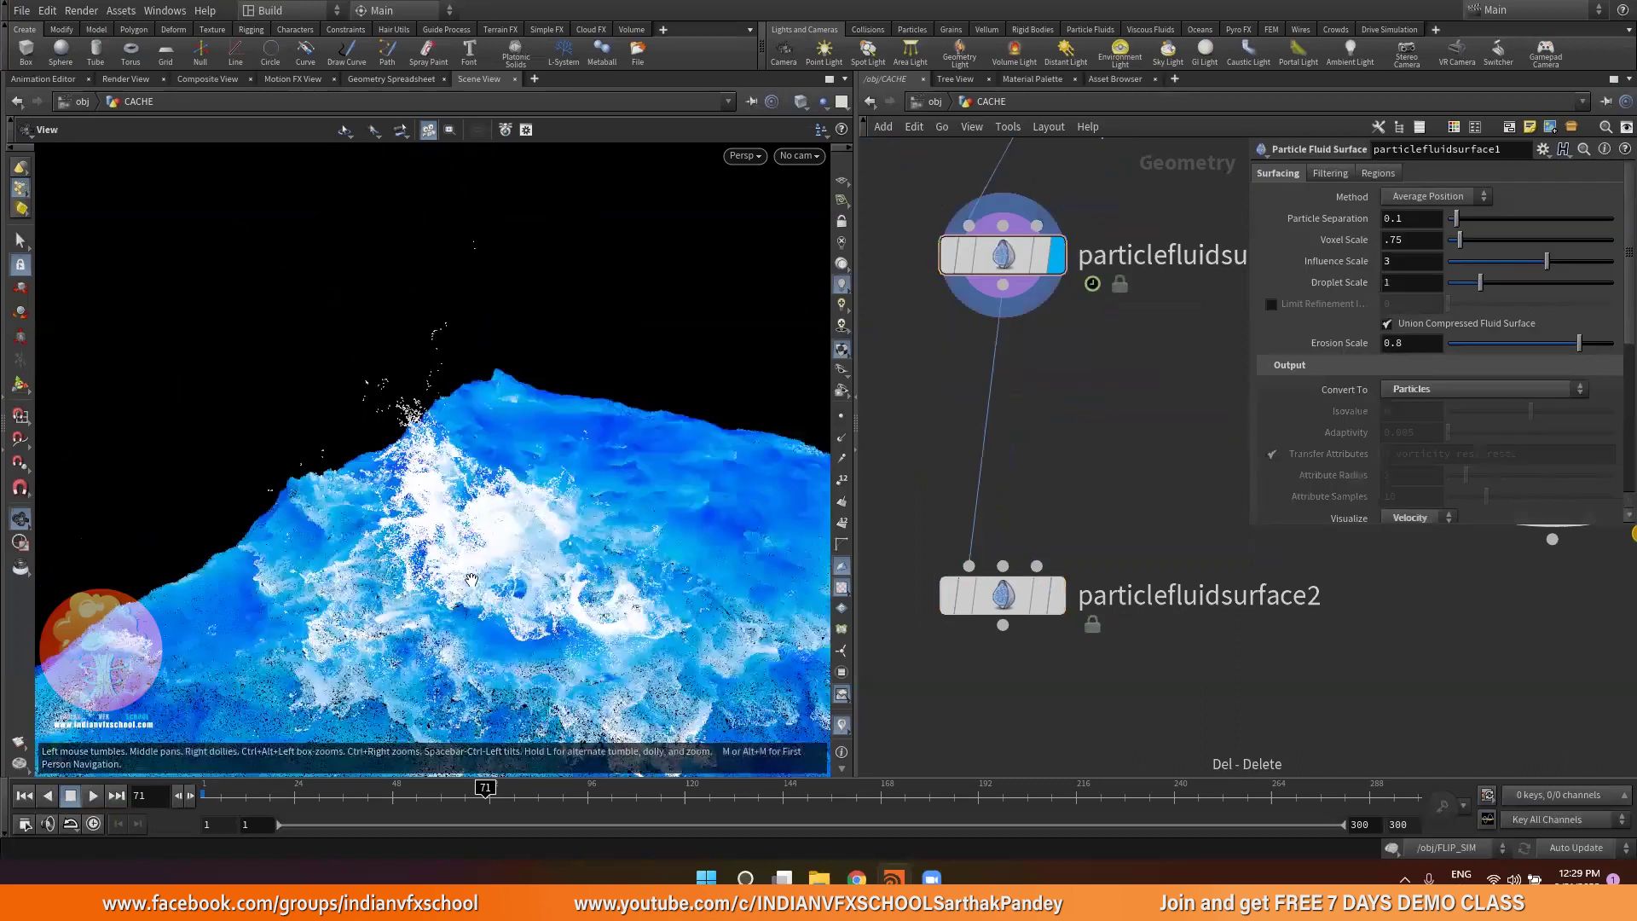
Delete particlefluidsurface1 so filecache1 feeds particlefluidsurface2 directly, and display the full ocean mesh
drag(1012, 607, 1007, 462)
drag(562, 505, 581, 463)
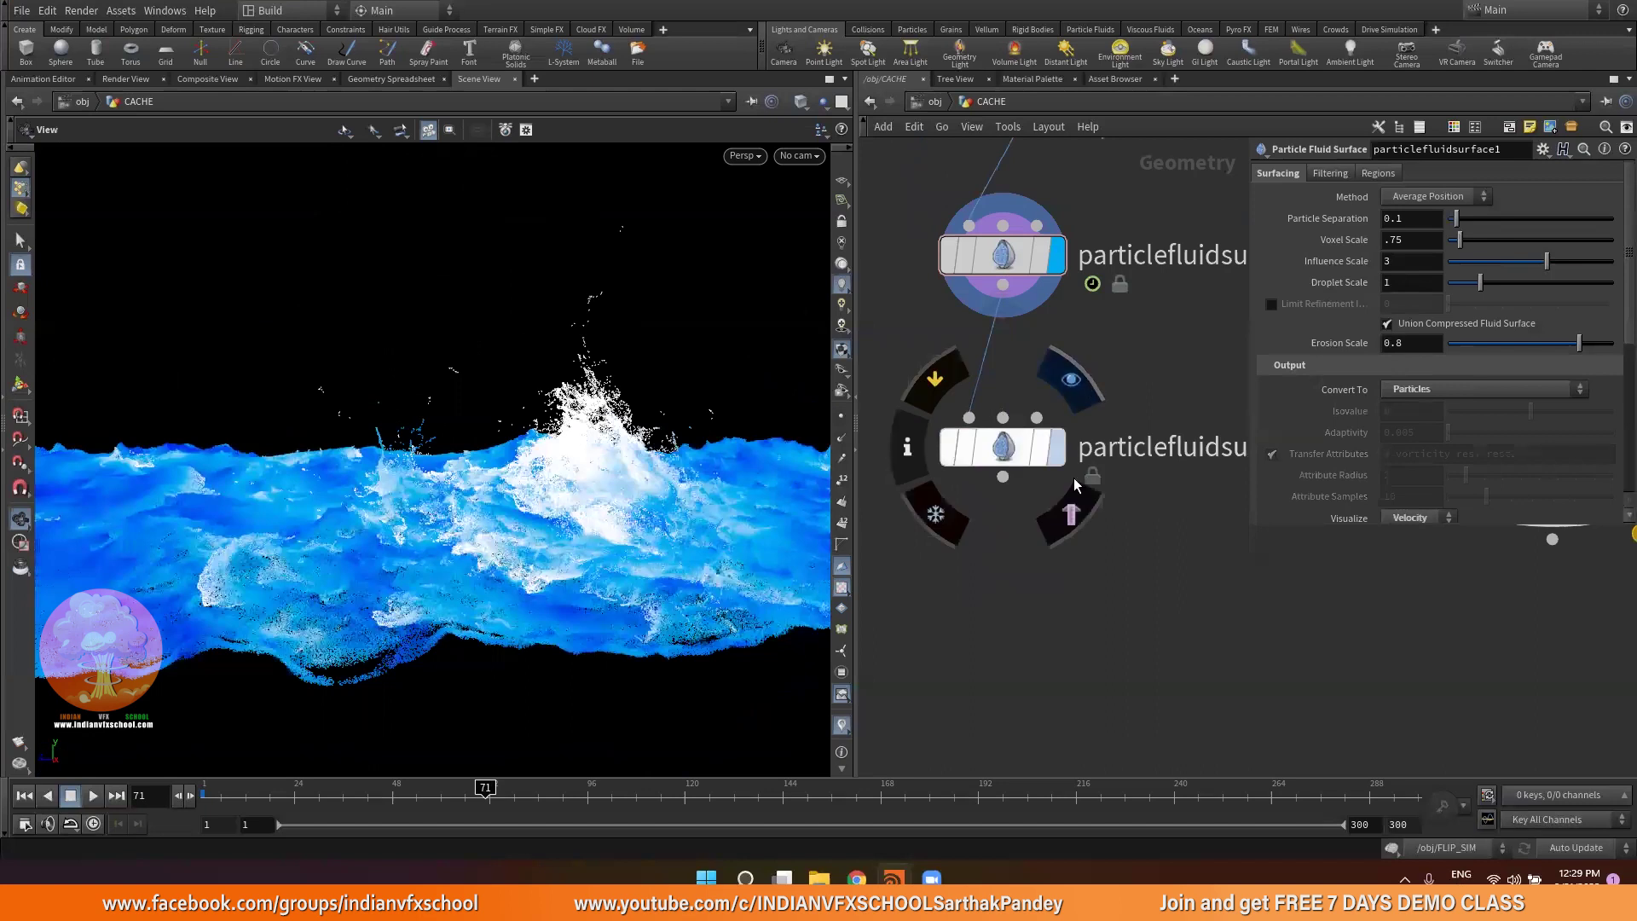
middle_drag(1004, 273, 969, 458)
key(Delete)
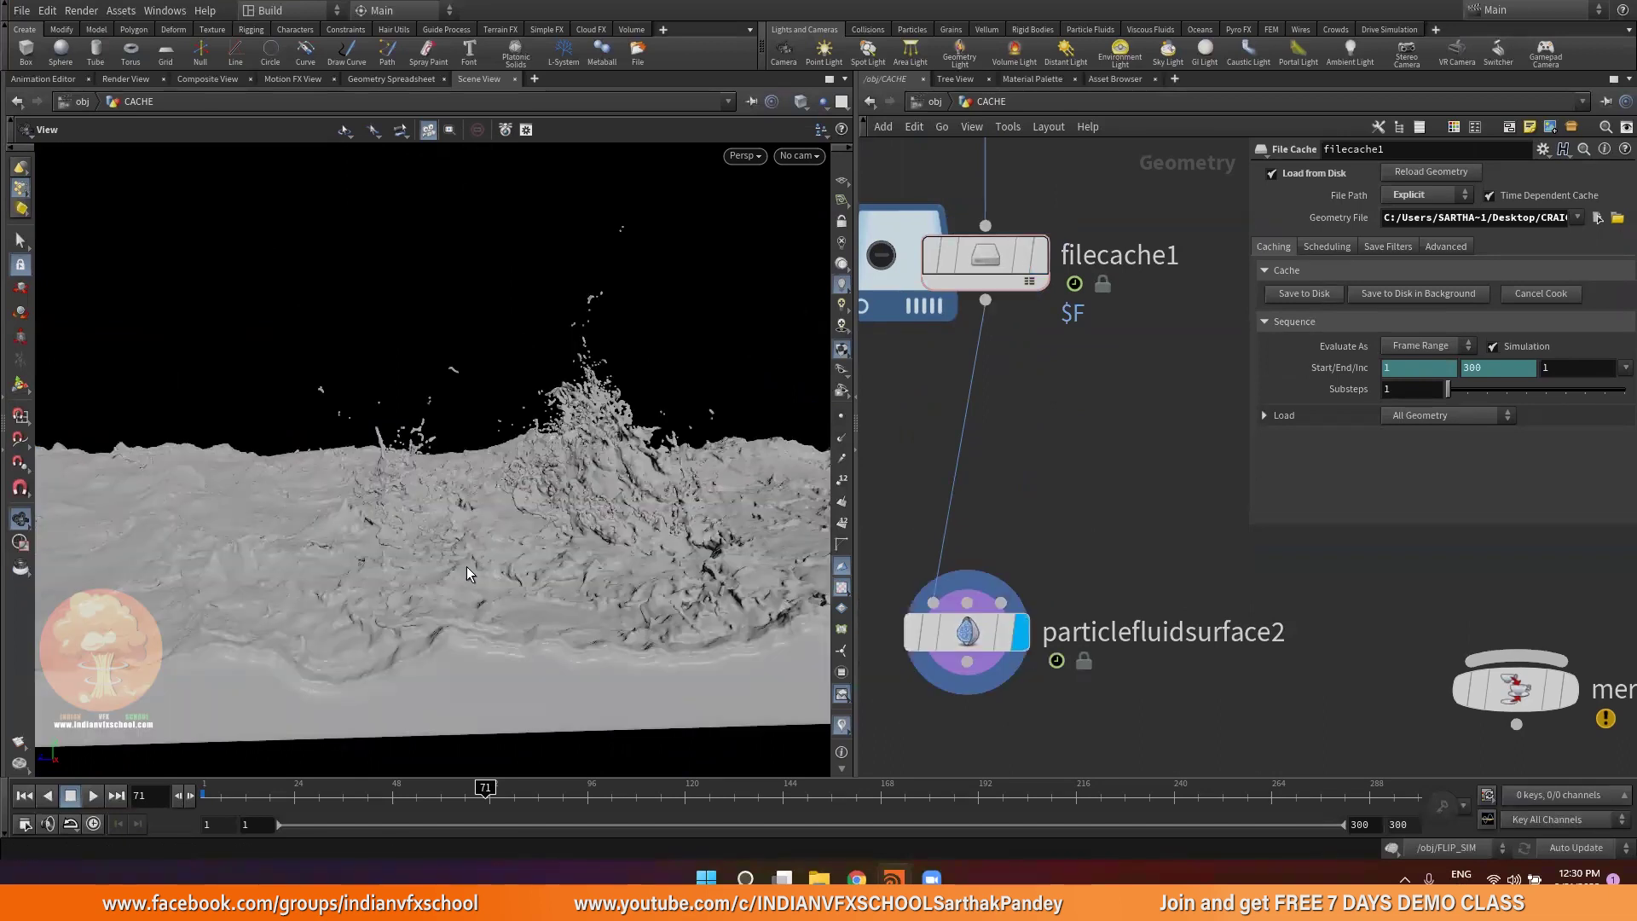
Examine the full ocean mesh from several angles and distances, comparing the flat water with the splash areas
drag(486, 442, 452, 647)
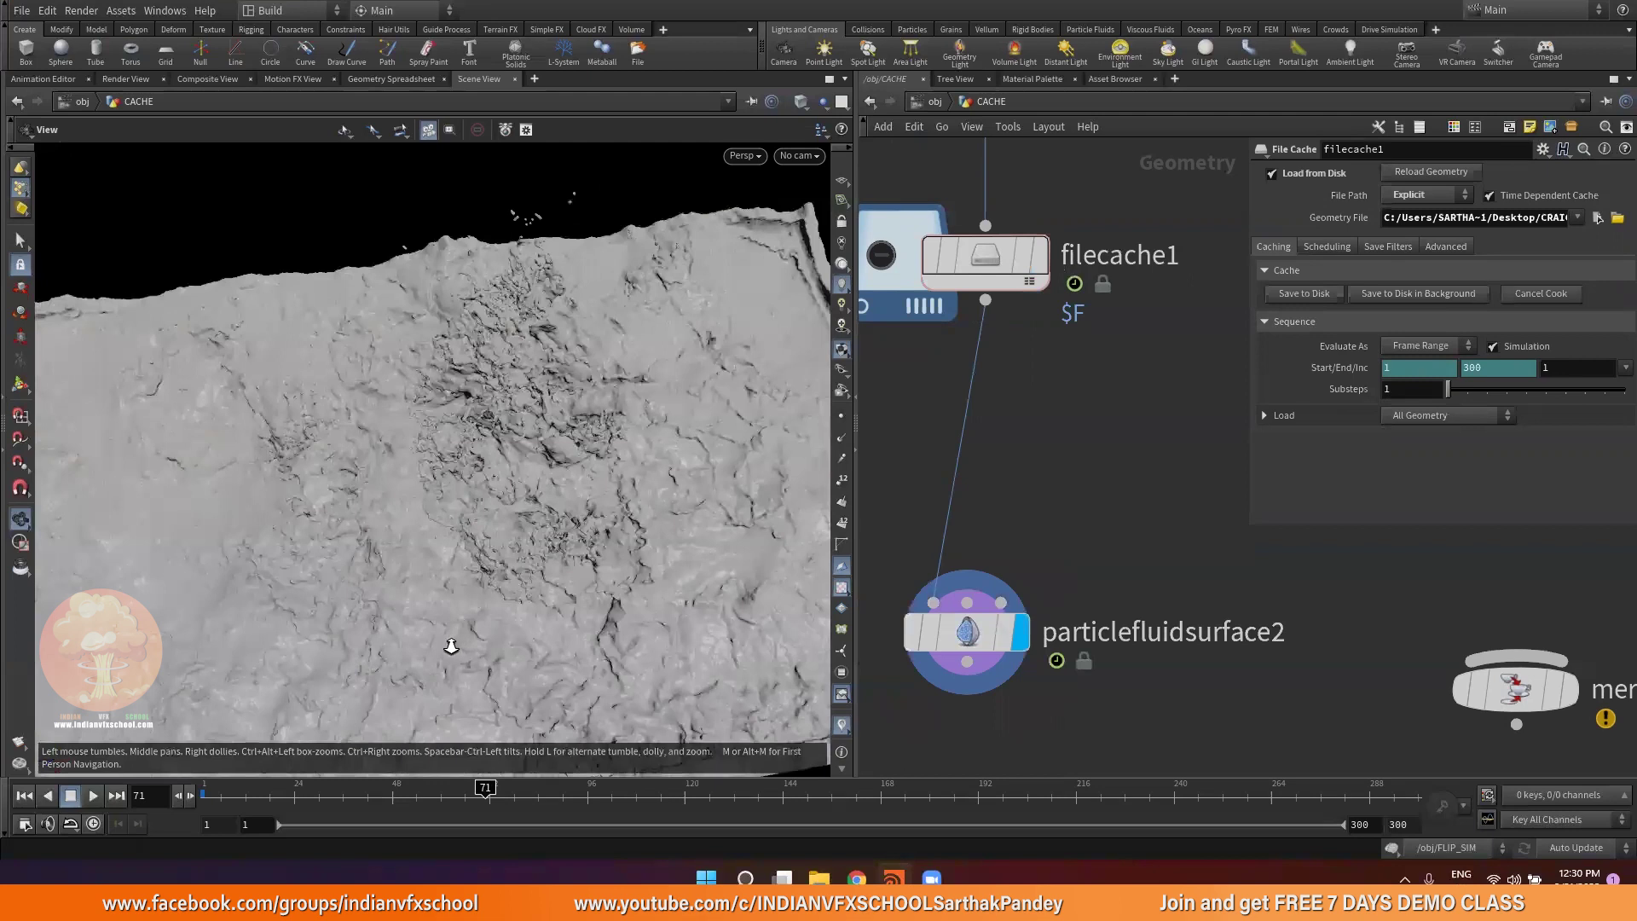
middle_drag(452, 646, 481, 535)
drag(516, 420, 381, 497)
drag(383, 413, 388, 442)
drag(426, 540, 475, 394)
middle_drag(475, 394, 468, 411)
middle_drag(363, 428, 534, 429)
right_drag(447, 428, 452, 479)
mouse_move(455, 481)
mouse_down()
mouse_move(491, 393)
mouse_move(519, 372)
mouse_move(495, 382)
mouse_up()
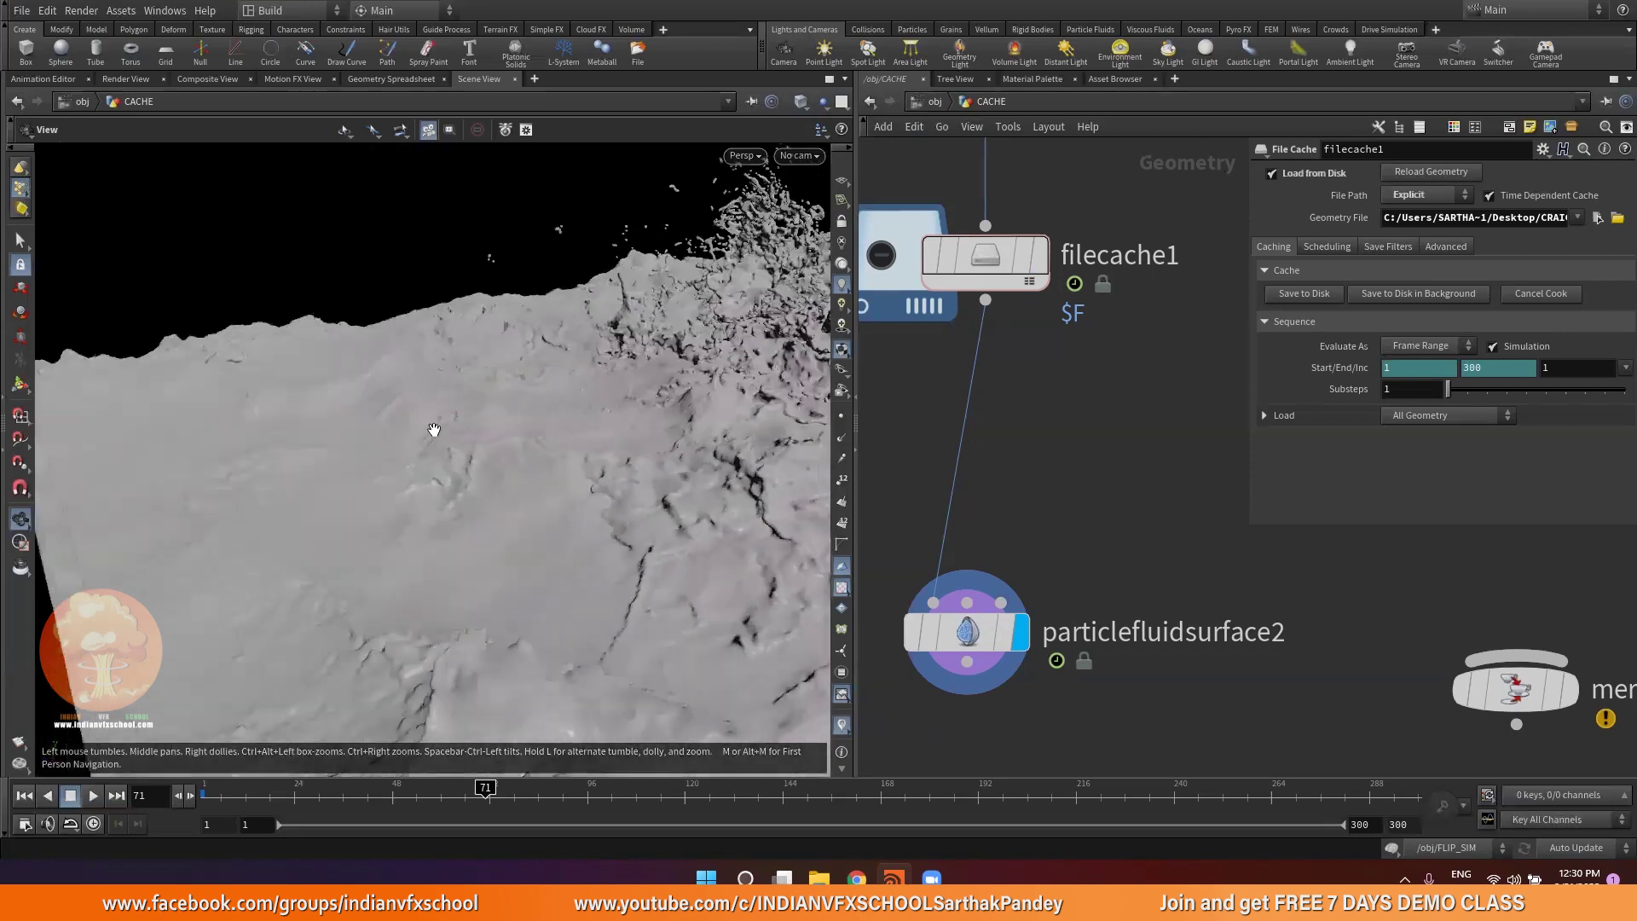
drag(589, 494, 432, 631)
middle_drag(439, 542, 398, 636)
middle_drag(509, 478, 467, 633)
right_drag(452, 673, 475, 645)
drag(530, 554, 574, 504)
middle_drag(574, 504, 550, 480)
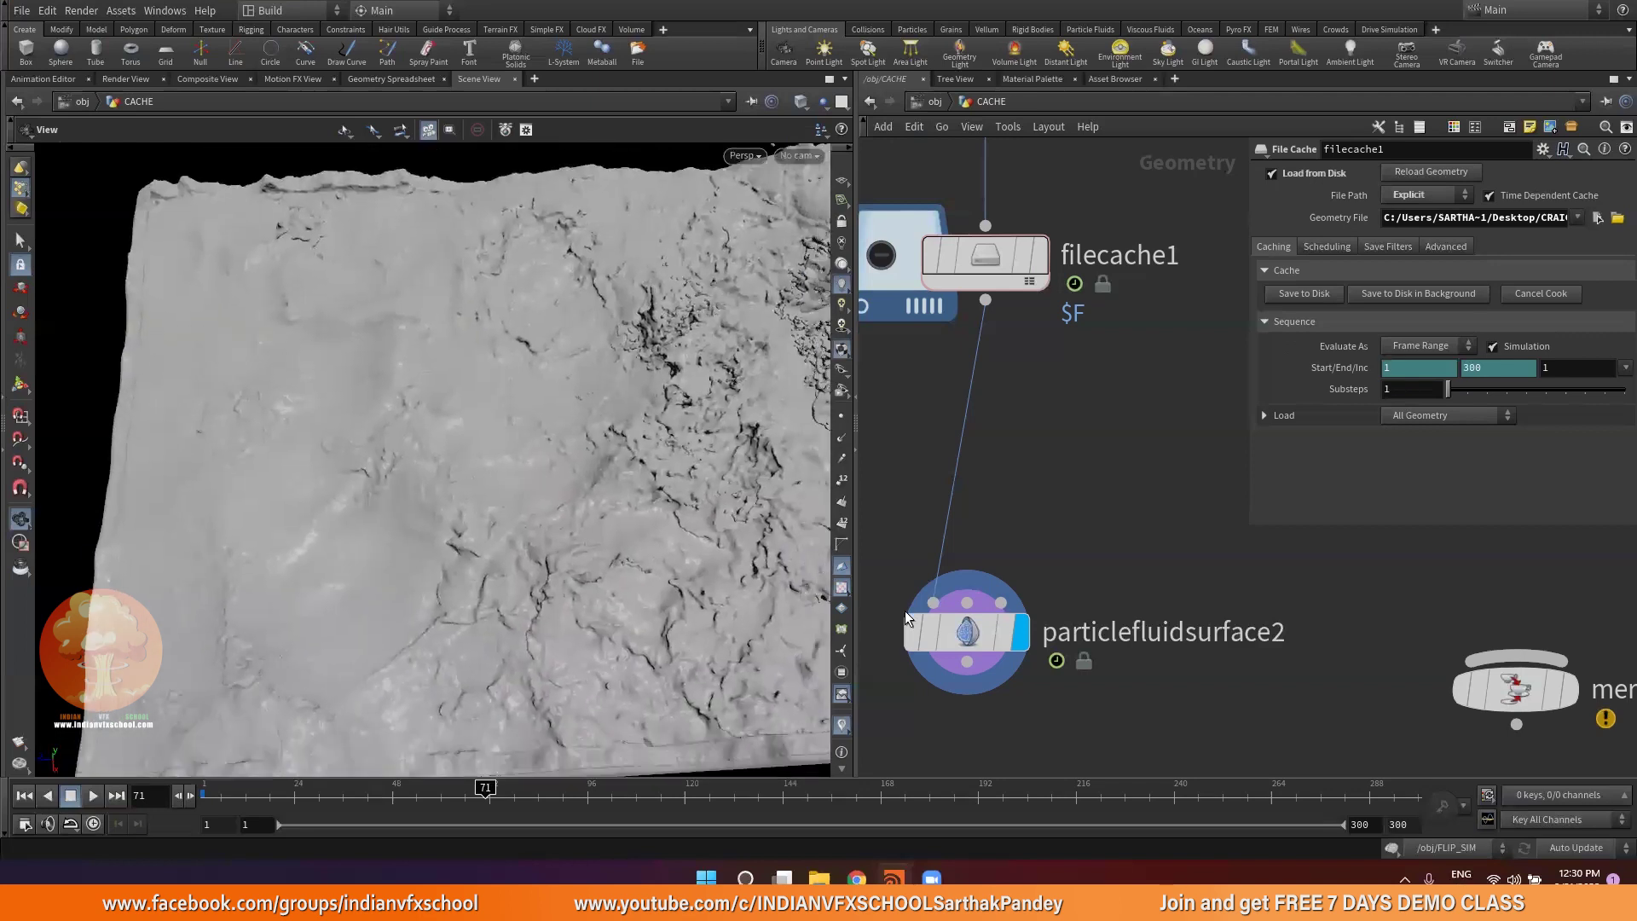
Try the Smooth filter on particlefluidsurface2 with Mean Curvature and a value of 2, inspecting the water surface
drag(967, 631, 968, 522)
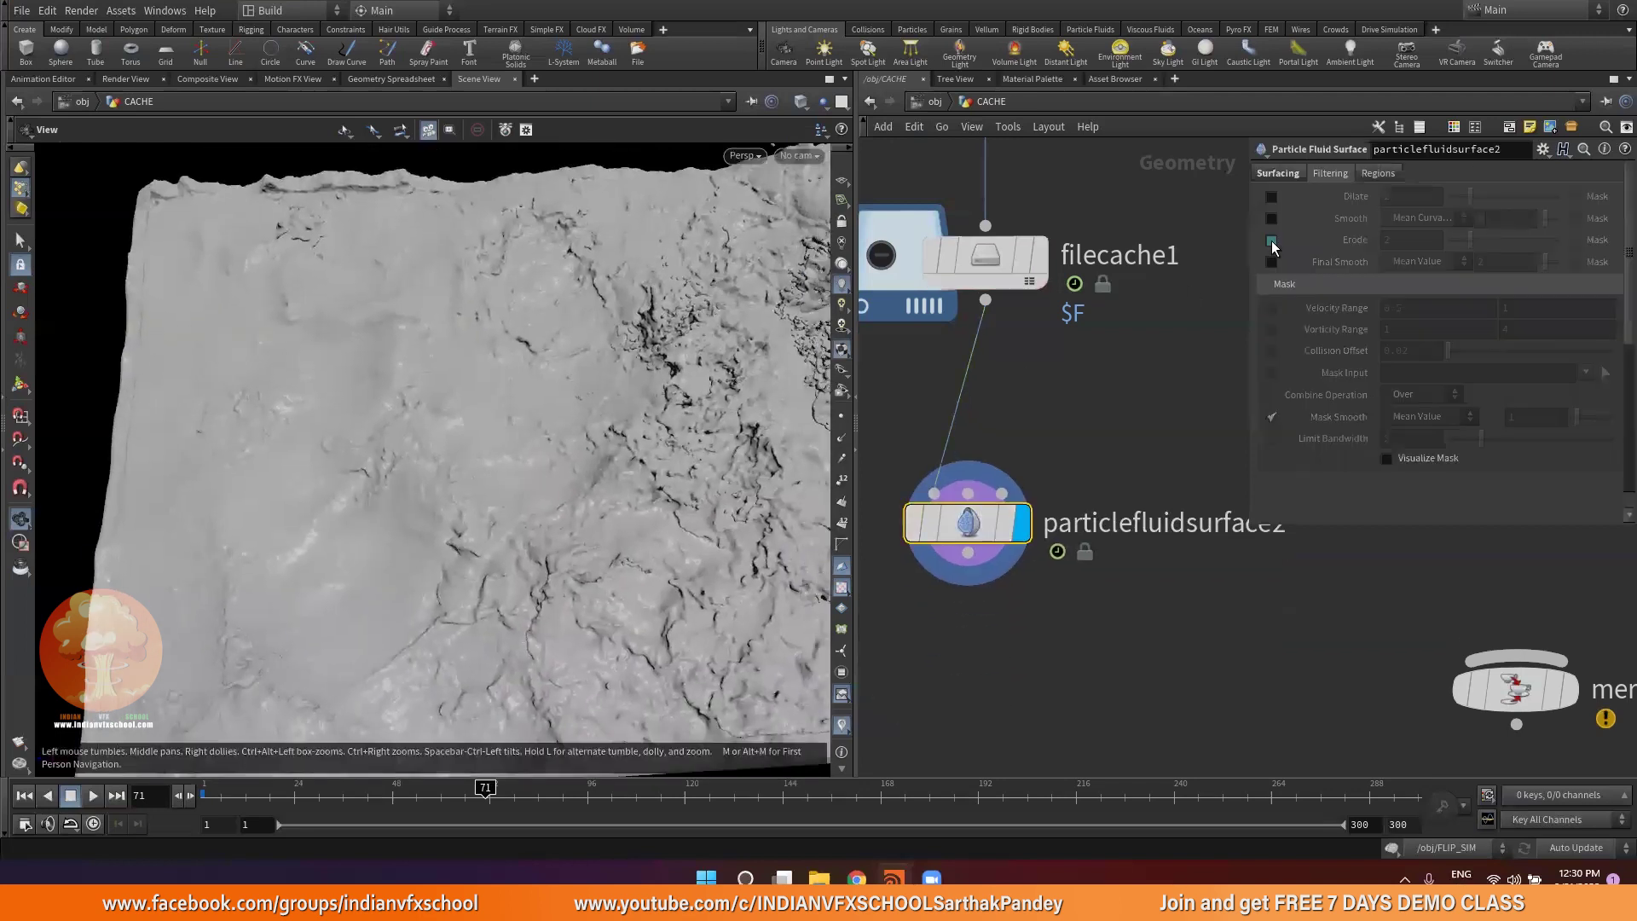
click(1271, 219)
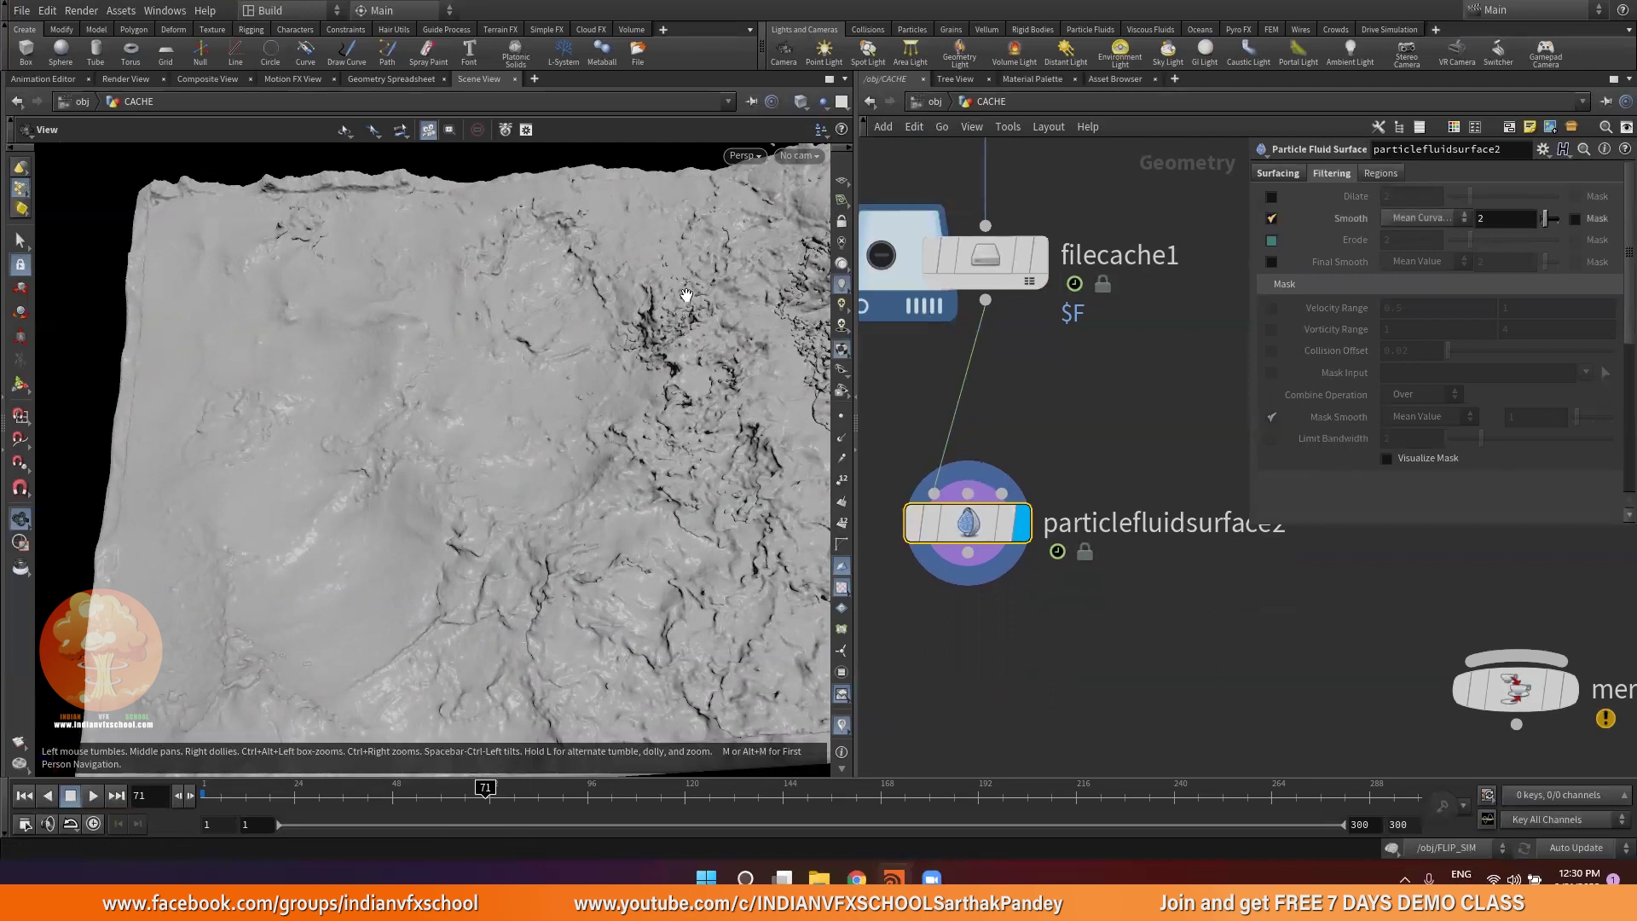
drag(665, 426, 668, 300)
scroll(629, 565, up, 4)
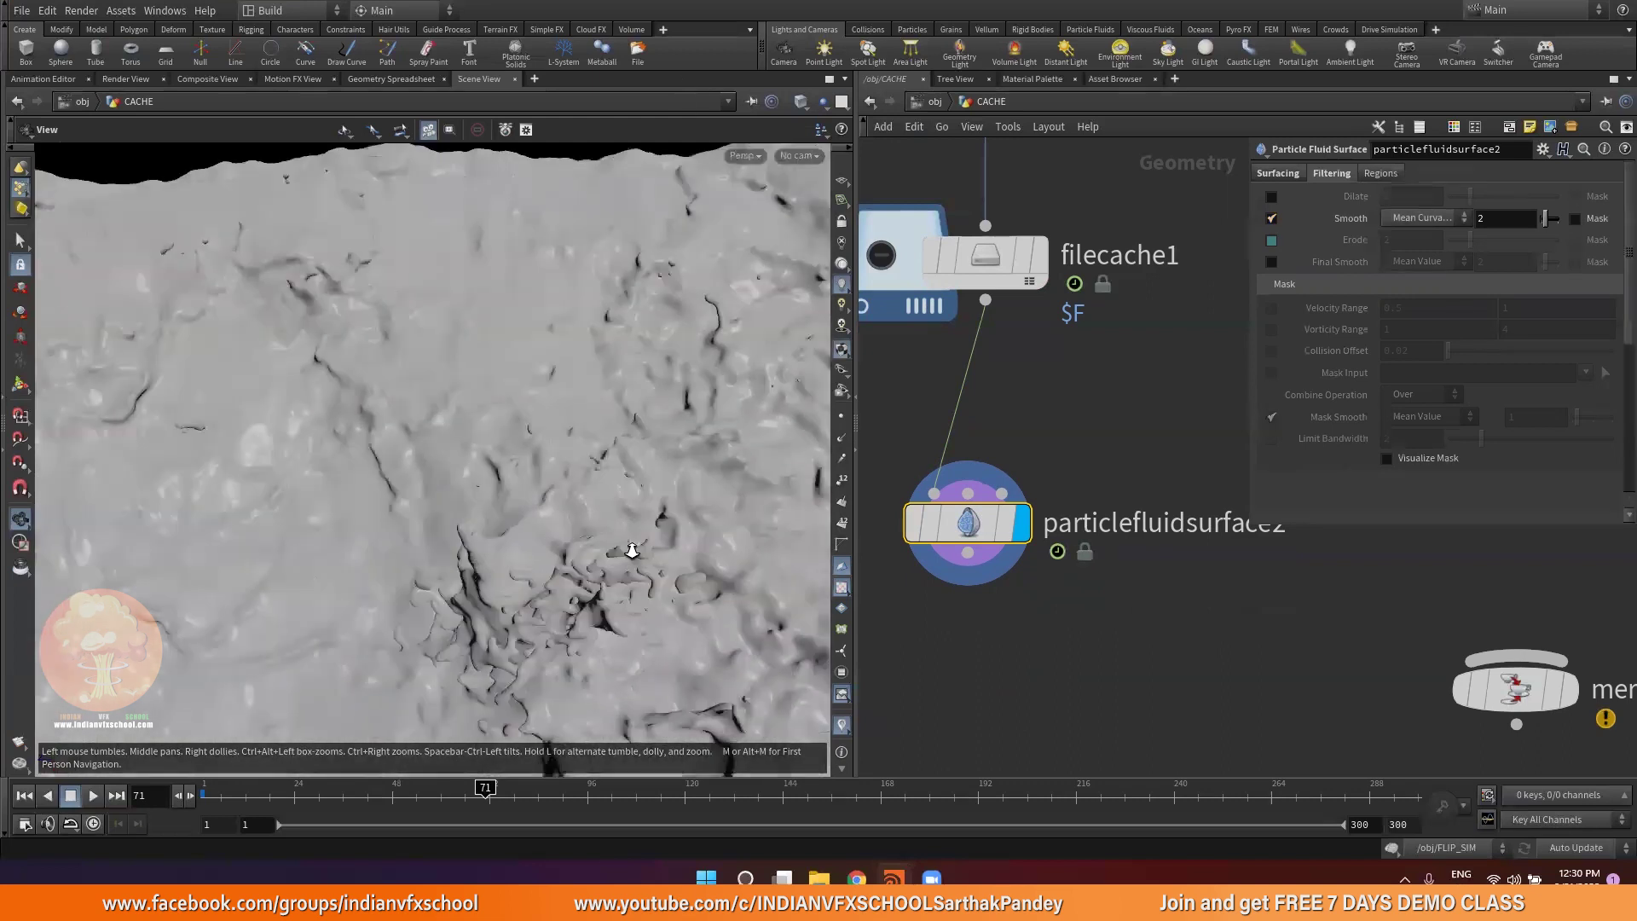
scroll(654, 489, up, 2)
drag(654, 488, 584, 482)
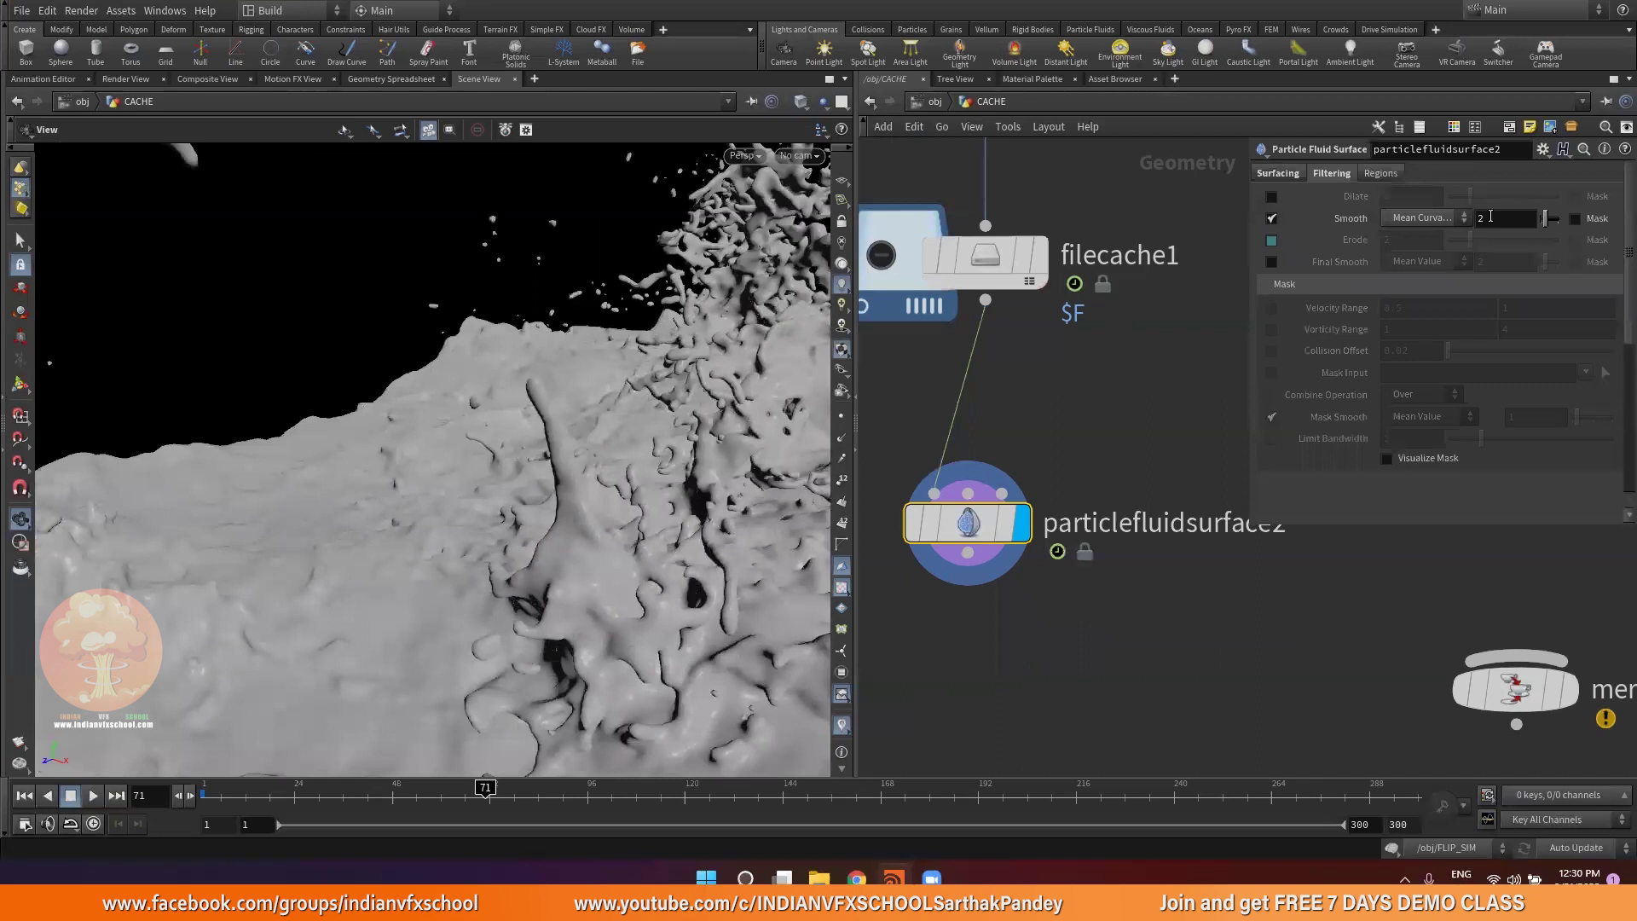
Try a Smooth value of 6, inspect the flat water and splash, and turn the Smooth filter off
text(6)
key(Return)
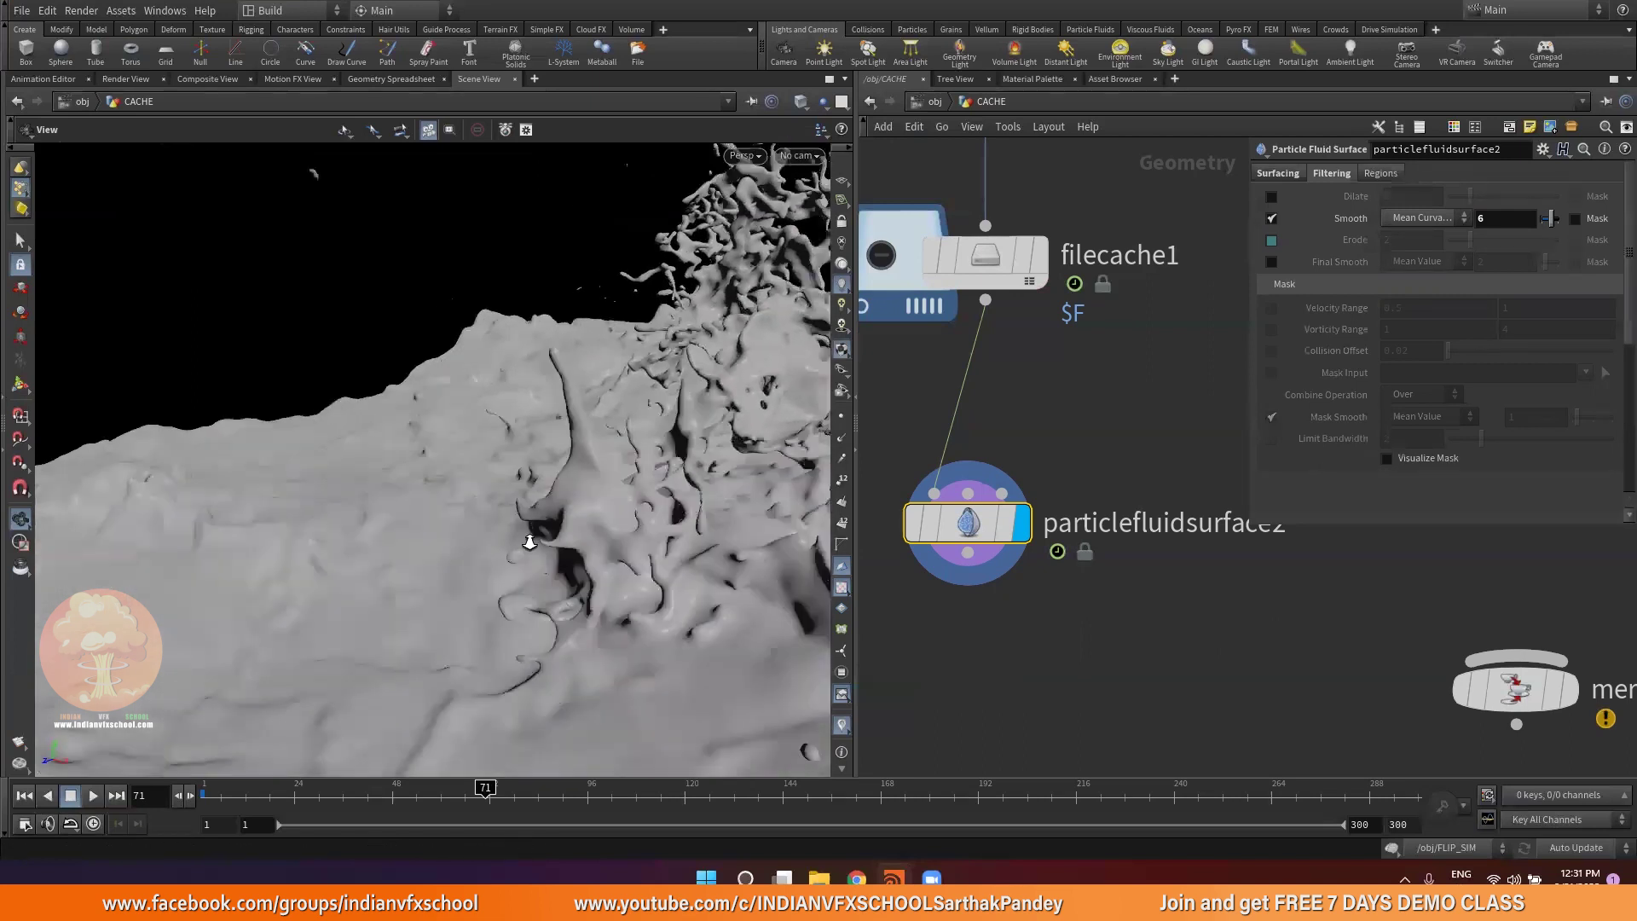
scroll(536, 527, down, 4)
drag(571, 427, 501, 475)
scroll(500, 474, up, 4)
middle_drag(500, 475, 632, 176)
scroll(406, 524, down, 3)
drag(406, 525, 367, 503)
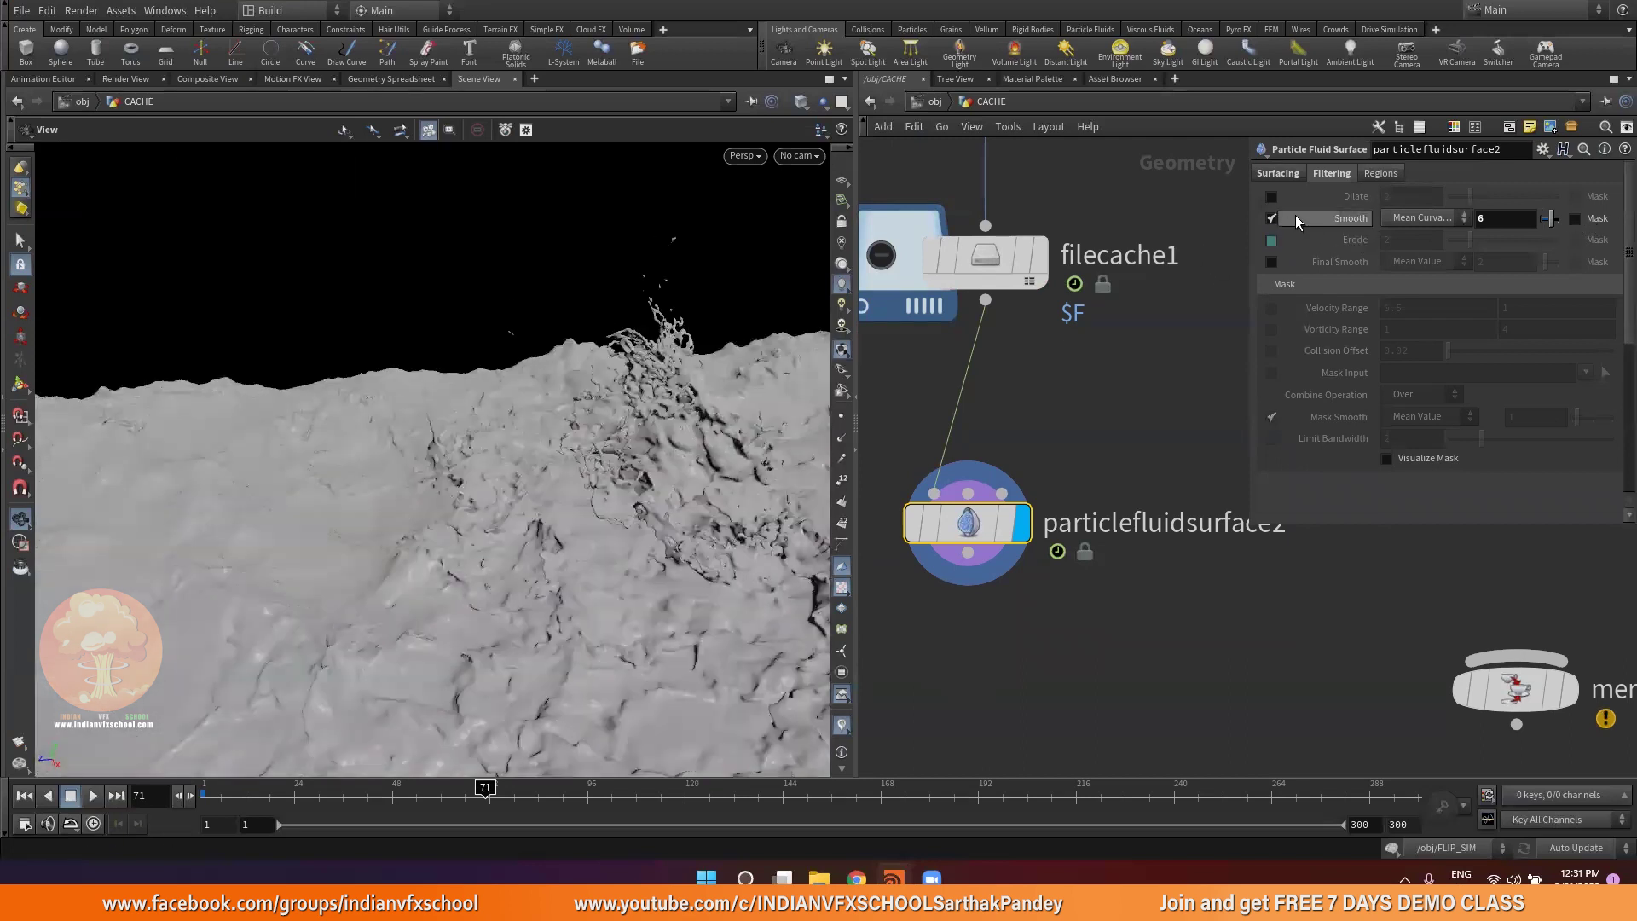
click(1272, 218)
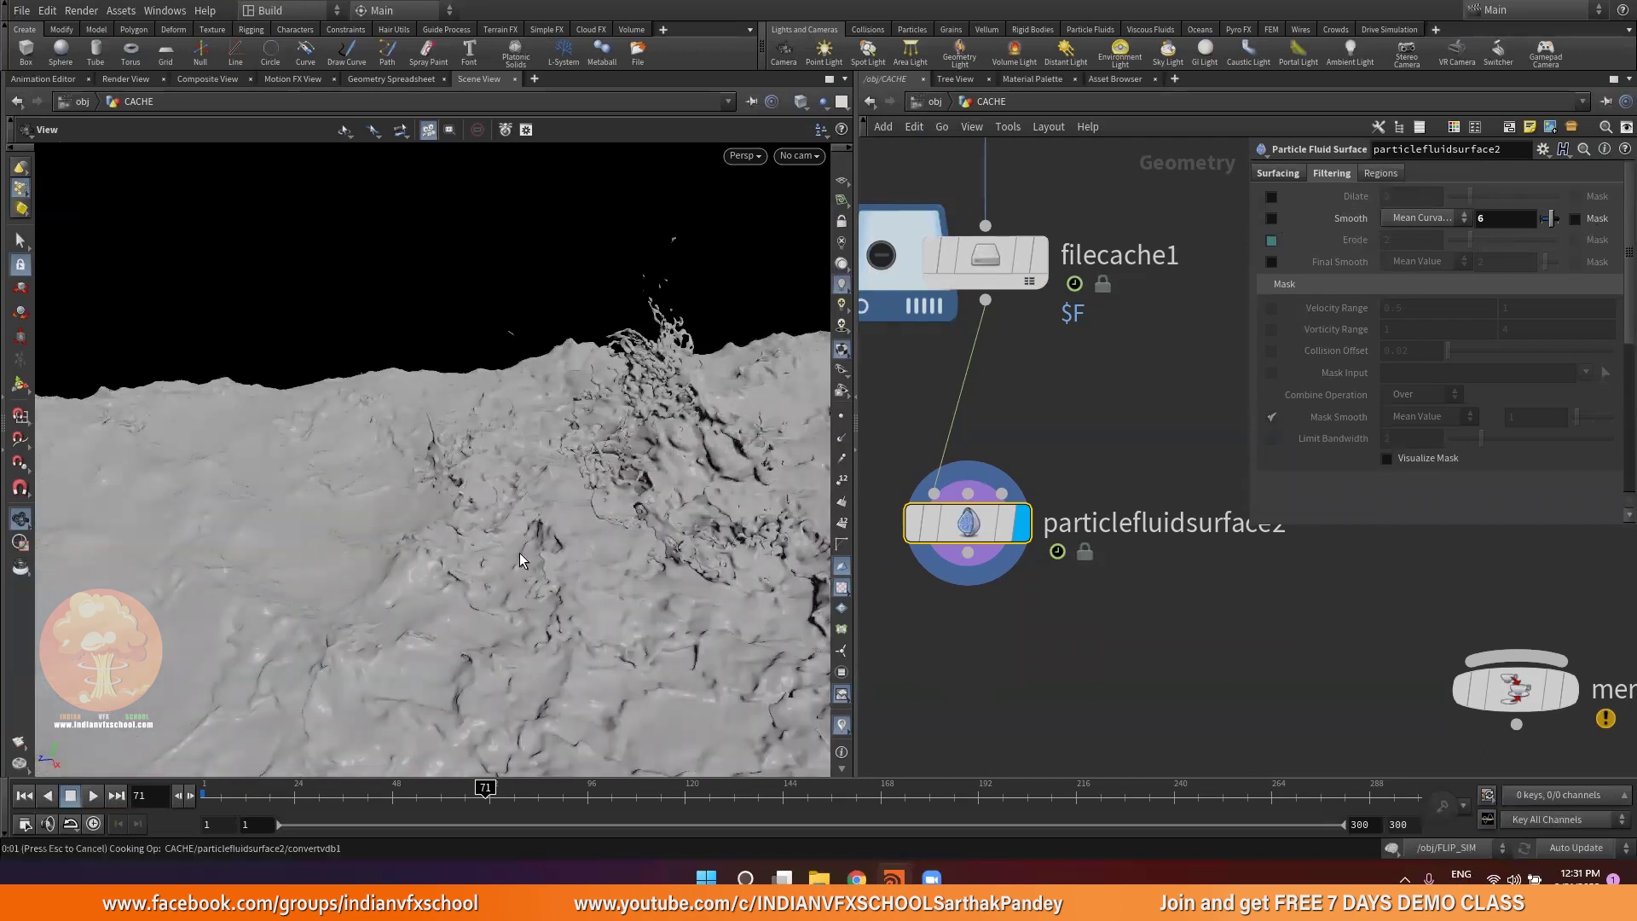
drag(496, 555, 567, 401)
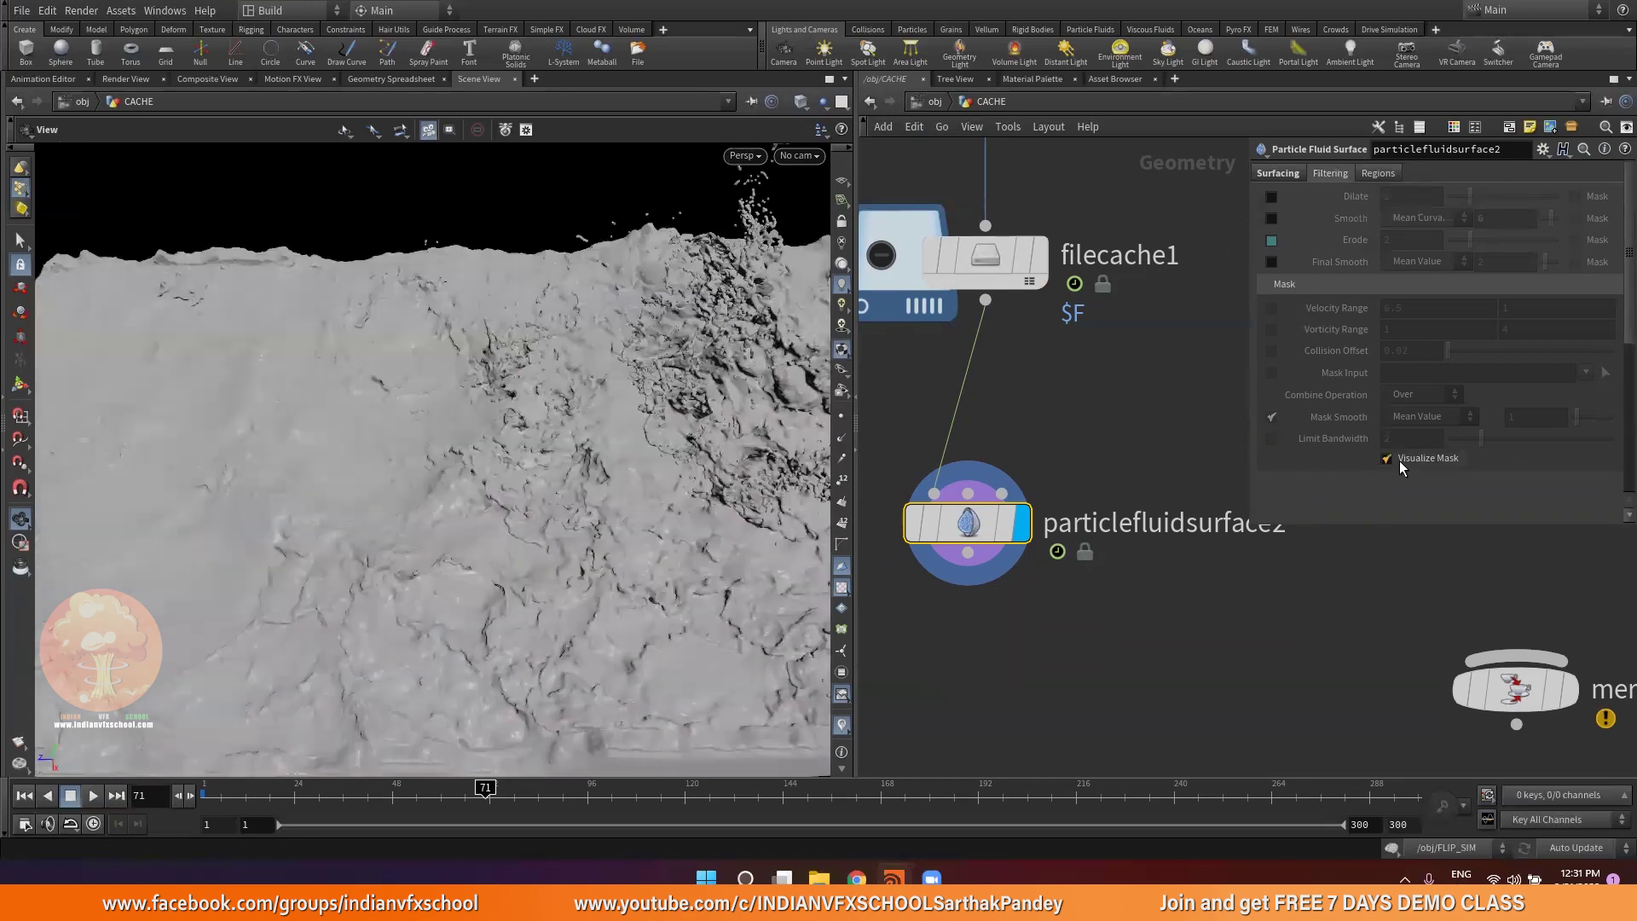
Visualize the filtering mask with a Velocity Range of 0.5 to 1 enabled, examining its colours across the ocean mesh
click(1399, 460)
drag(619, 448, 665, 373)
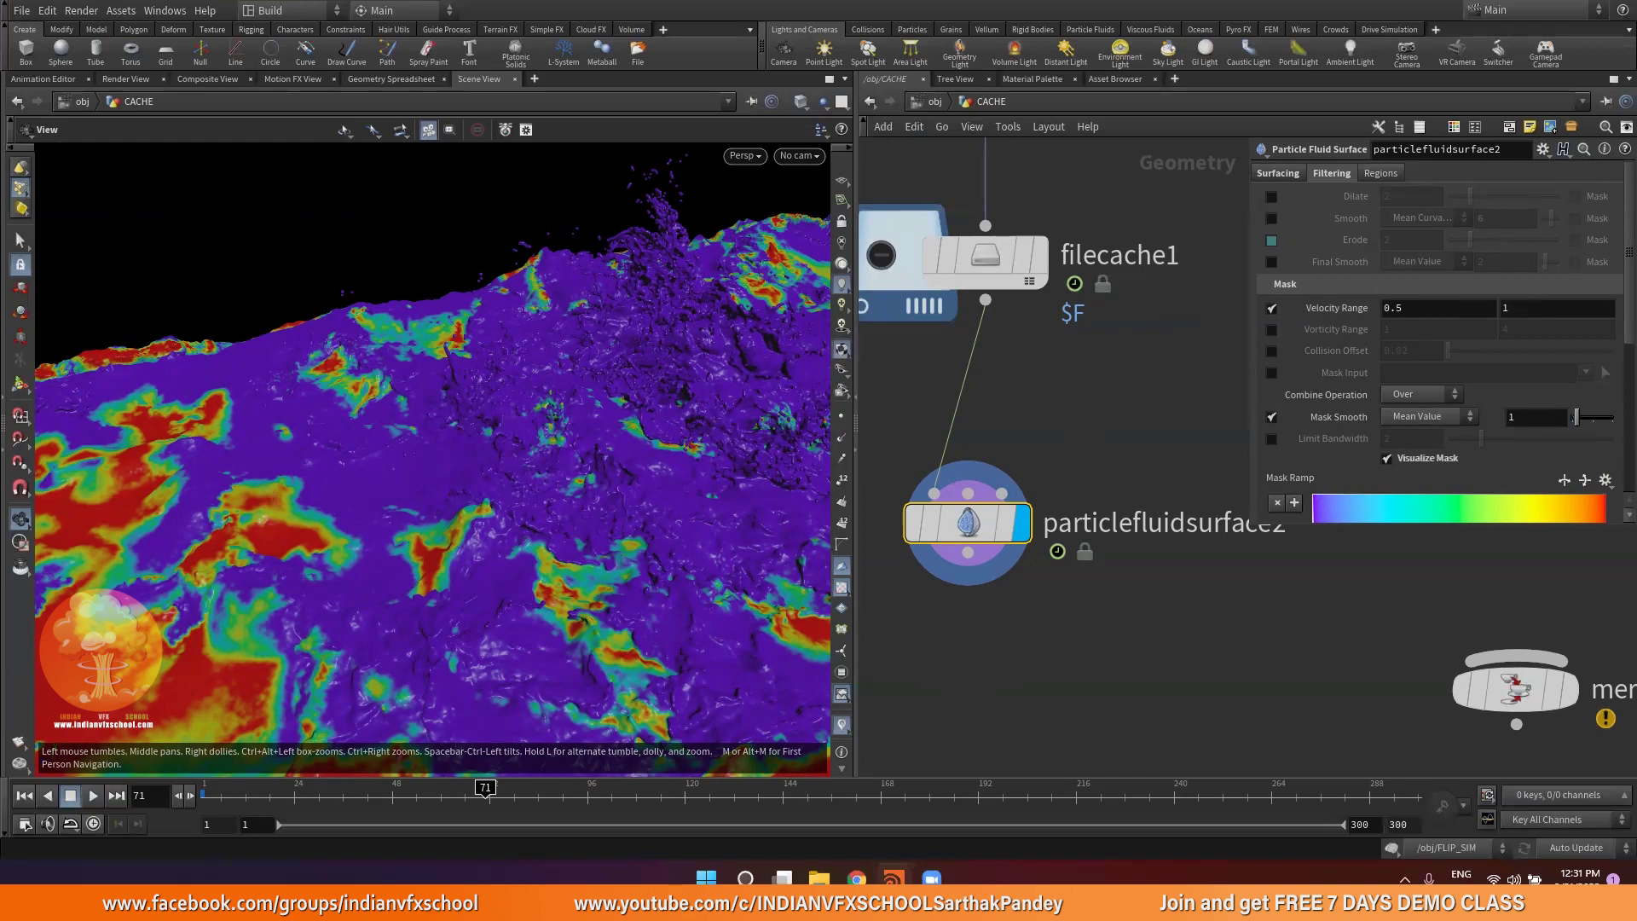
drag(559, 468, 527, 550)
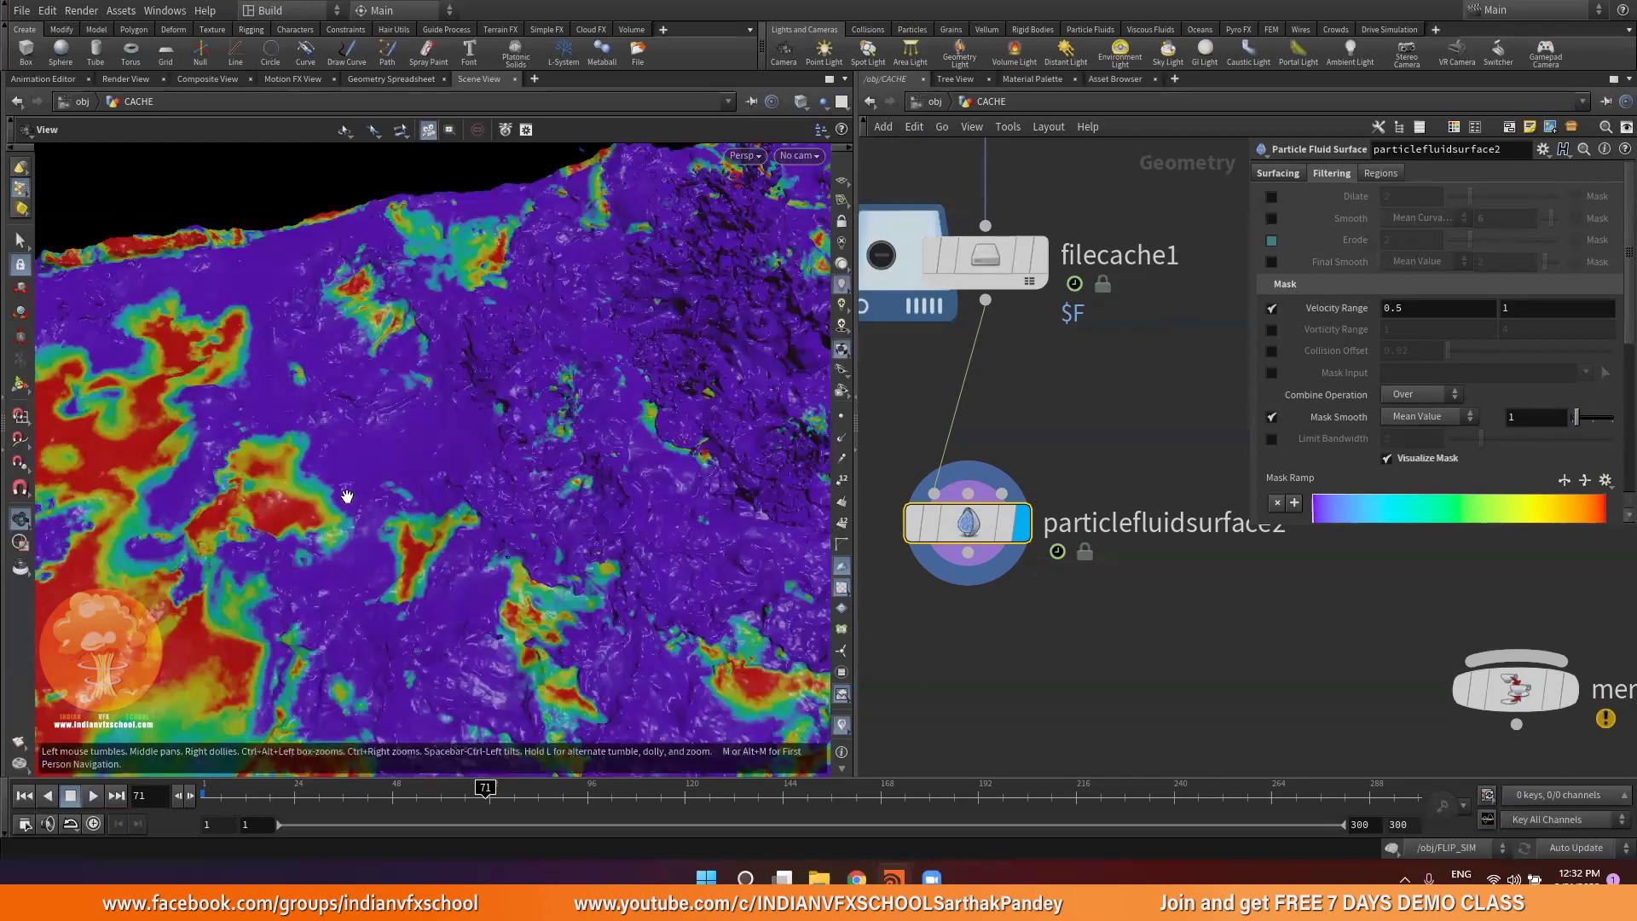
right_drag(512, 436, 506, 556)
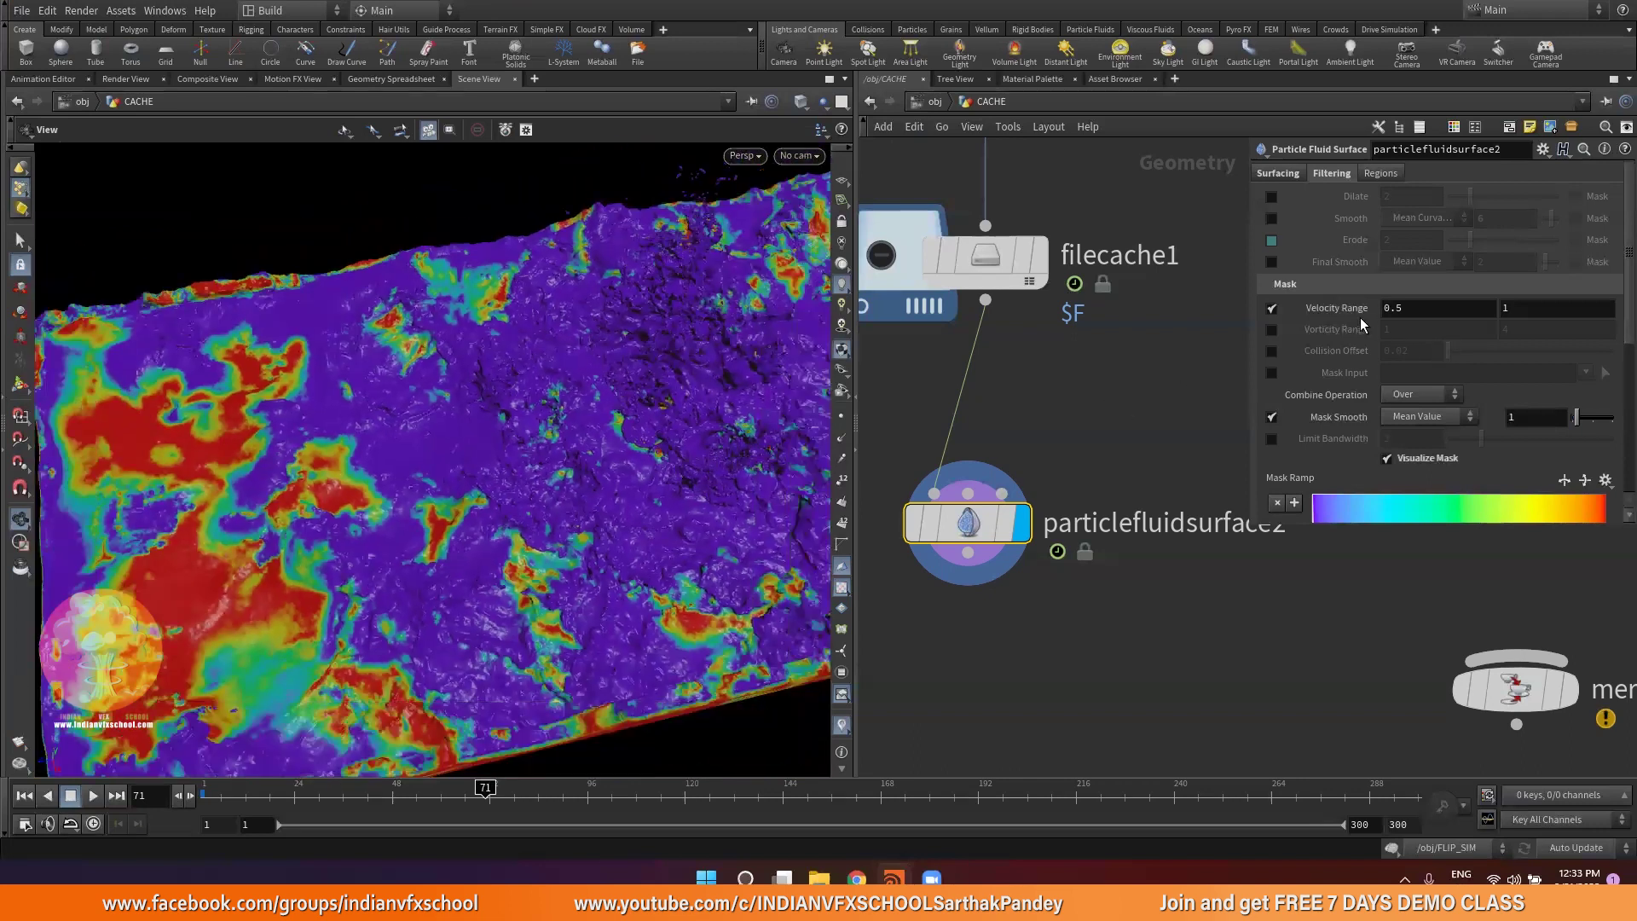
drag(425, 554, 612, 423)
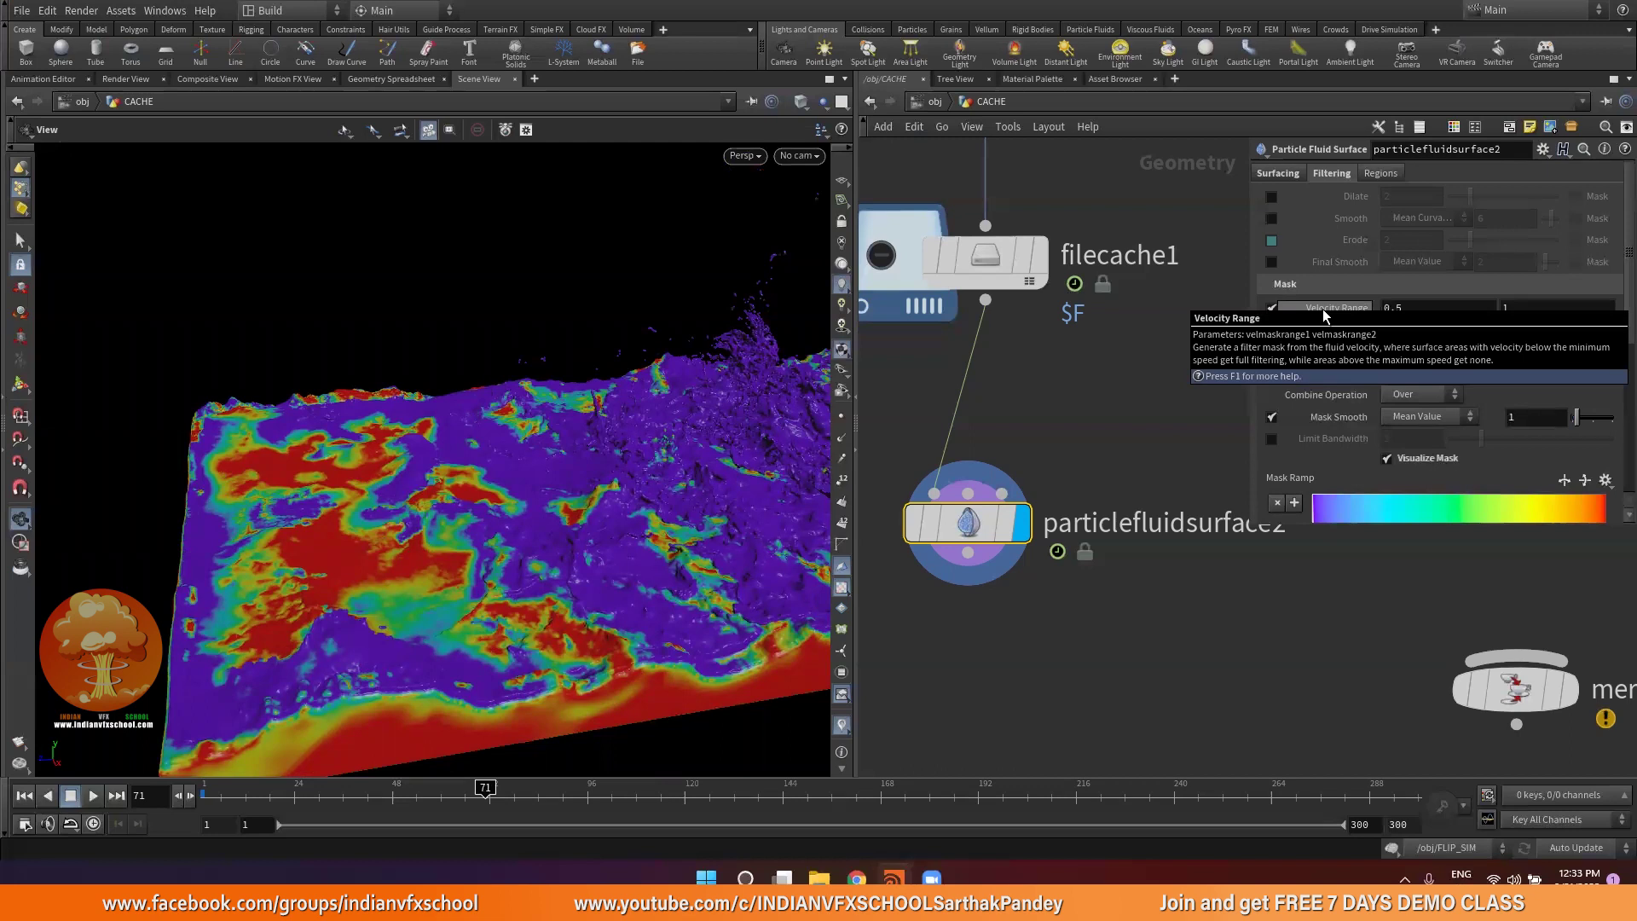
drag(714, 477, 725, 554)
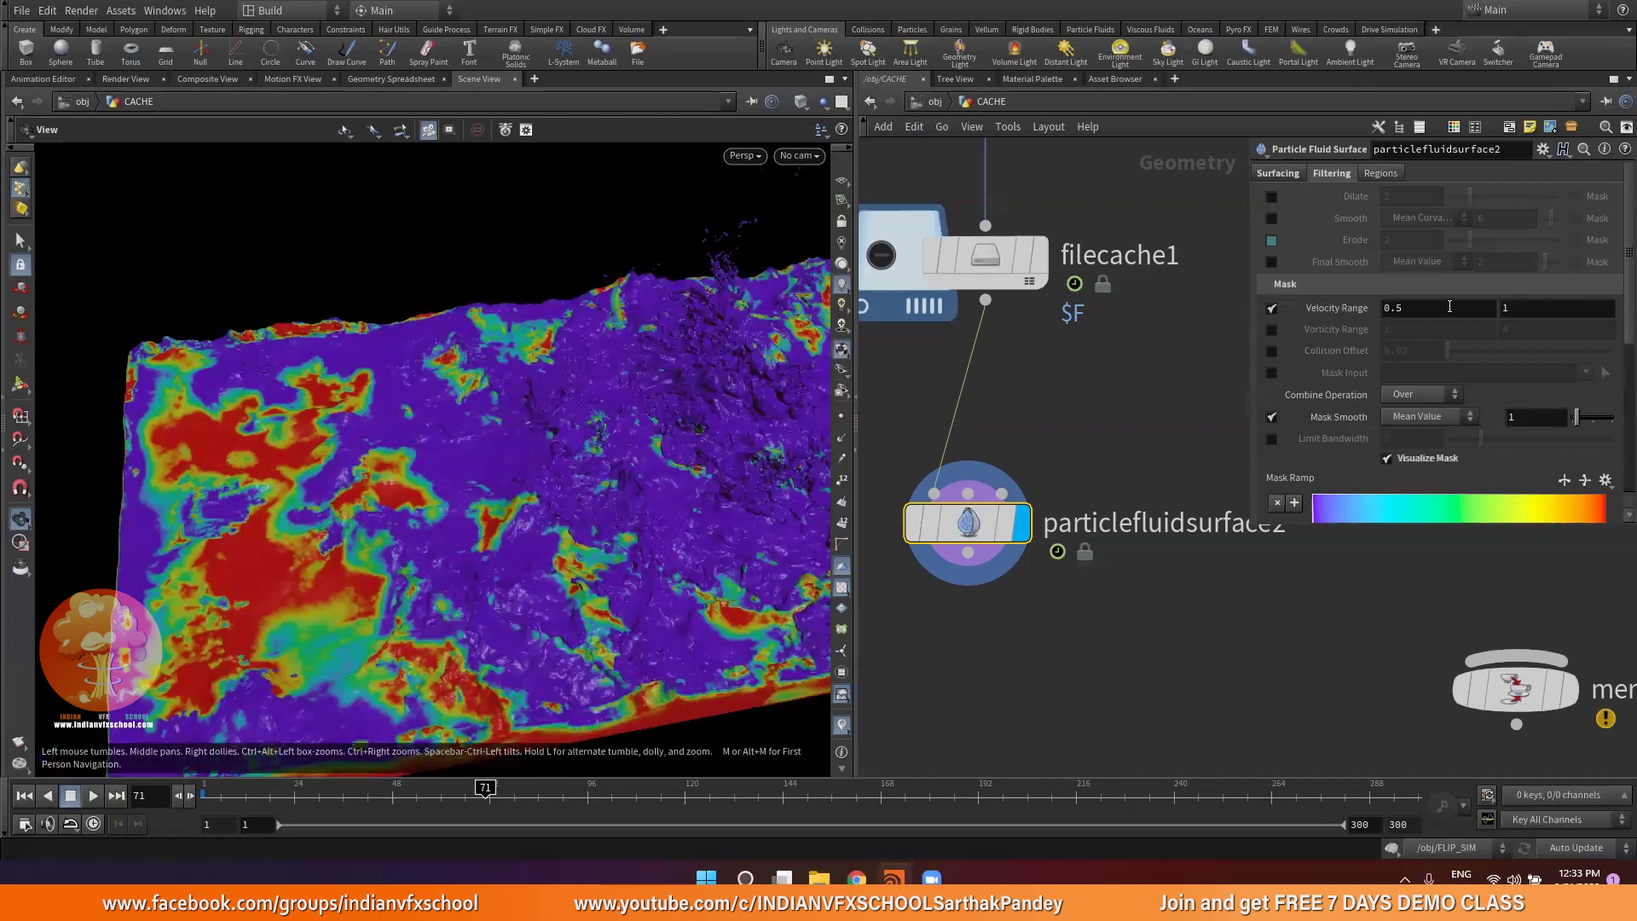
drag(359, 491, 346, 519)
drag(435, 457, 539, 365)
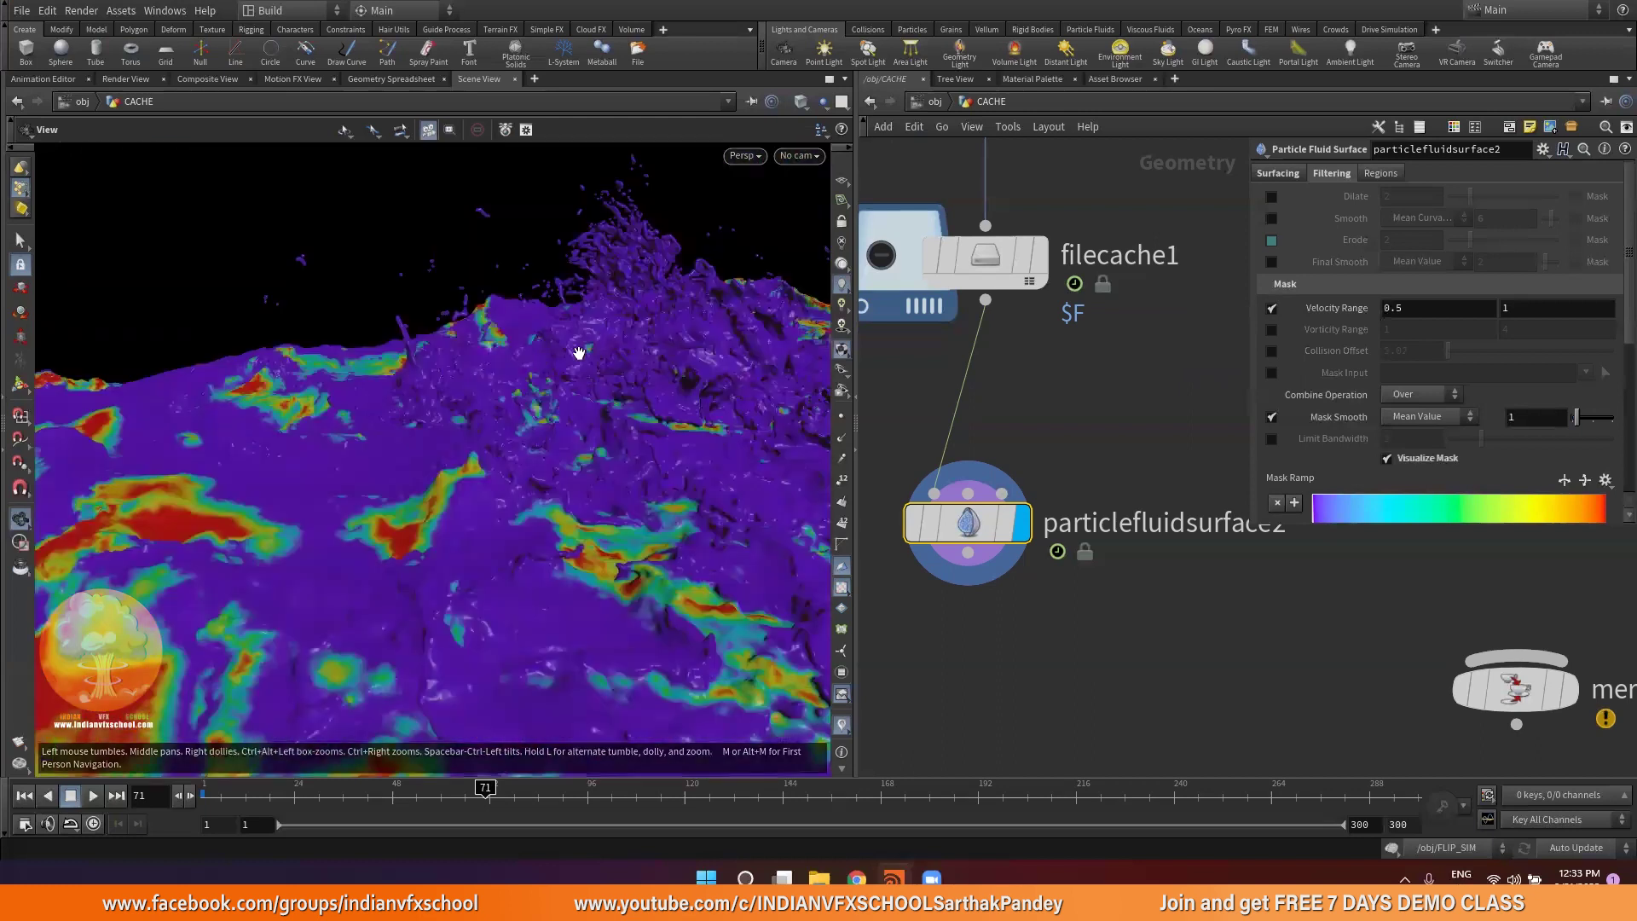
Narrow the mask's Velocity Range by trying an upper value of 0.5 and setting it to 0.55
drag(597, 452, 373, 533)
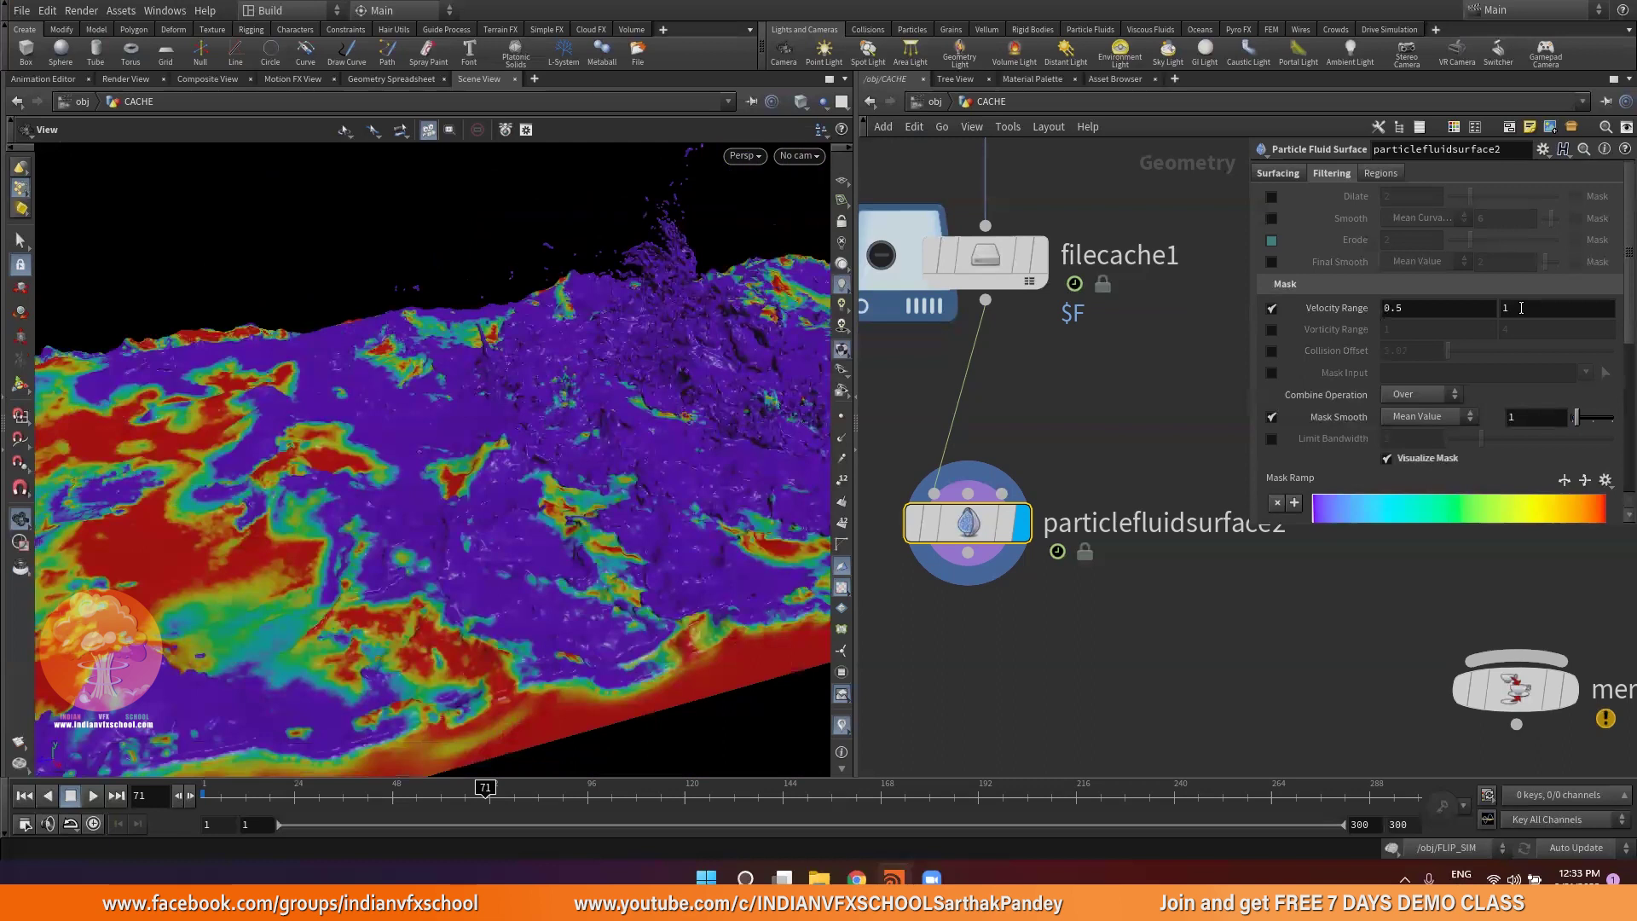
click(1521, 308)
text(.5)
key(Return)
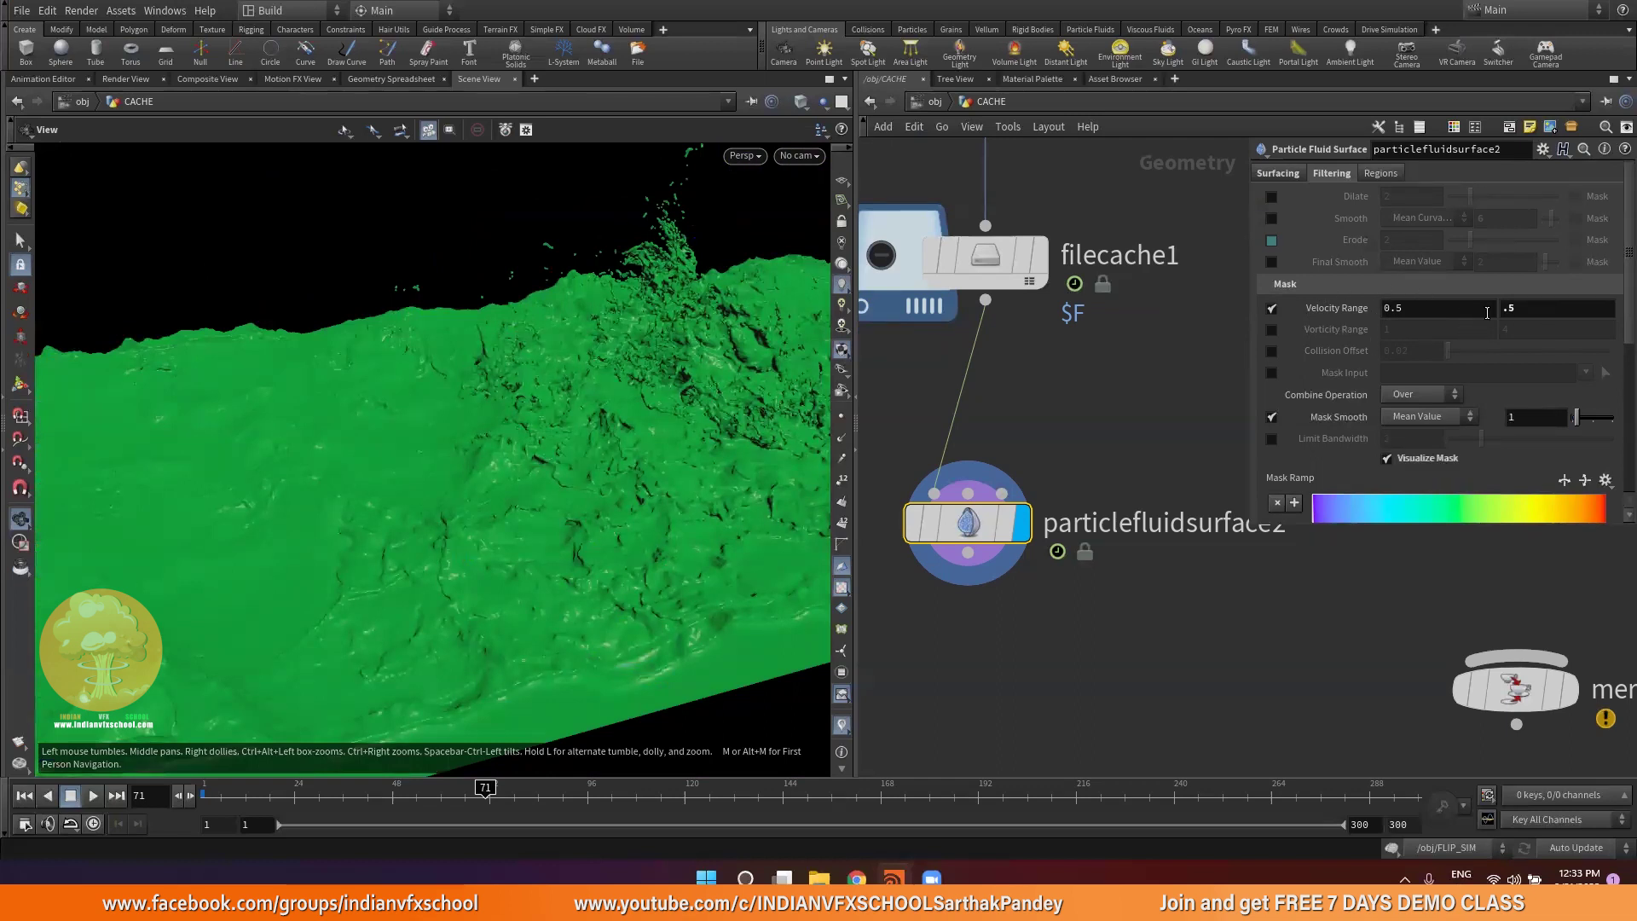
click(1540, 308)
text(5)
key(Return)
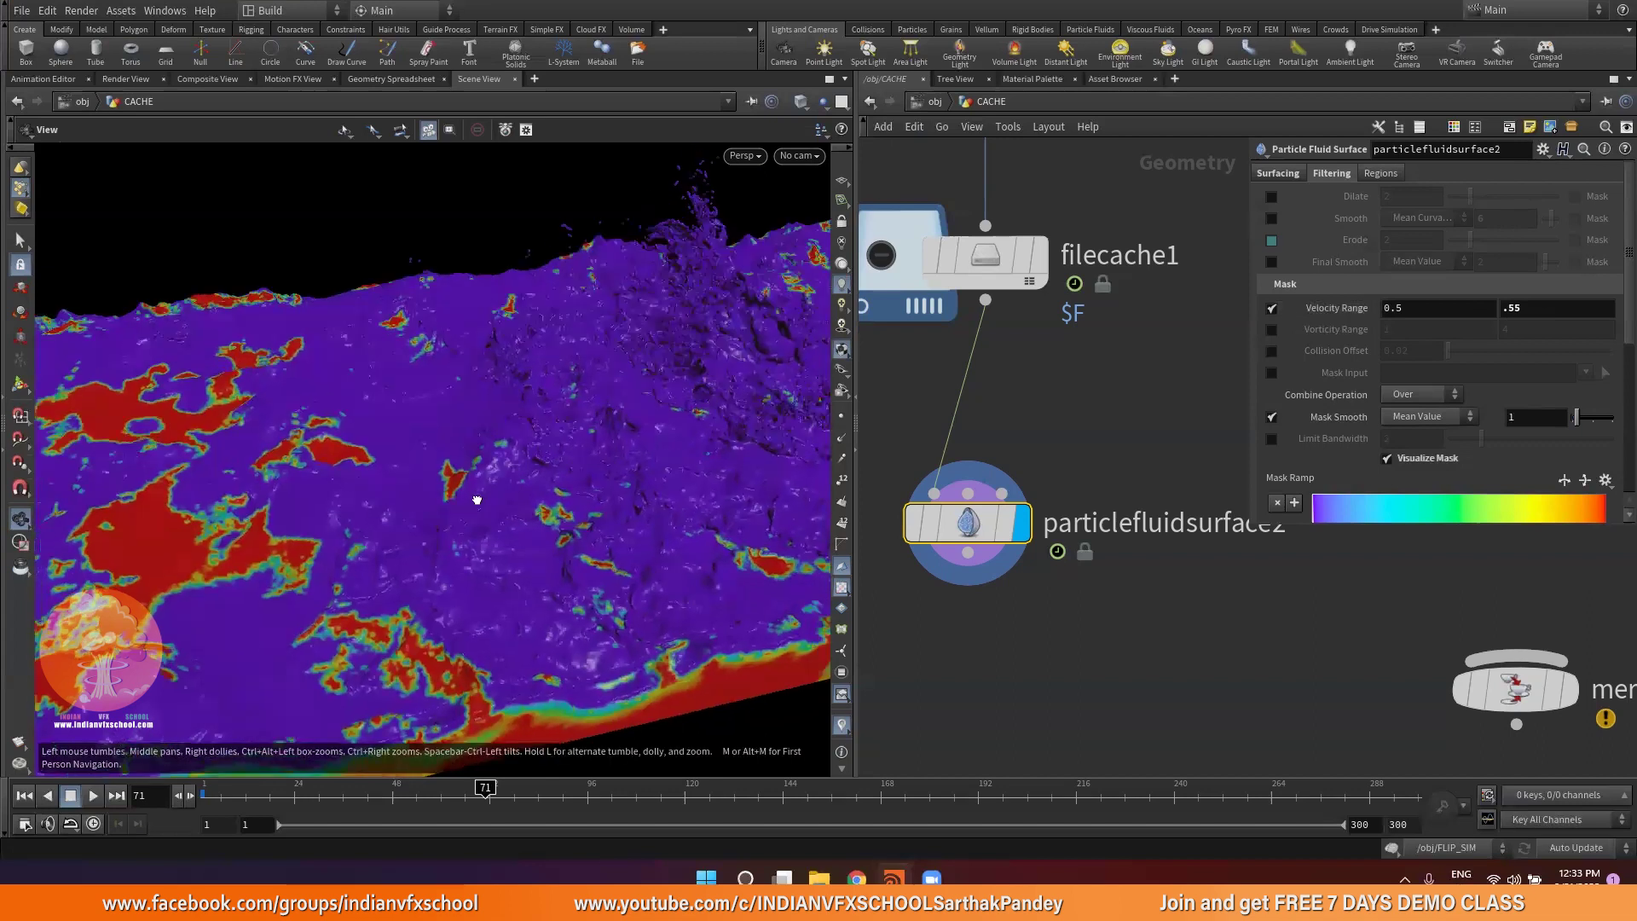
mouse_move(1314, 312)
middle_down()
mouse_move(1425, 305)
mouse_move(1311, 309)
middle_up()
middle_drag(687, 324, 656, 325)
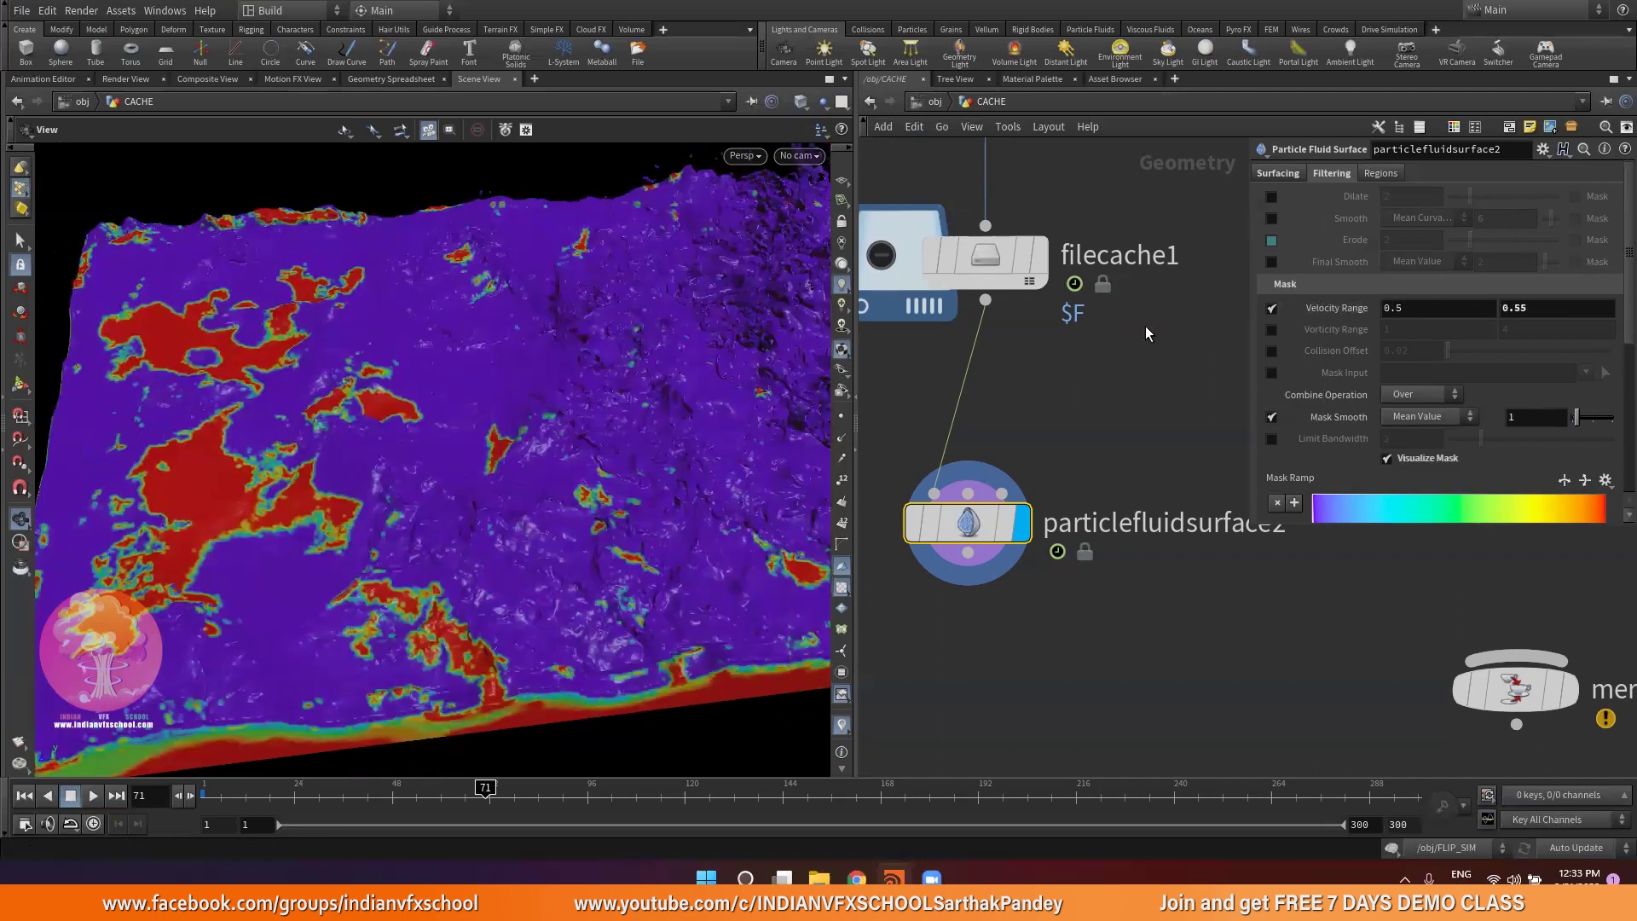
Try a Velocity Range of 1.8 to 1.85 and inspect the mask colours on the flat water and splash
middle_drag(1312, 313, 1424, 313)
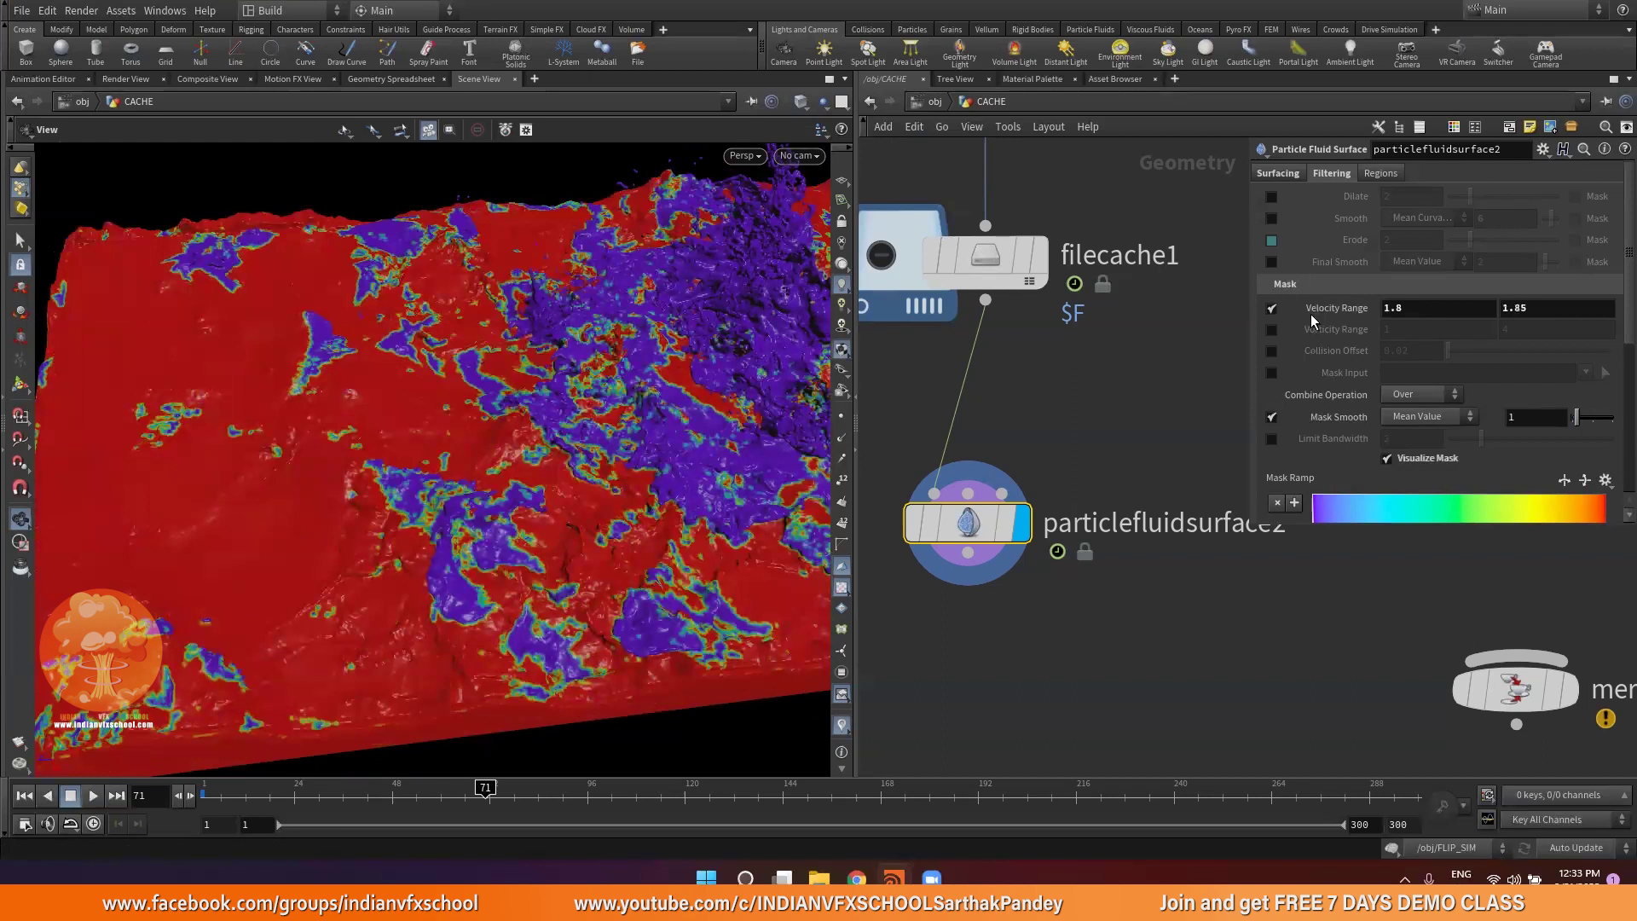
drag(629, 339, 554, 409)
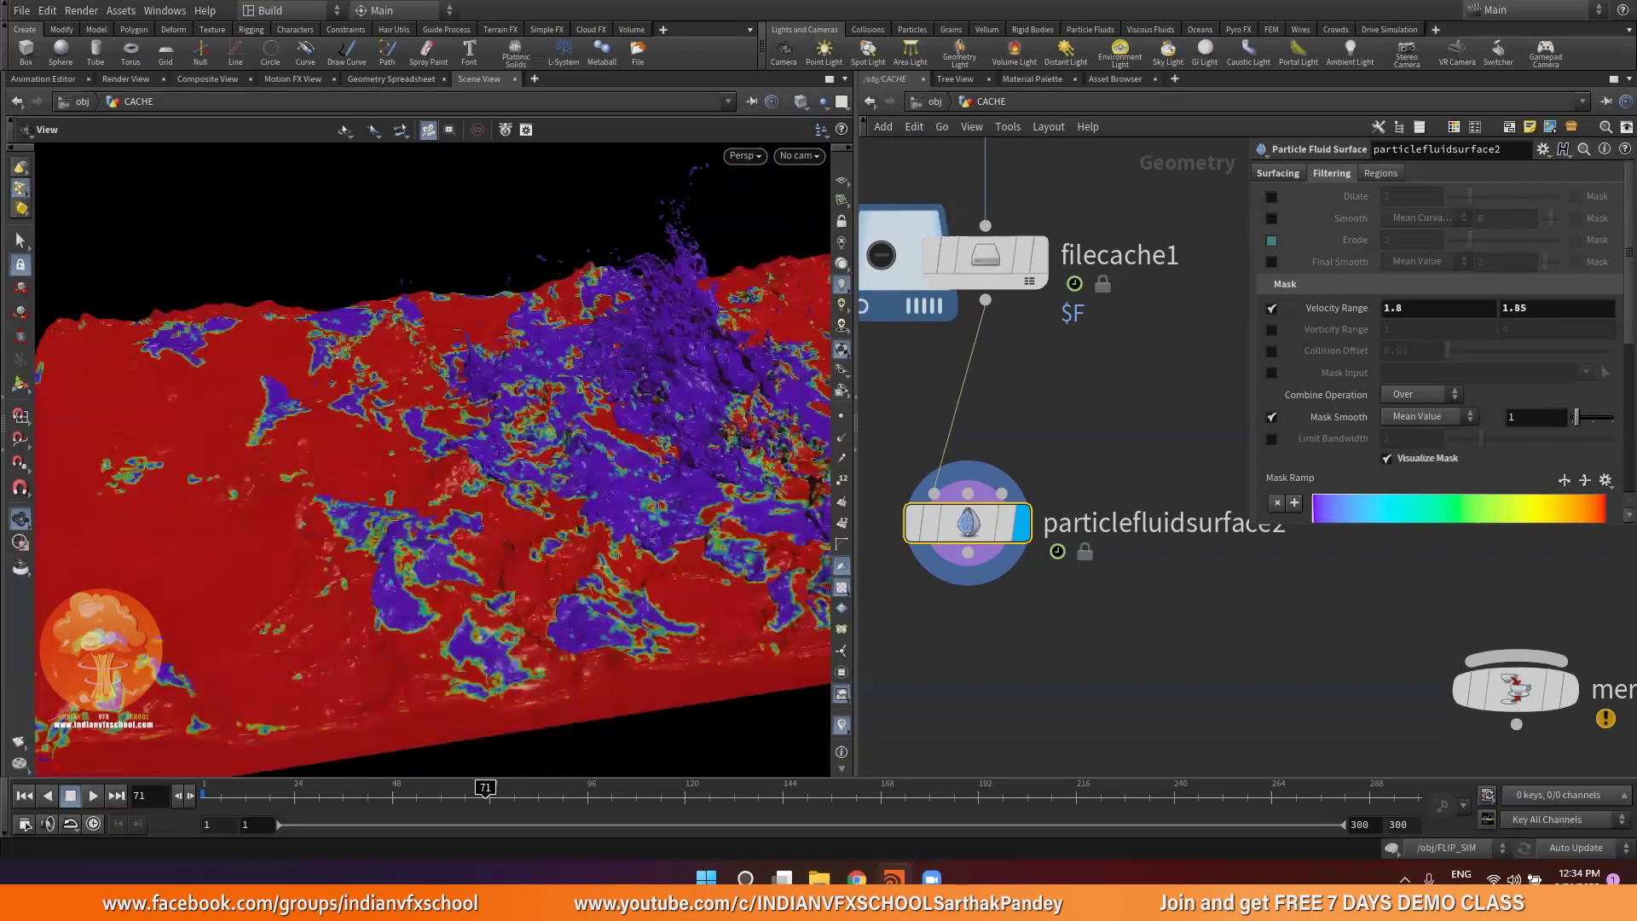
drag(311, 380, 376, 457)
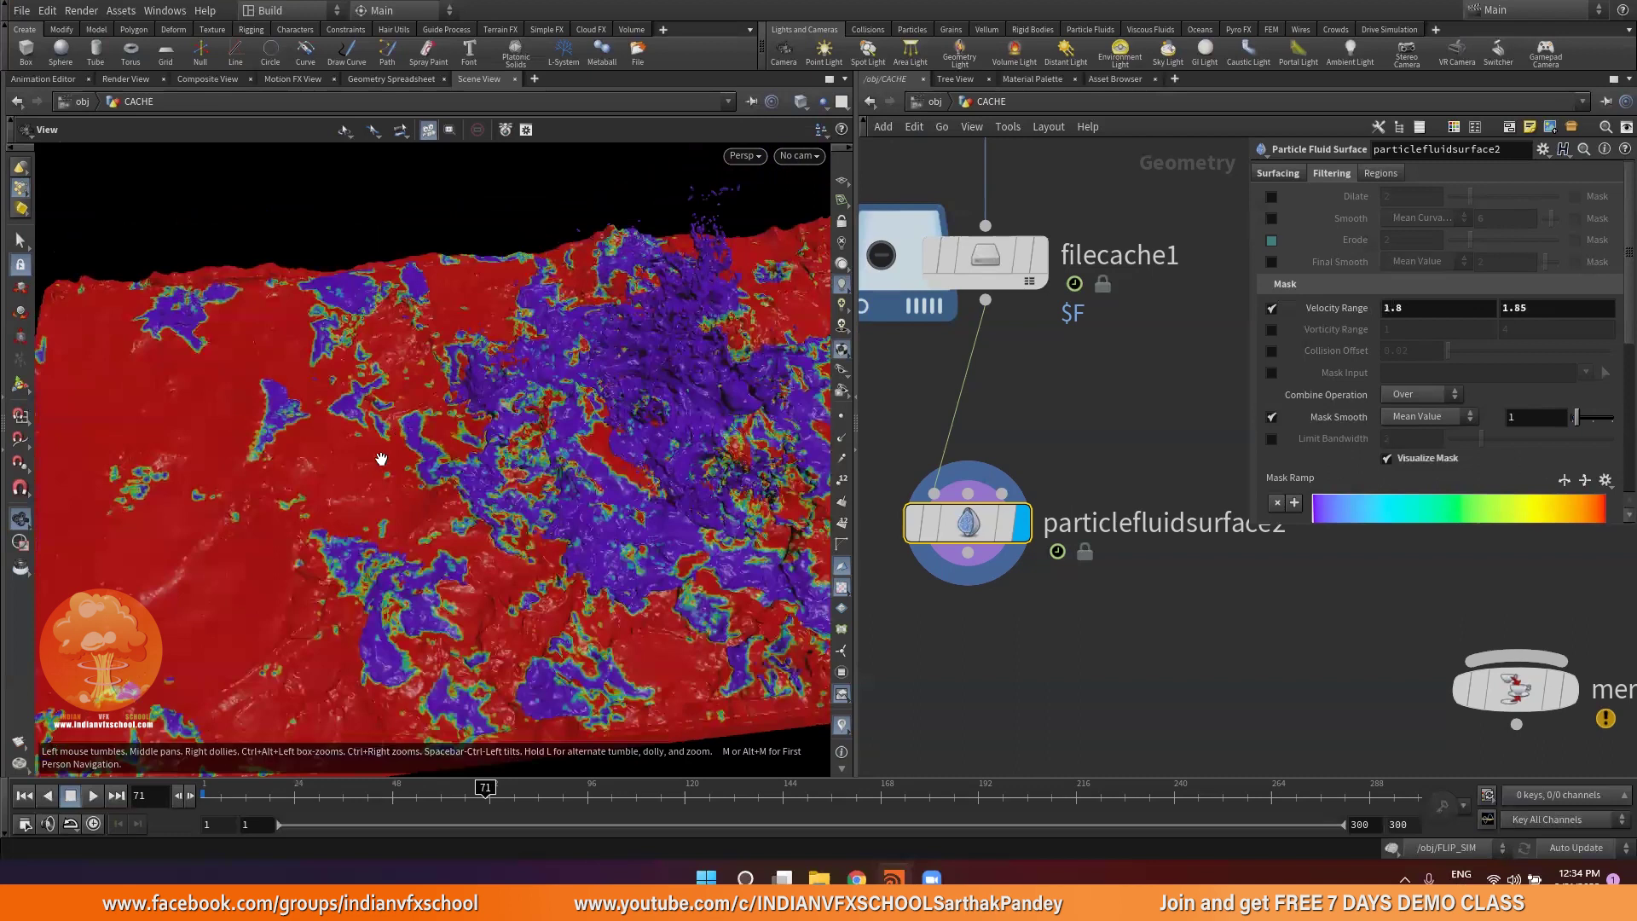
drag(496, 394, 263, 585)
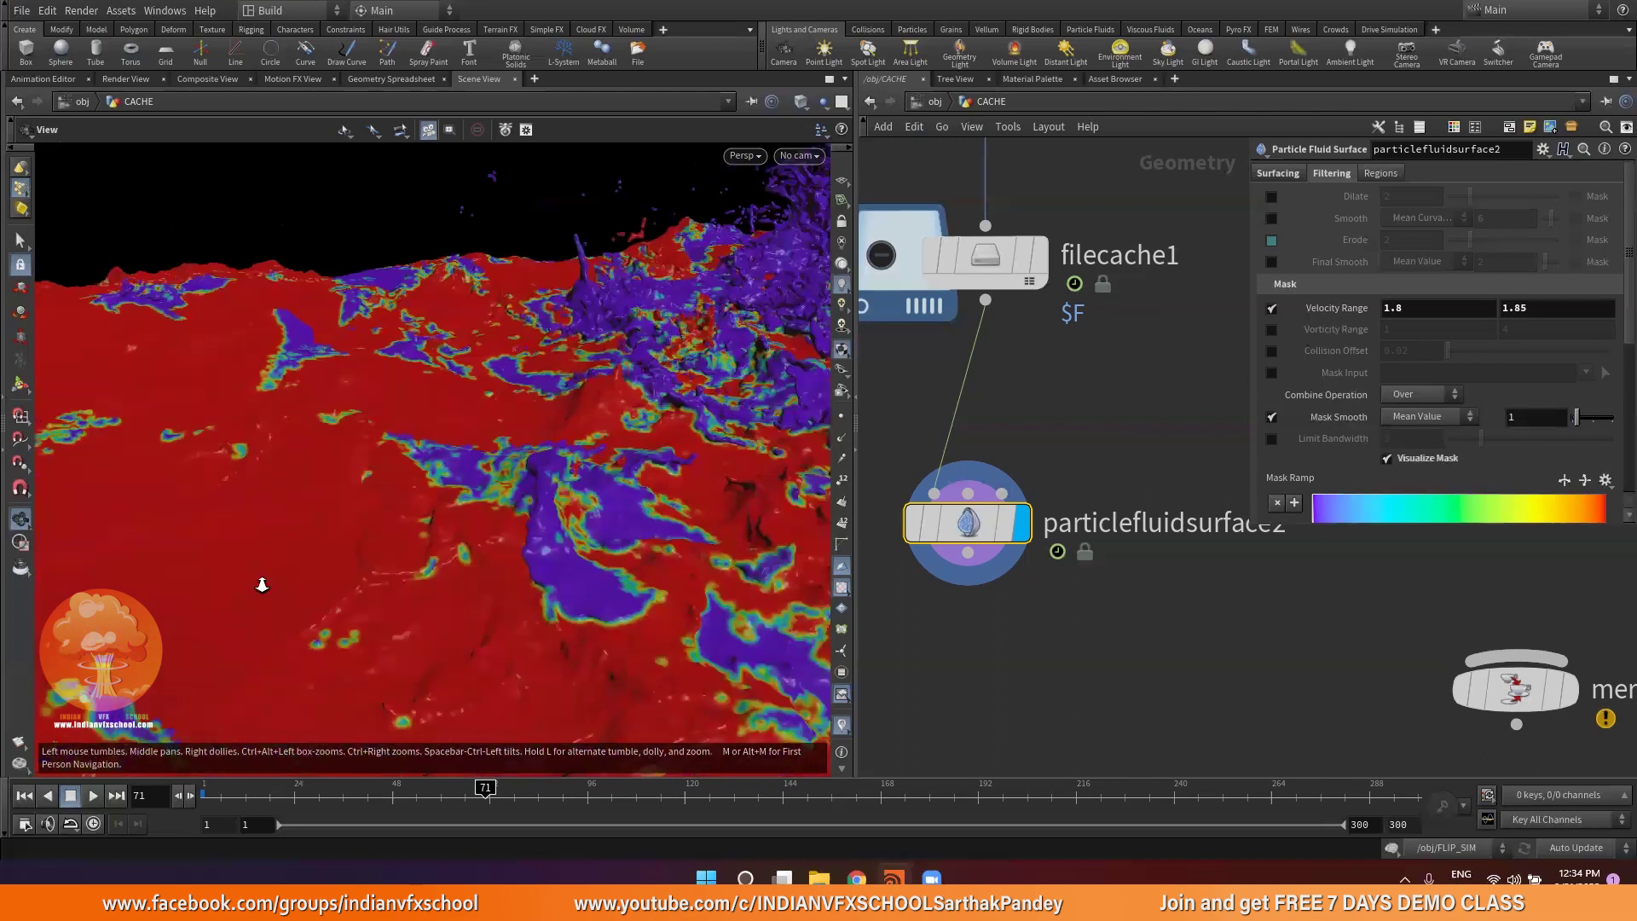
right_drag(262, 585, 245, 571)
drag(245, 570, 420, 555)
Set the Velocity Range to 3 to 3.05 and inspect the mask around the splash
middle_drag(1301, 309, 1439, 307)
alt+drag(384, 451, 367, 547)
drag(409, 424, 405, 385)
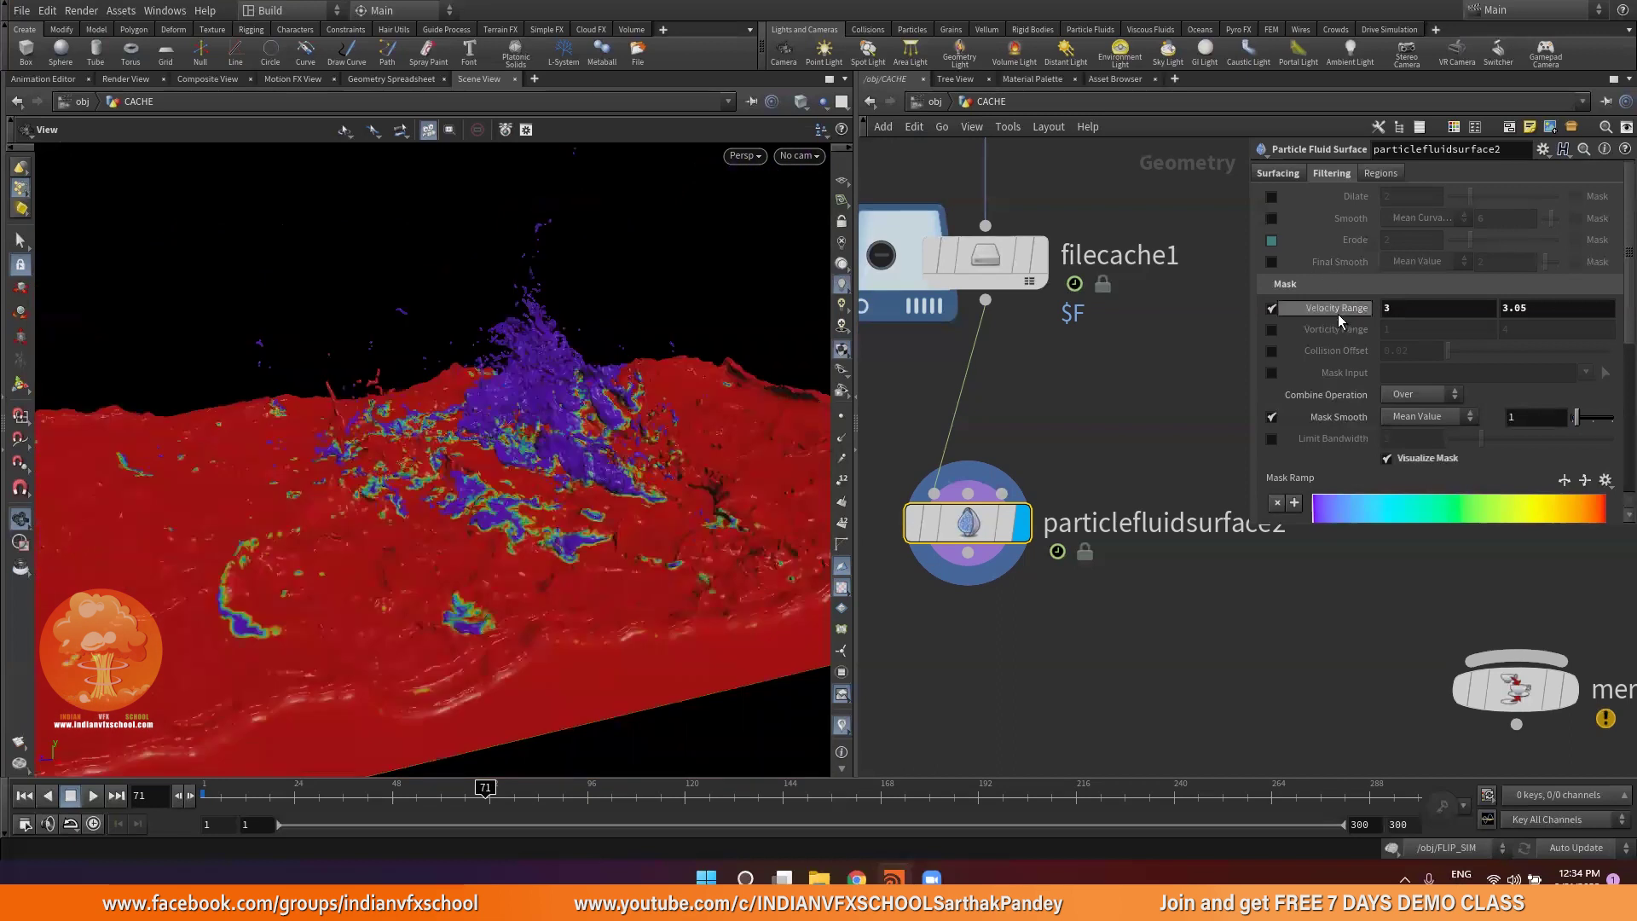
right_drag(553, 359, 515, 406)
drag(515, 406, 538, 441)
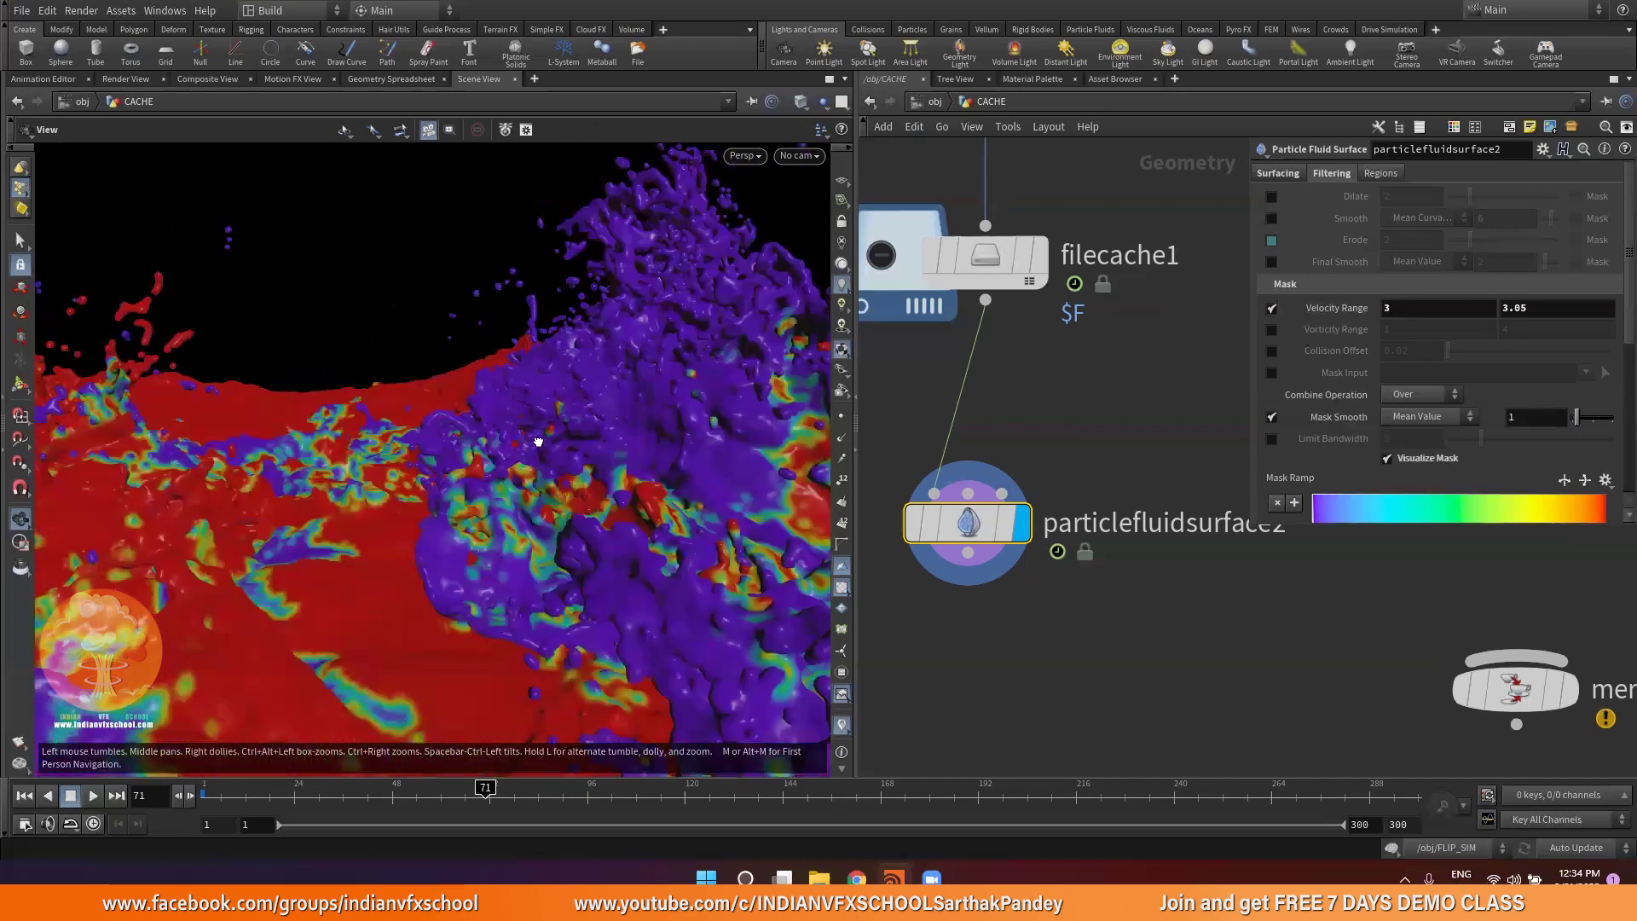
right_drag(539, 441, 515, 387)
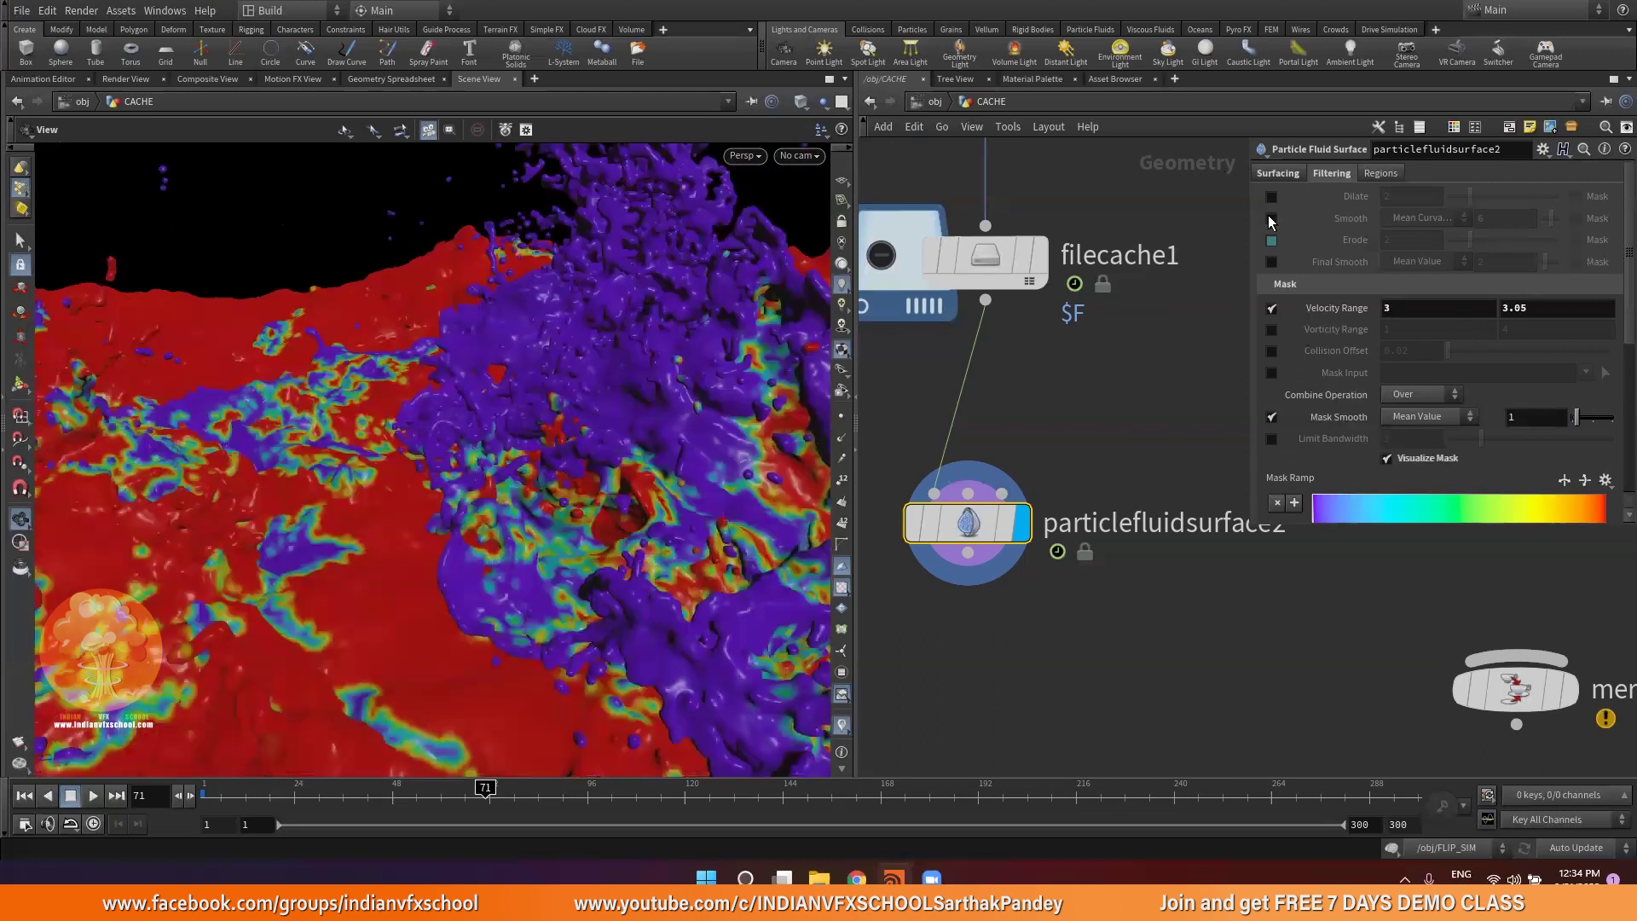
Enable the Smooth filter with Mean Curvature at 6, restrict it with the mask, and compare the splash with the flat water
click(1271, 220)
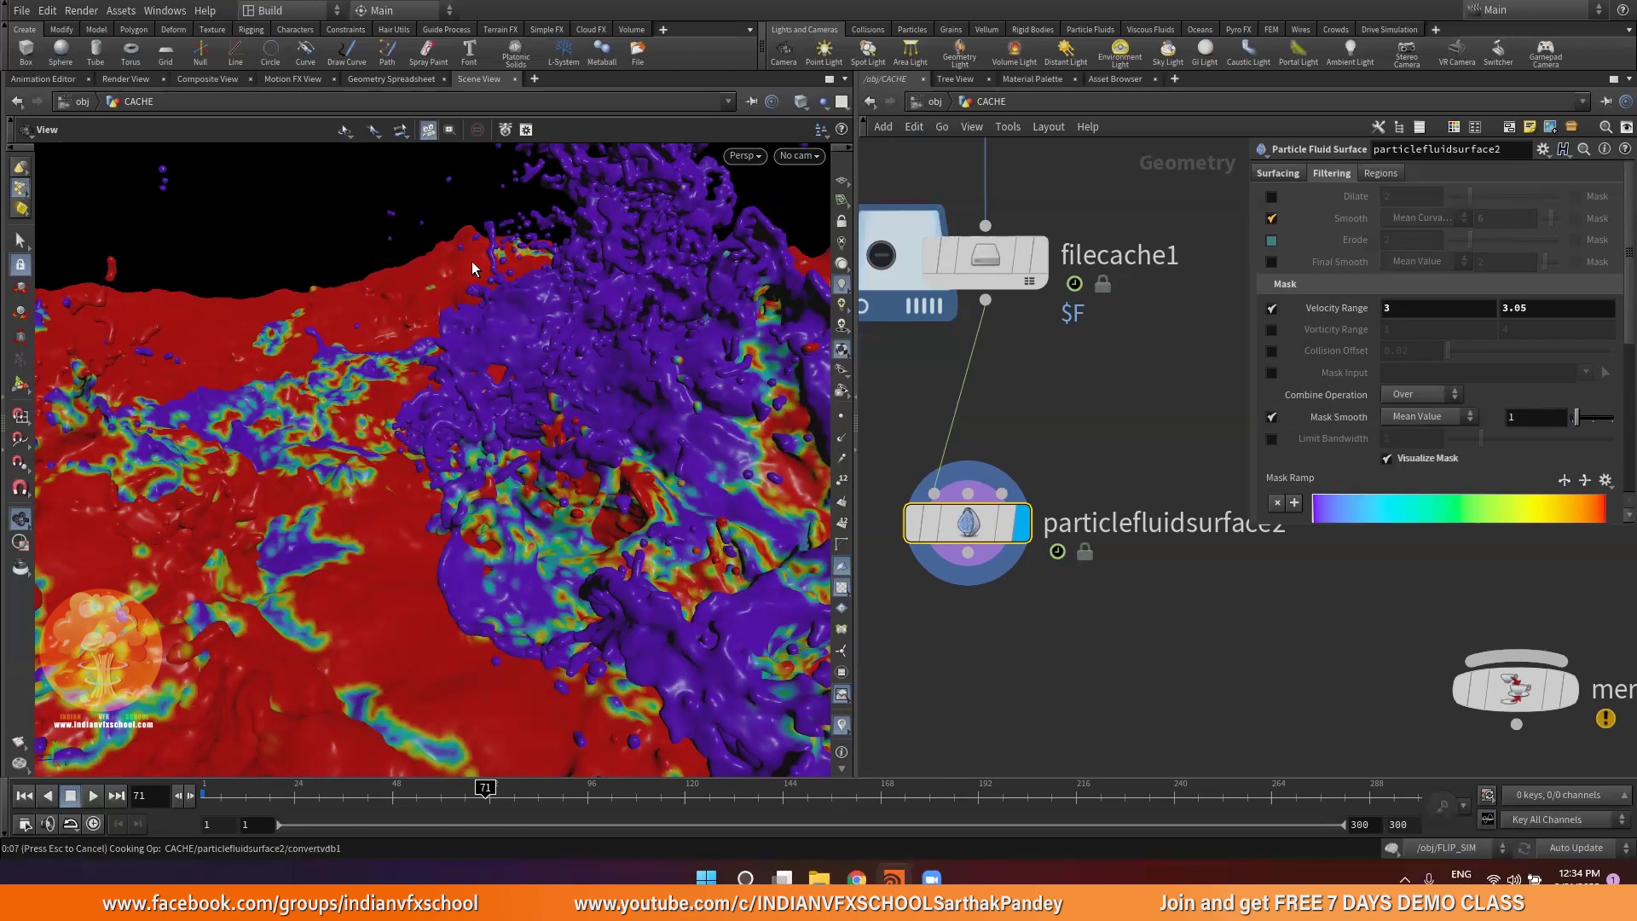
drag(563, 223, 574, 393)
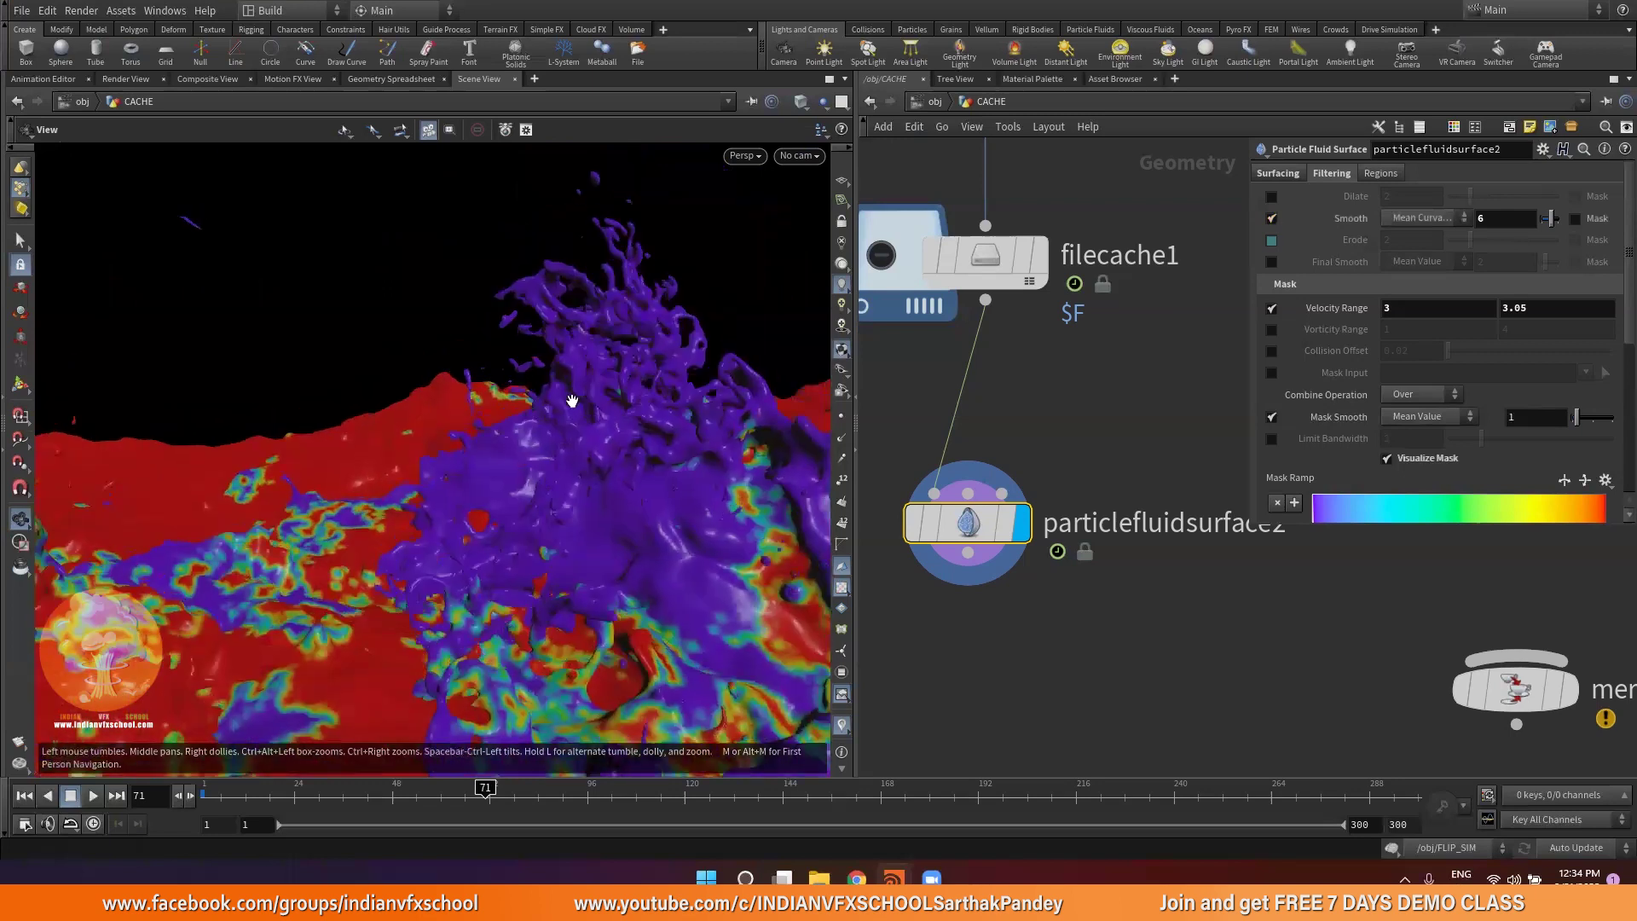
click(1574, 219)
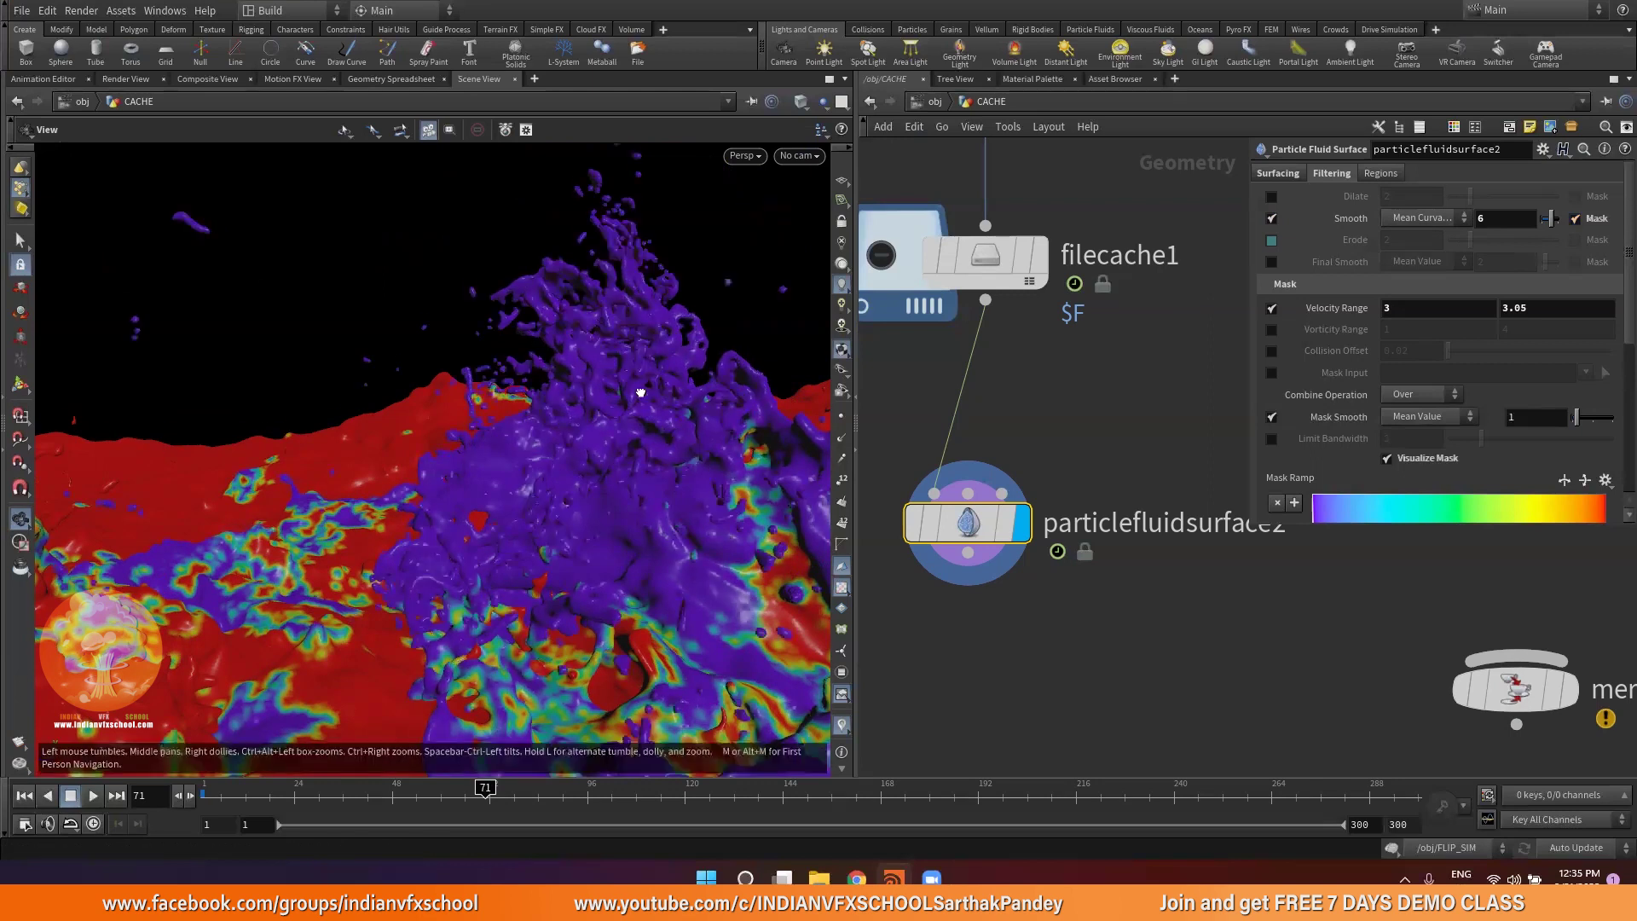
drag(641, 393, 645, 462)
drag(571, 335, 675, 263)
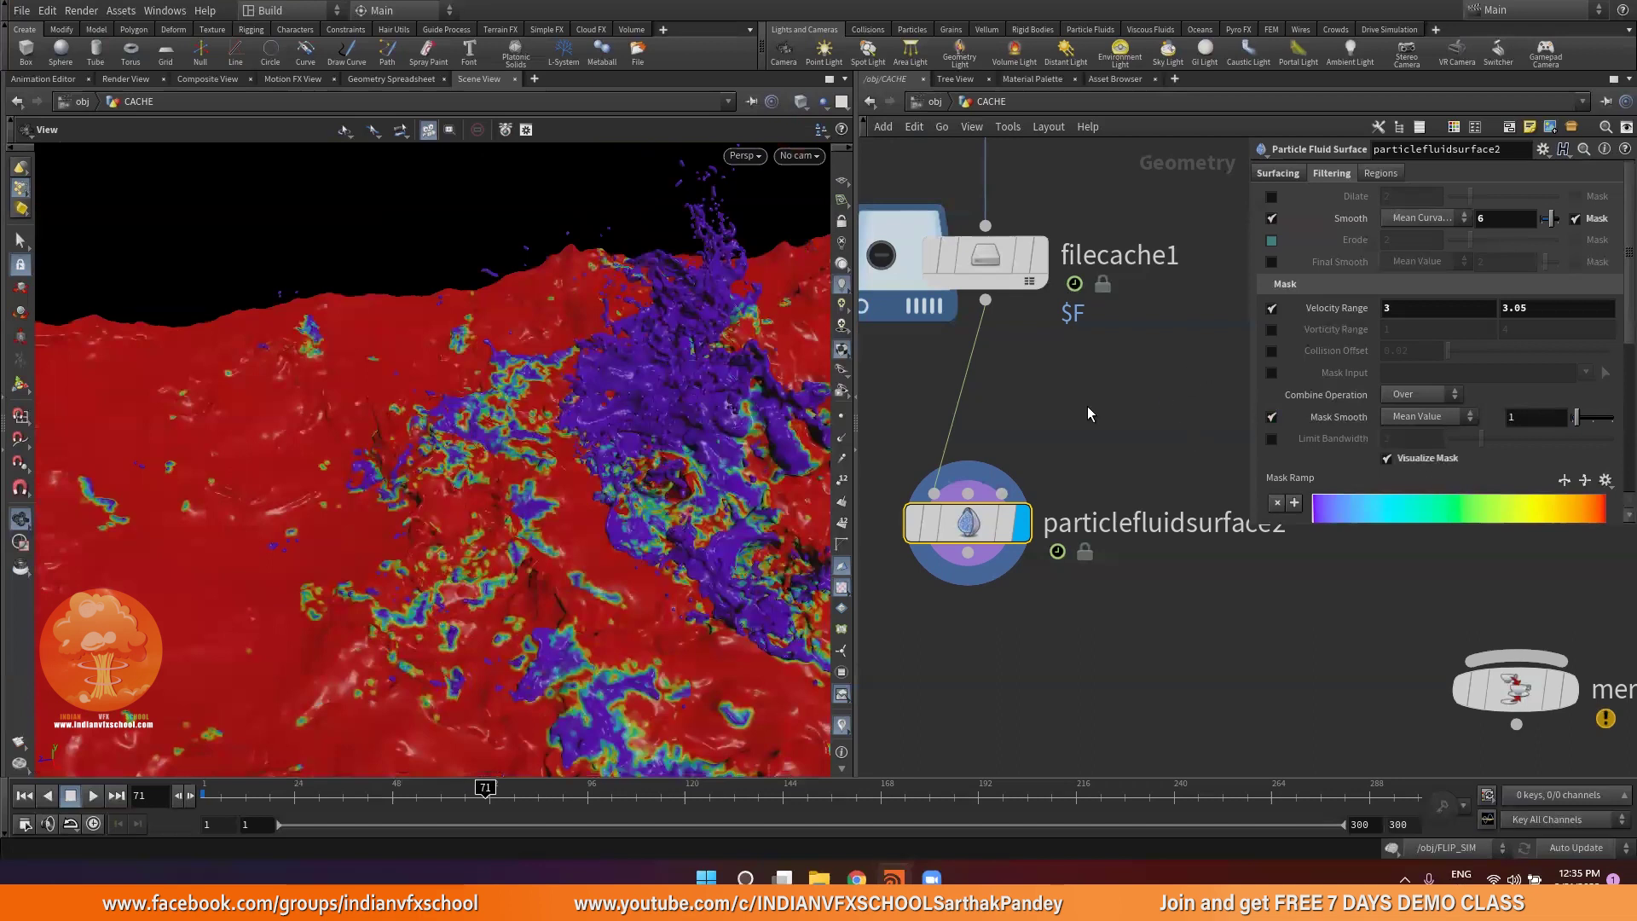
drag(500, 439, 415, 545)
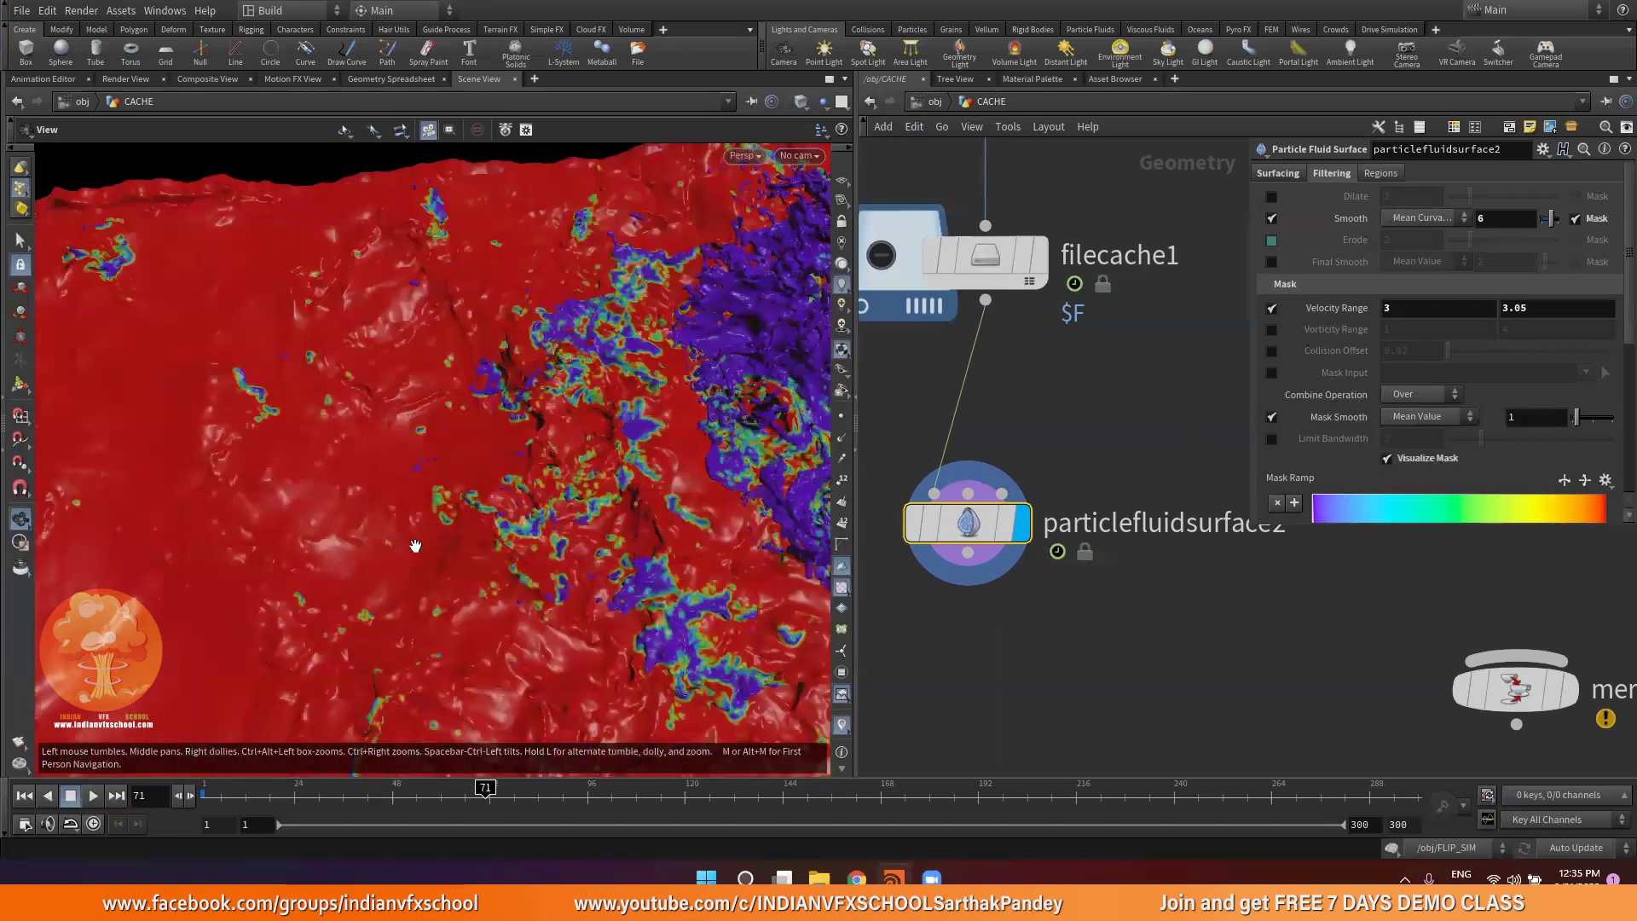
mouse_move(419, 484)
mouse_down()
mouse_move(323, 525)
mouse_move(326, 540)
mouse_move(452, 520)
mouse_move(435, 503)
mouse_up()
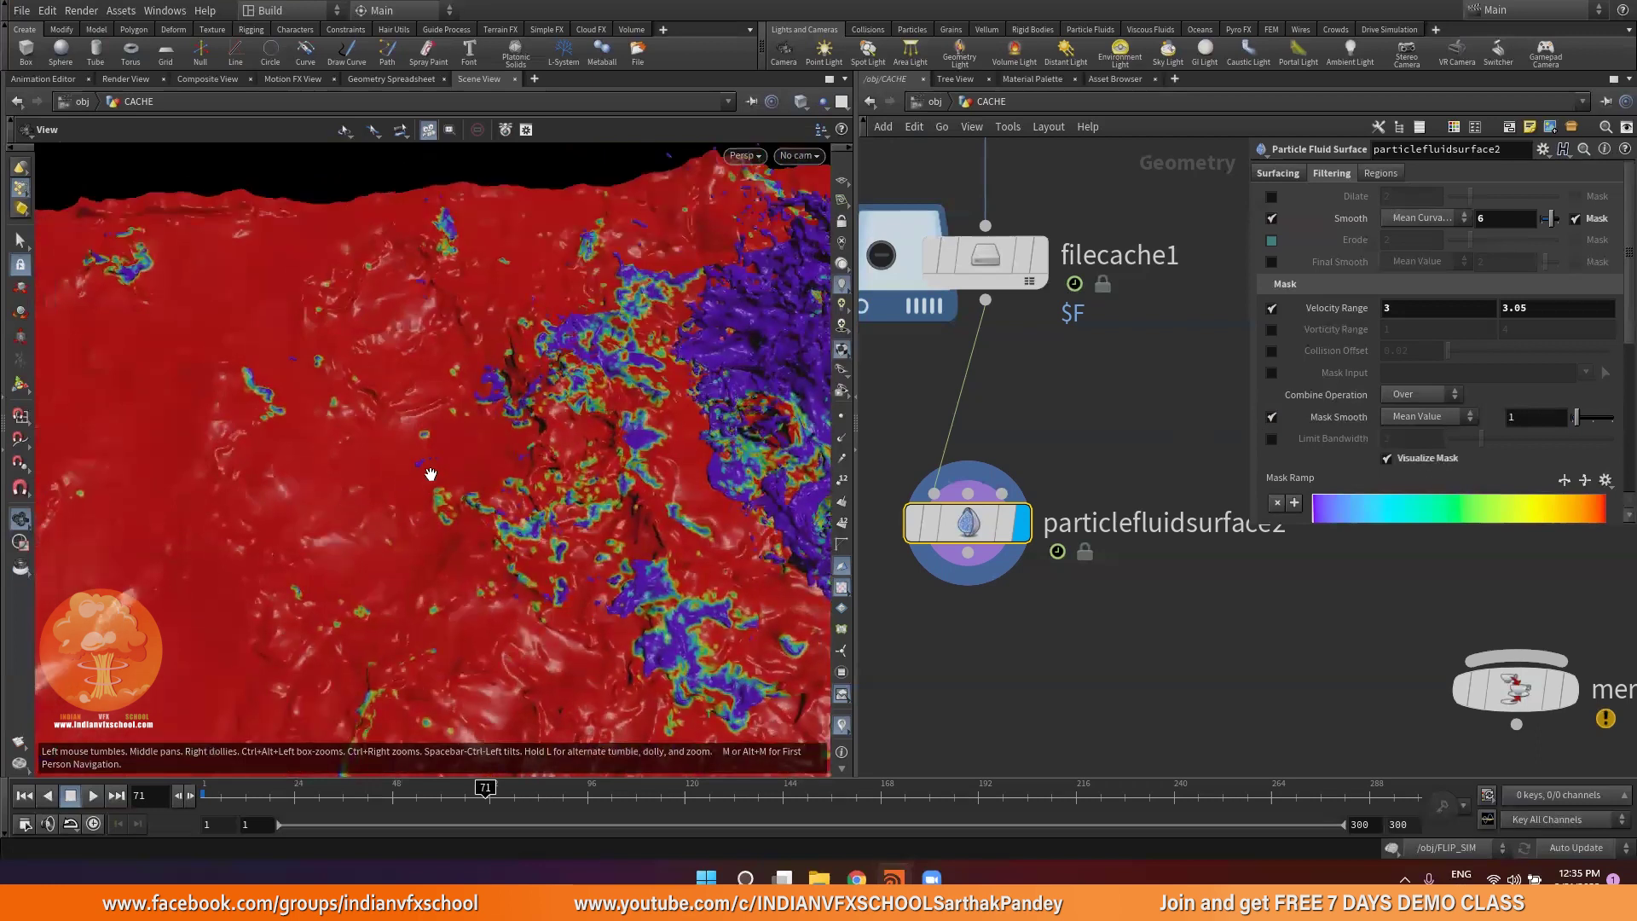
drag(335, 493, 557, 479)
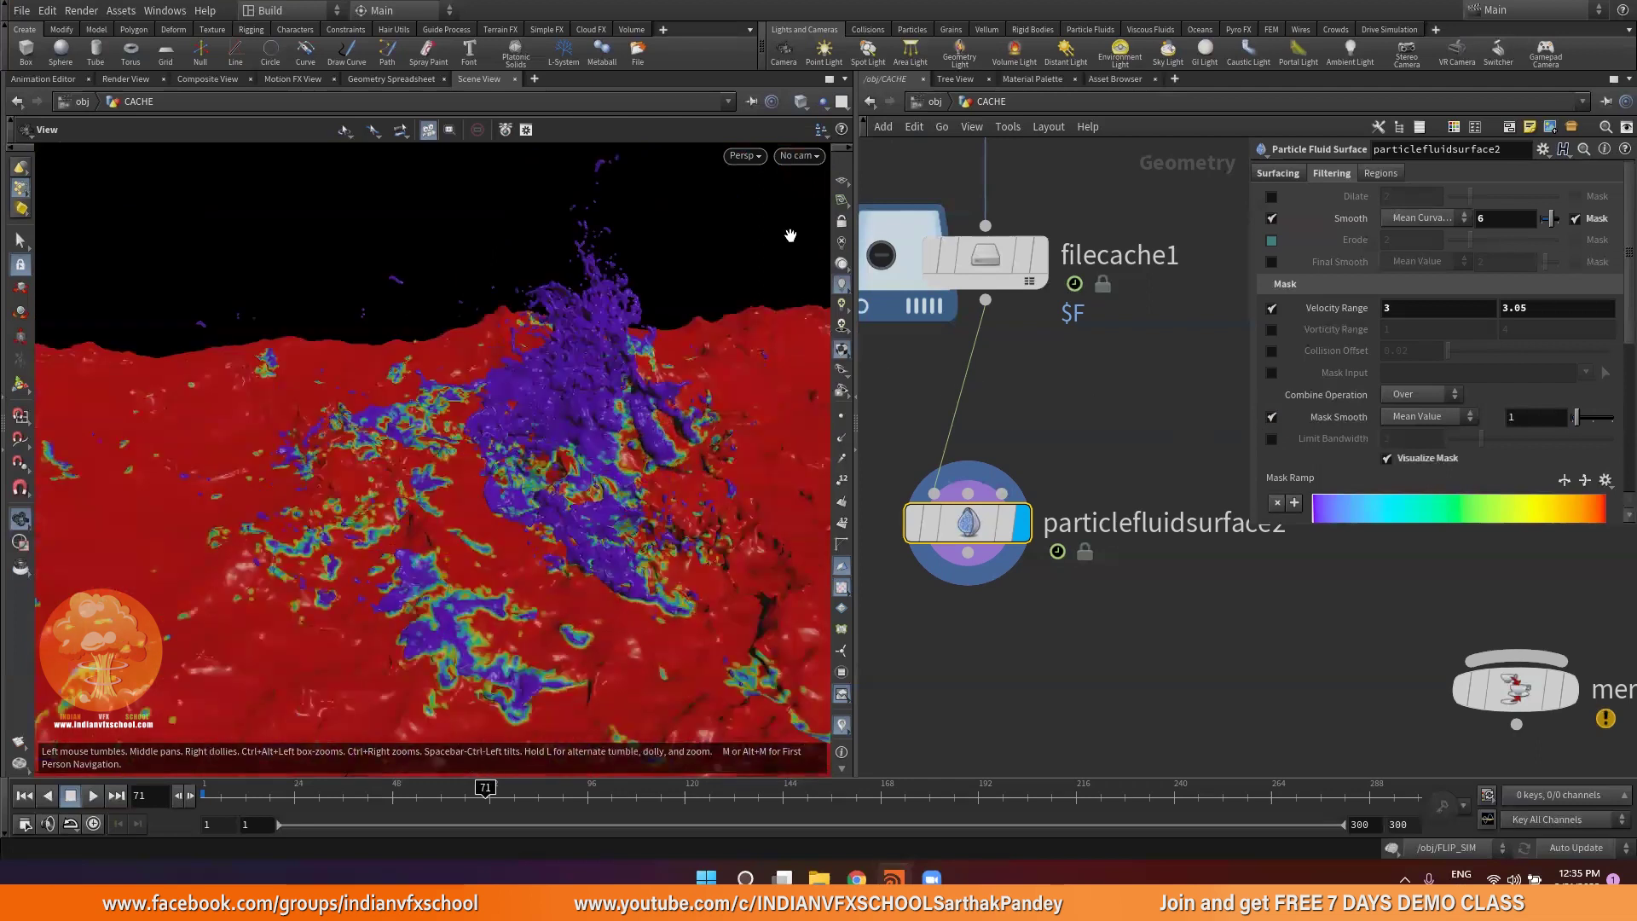
Turn off the mask visualization and display the mesh as Flat Wire Shaded to inspect its polygons on the flat water
click(1414, 460)
drag(563, 554, 407, 501)
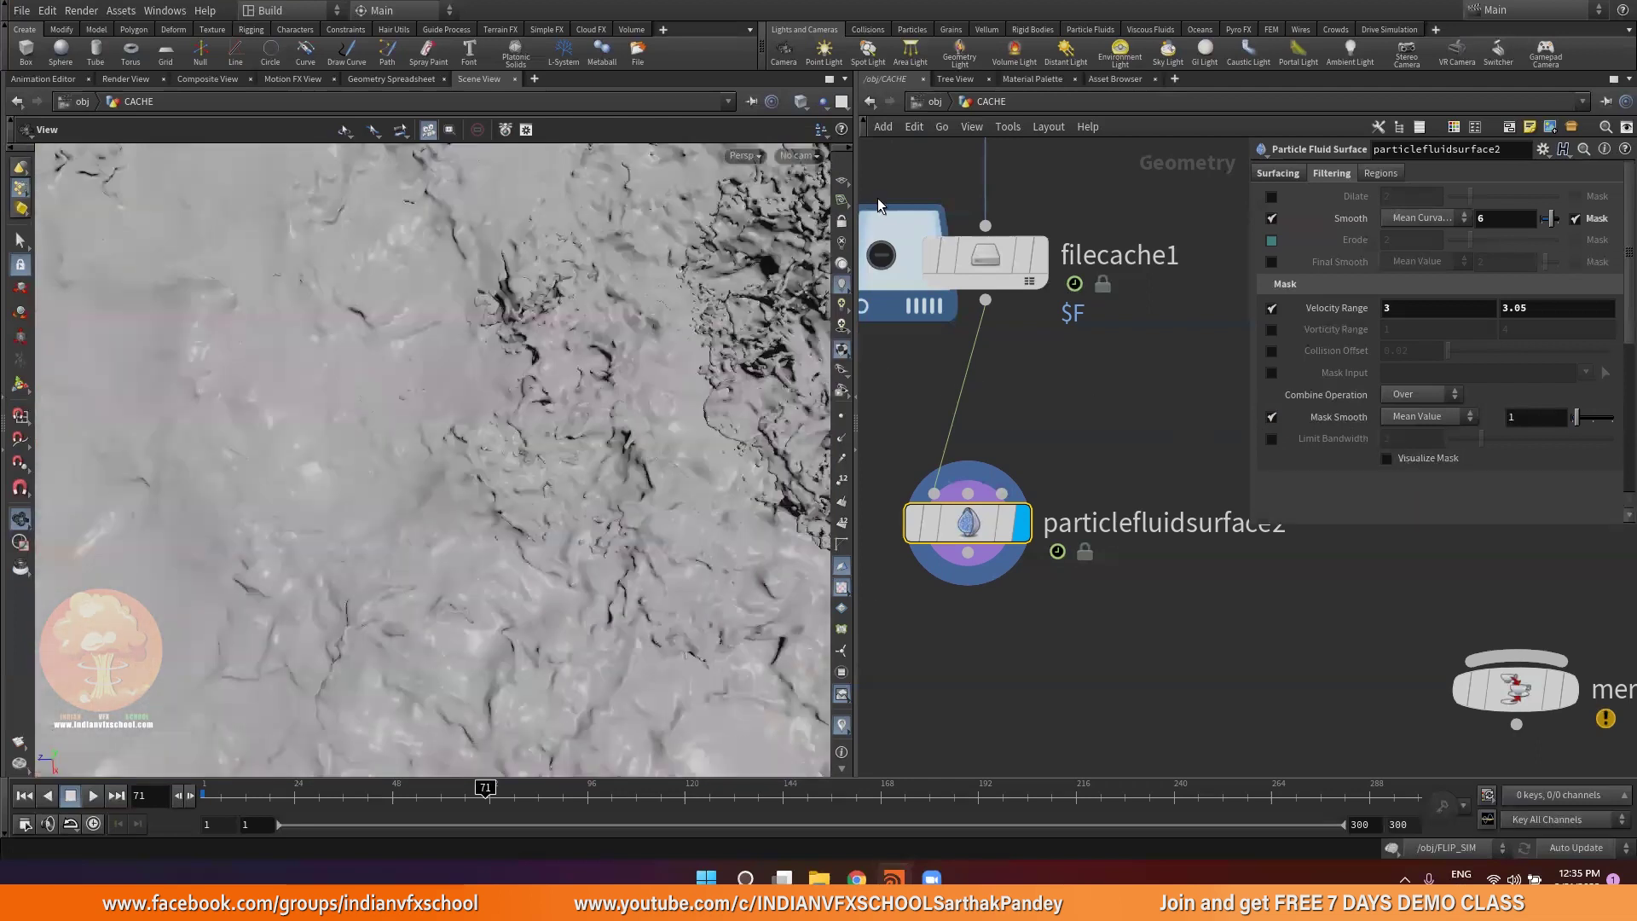
click(799, 103)
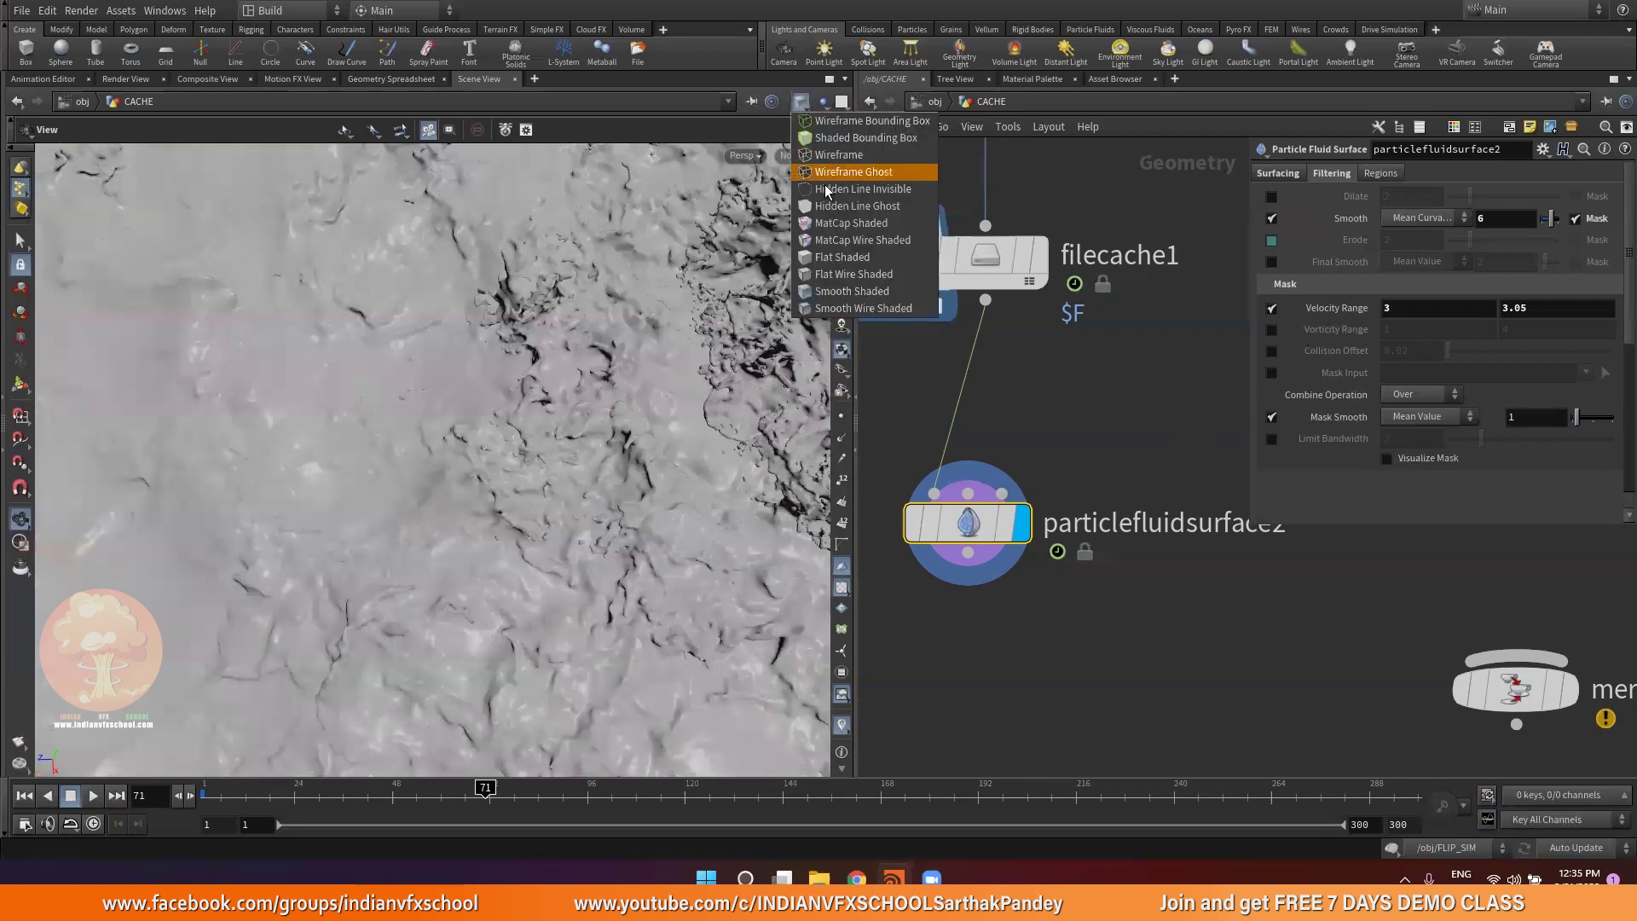
click(824, 278)
mouse_move(87, 499)
mouse_down()
mouse_move(256, 460)
mouse_move(297, 555)
mouse_move(274, 528)
mouse_move(355, 443)
mouse_up()
scroll(401, 482, up, 5)
drag(346, 383, 307, 538)
scroll(315, 489, up, 2)
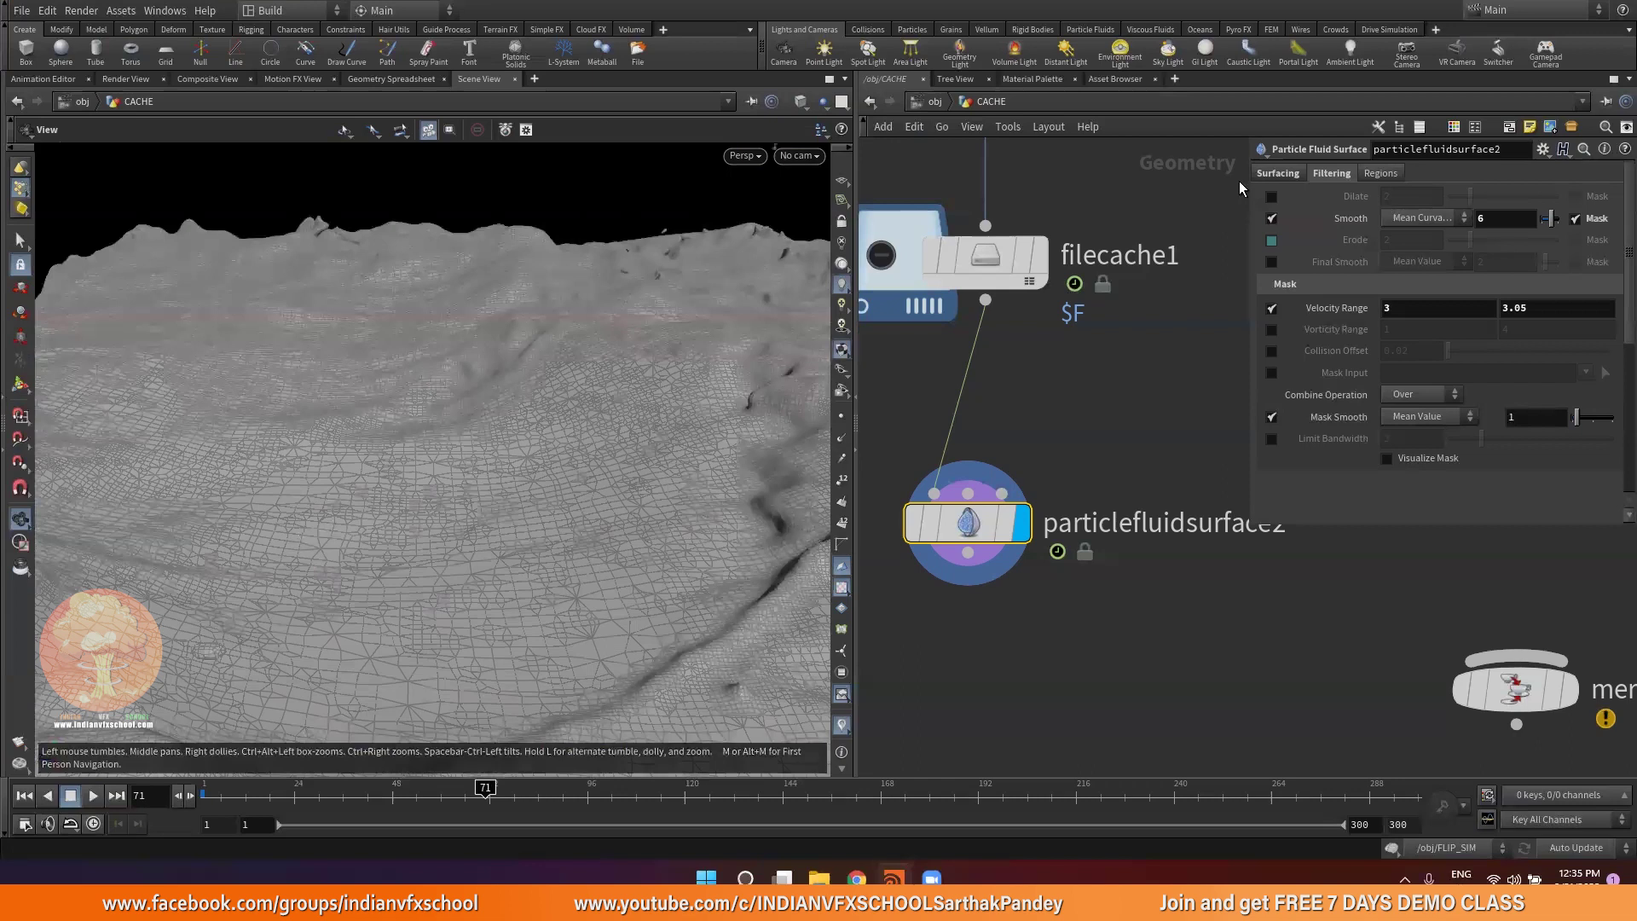
Set the Adaptivity of particlefluidsurface2 to 0 in its surfacing output settings
click(1276, 173)
drag(1392, 432, 1342, 431)
text(0)
key(Return)
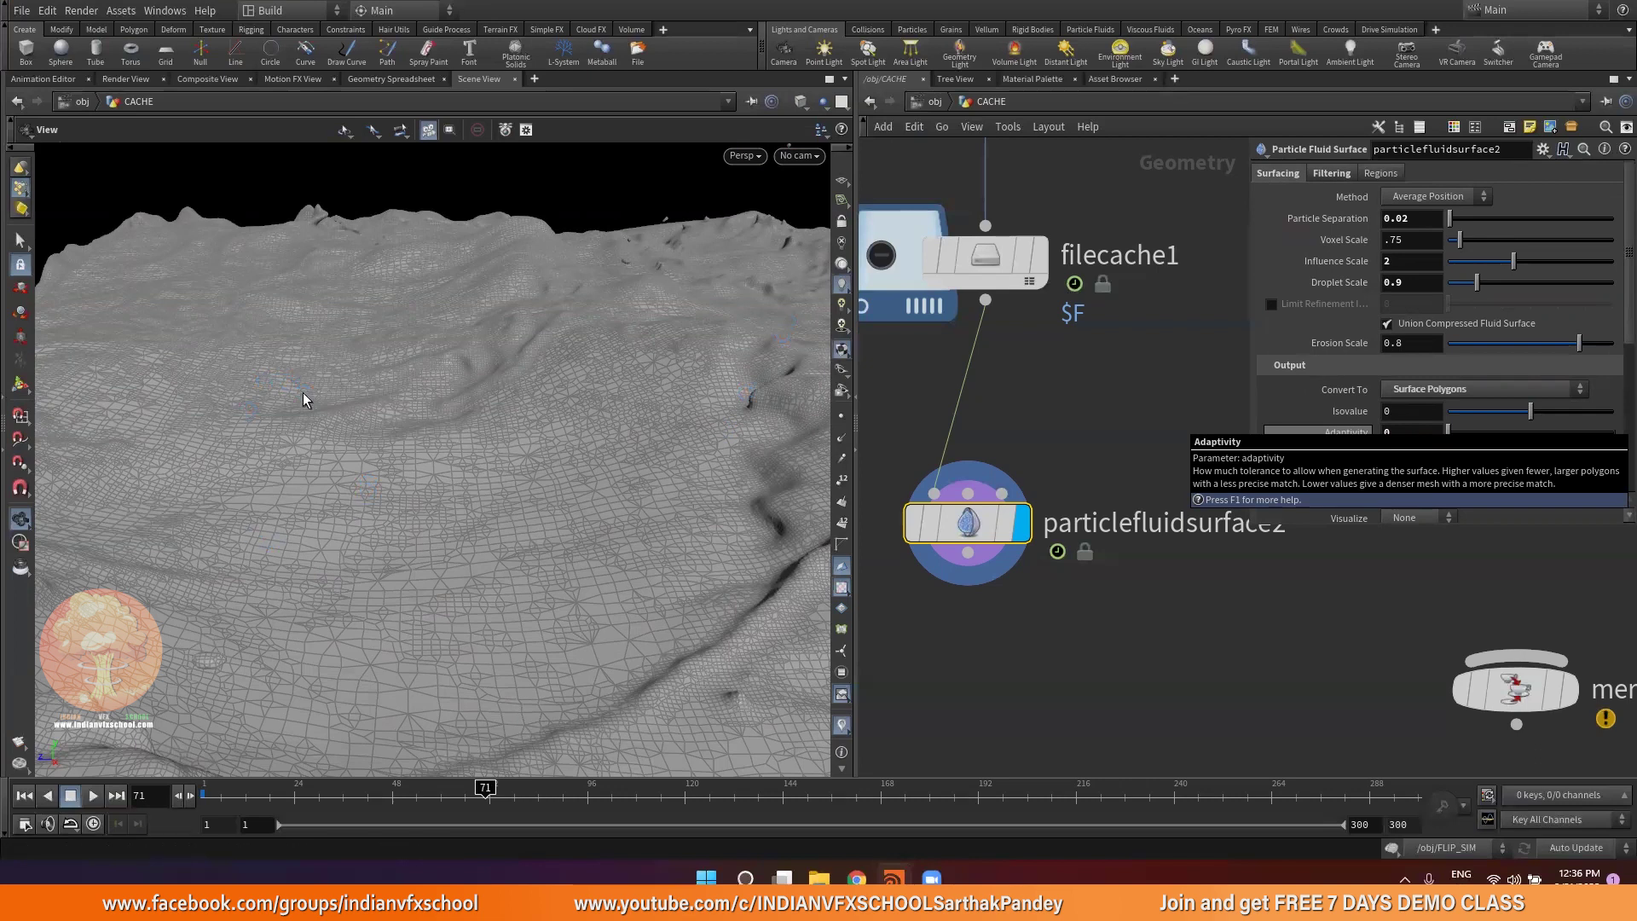
Examine the ocean mesh's wireframe density up close and its splash area from several angles and distances
right_drag(483, 417, 465, 452)
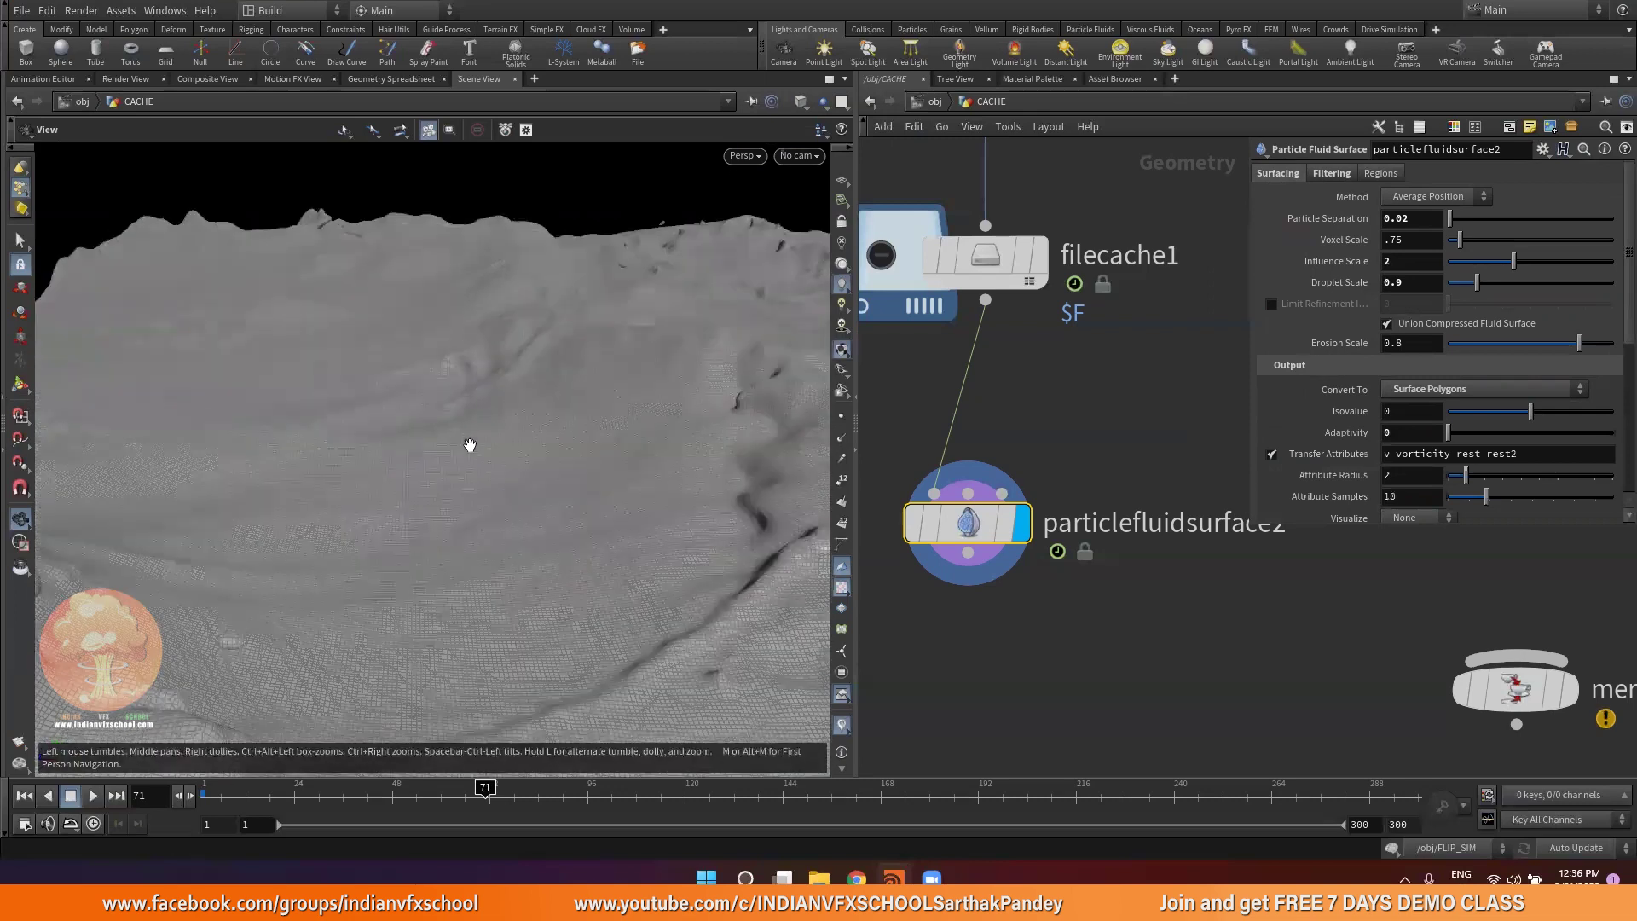
drag(470, 445, 469, 503)
middle_drag(611, 494, 450, 394)
scroll(450, 399, down, 2)
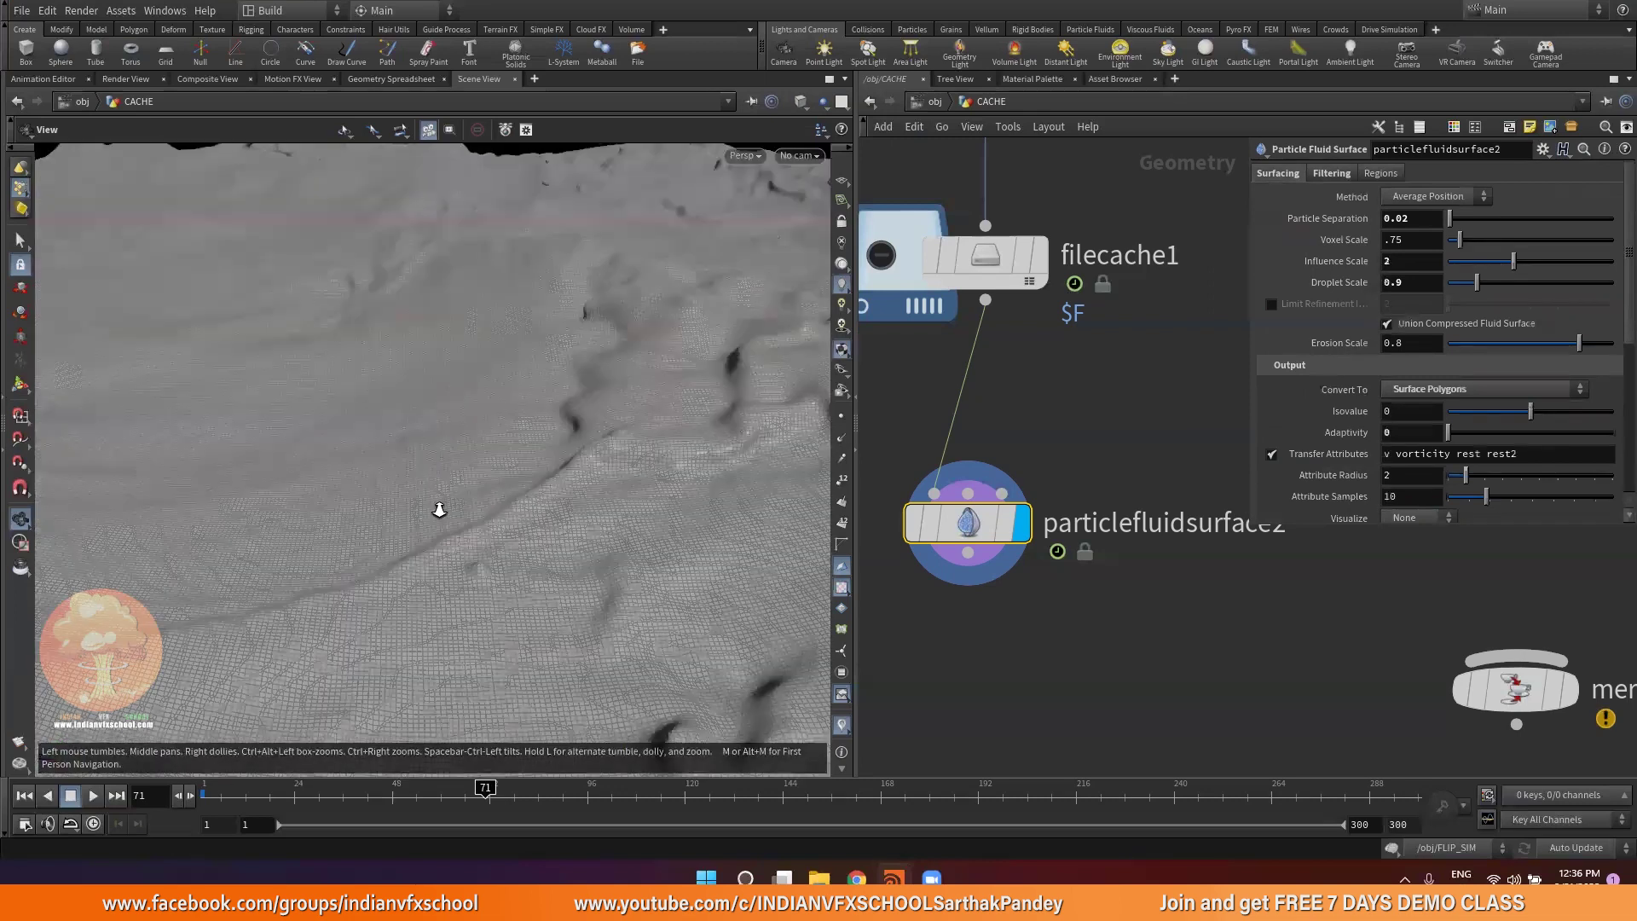
scroll(435, 515, down, 3)
scroll(420, 518, up, 3)
right_drag(536, 387, 537, 470)
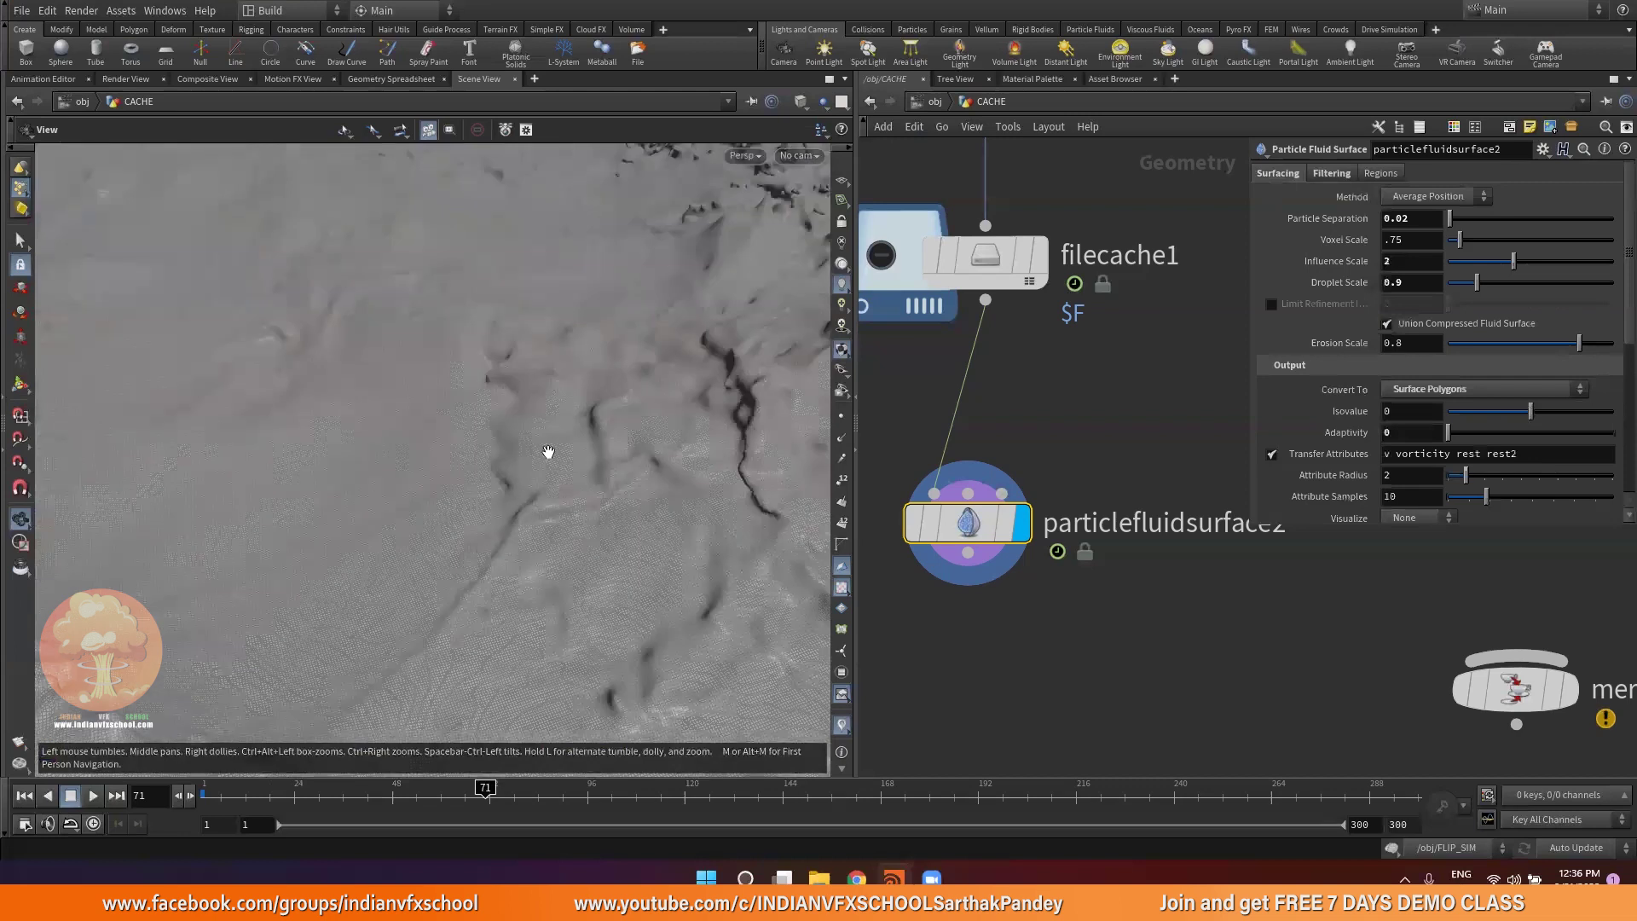
middle_drag(548, 453, 478, 577)
drag(478, 577, 482, 504)
right_drag(537, 478, 934, 494)
drag(614, 473, 620, 591)
right_drag(620, 592, 509, 503)
drag(550, 484, 464, 473)
drag(392, 719, 512, 360)
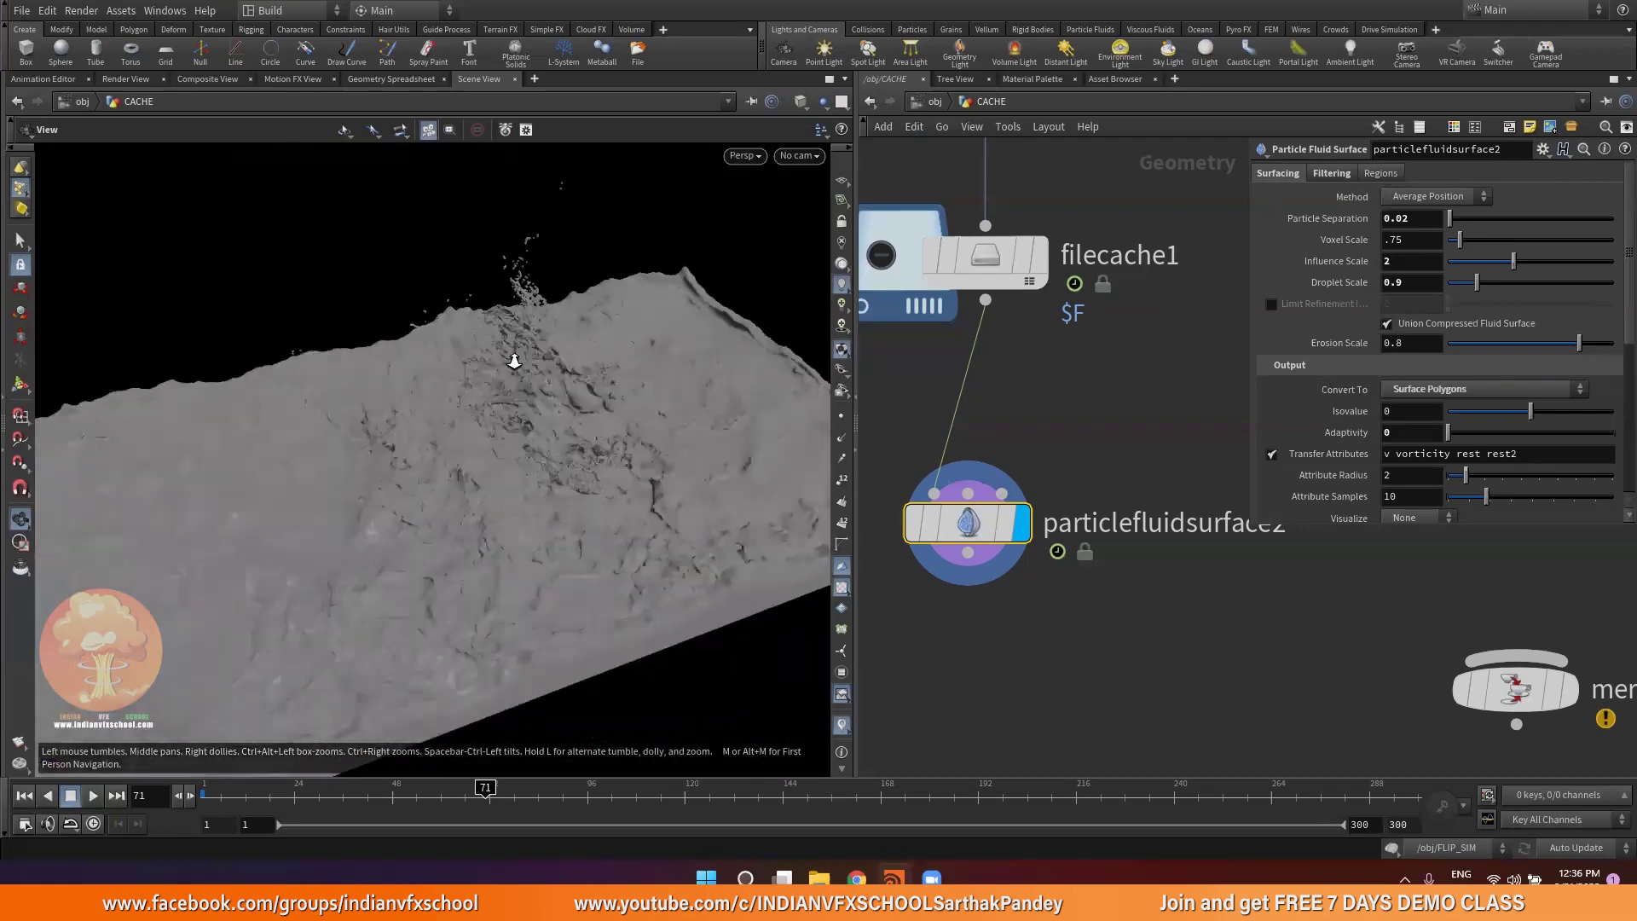
right_drag(512, 360, 460, 290)
drag(460, 290, 546, 256)
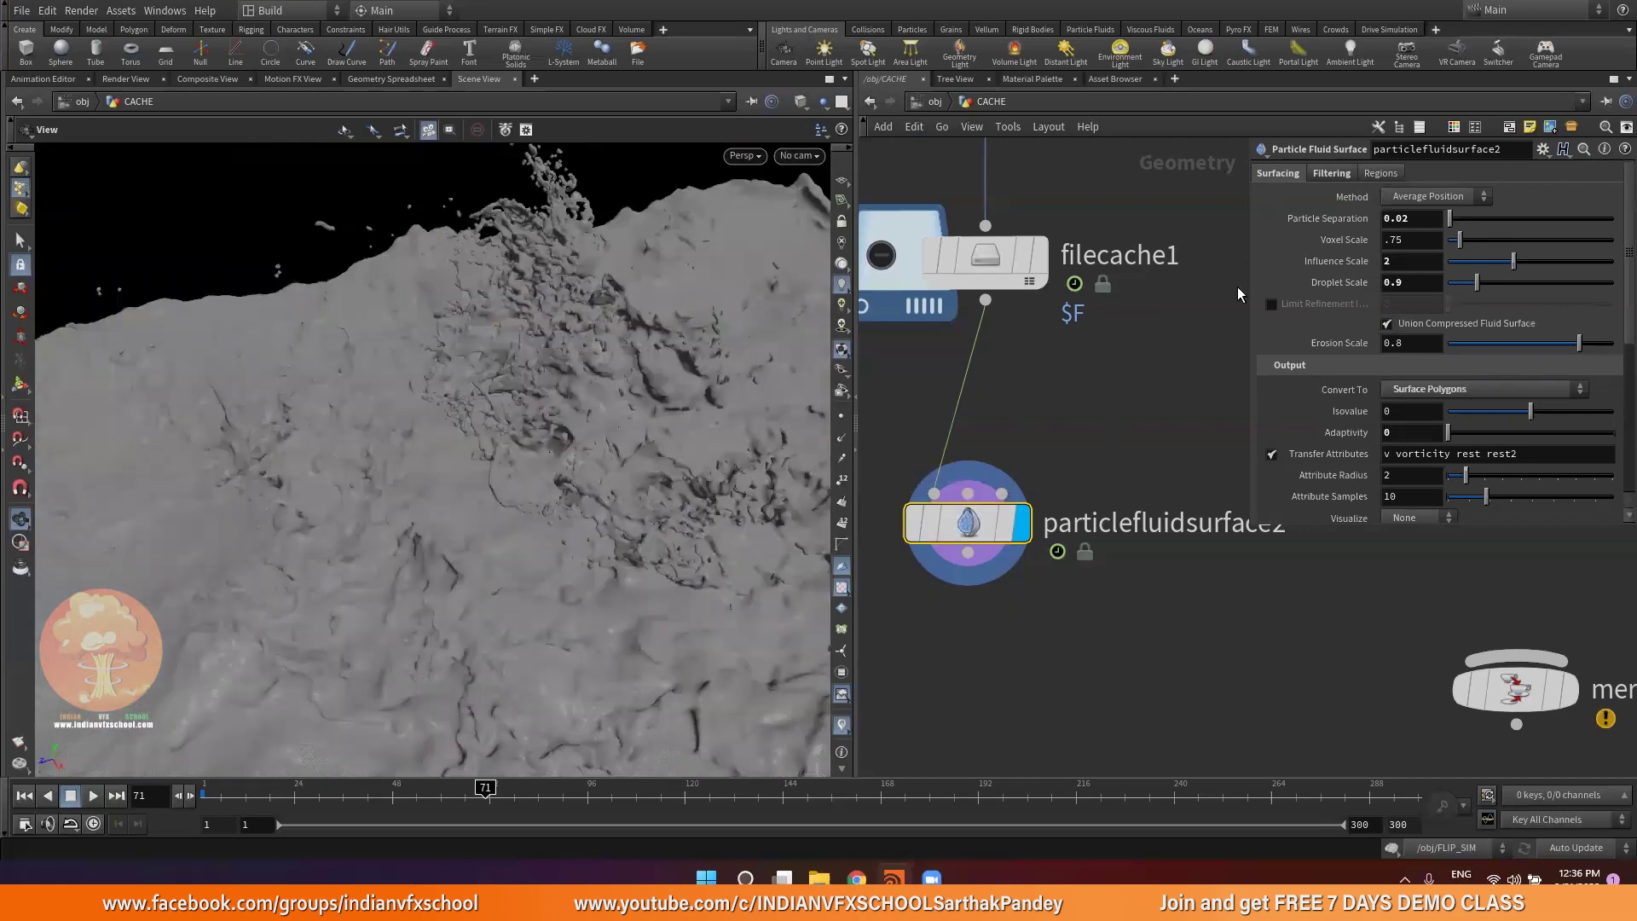
Set the Particle Separation to 0.06 and view the resulting ocean mesh
click(1424, 217)
key(Return)
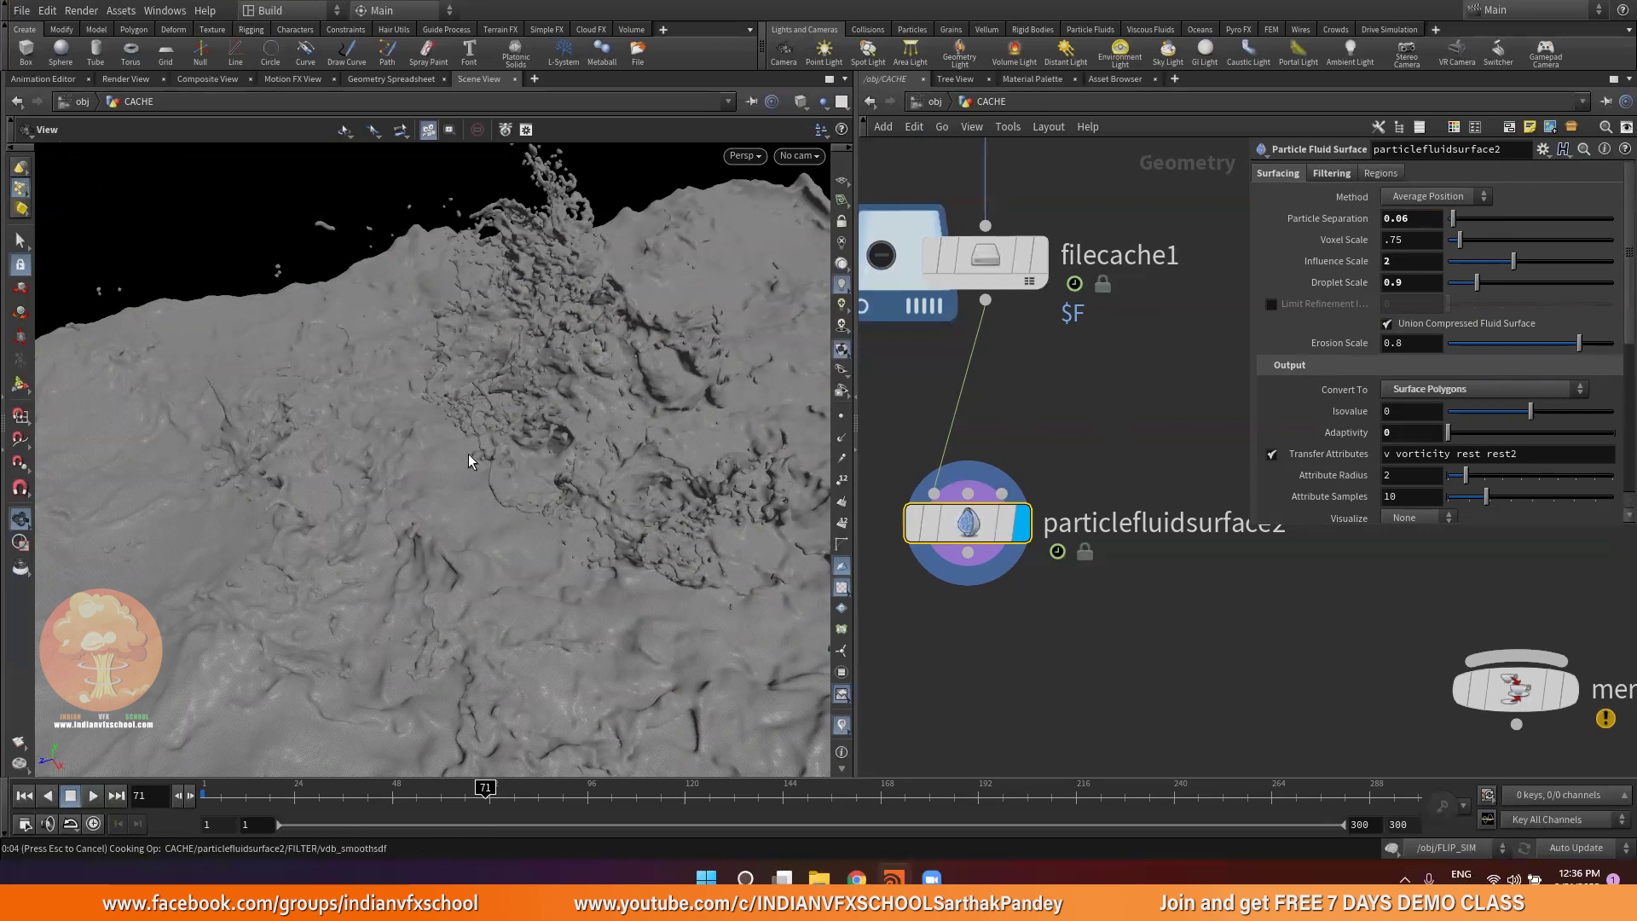
mouse_move(509, 442)
mouse_down()
mouse_move(526, 366)
mouse_move(467, 556)
mouse_move(456, 547)
mouse_move(468, 585)
mouse_move(528, 521)
mouse_move(500, 457)
mouse_move(520, 417)
mouse_up()
scroll(1076, 433, down, 4)
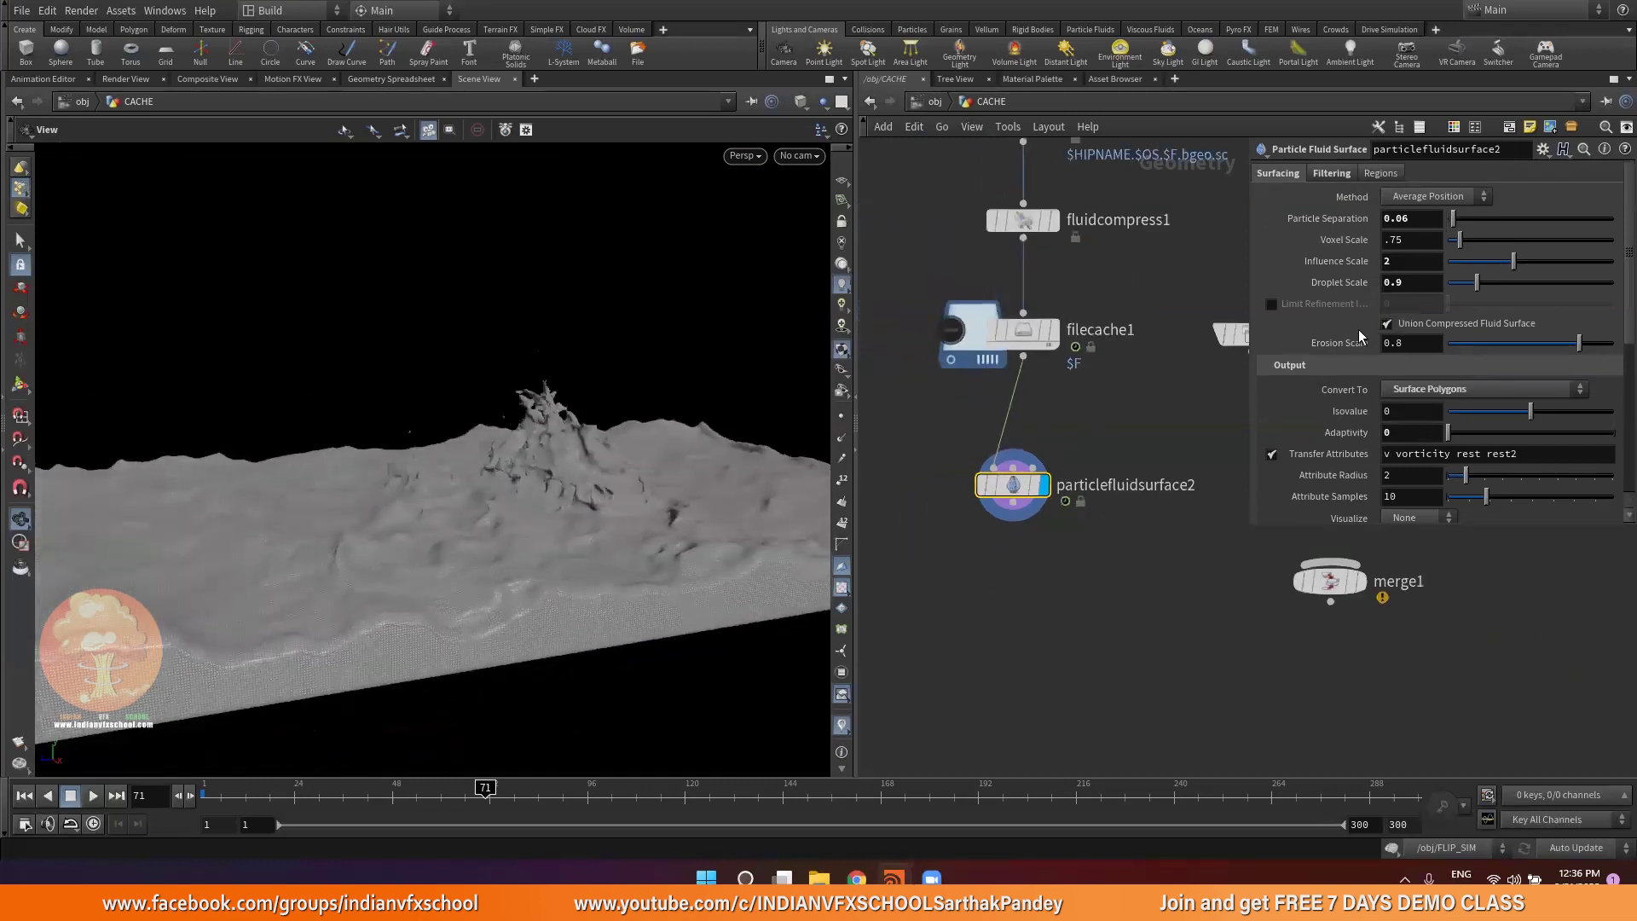
Open the Regions settings of particlefluidsurface2 and look over the whole ocean mesh and its boundary edges
click(1380, 173)
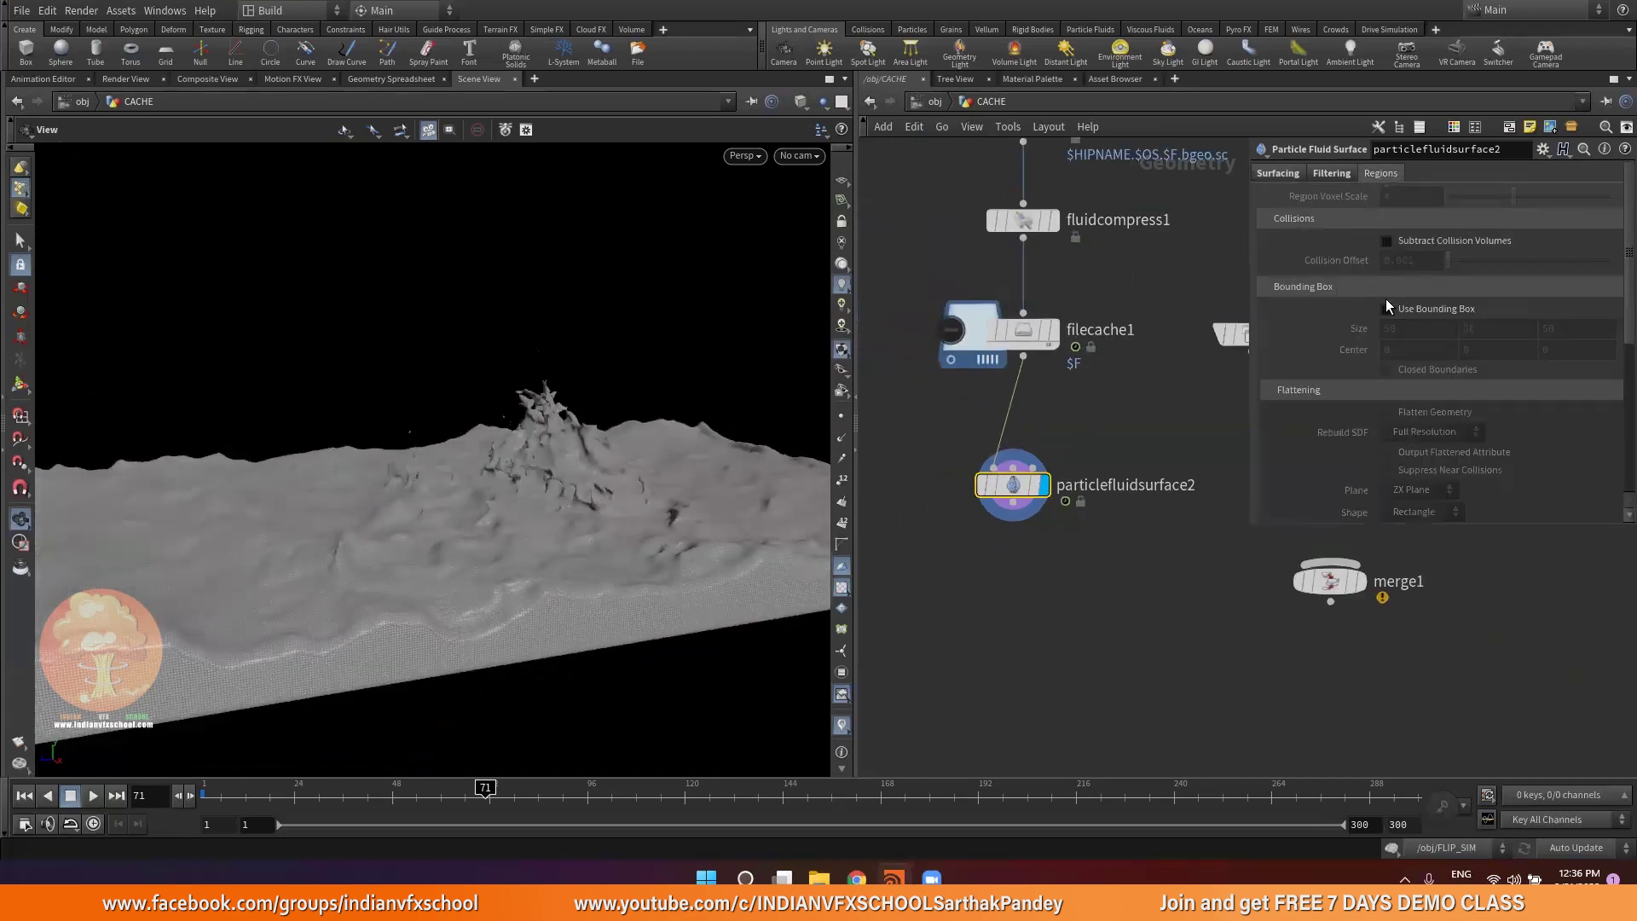
drag(427, 517, 427, 589)
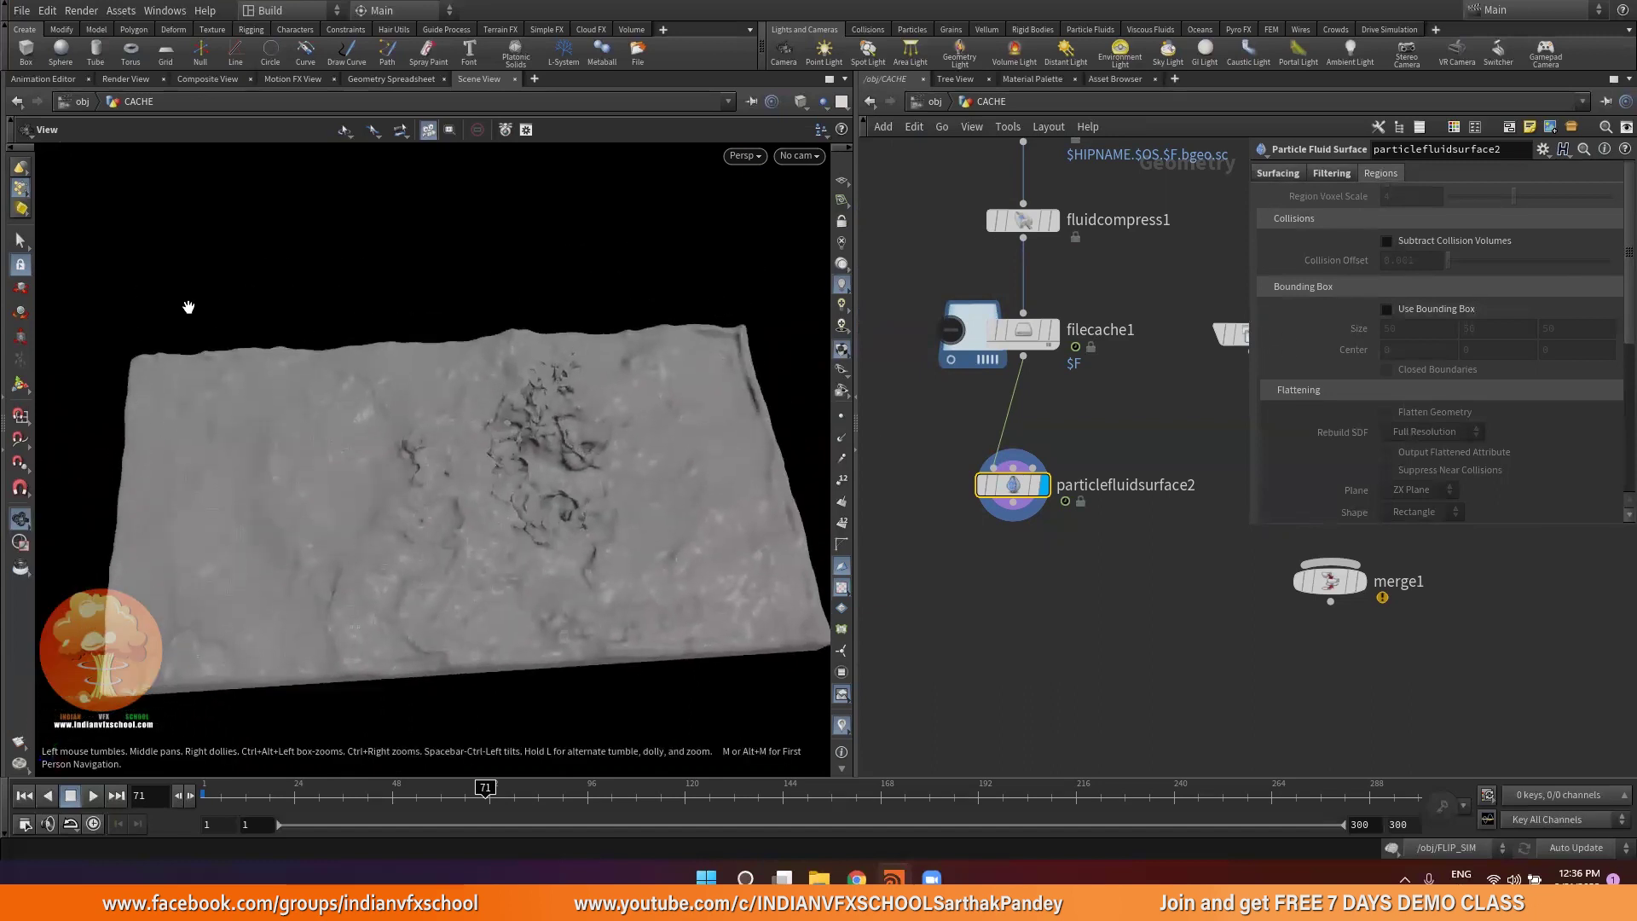
scroll(313, 362, down, 3)
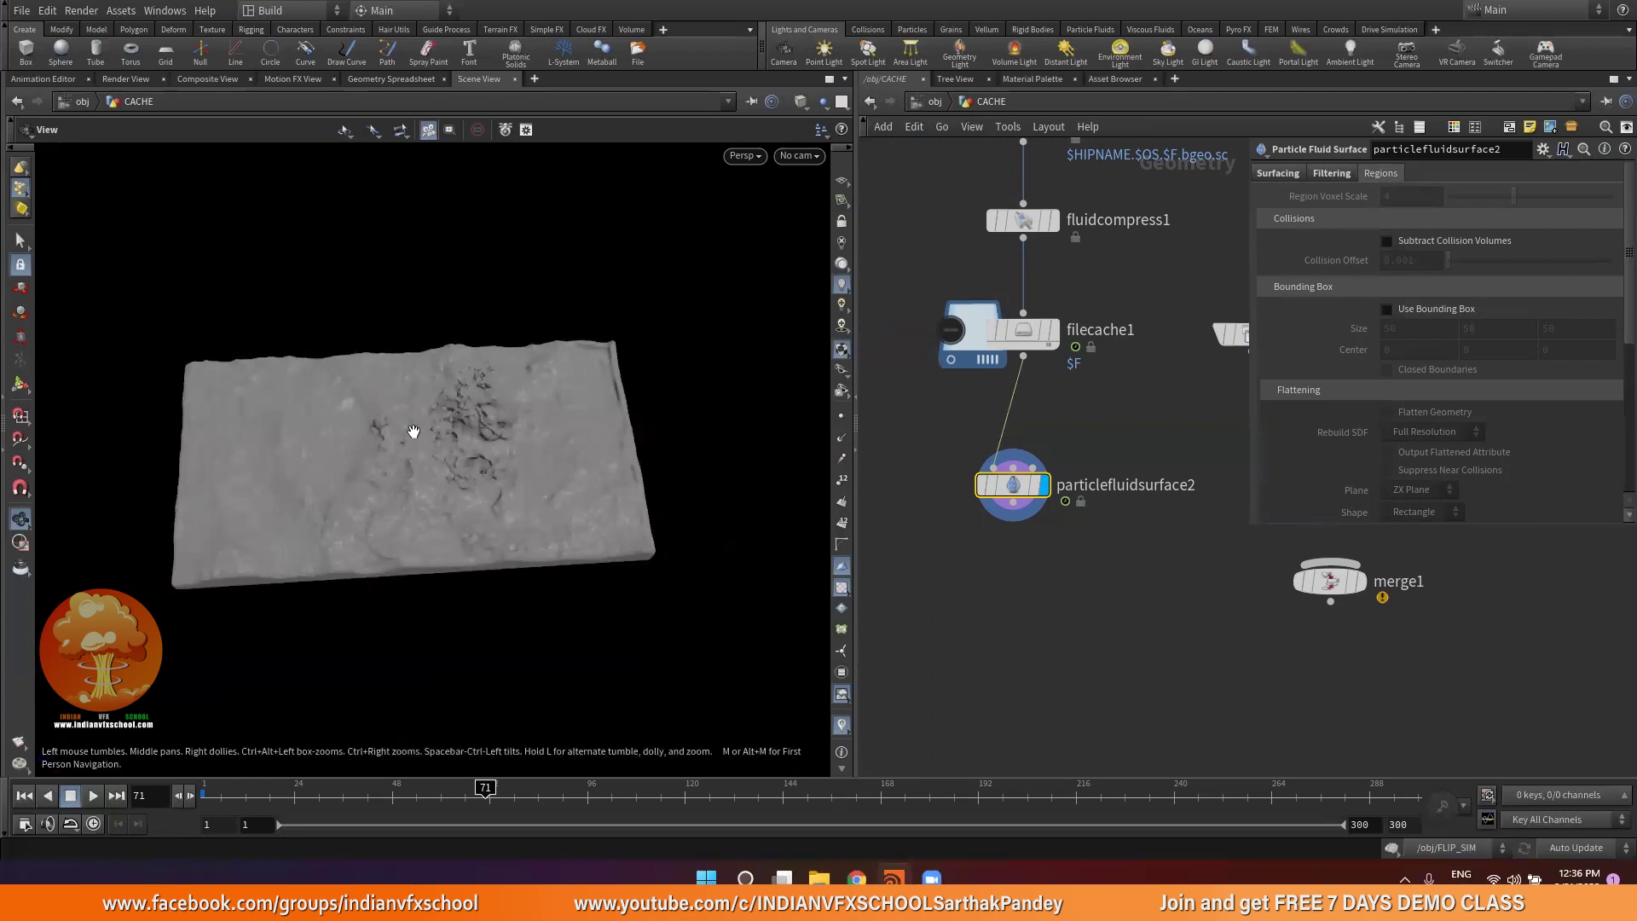
Go into the SOURCE geometry network and select the oceansource1 node to show its parameters
click(935, 102)
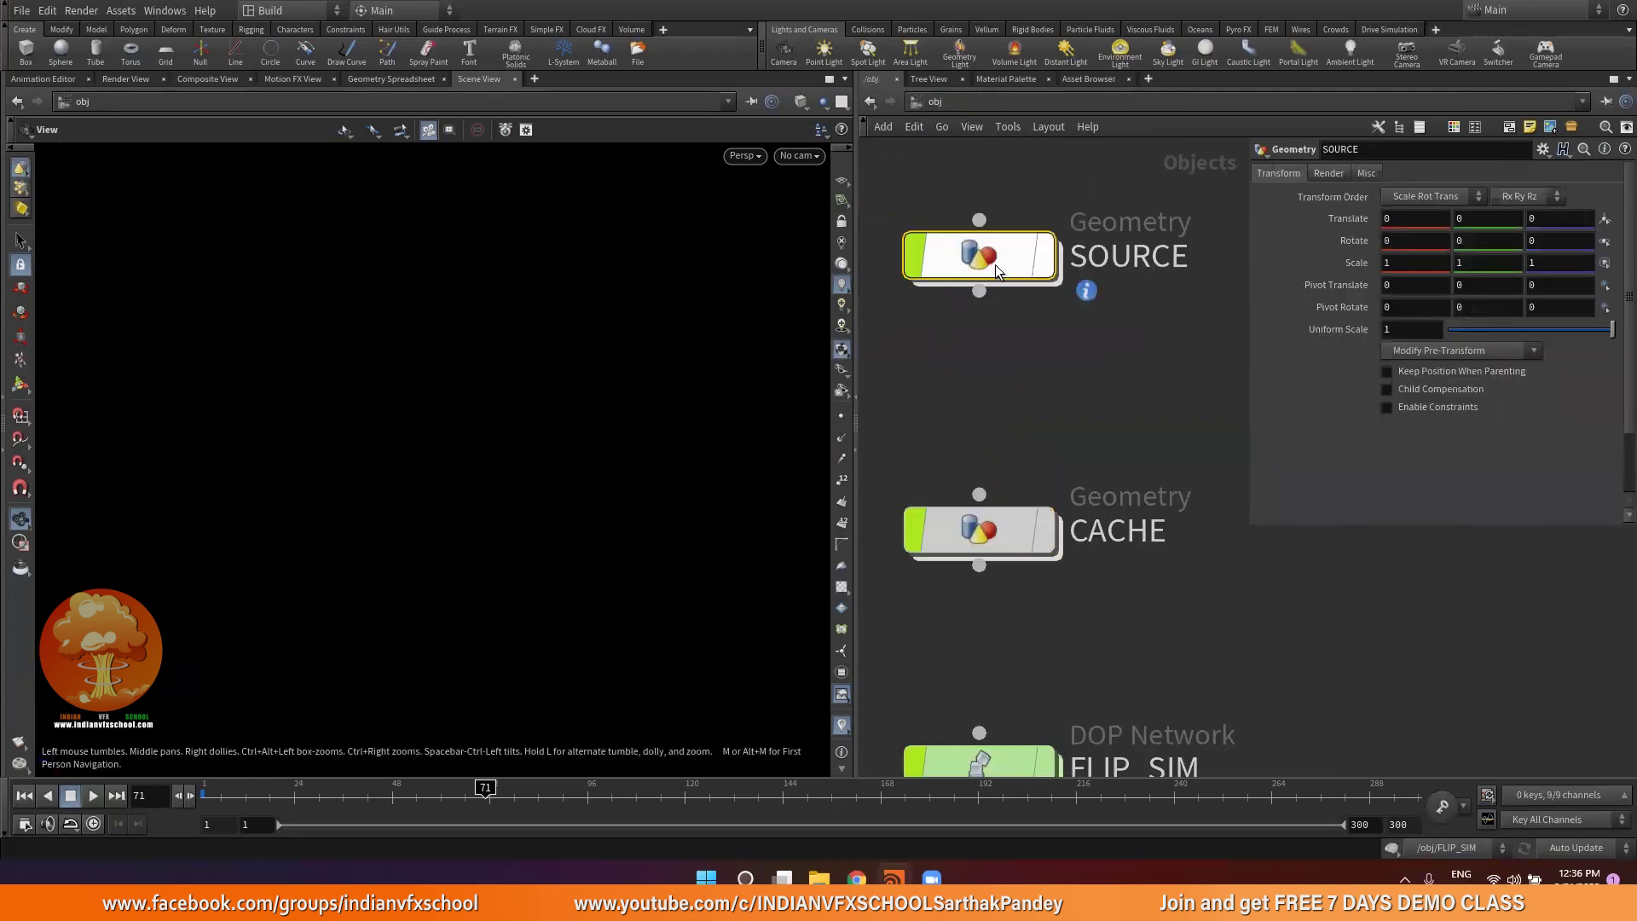
double_click(995, 264)
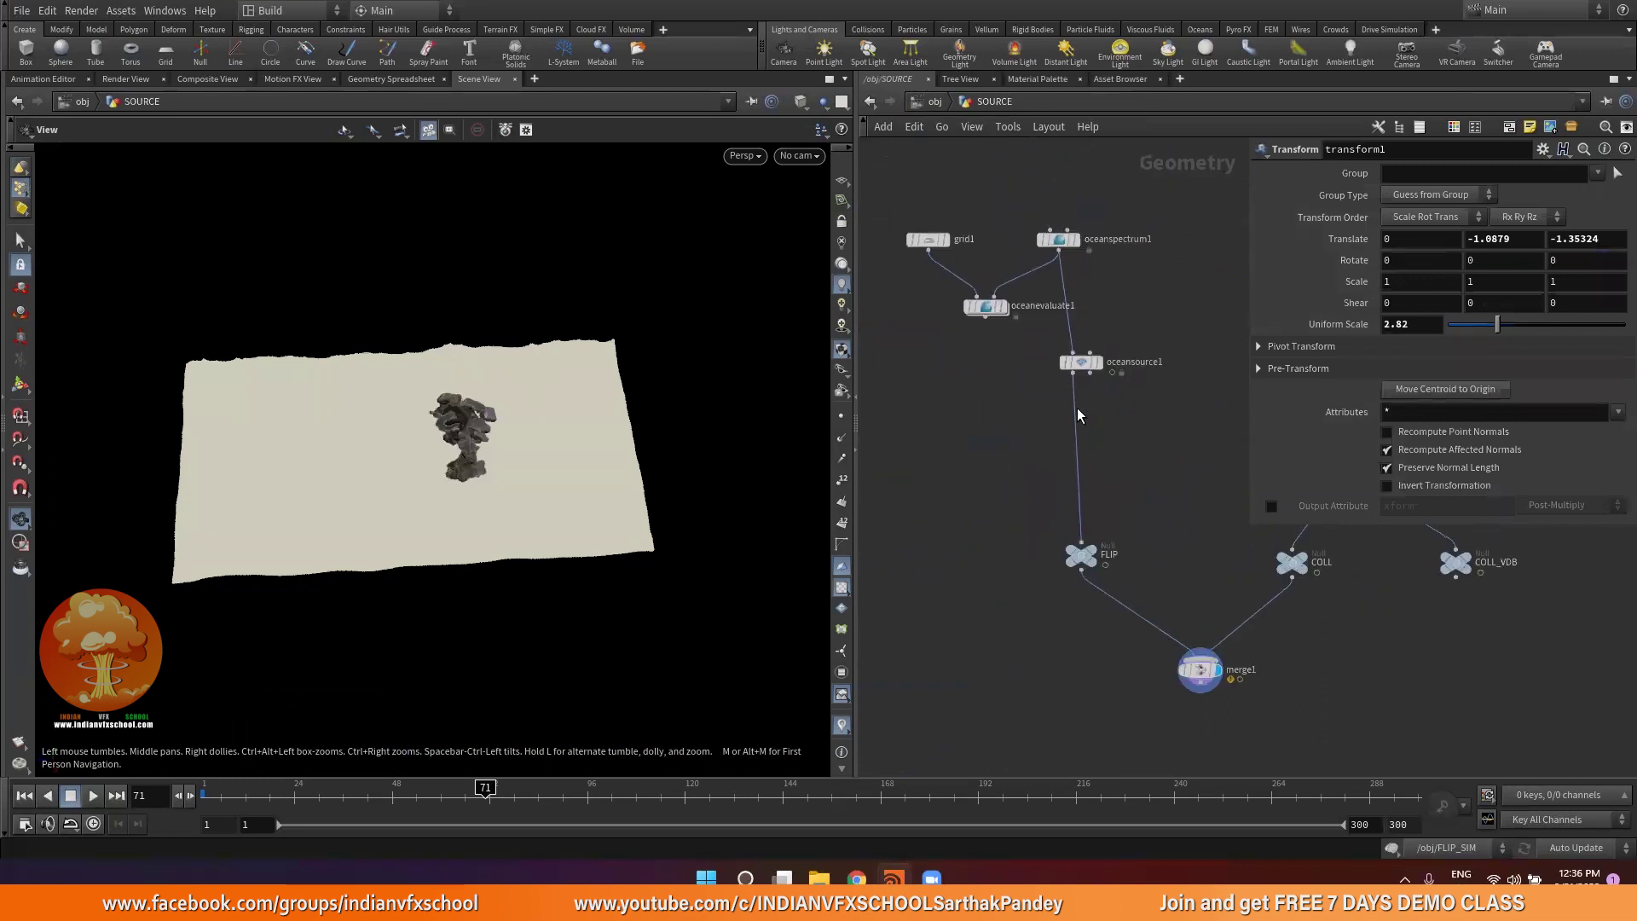
scroll(1077, 413, up, 5)
click(1076, 389)
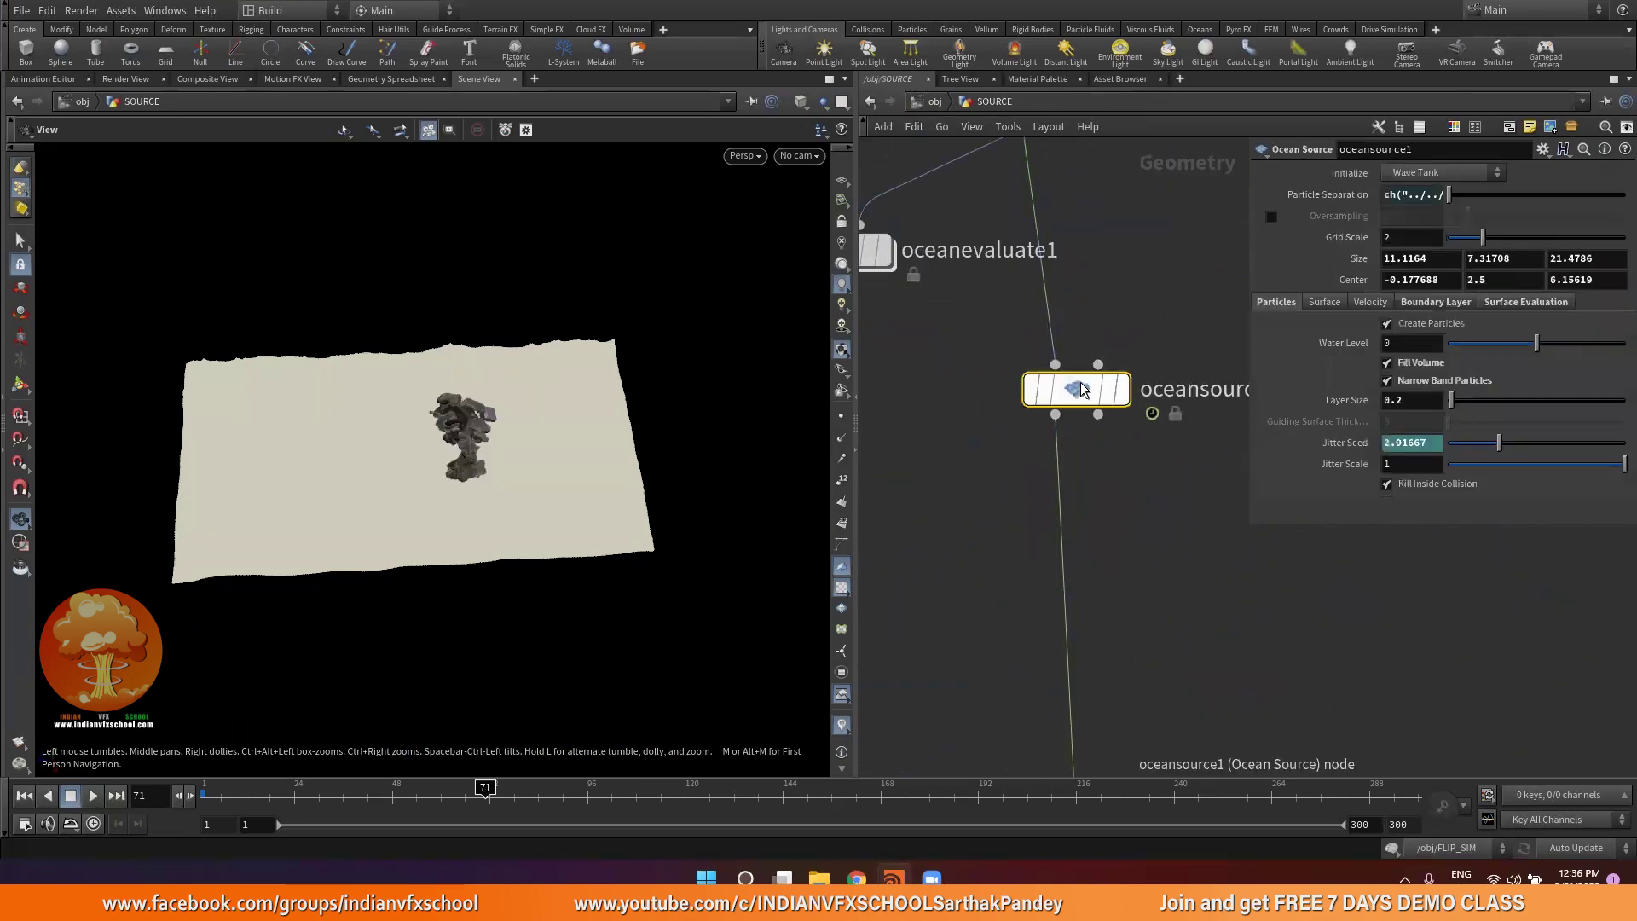
Display oceansource1's handle and examine its box around the ocean from several angles
click(21, 385)
drag(375, 431, 255, 445)
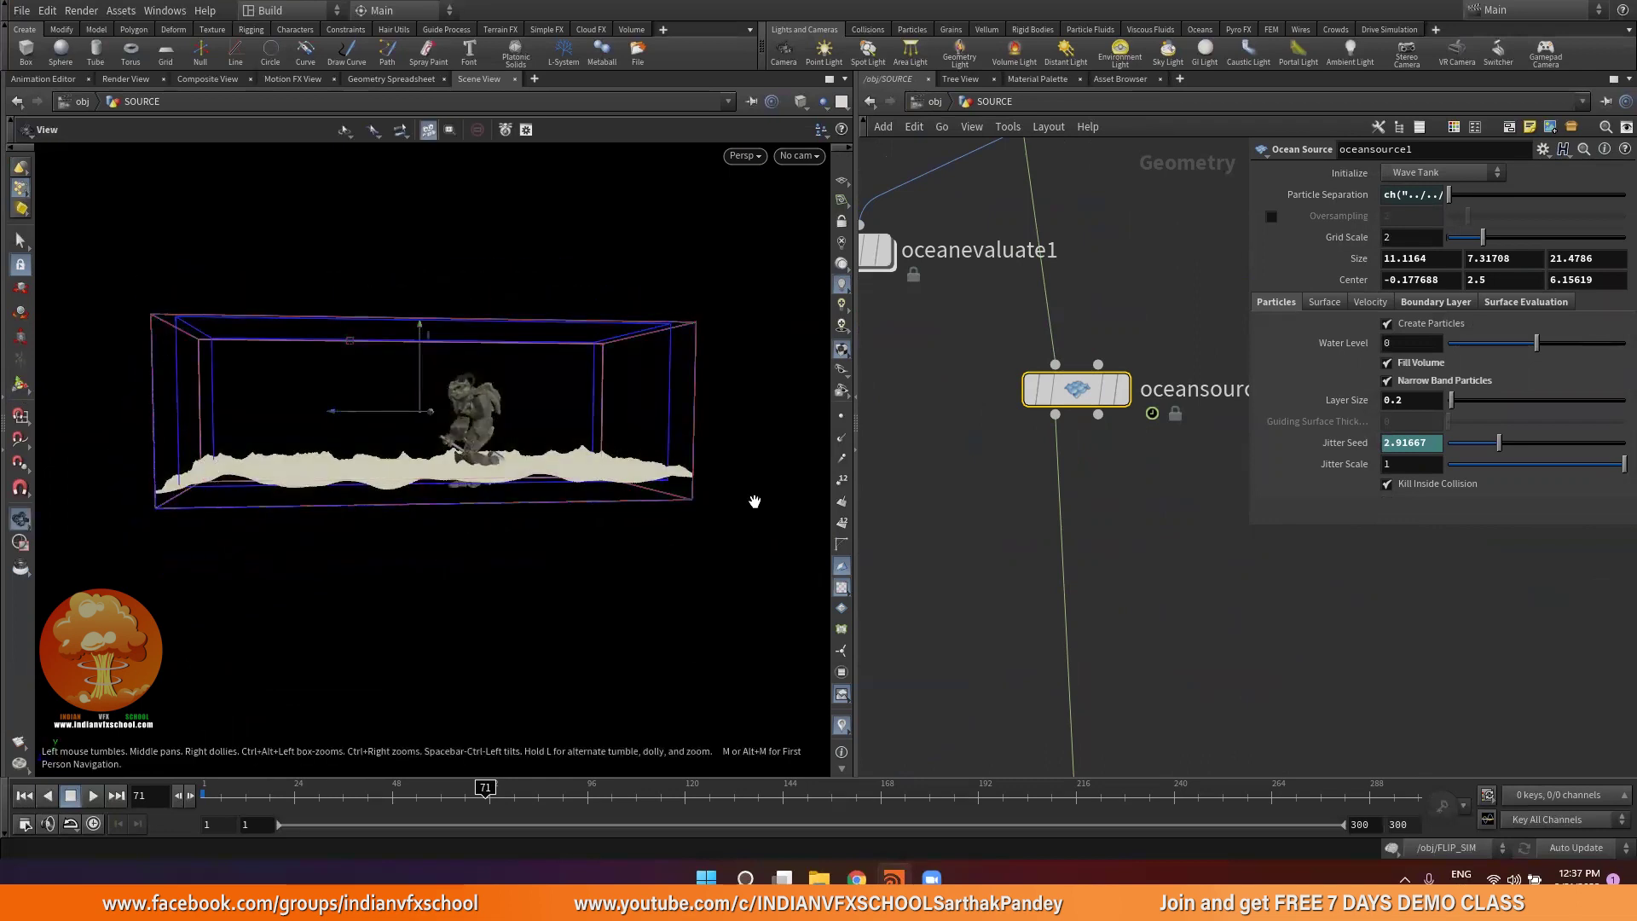
alt+drag(754, 501, 747, 487)
key(Escape)
middle_drag(835, 554, 578, 568)
alt+drag(579, 567, 537, 569)
alt+drag(598, 408, 300, 472)
click(19, 517)
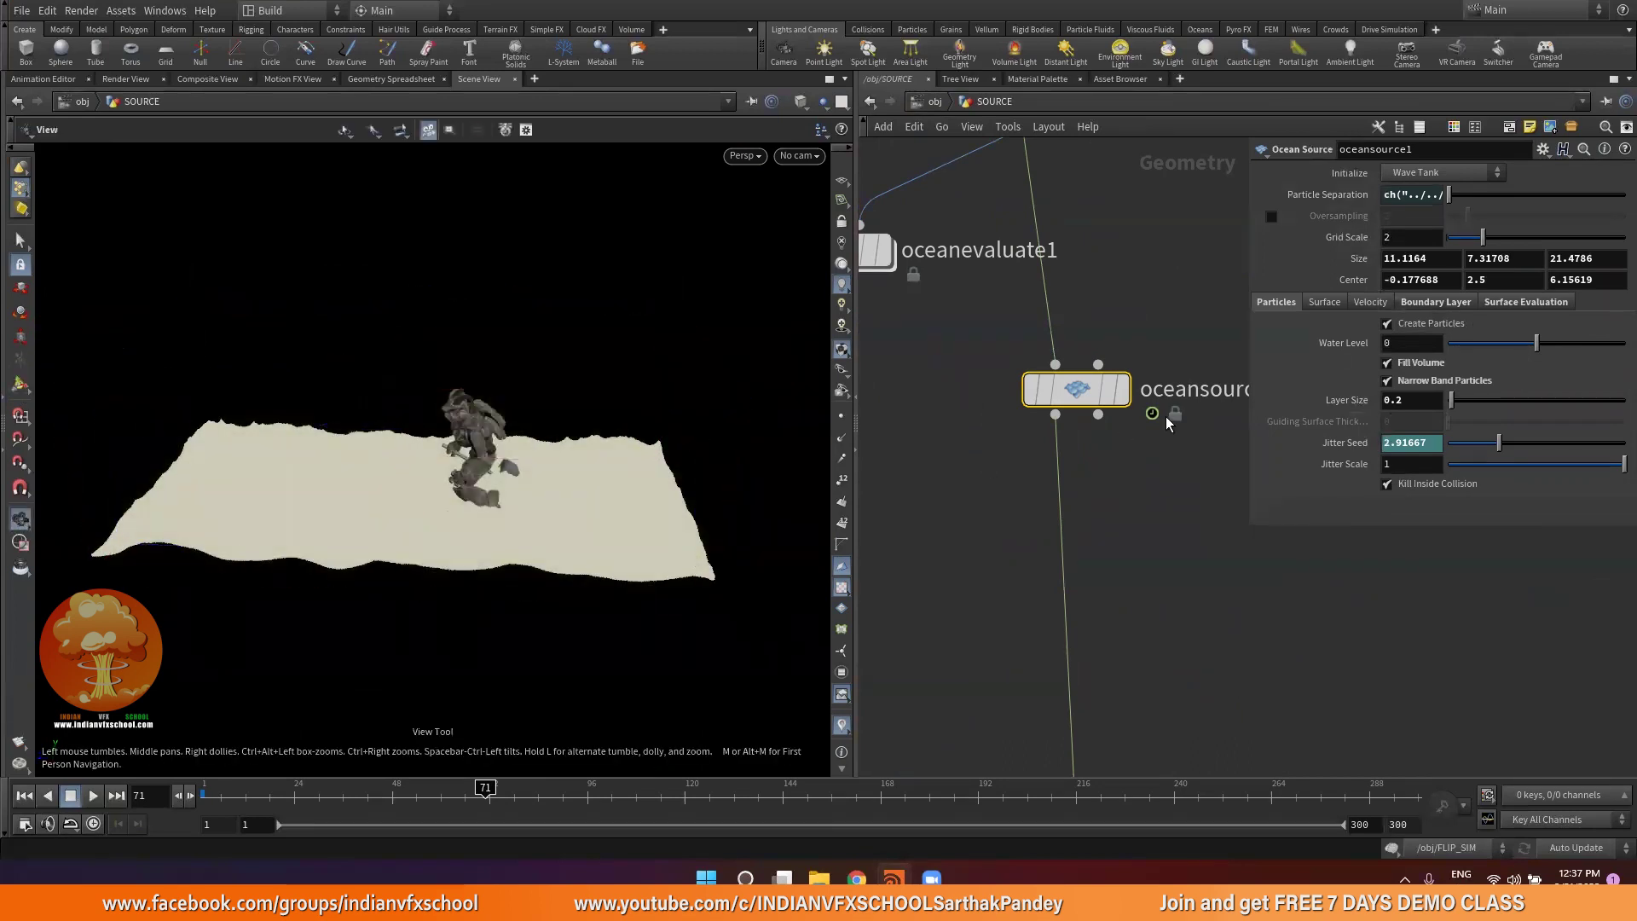
Open oceansource1's parameters in a separate floating window and place it over the viewport
right_click(1075, 392)
mouse_move(1112, 461)
click(1261, 460)
drag(1087, 153, 265, 62)
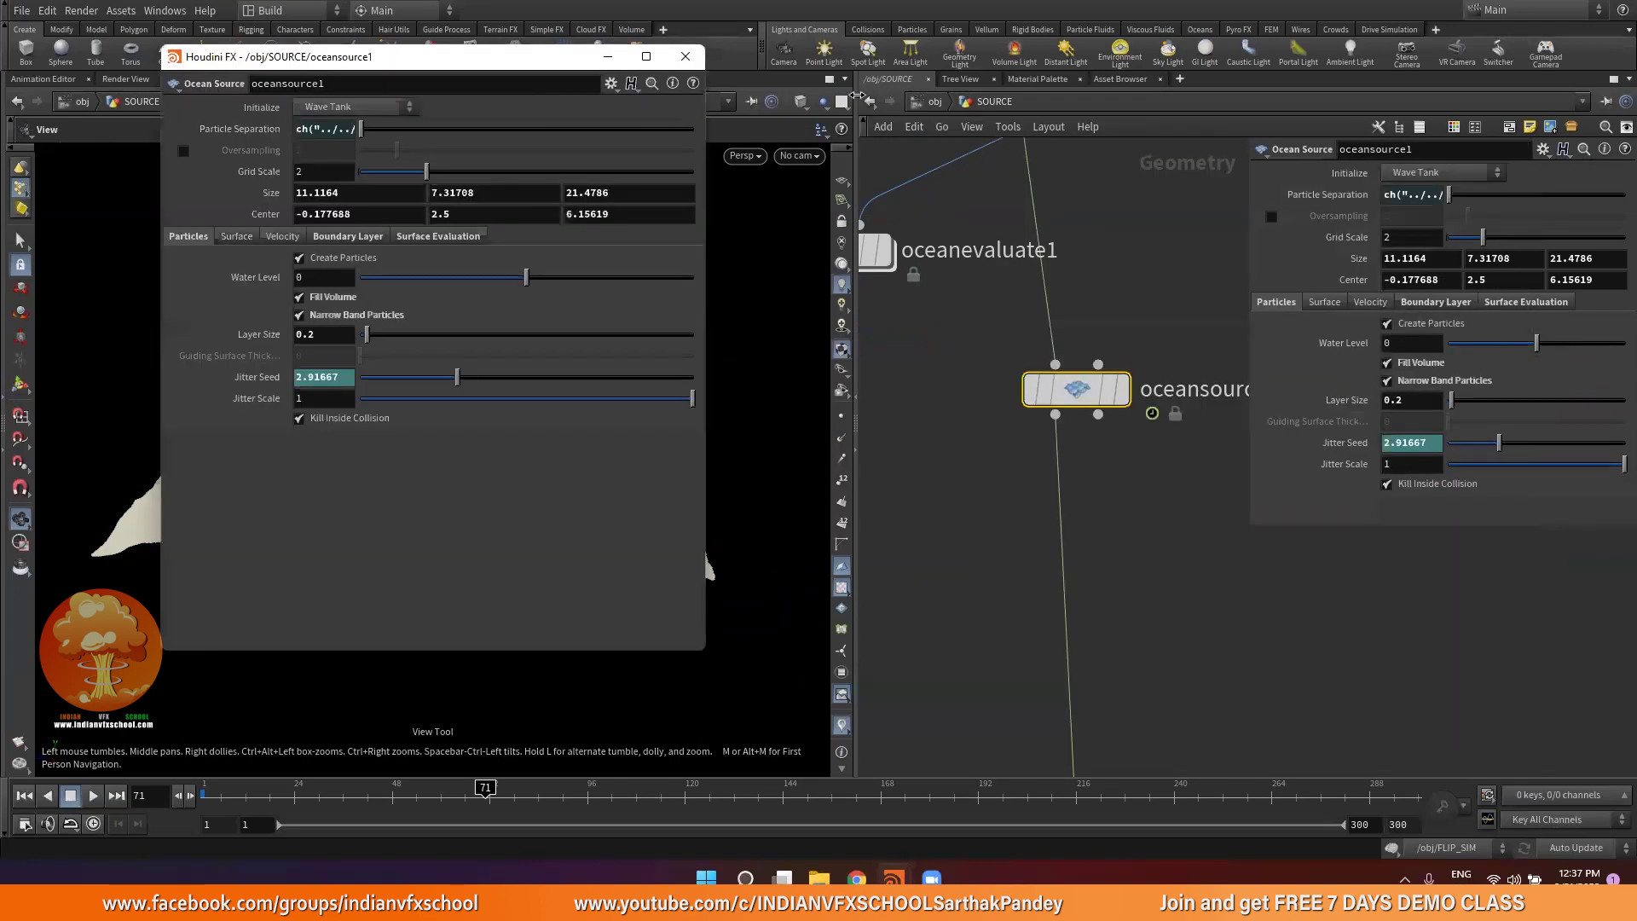
Go back into the CACHE network, keeping the oceansource1 parameter window beside the particlefluidsurface2 settings
click(941, 102)
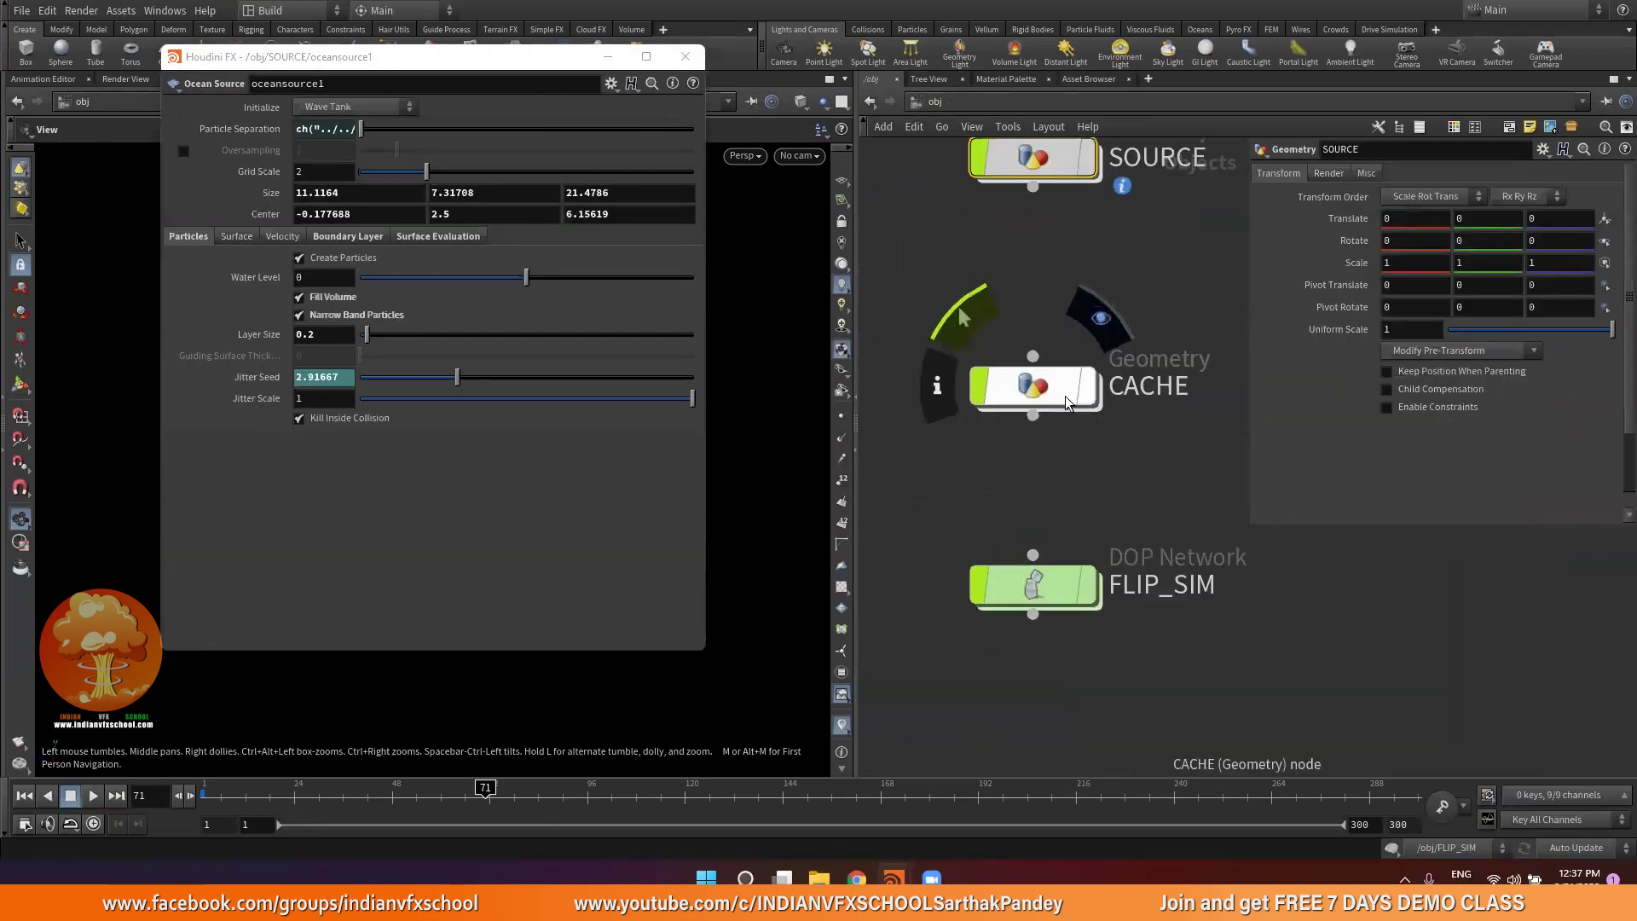
double_click(1057, 395)
scroll(1029, 464, up, 3)
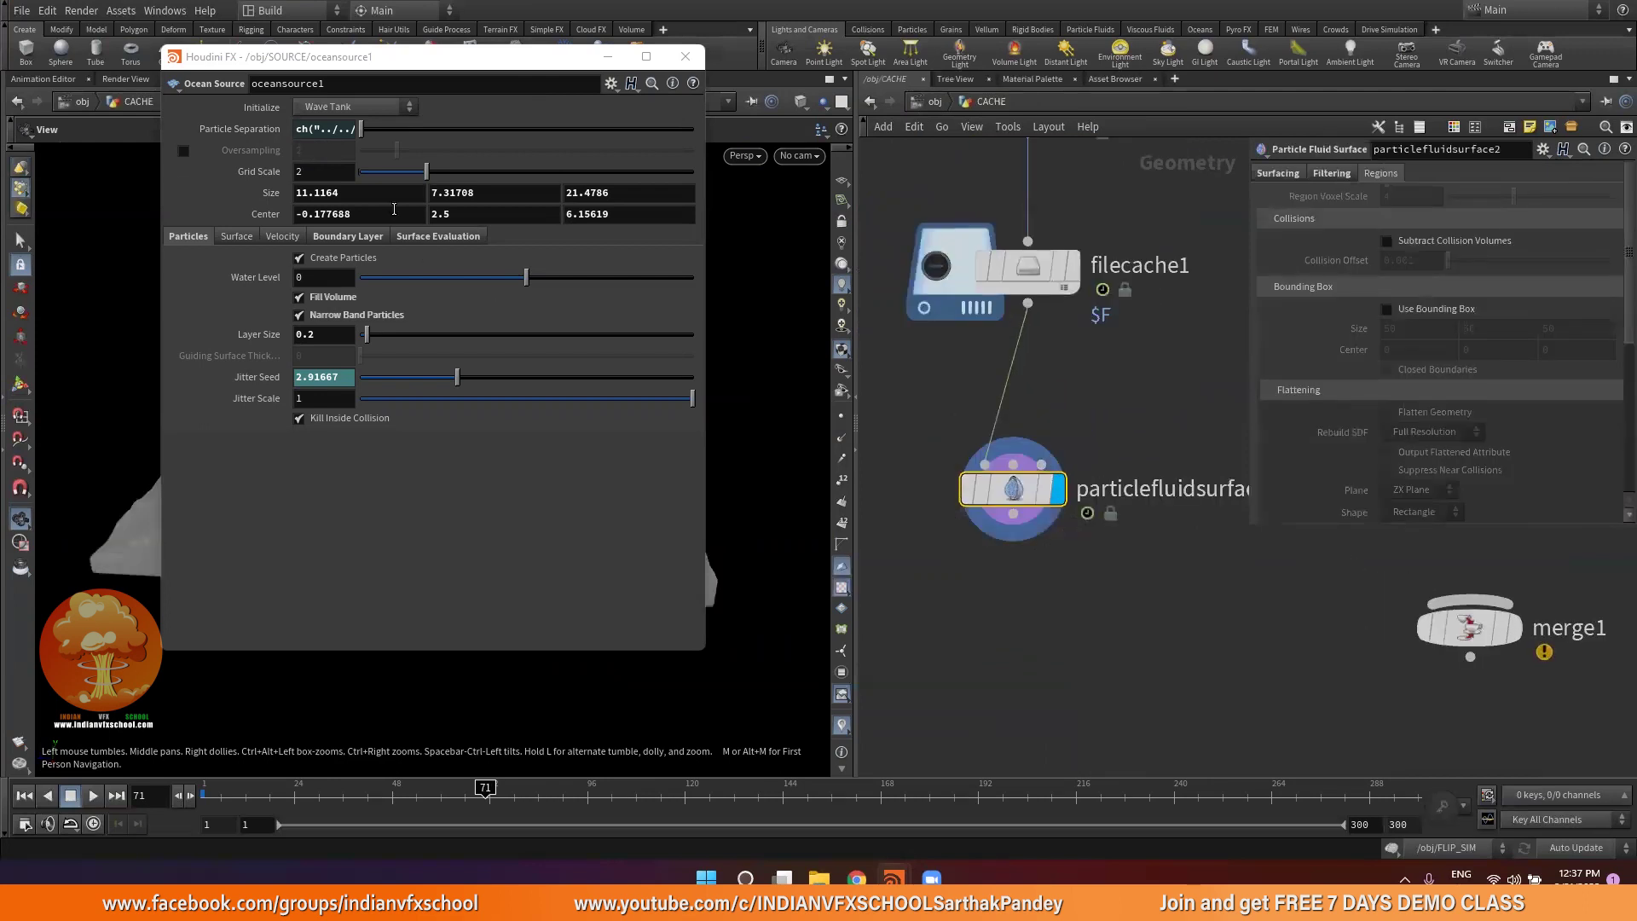
drag(501, 67, 324, 68)
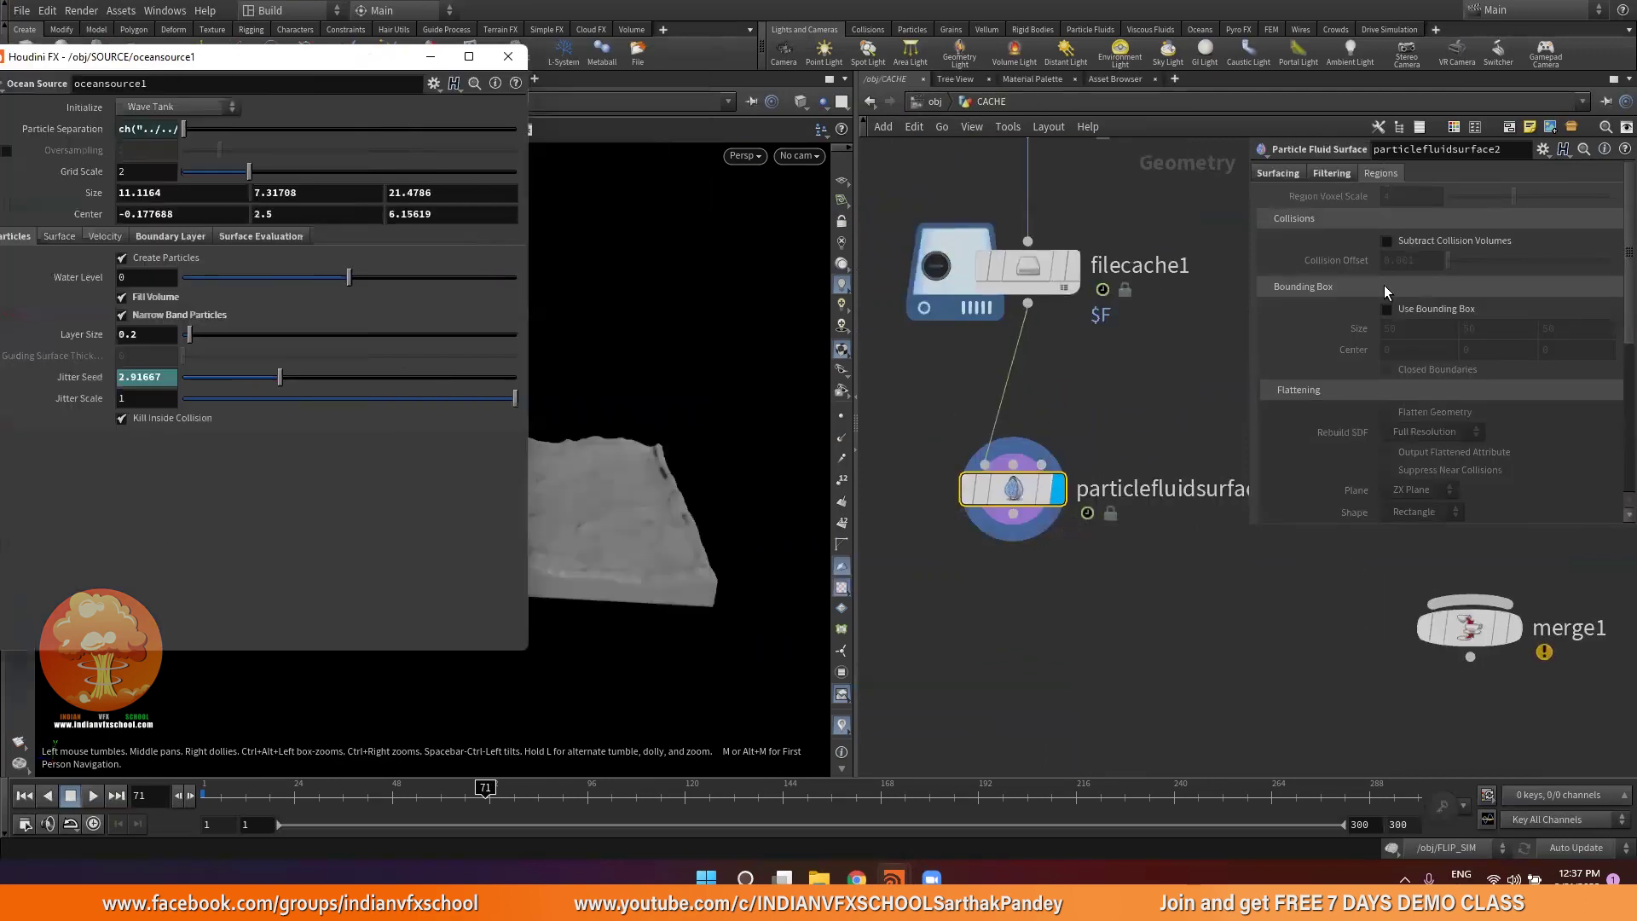
Bypass particlefluidsurface2 and enable Use Bounding Box in its Regions settings
mouse_move(1043, 475)
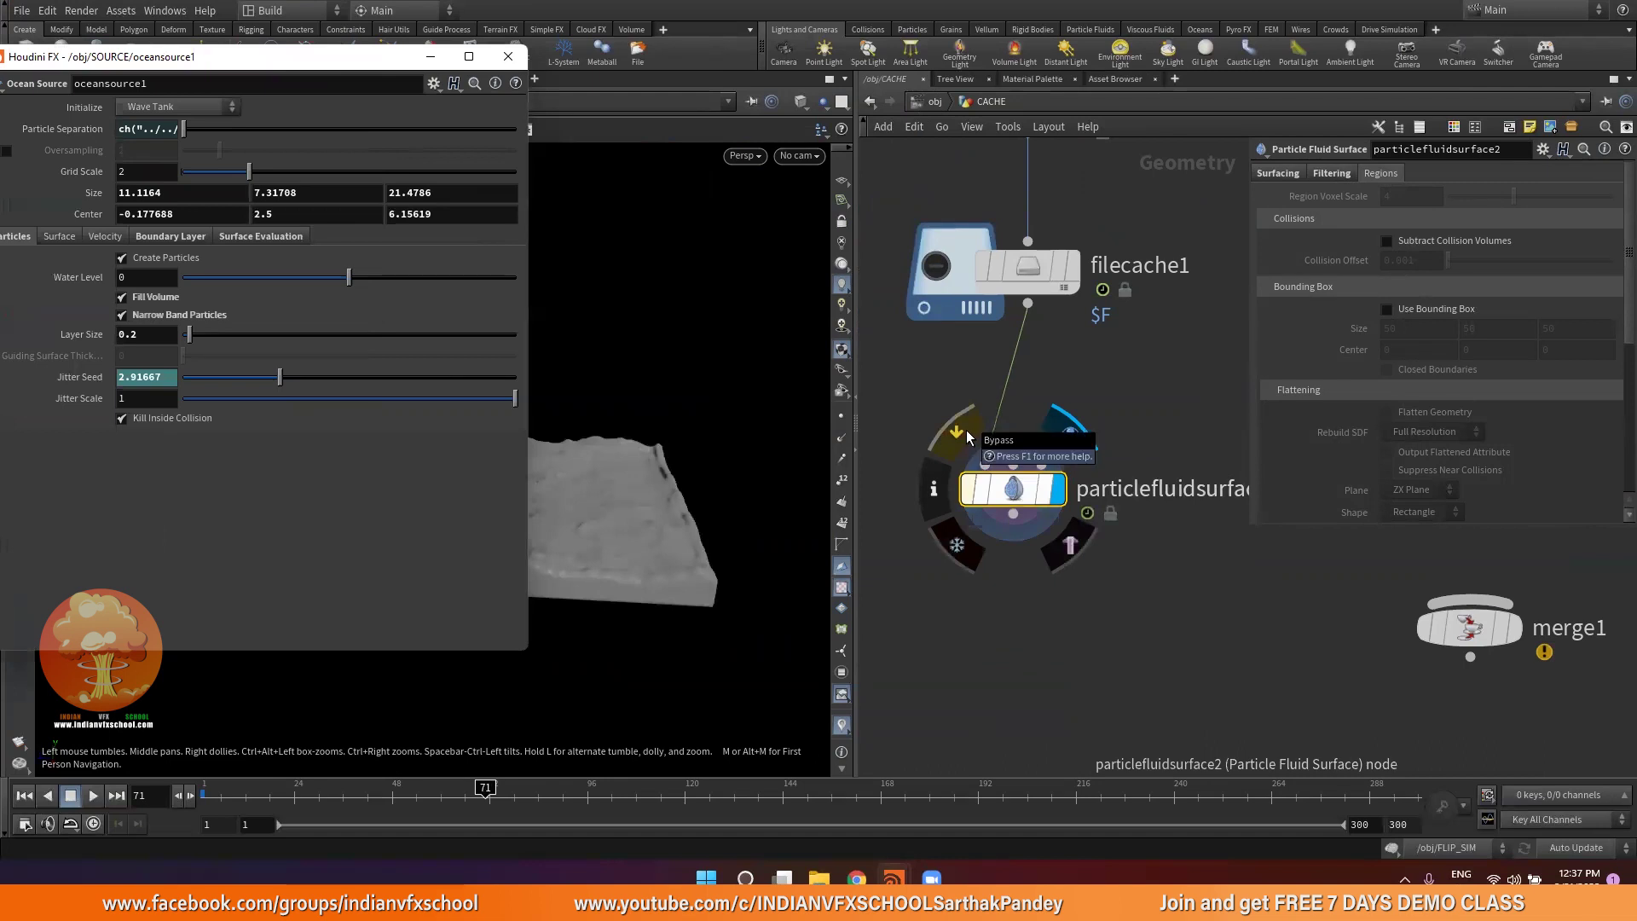
click(960, 430)
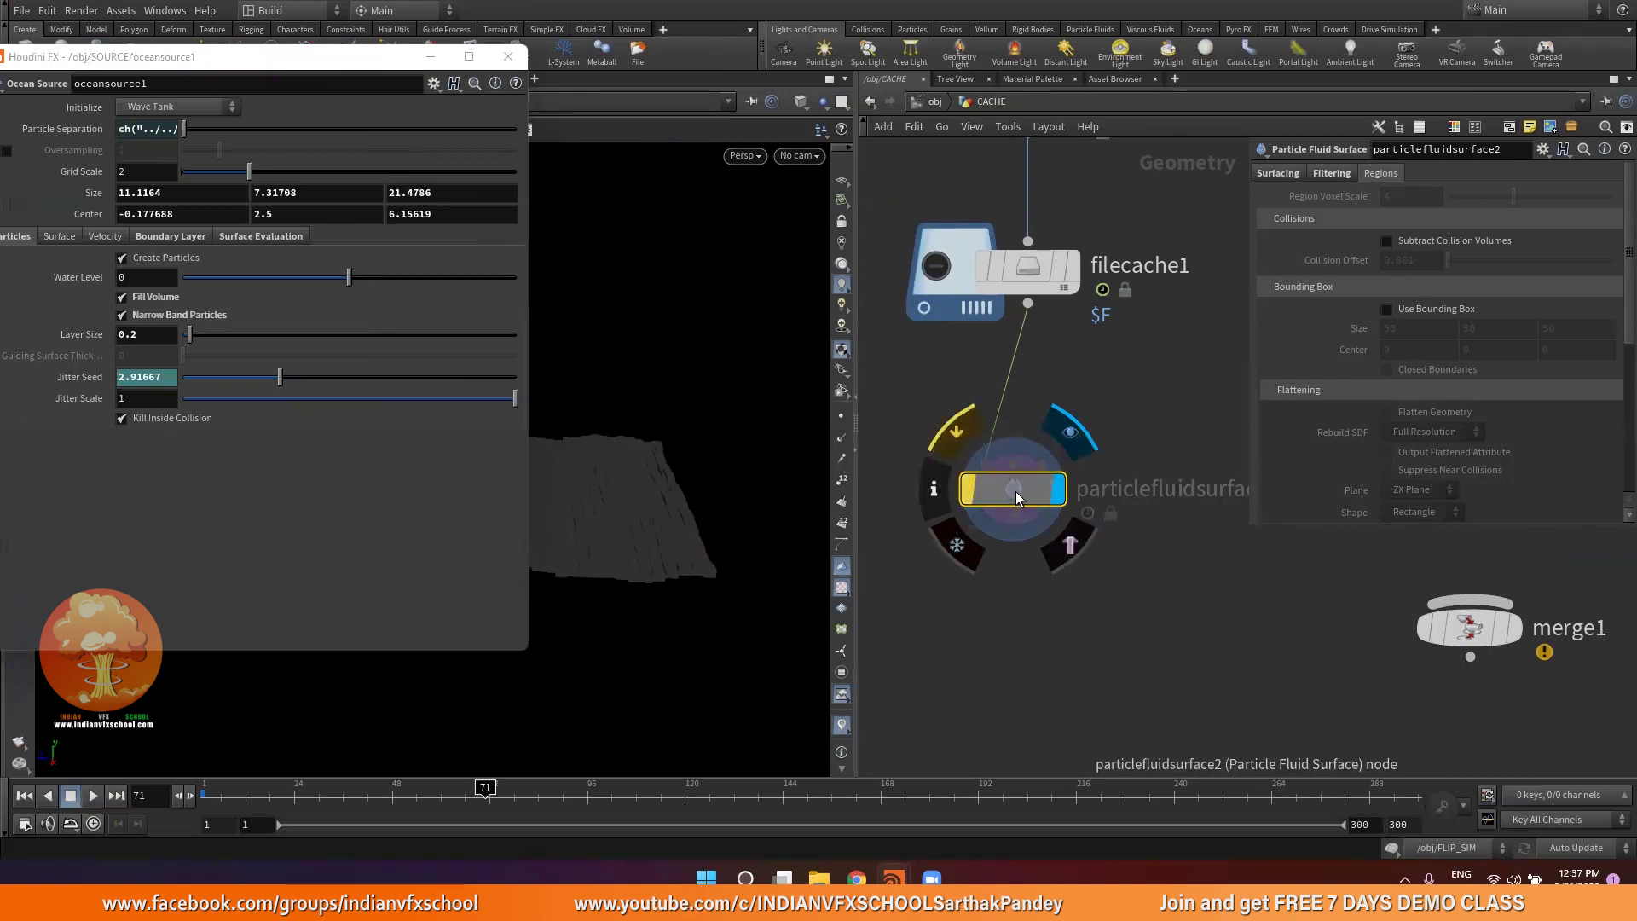
click(1388, 310)
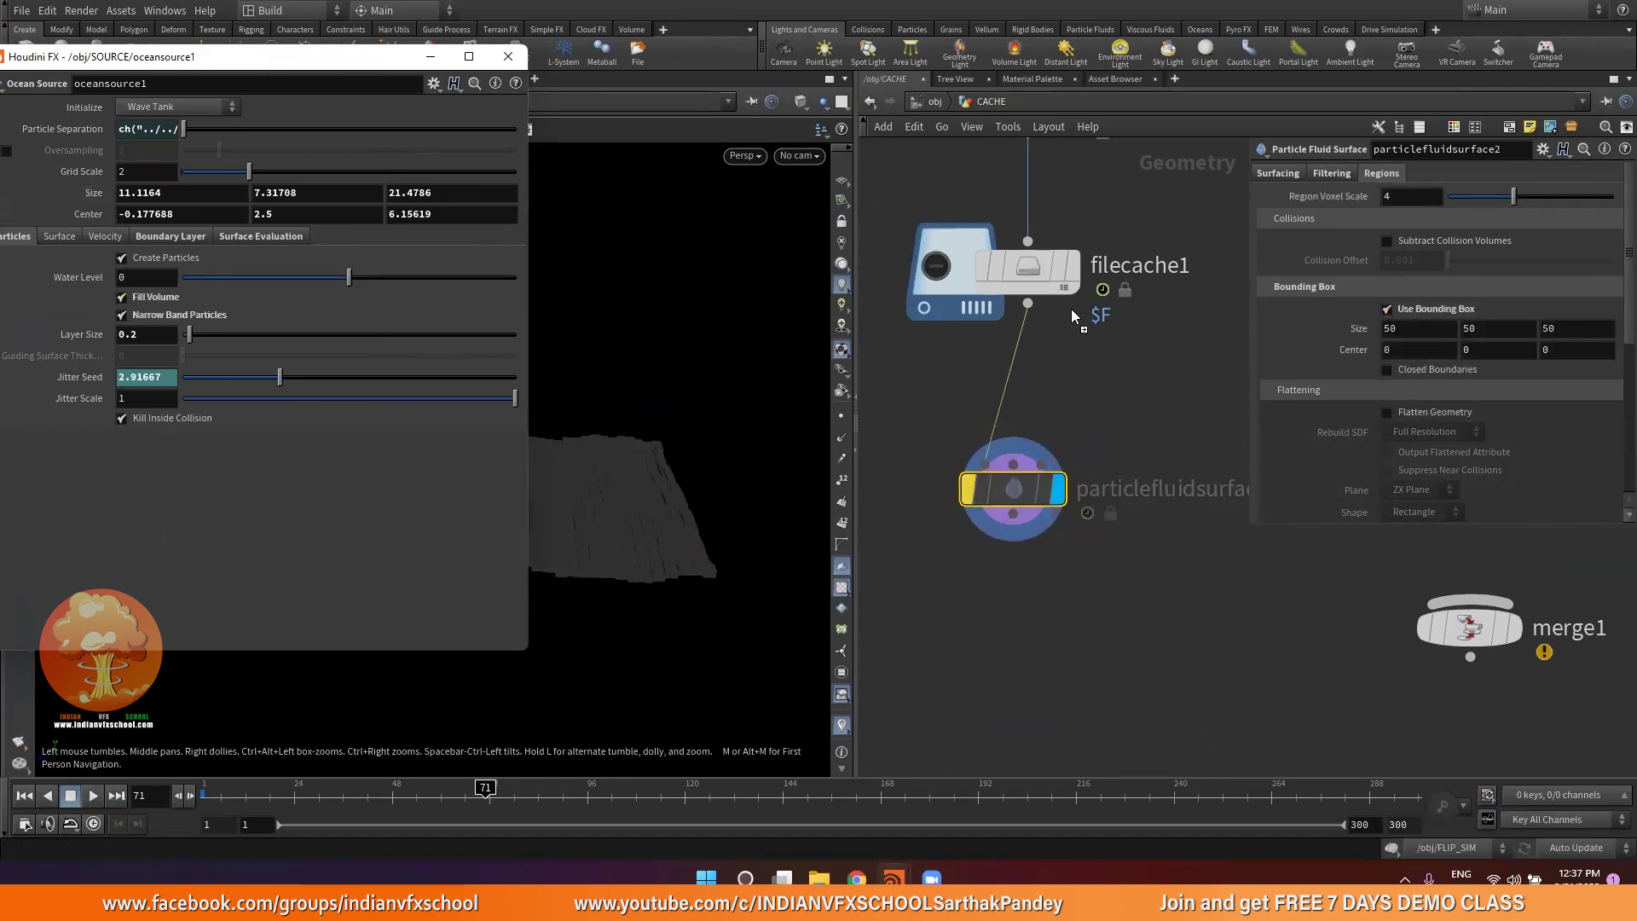
Link the bounding box Size and Center to oceansource1's values as relative channel references, and close the floating parameter window
right_click(1359, 329)
click(1398, 357)
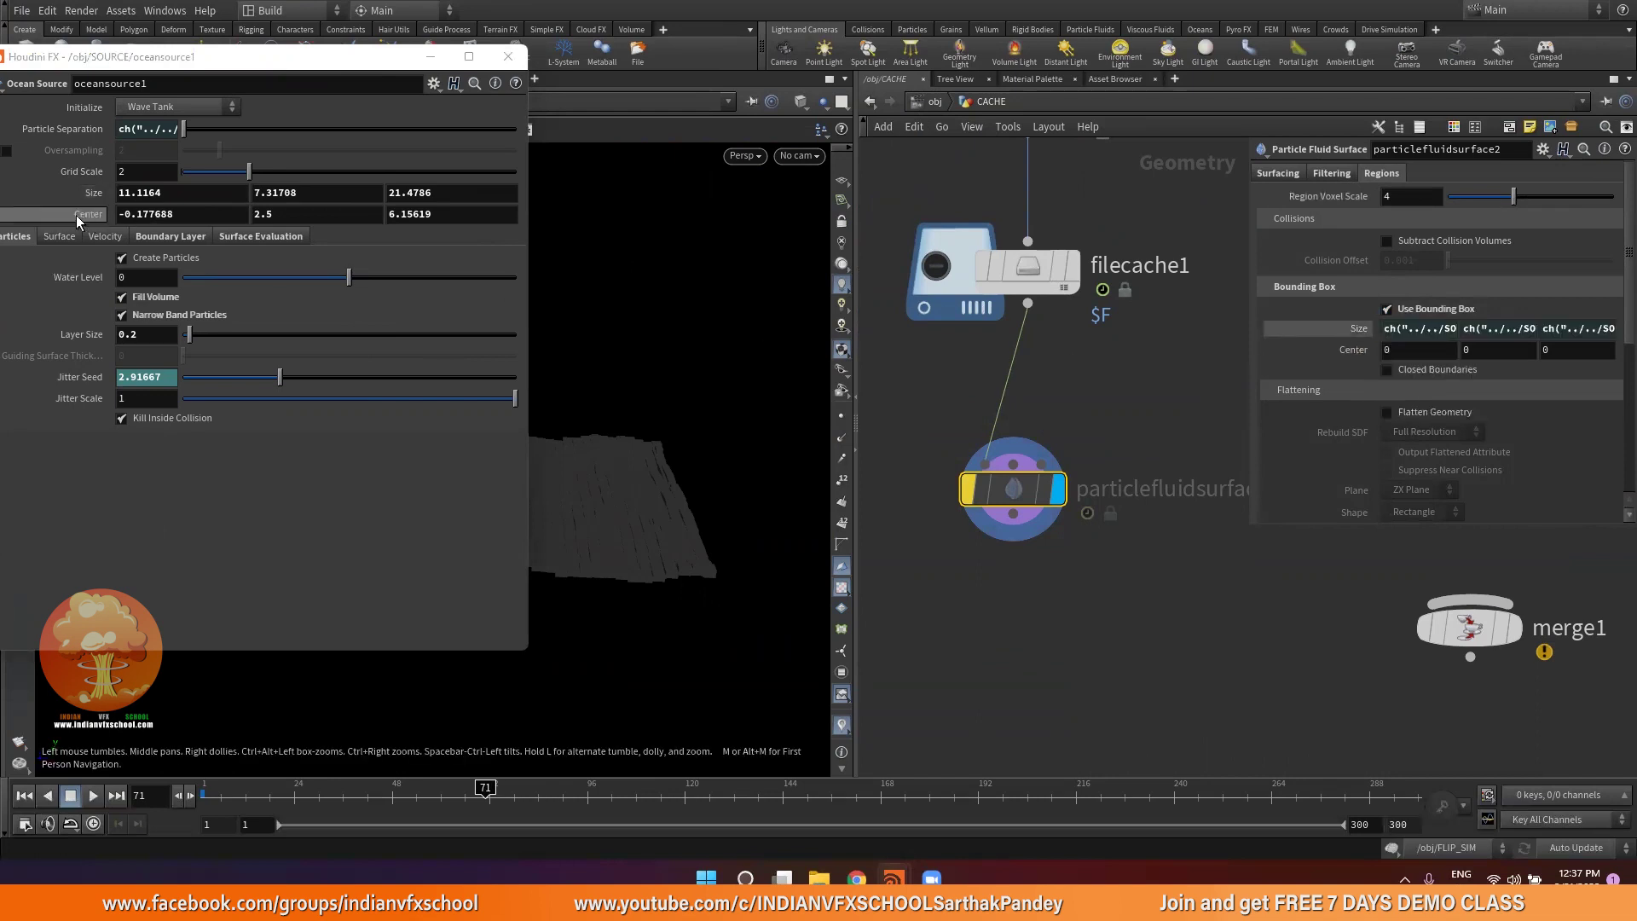
right_click(1342, 350)
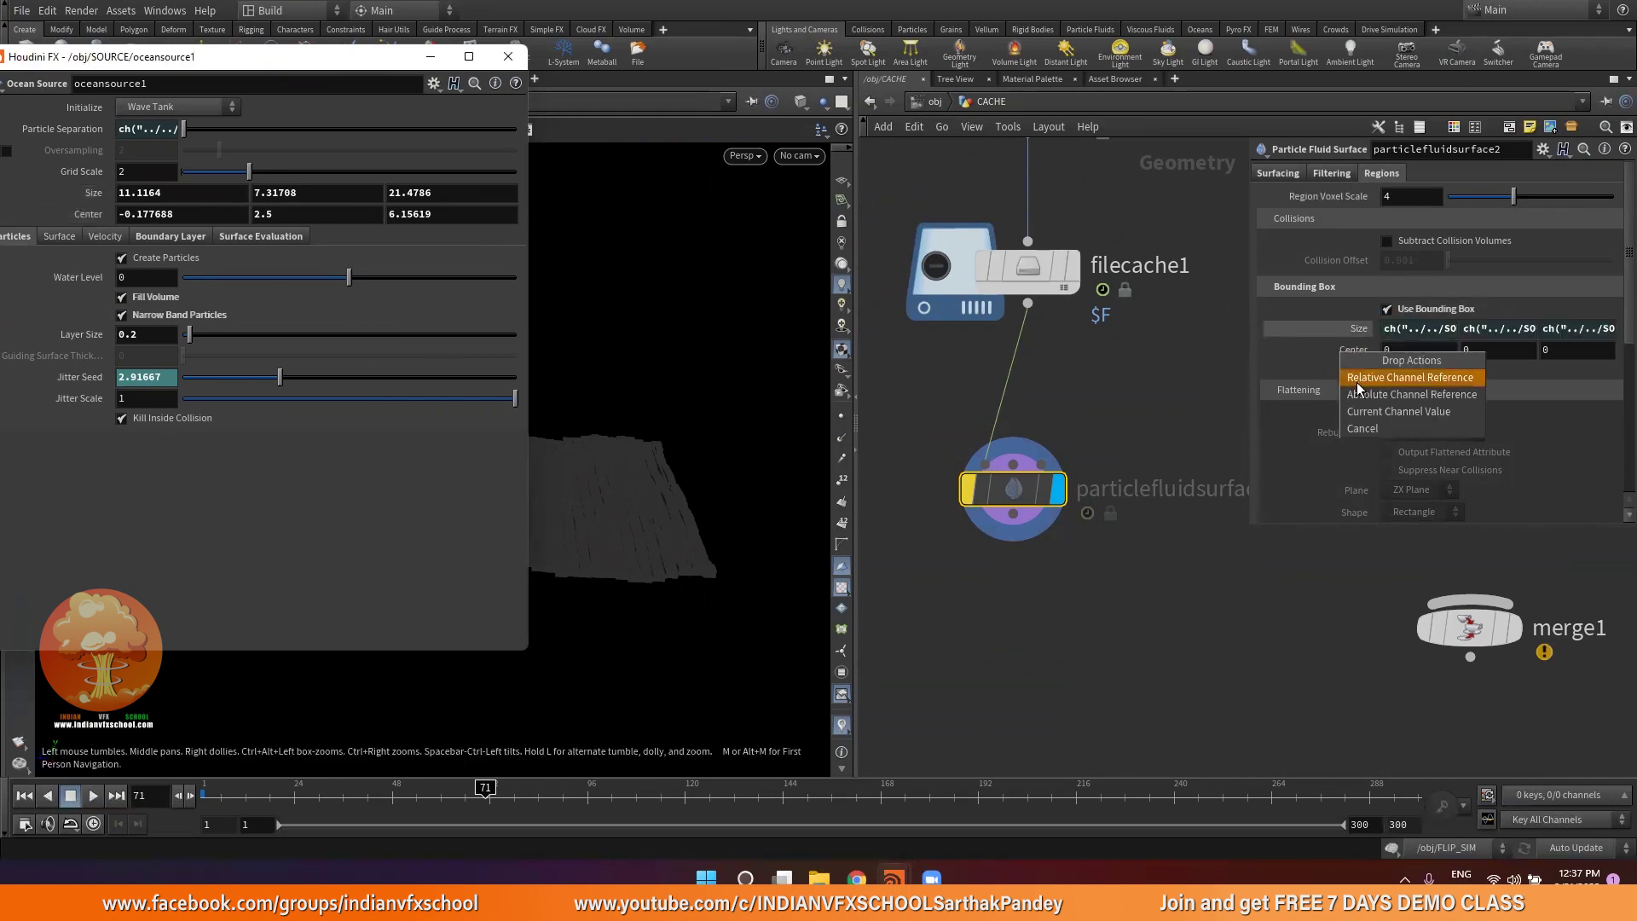
click(1358, 379)
click(508, 56)
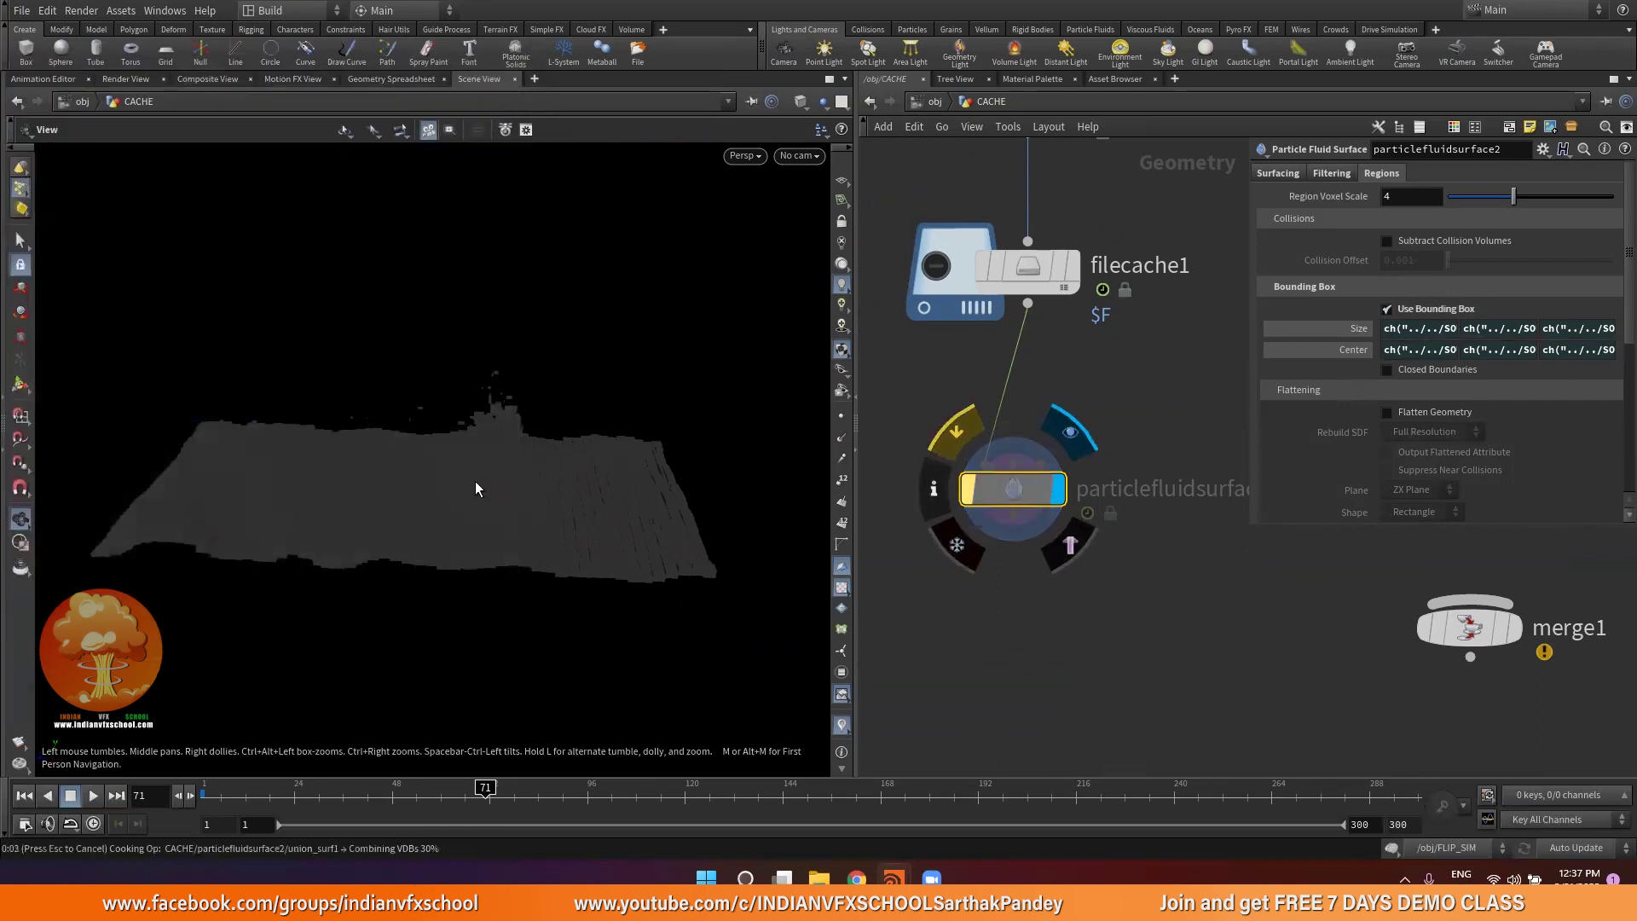
Reactivate particlefluidsurface2, turn on Closed Boundaries and inspect the ocean mesh and its bounding box from several angles
right_drag(458, 534, 449, 575)
drag(449, 576, 457, 428)
scroll(507, 542, down, 5)
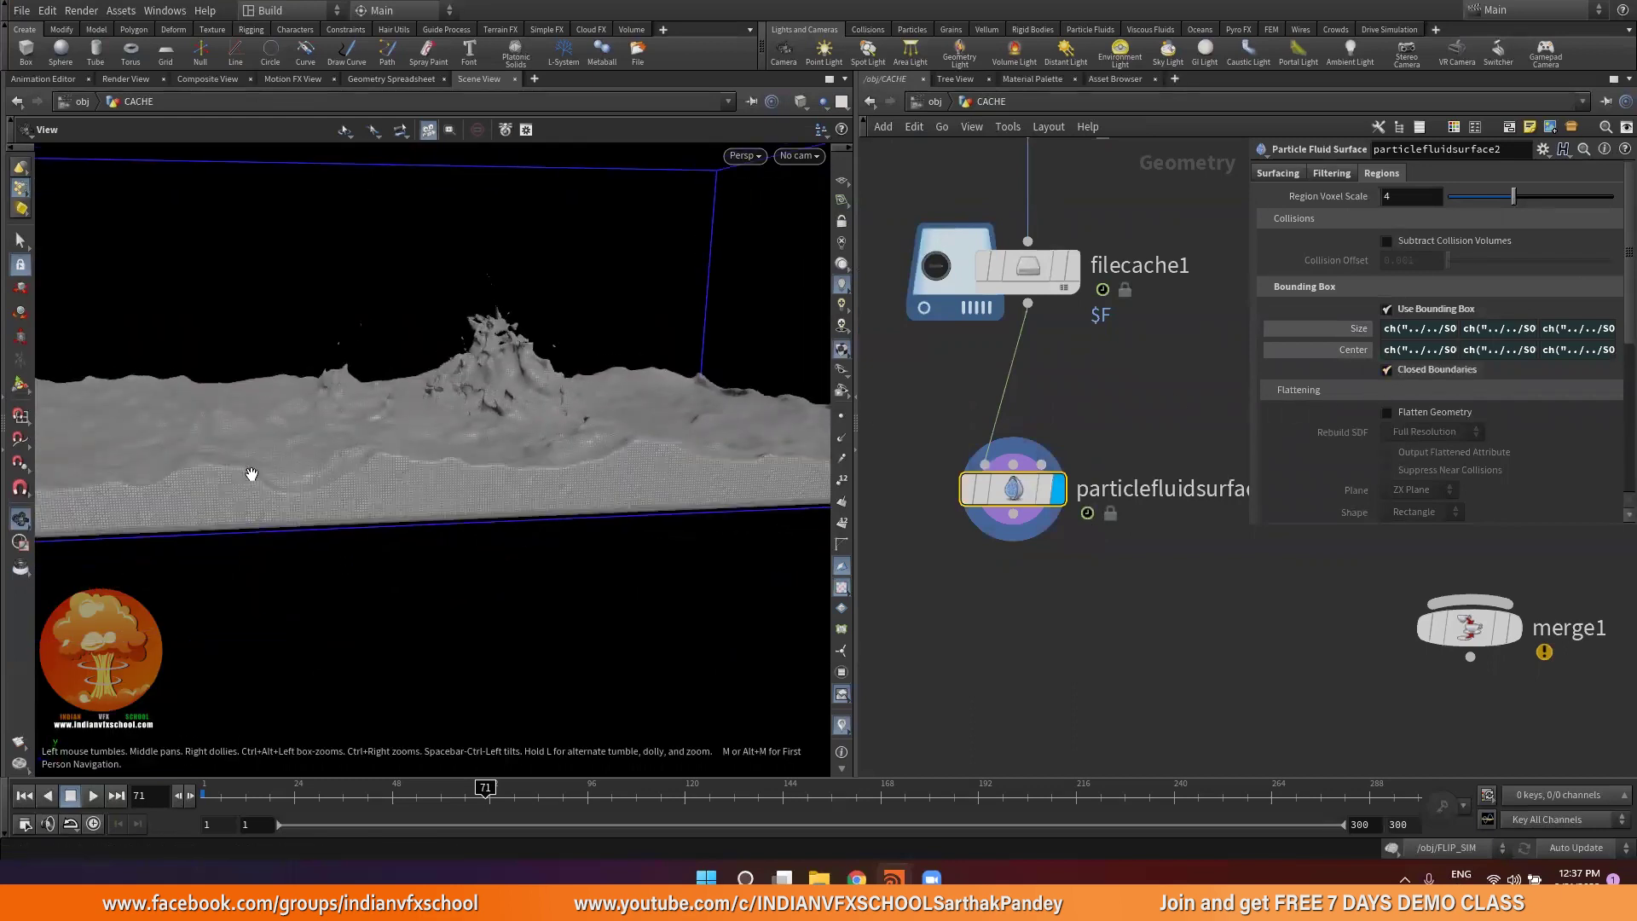
drag(487, 486, 611, 414)
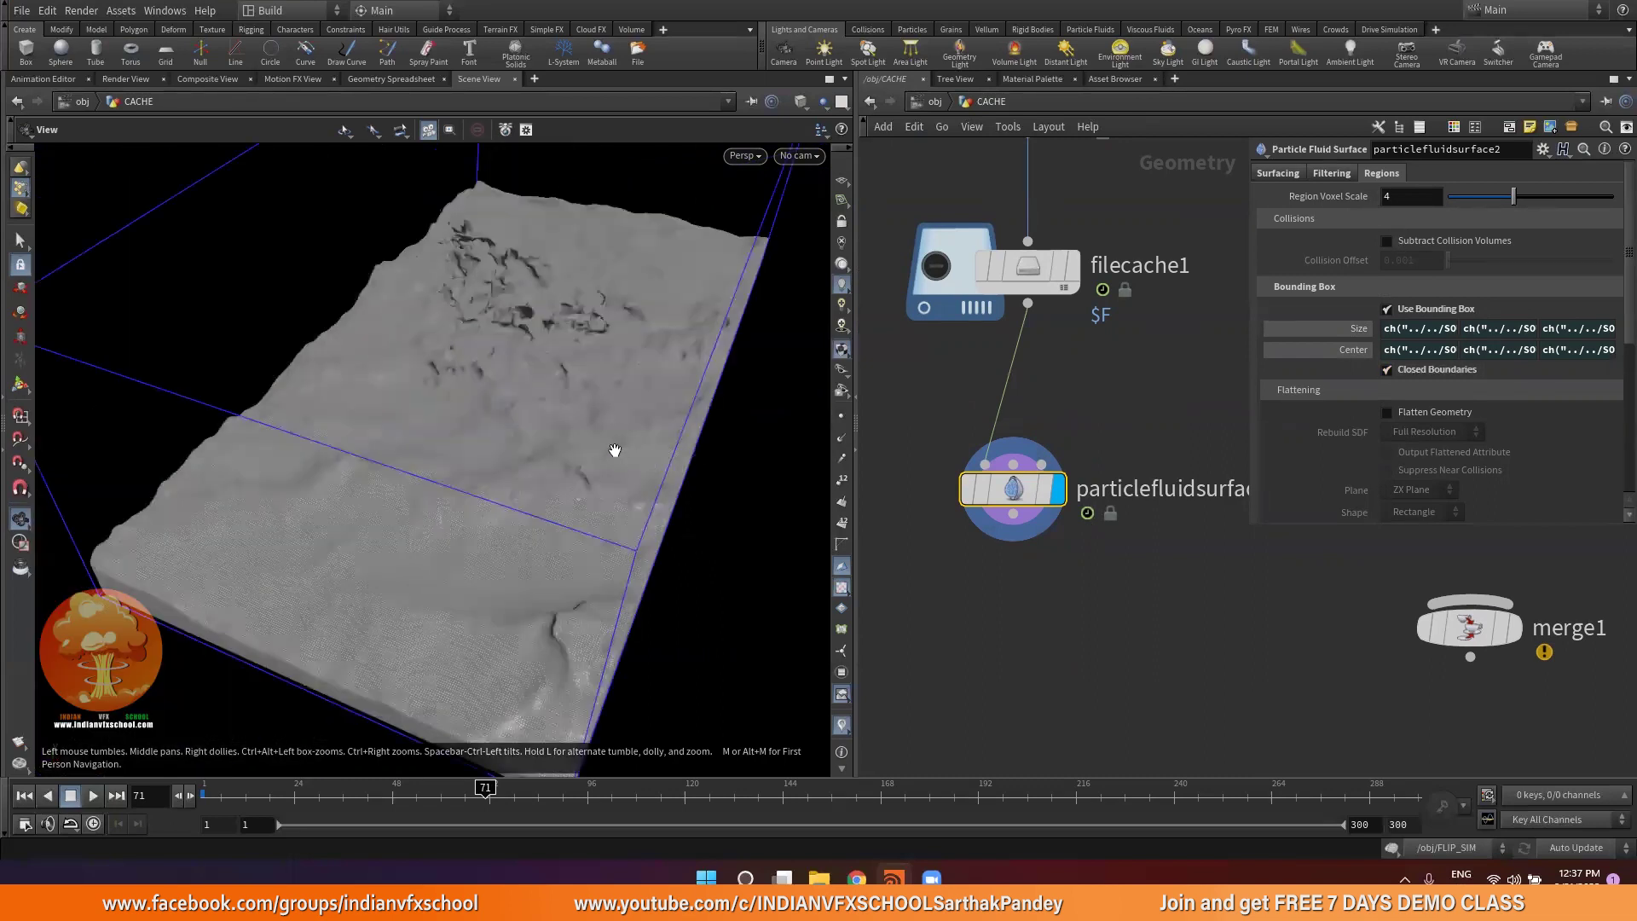
scroll(611, 452, down, 5)
drag(438, 564, 833, 231)
scroll(540, 549, up, 5)
Switch the viewport to Smooth Shaded and examine the ocean mesh's corner and boundary edges up close
click(802, 101)
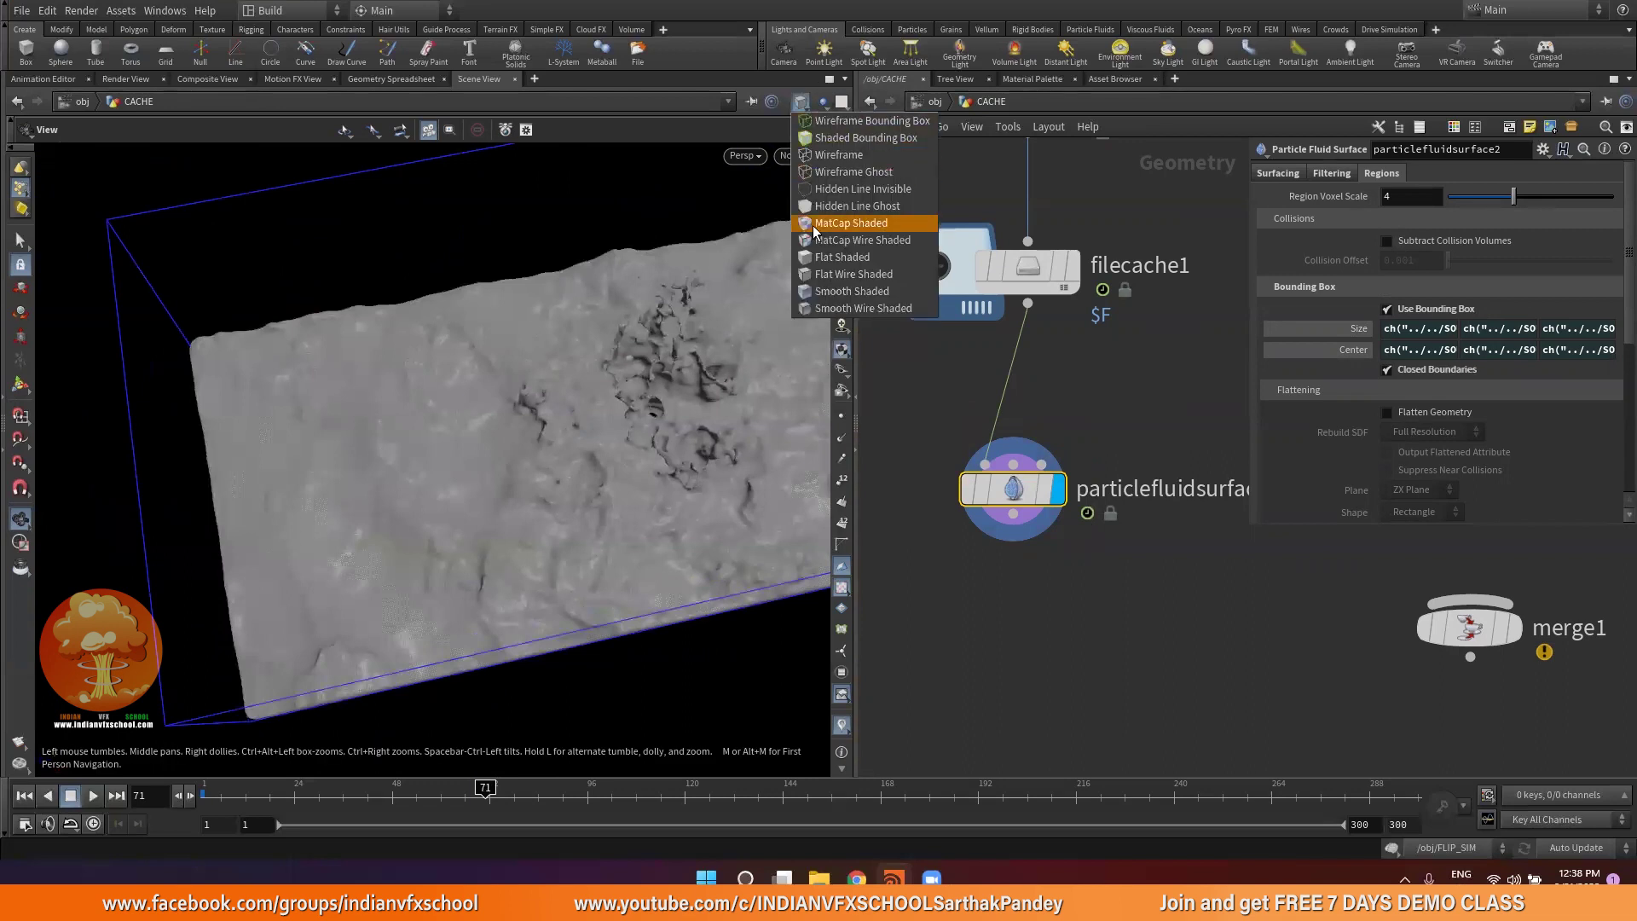
click(853, 284)
scroll(499, 409, up, 5)
scroll(499, 409, up, 2)
mouse_move(534, 479)
mouse_down()
mouse_move(606, 479)
mouse_move(548, 491)
mouse_up()
scroll(591, 384, up, 4)
right_drag(591, 383, 600, 526)
middle_drag(600, 527, 409, 526)
right_drag(410, 526, 597, 478)
middle_drag(597, 477, 567, 450)
drag(567, 450, 469, 377)
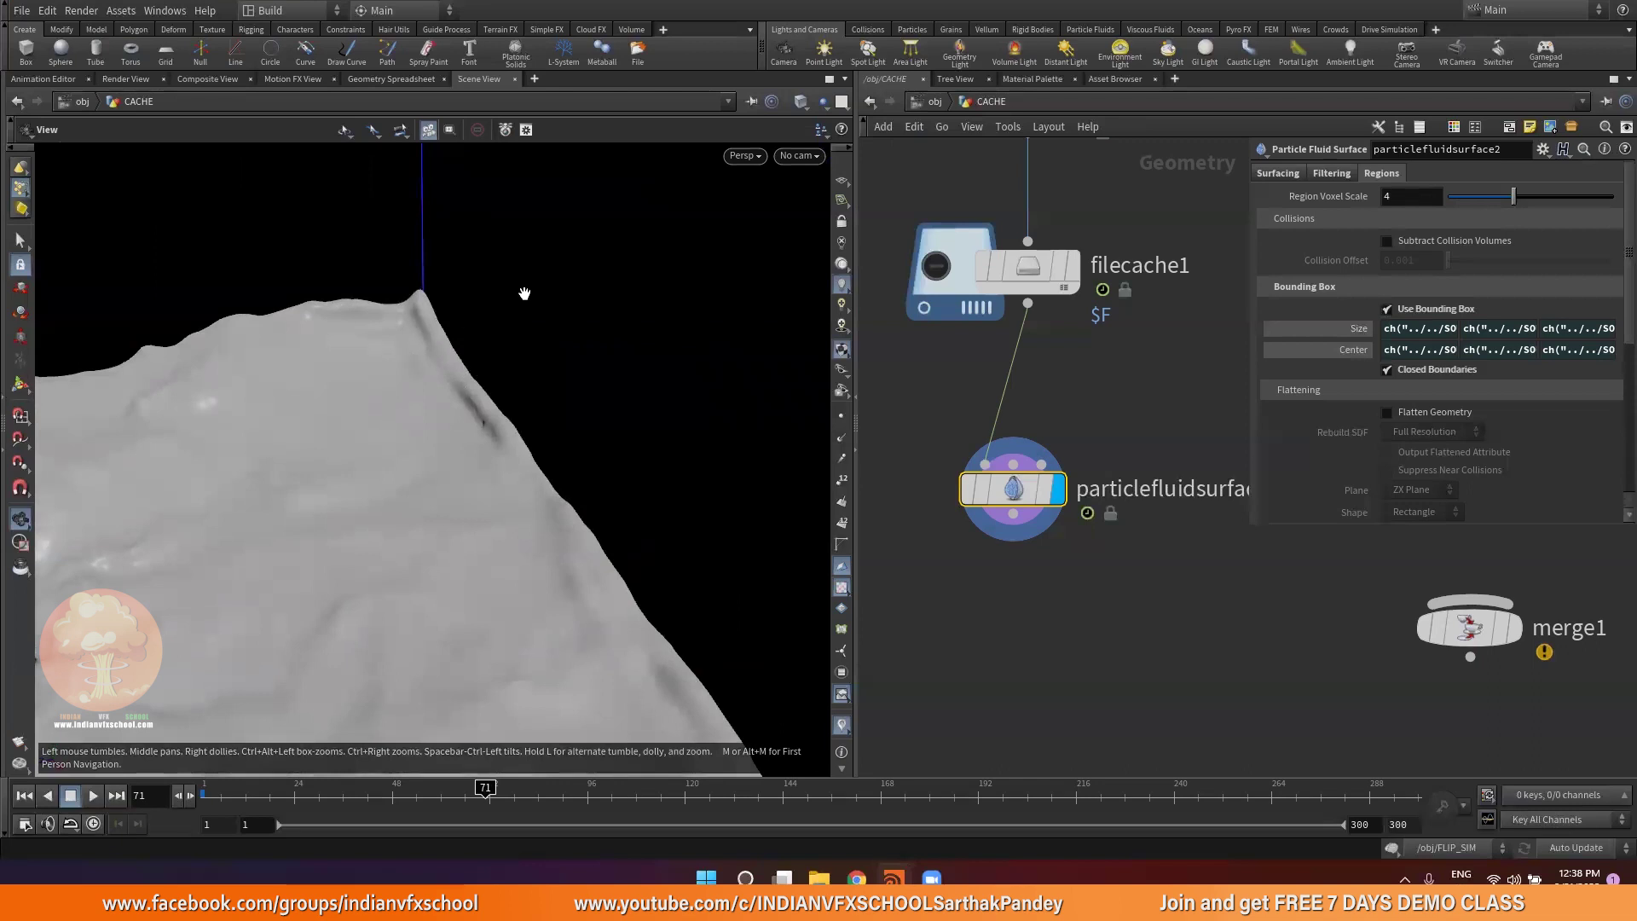
drag(524, 293, 504, 464)
Go into the FLIP_SIM network and check flipsolver1's Volume Limits padding under Volume Motion
click(935, 101)
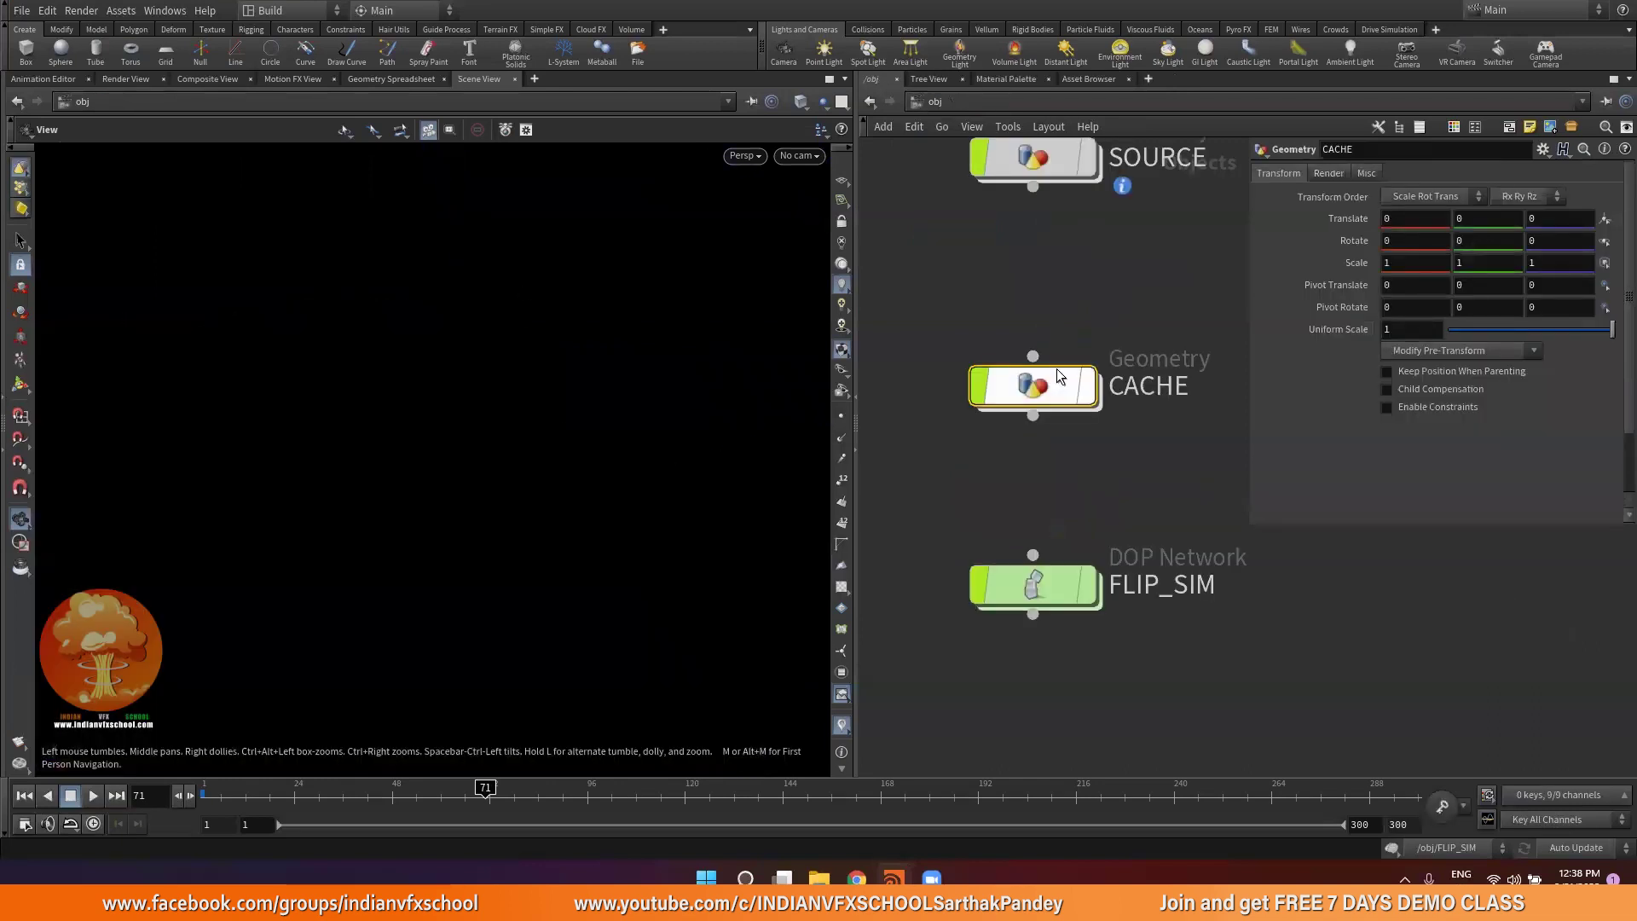
double_click(1040, 577)
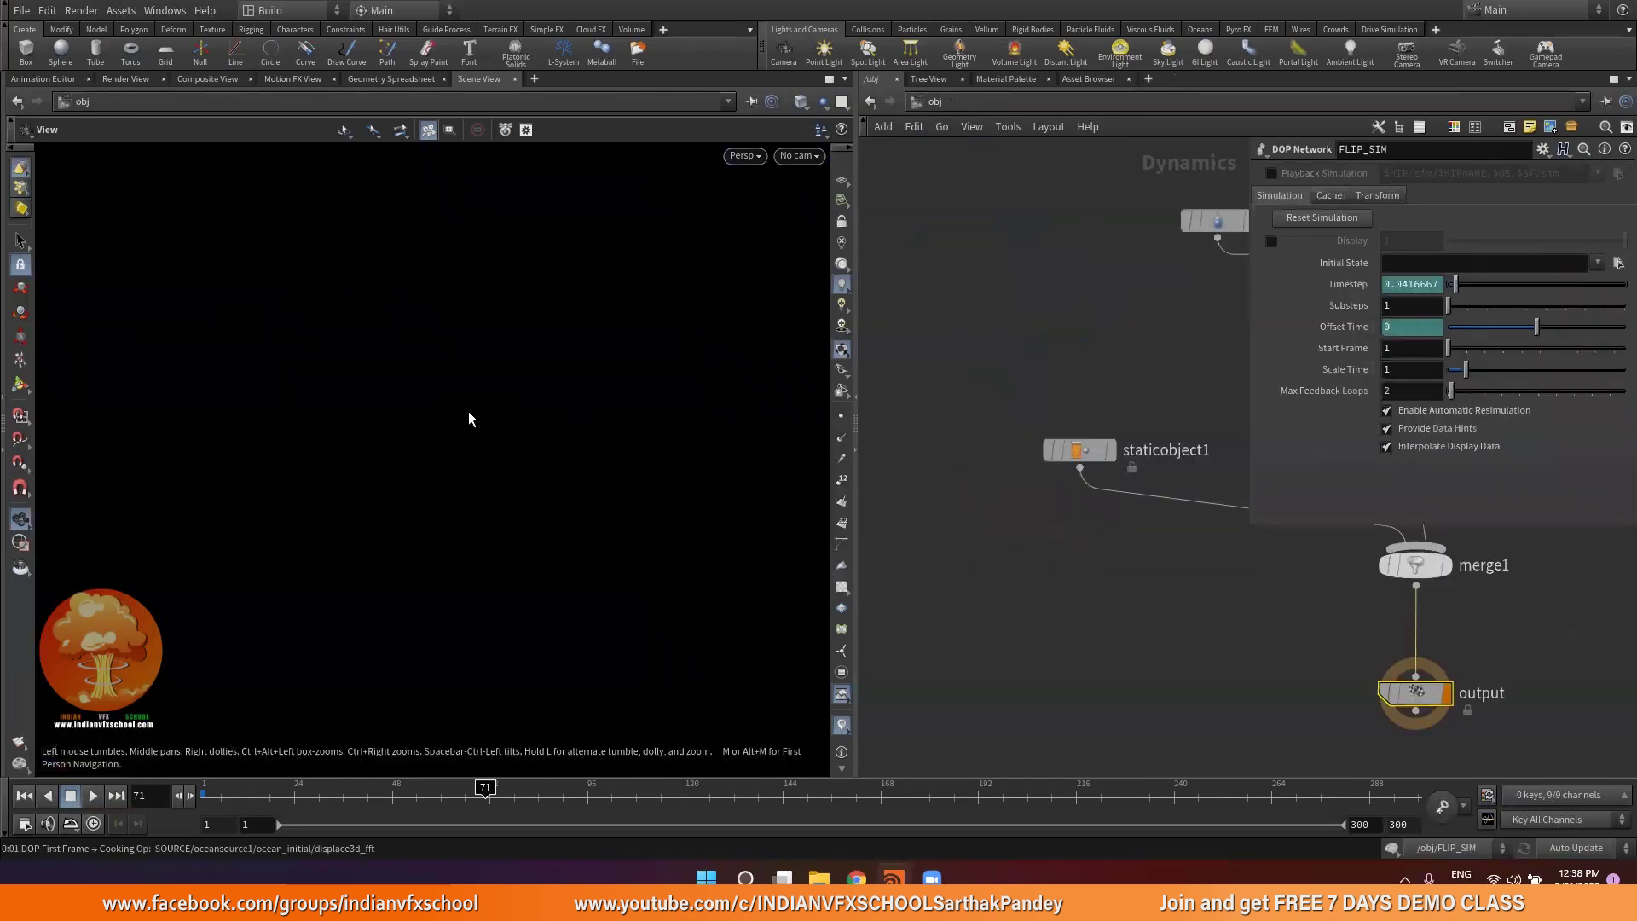
scroll(980, 333, down, 3)
middle_drag(1173, 306, 1001, 254)
scroll(1001, 254, up, 4)
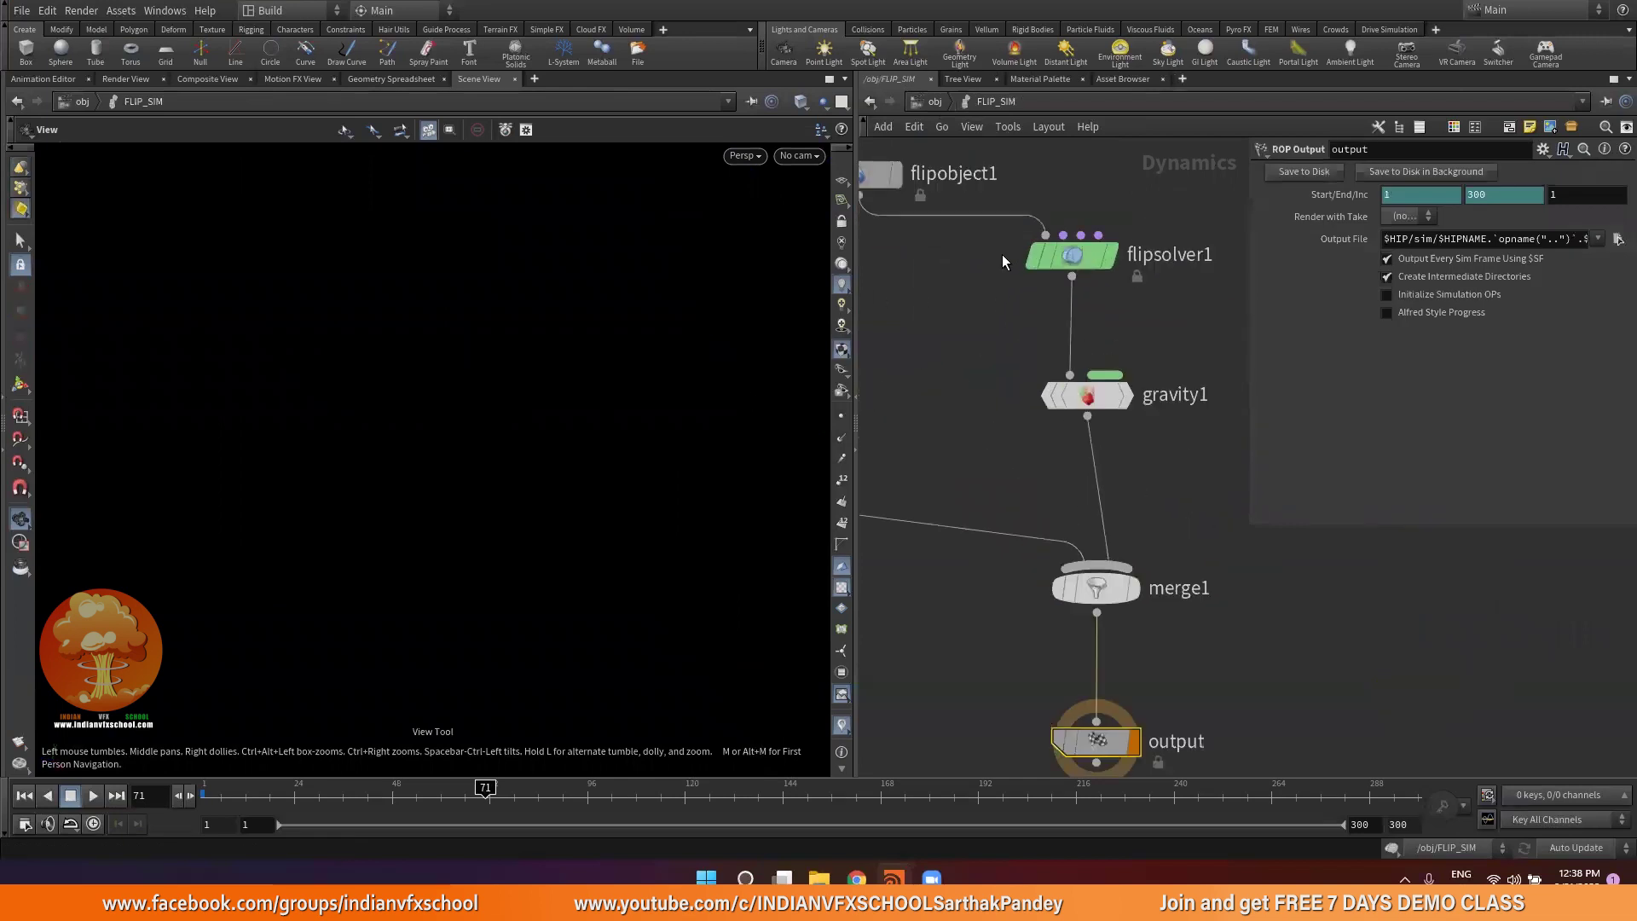
click(1067, 256)
scroll(979, 340, down, 2)
click(1414, 172)
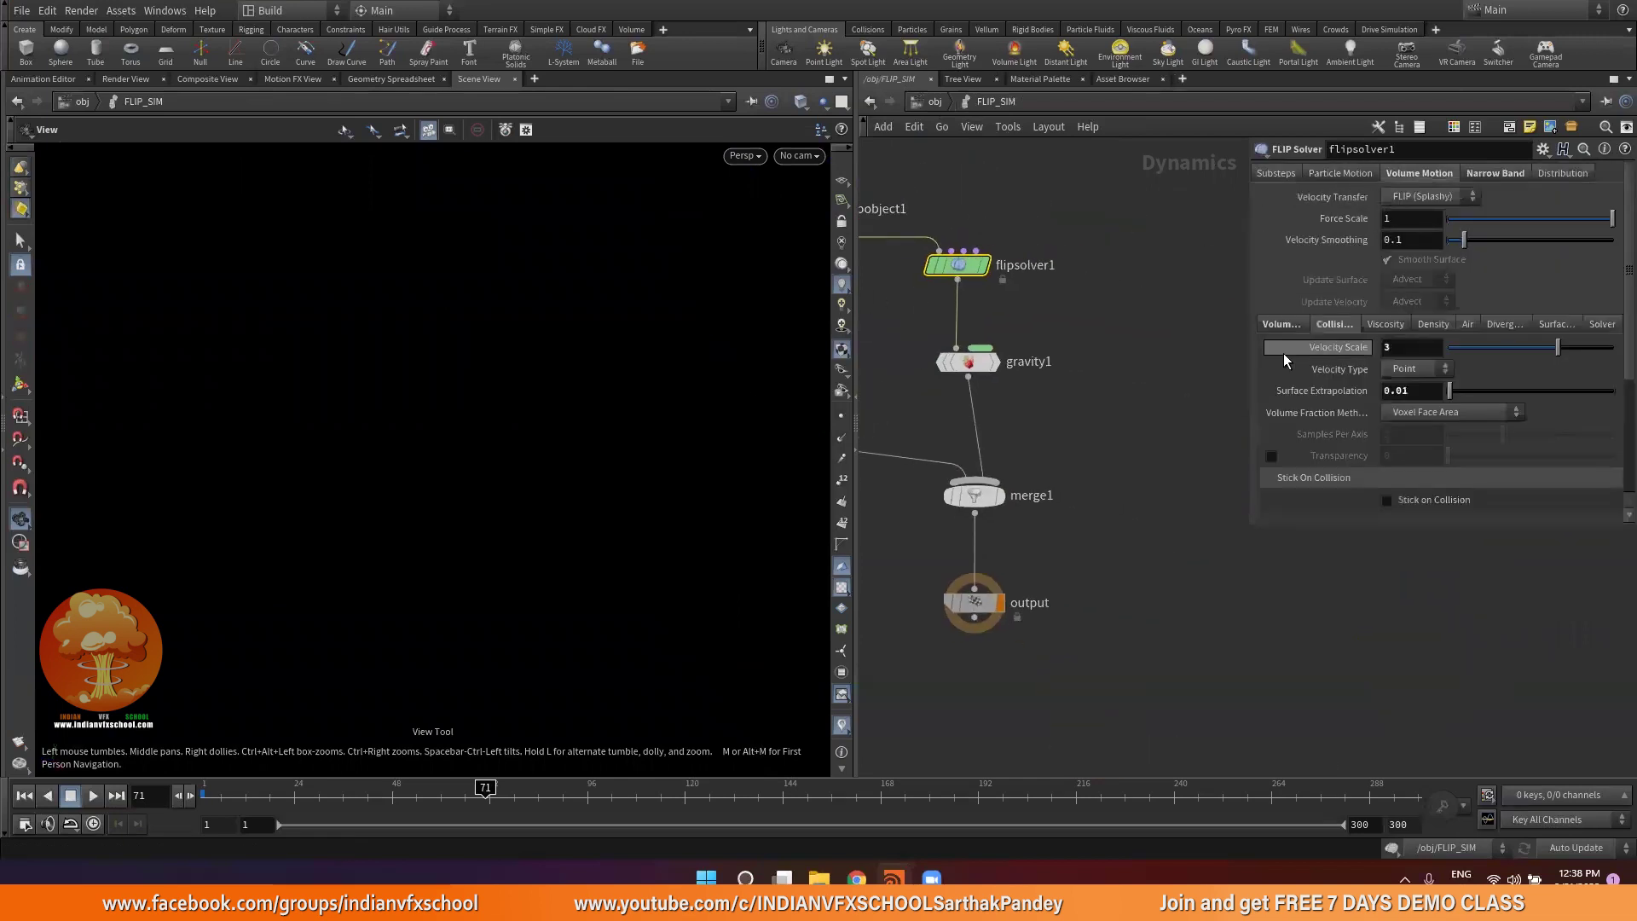
click(1291, 324)
scroll(1291, 324, down, 2)
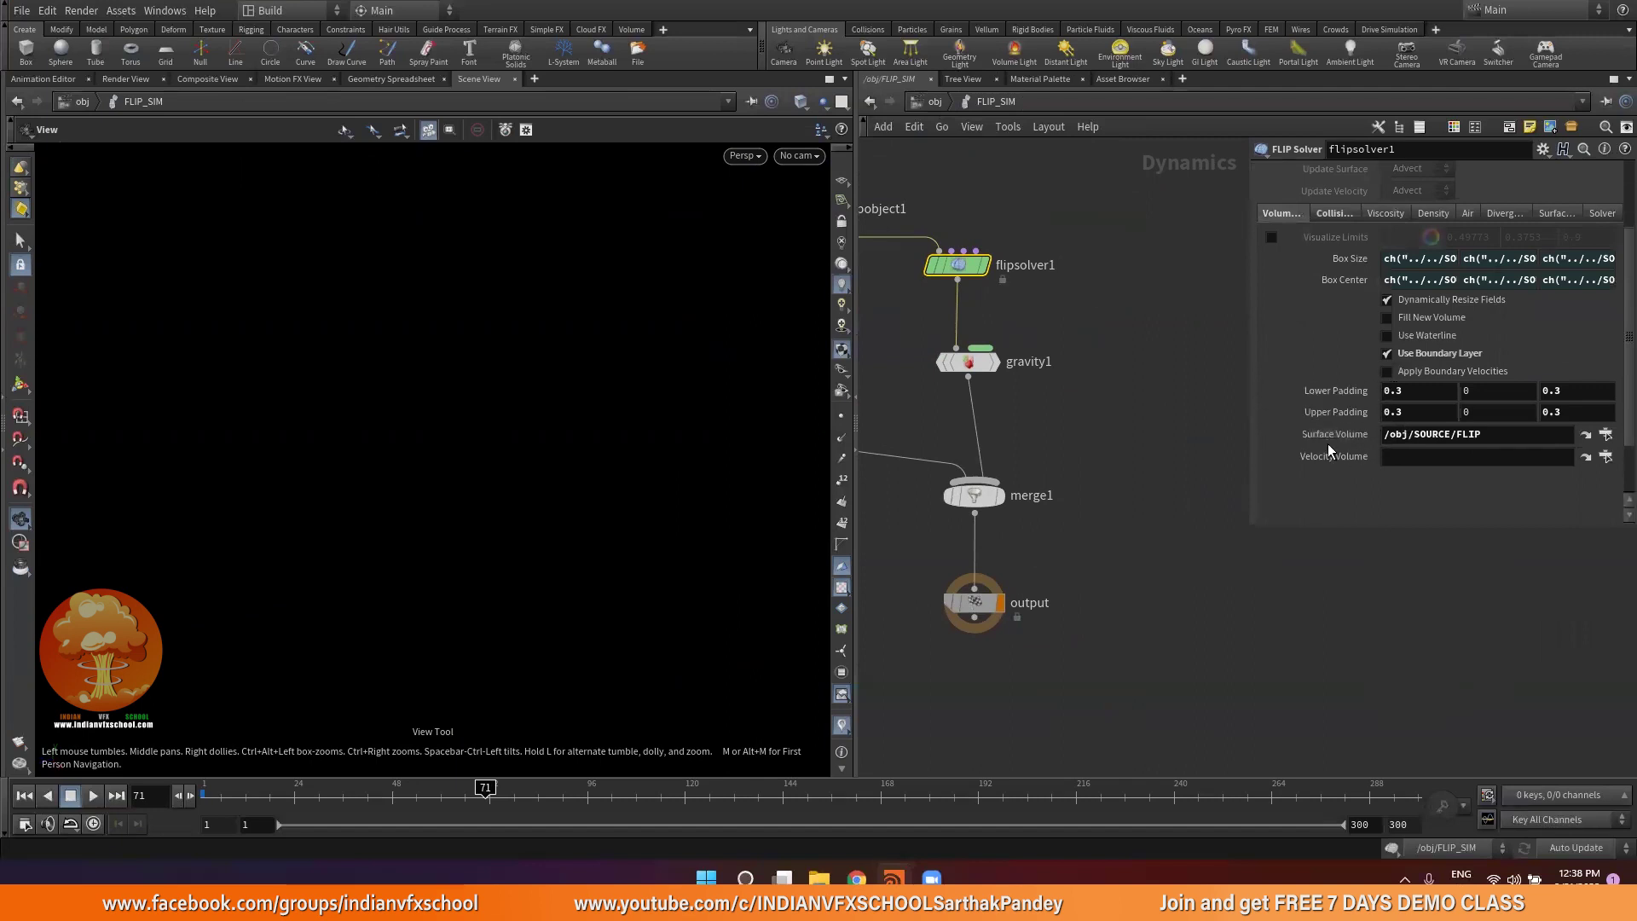
Return to the CACHE network and check the corner of the particlefluidsurface2 mesh
click(933, 101)
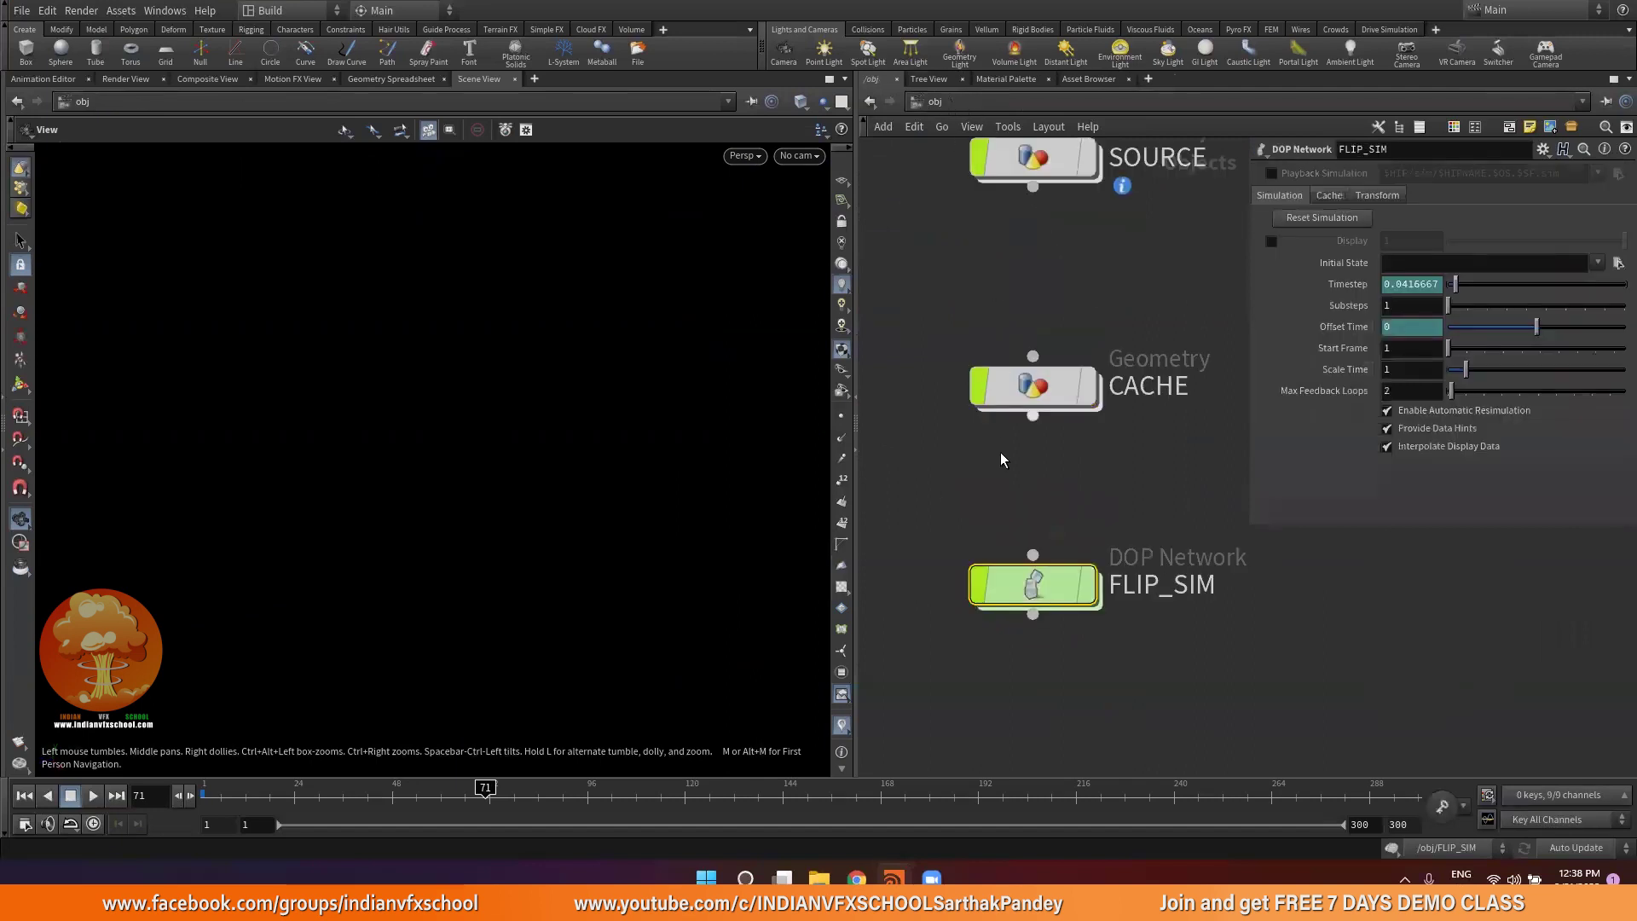
double_click(1045, 382)
scroll(1088, 345, down, 2)
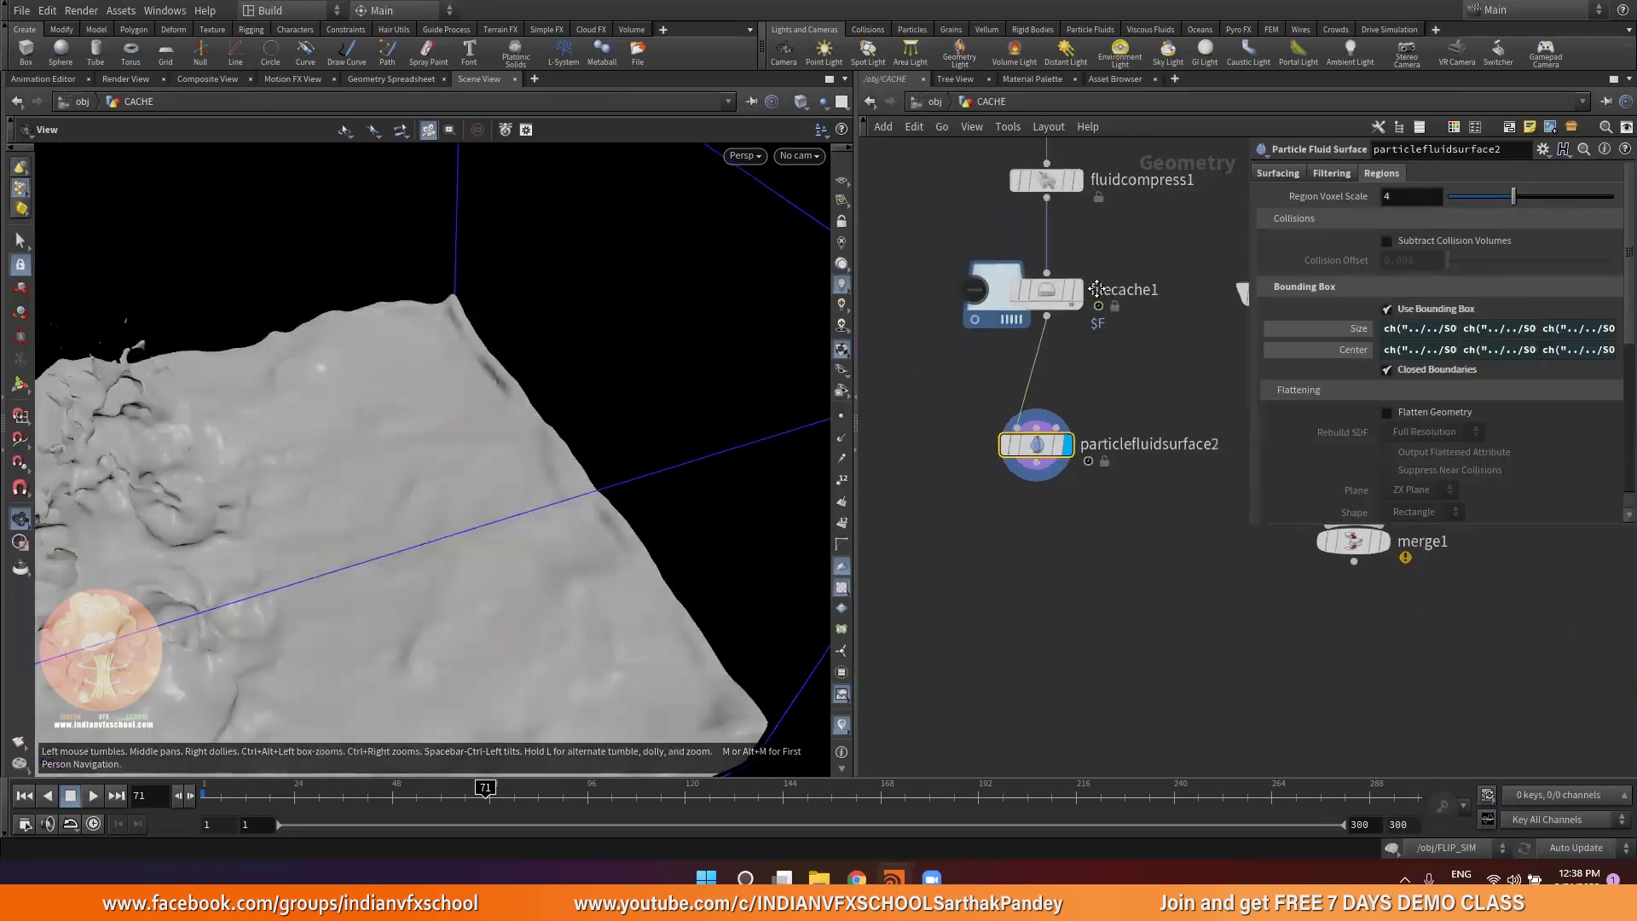
scroll(1066, 462, up, 4)
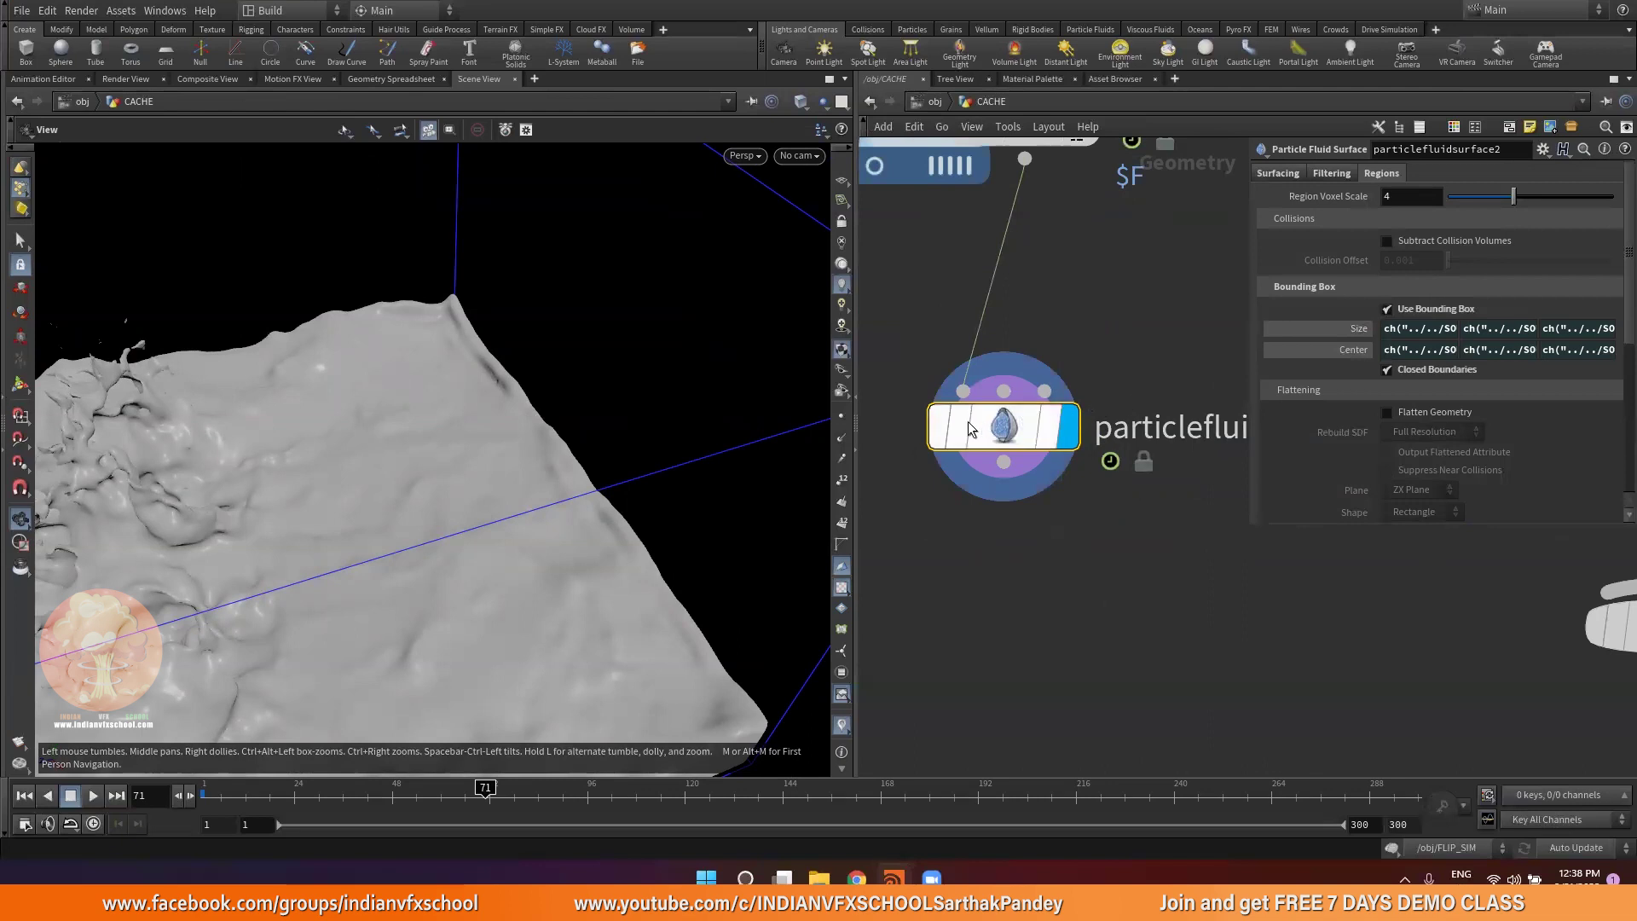
mouse_move(505, 365)
mouse_down()
mouse_move(474, 424)
mouse_move(525, 353)
mouse_move(541, 255)
mouse_move(486, 365)
mouse_up()
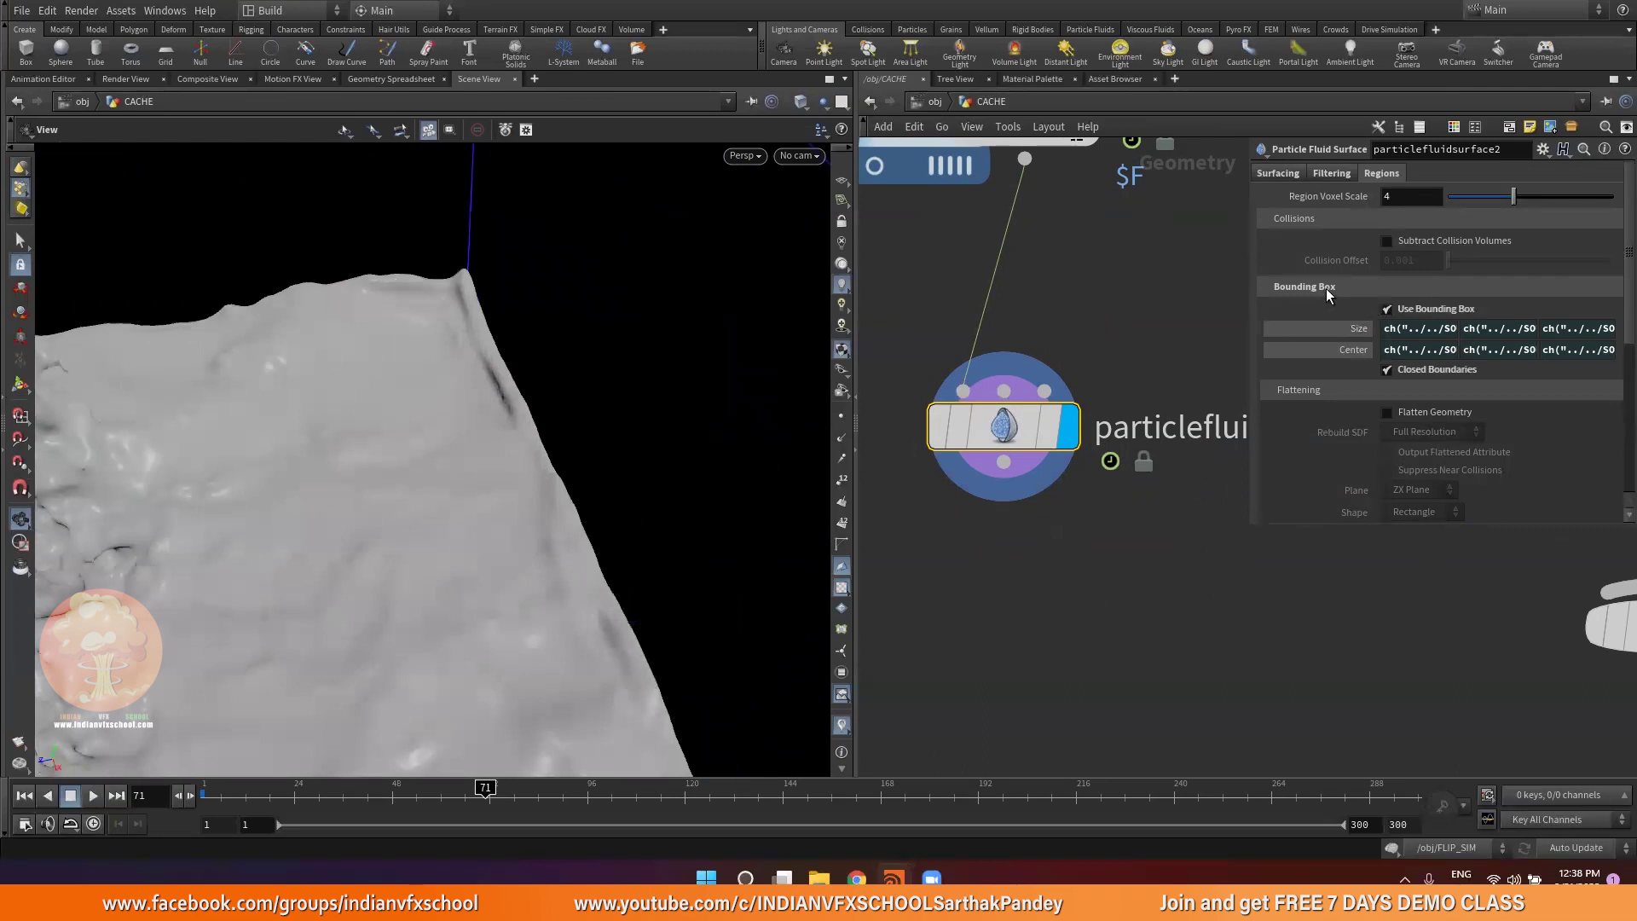
Widen the parameter pane and append -.3 to the bounding box's Z Size expression
scroll(1323, 298, down, 3)
scroll(1086, 495, down, 3)
middle_drag(1086, 496, 968, 457)
drag(1249, 523, 1097, 610)
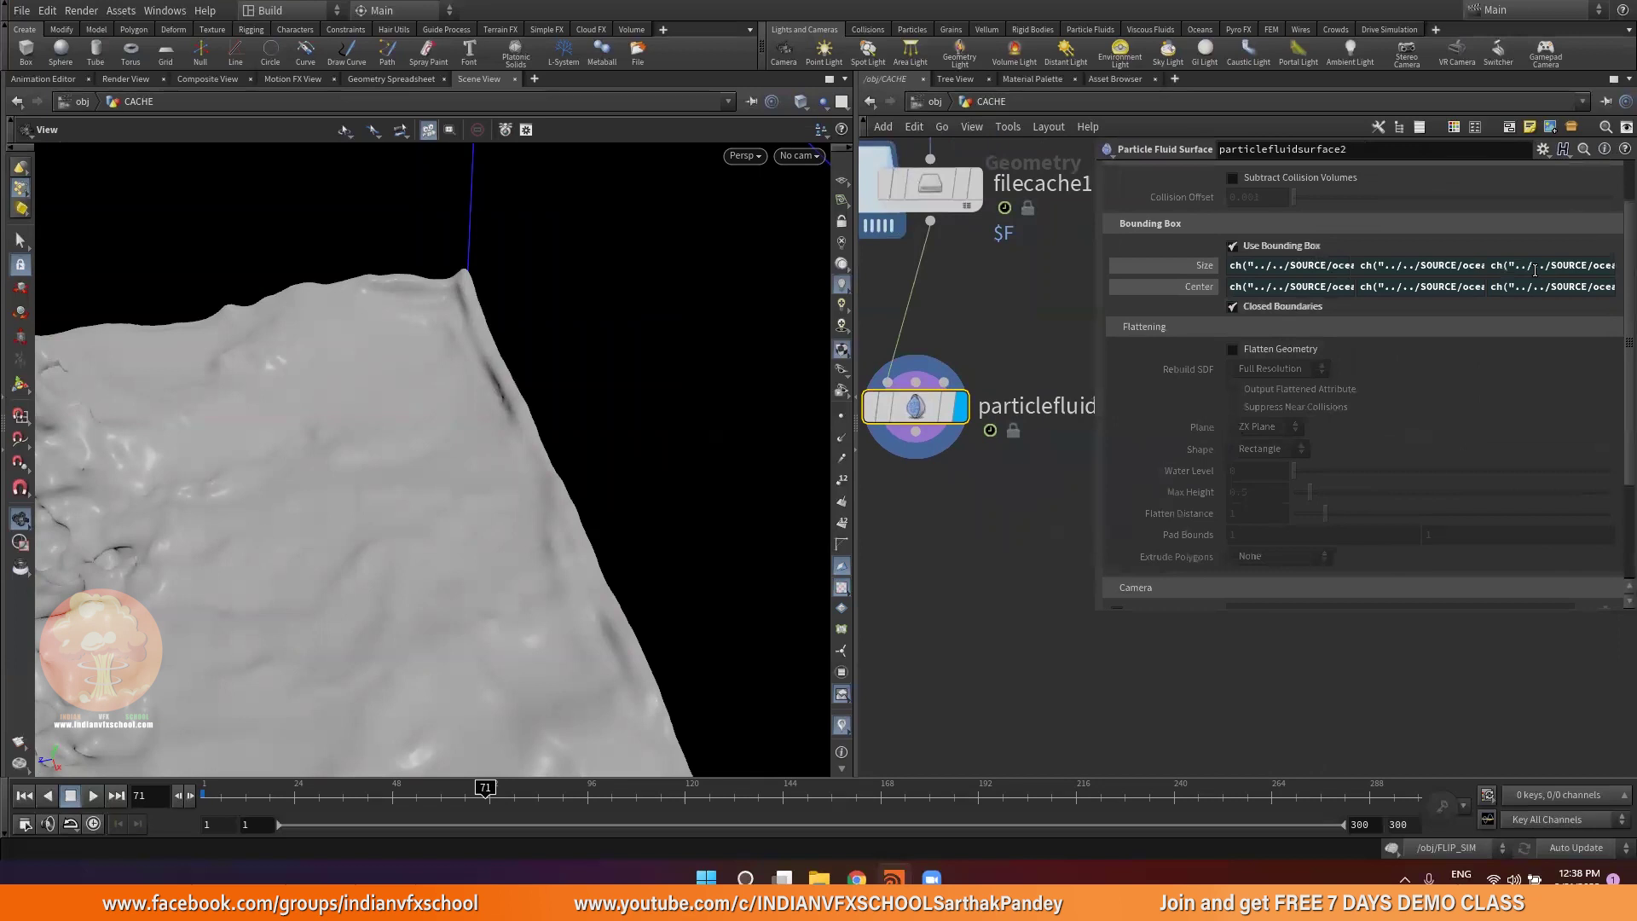
click(1331, 263)
click(1294, 616)
click(1548, 265)
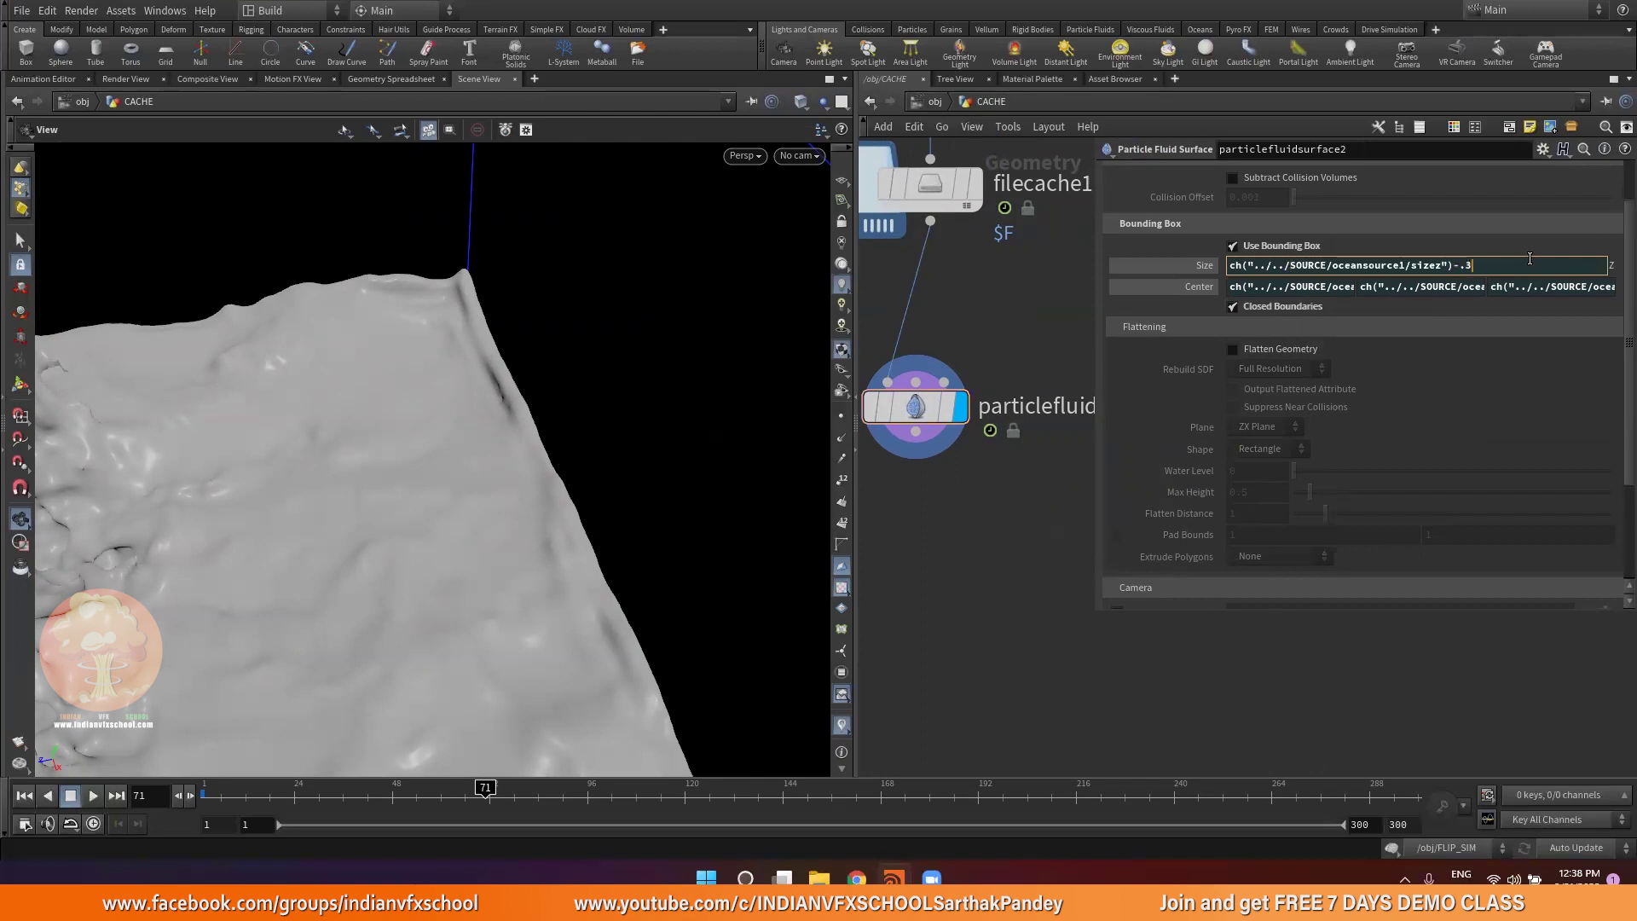
text(-.5)
key(Return)
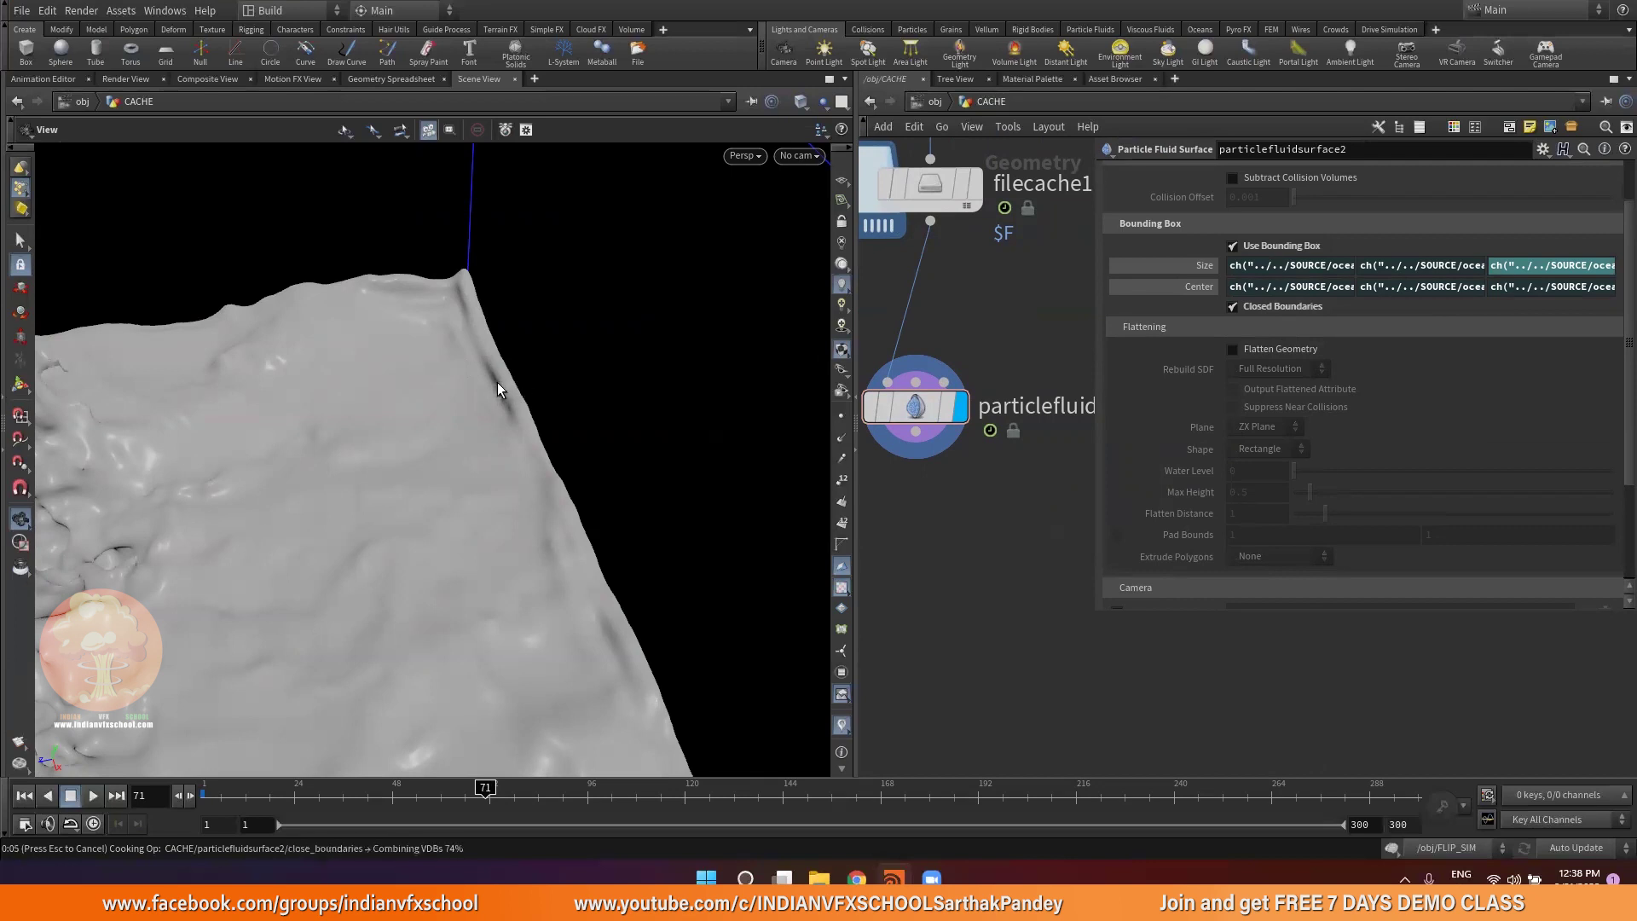
Check the trimmed ocean edge and subtract an offset in the bounding box's X Size expression as well
drag(449, 612, 379, 438)
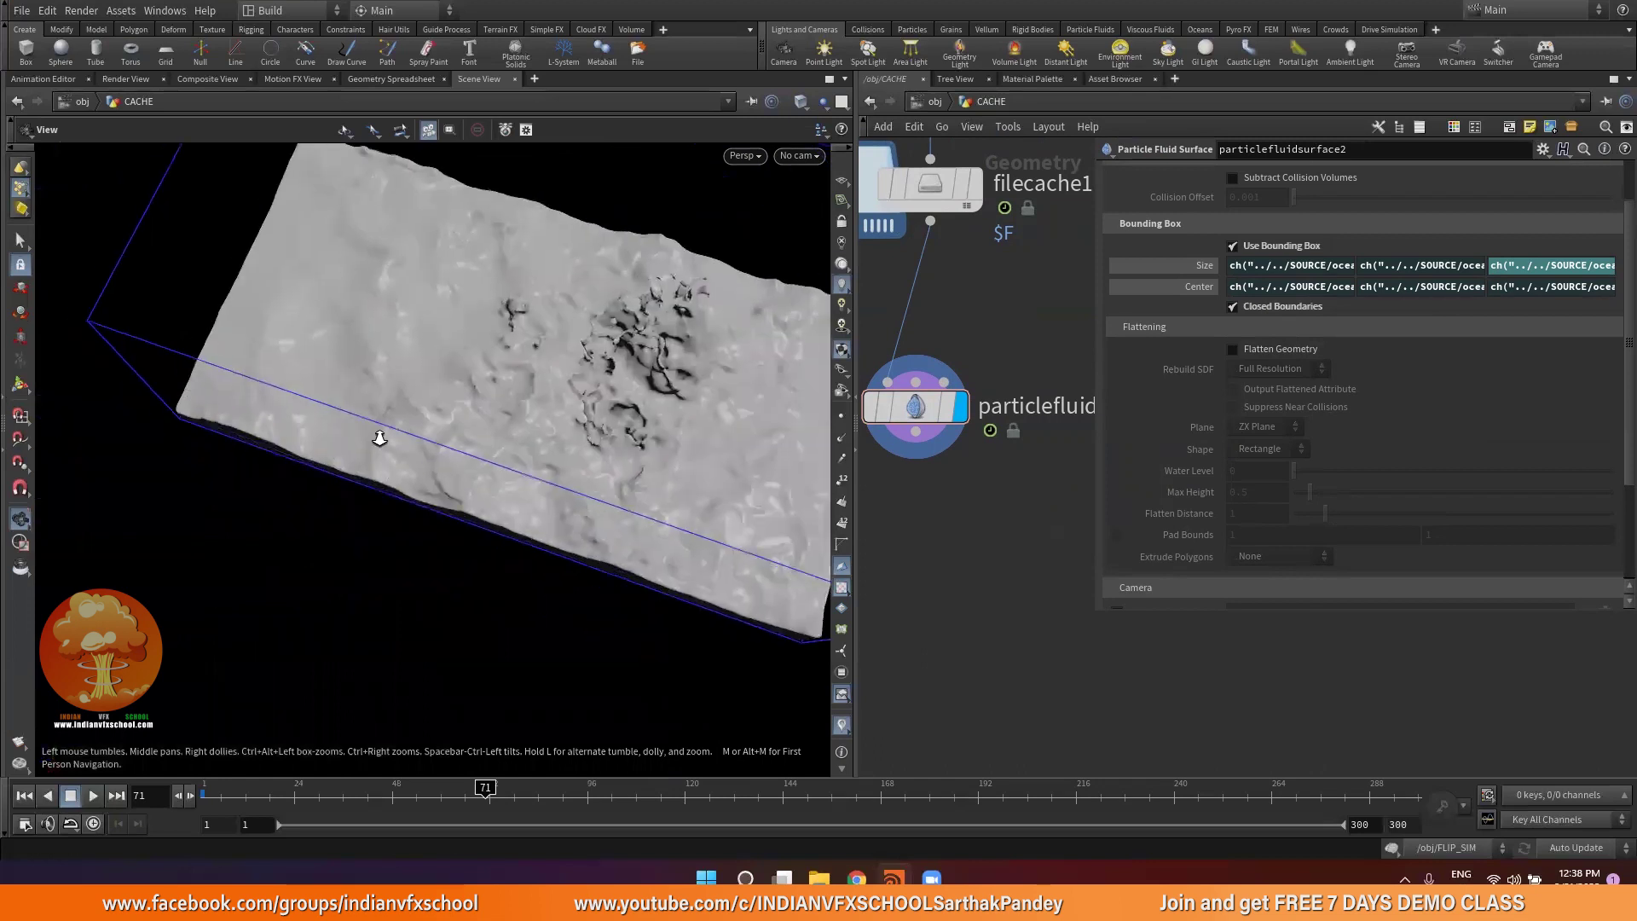
right_drag(380, 438, 358, 461)
drag(364, 483, 347, 452)
click(1253, 266)
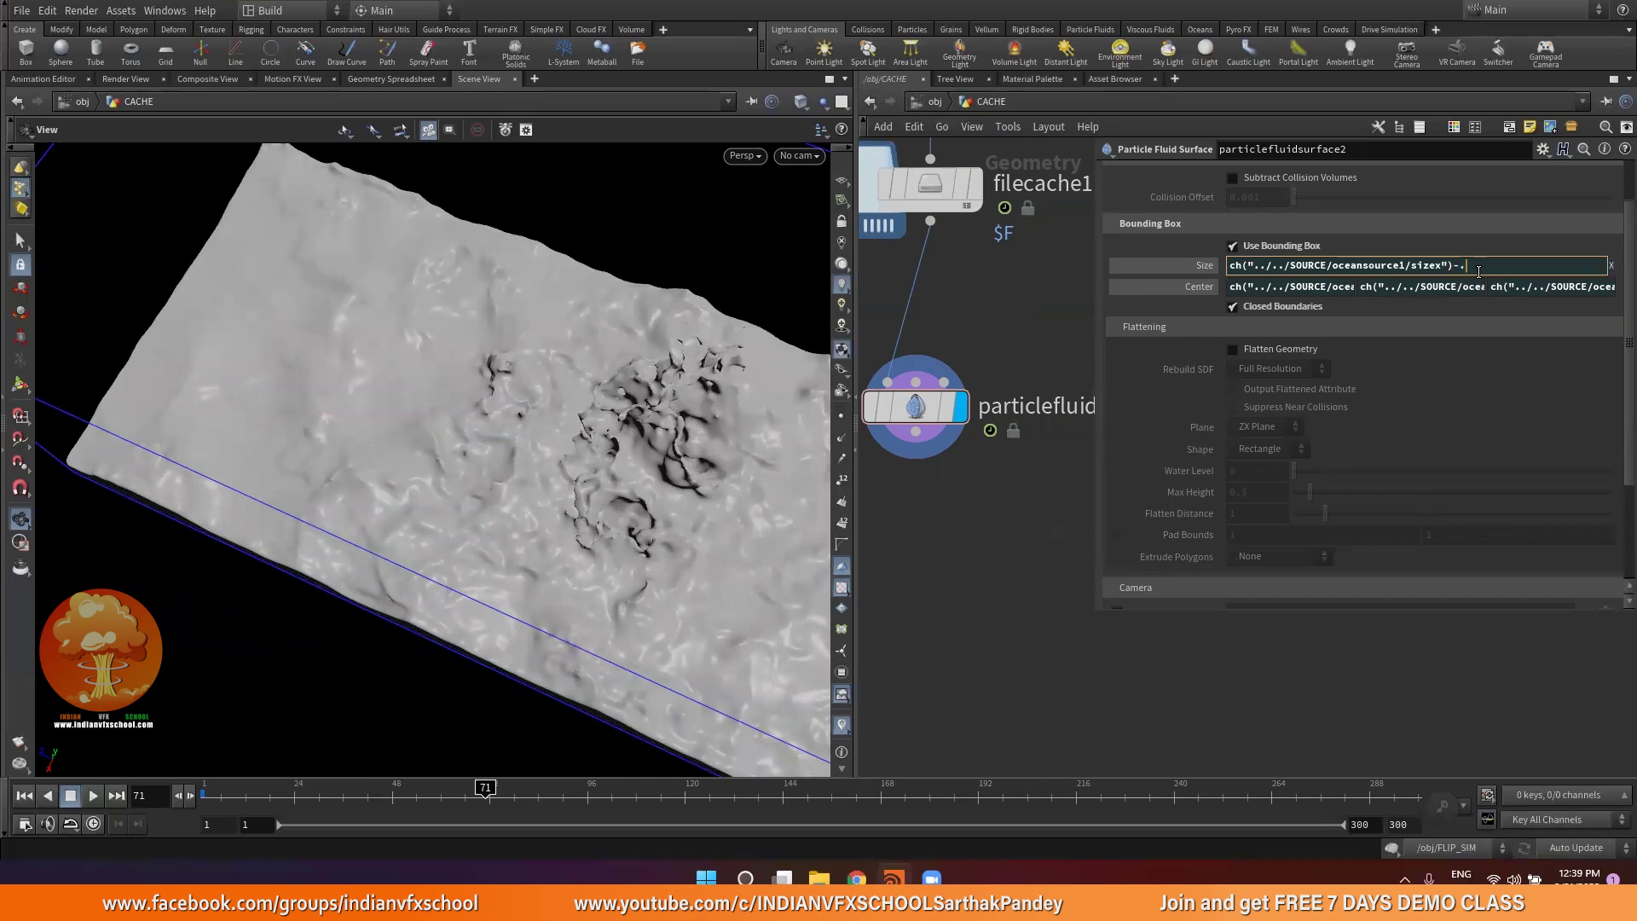
key(Return)
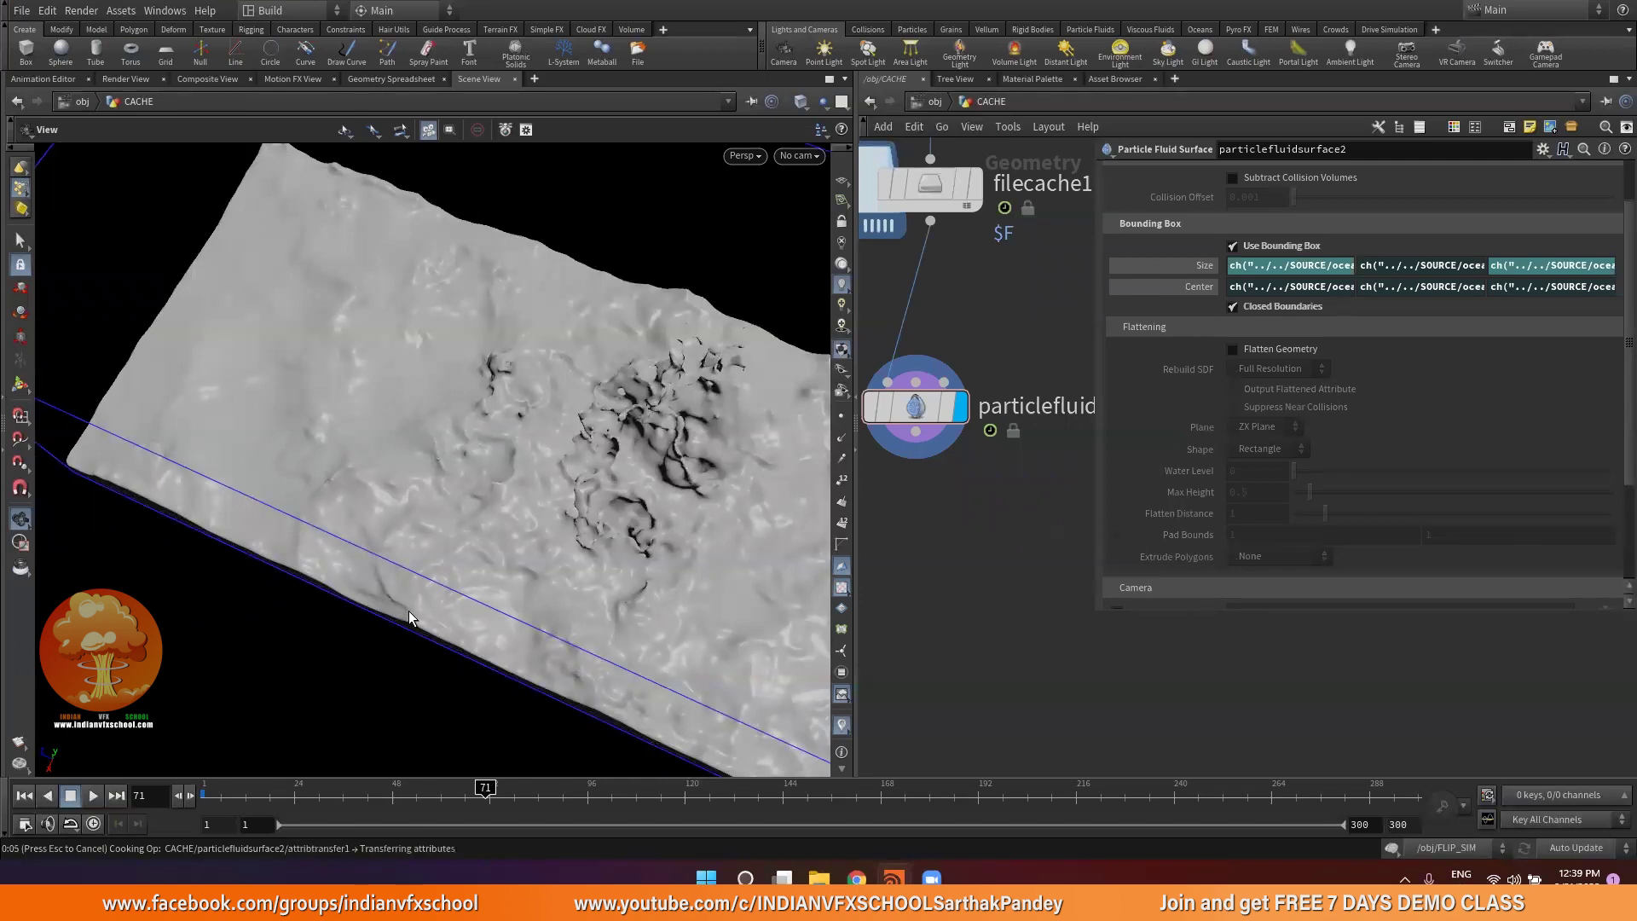
Look over the whole trimmed mesh inside its bounding box, narrow the parameter pane and return to the Surfacing settings
drag(408, 611, 364, 544)
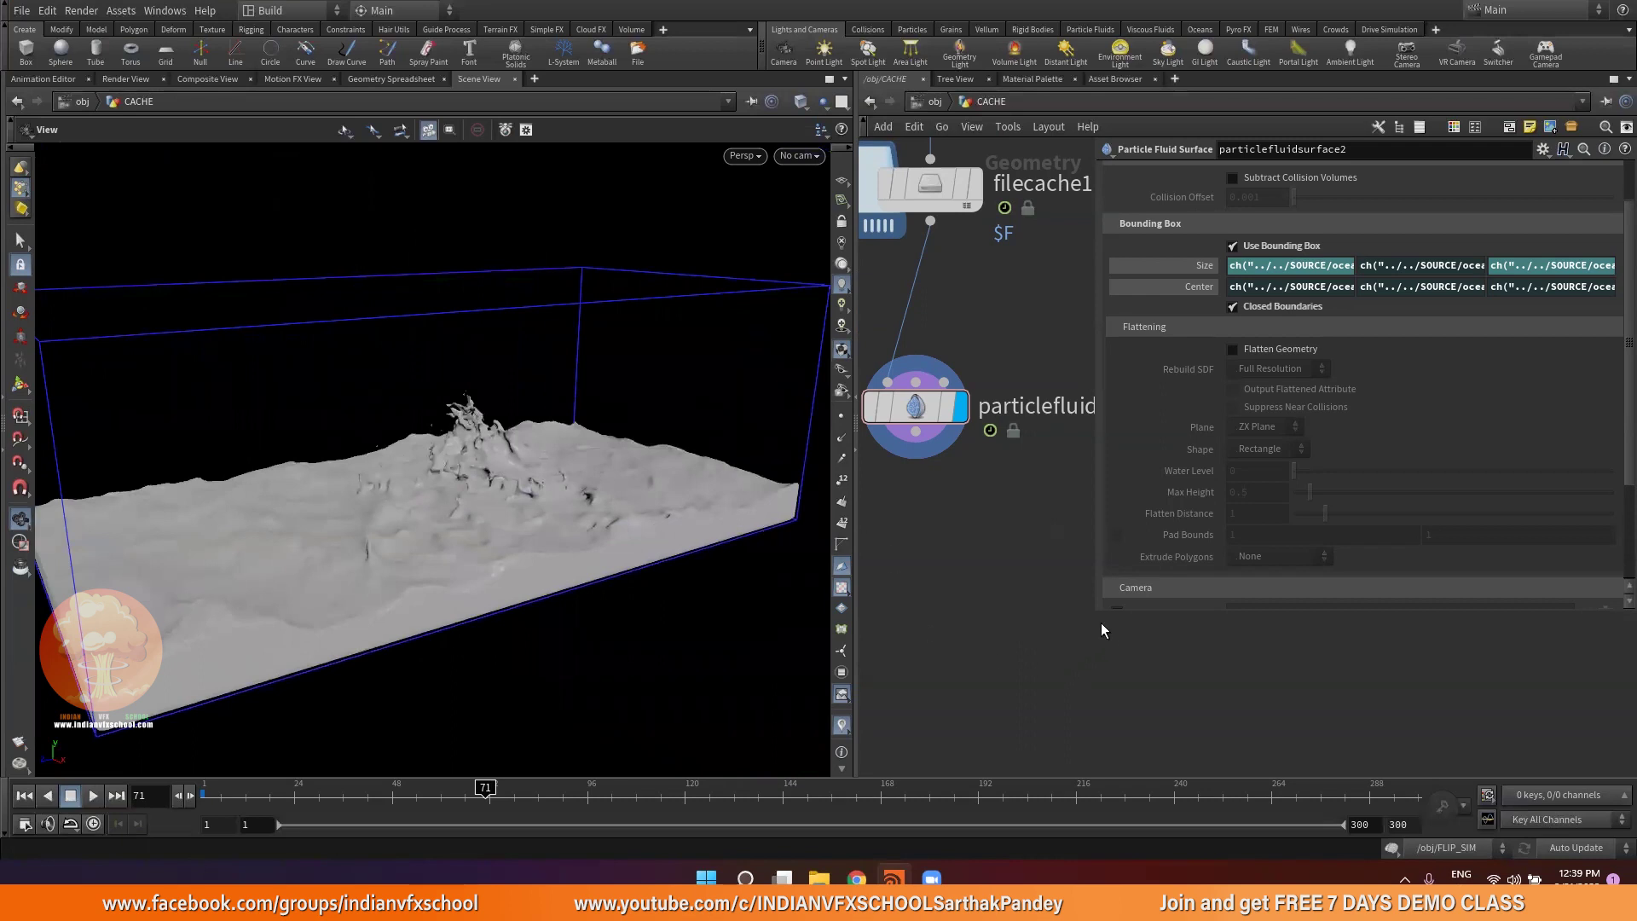
drag(1096, 612, 1270, 574)
middle_drag(1000, 540, 1073, 525)
drag(506, 477, 498, 512)
scroll(1327, 283, up, 2)
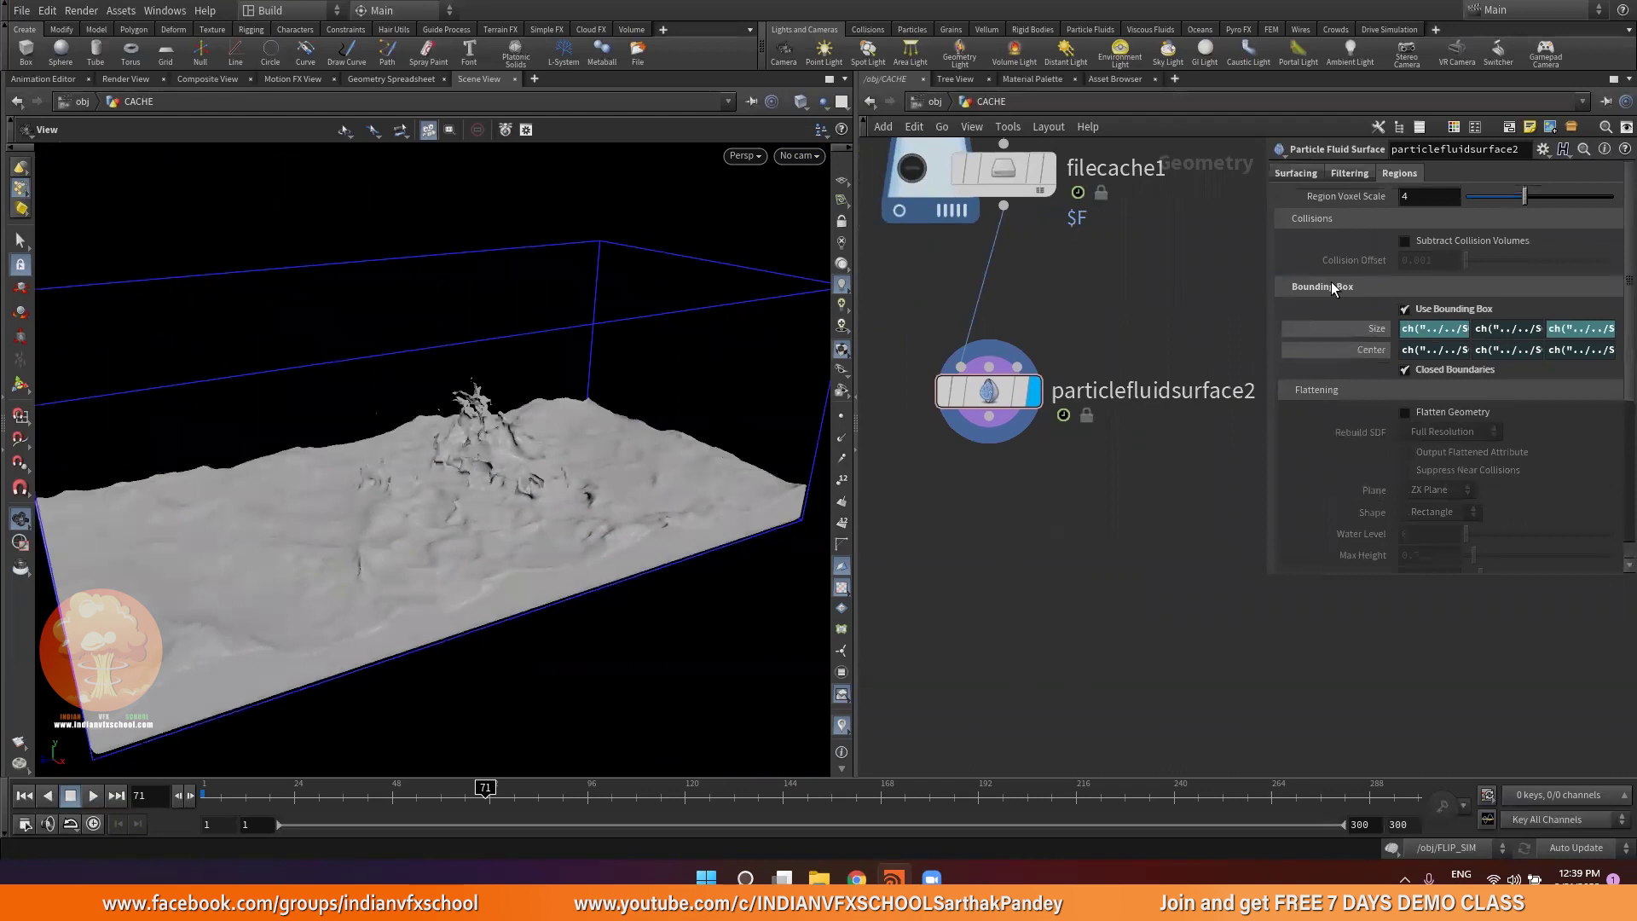
click(1299, 173)
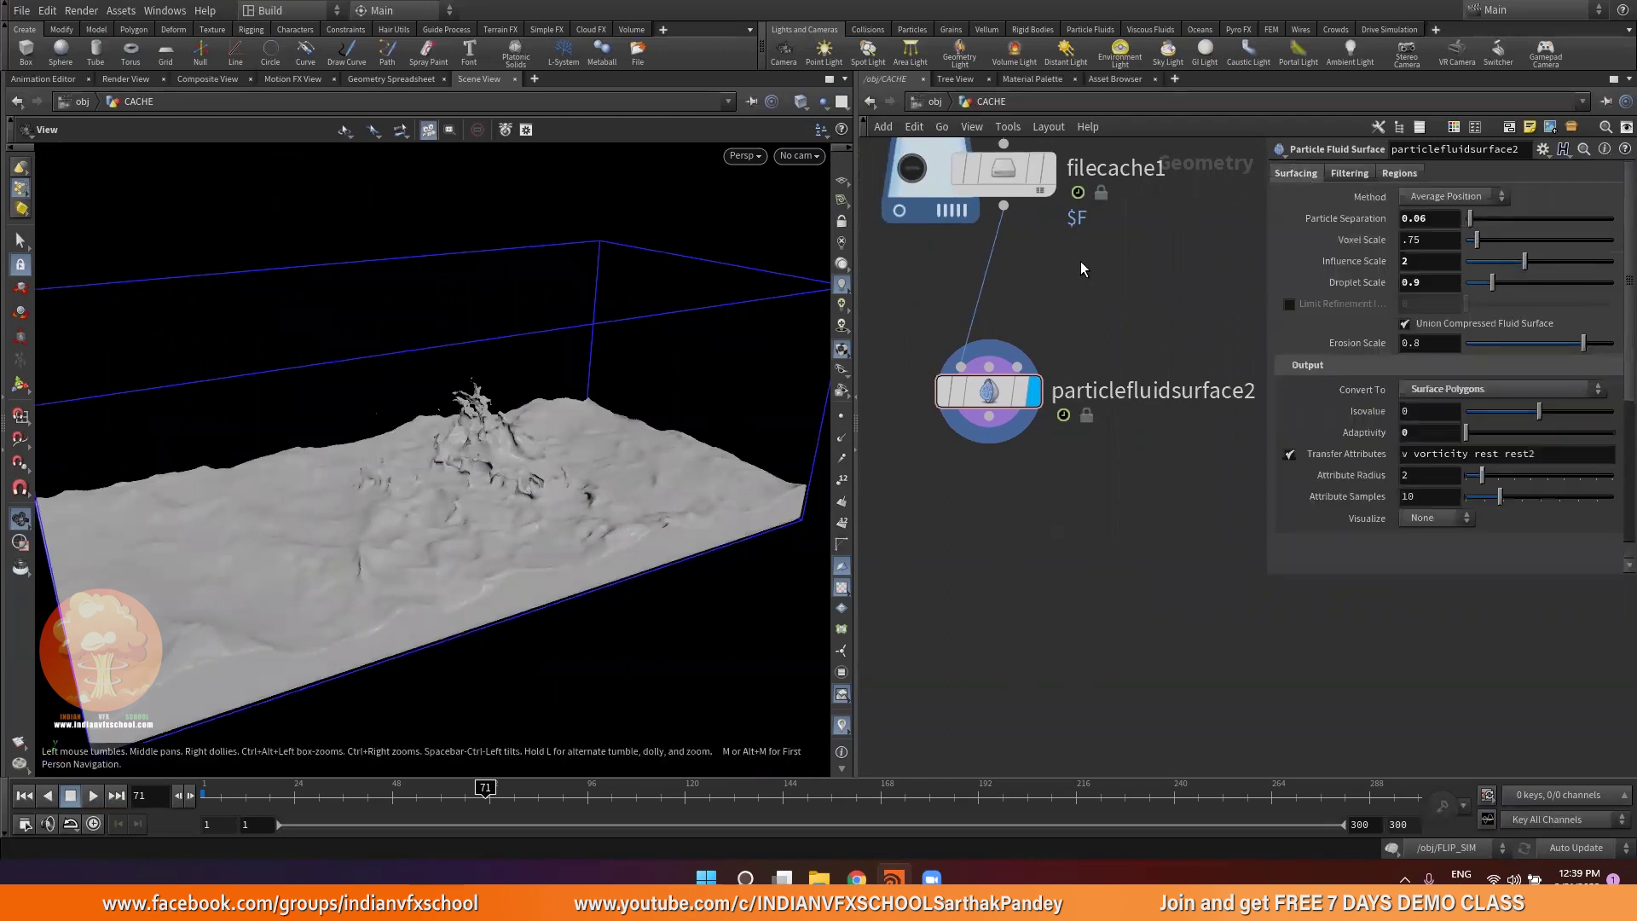
middle_drag(1081, 262, 1092, 415)
scroll(1064, 422, down, 3)
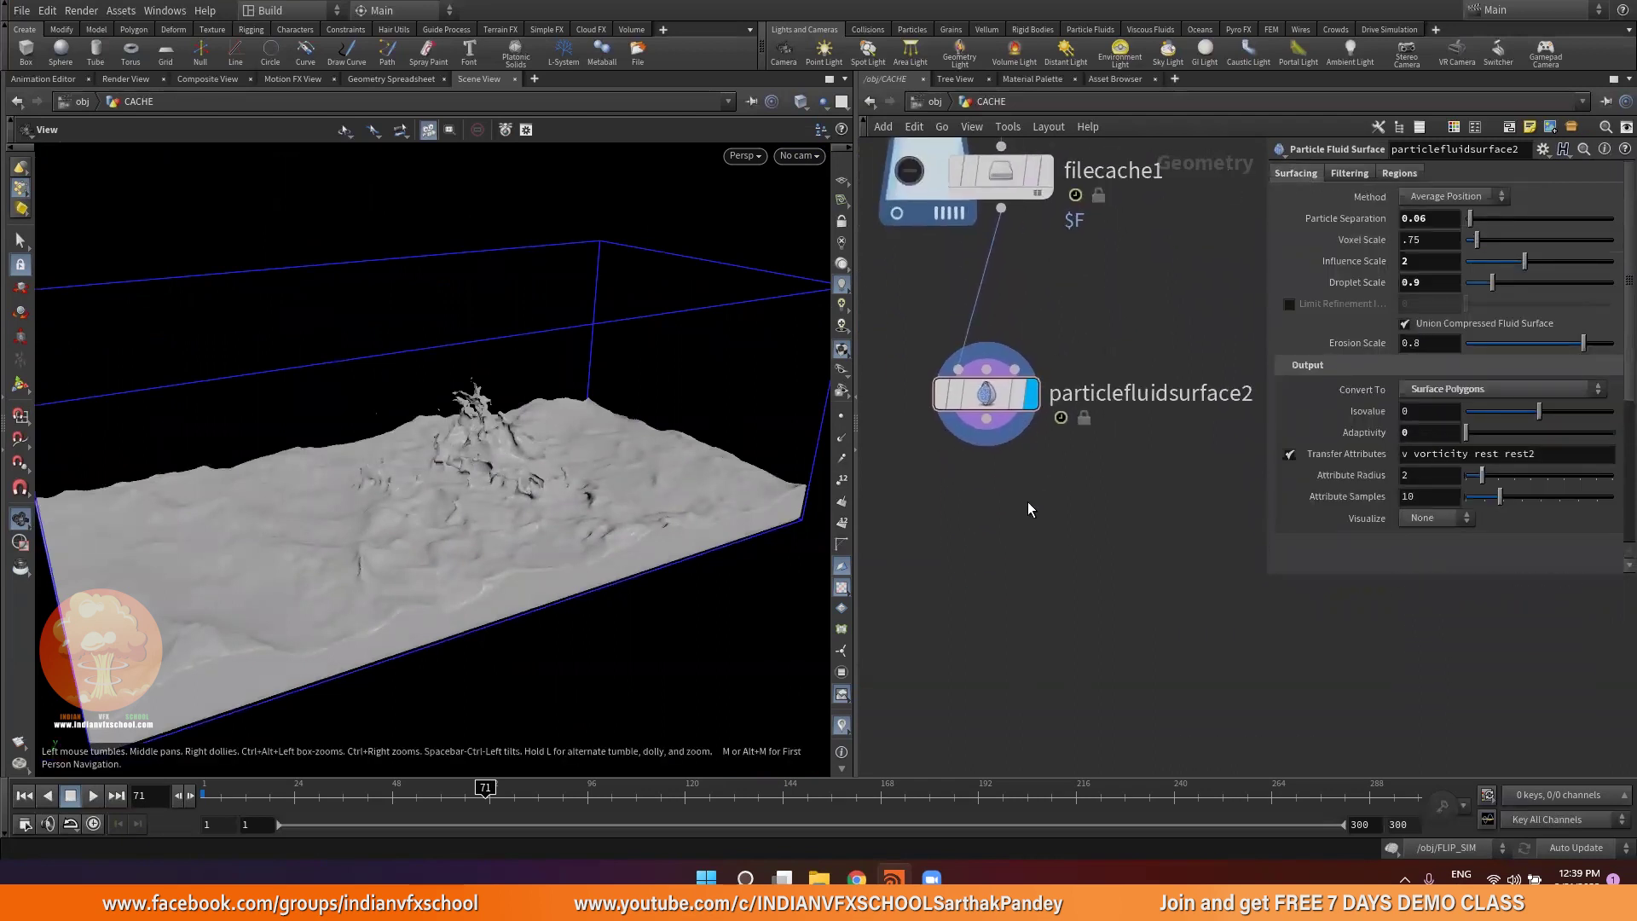
Set the particlefluidsurface2 Particle Separation to 0.025 and examine the splash detail up close
scroll(1168, 379, down, 1)
click(1440, 219)
key(Return)
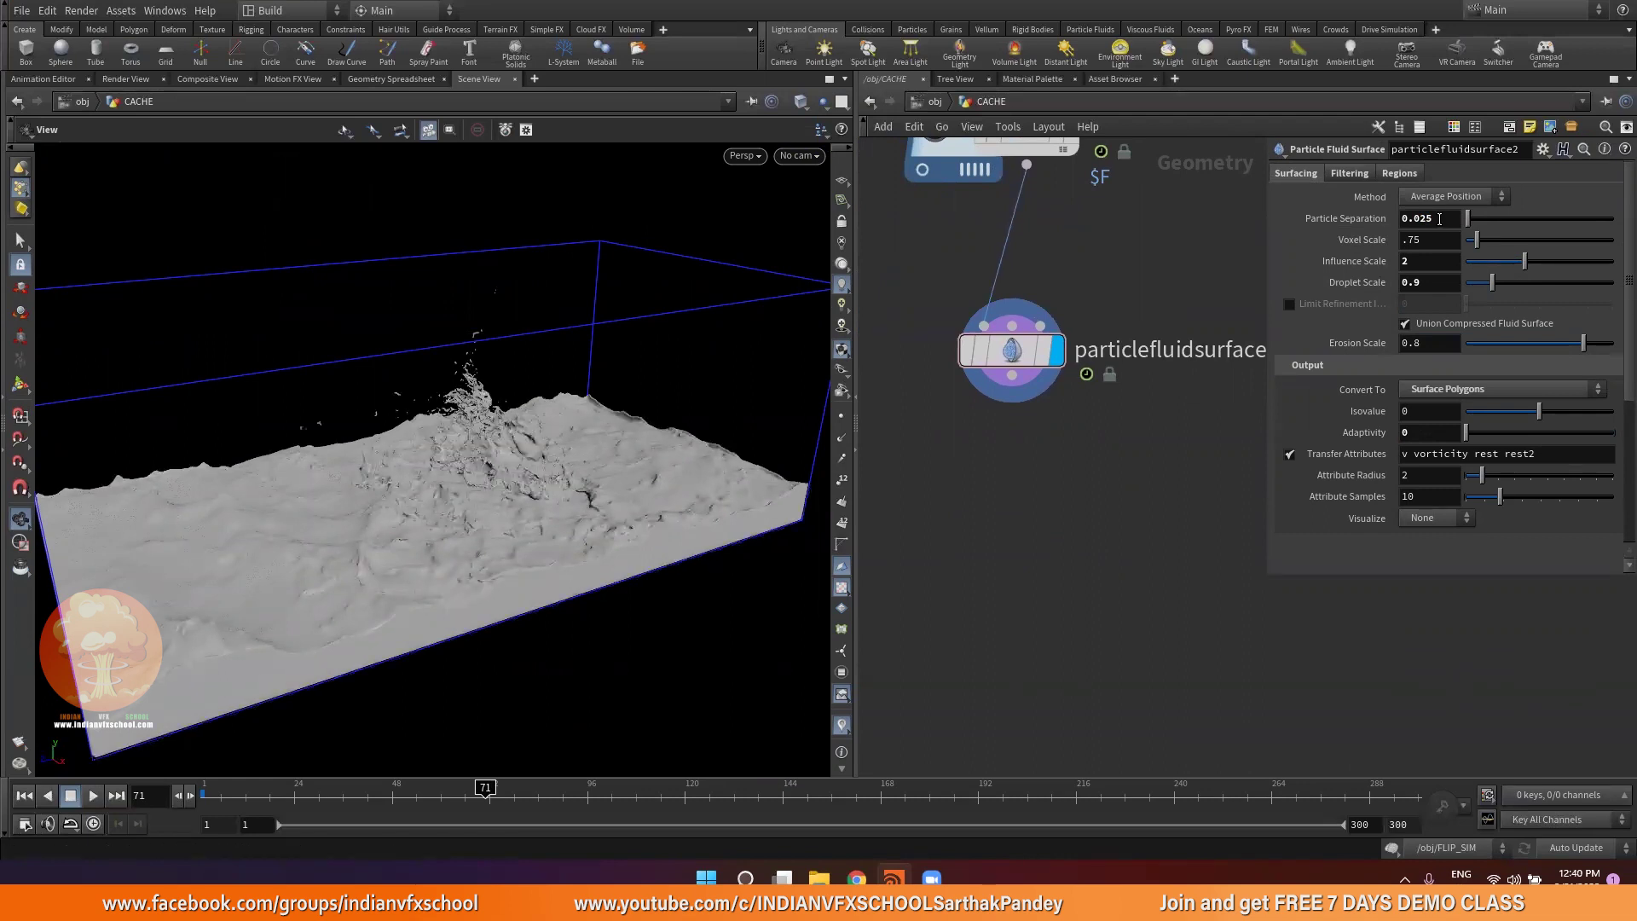
right_drag(399, 467, 461, 285)
drag(461, 284, 495, 413)
right_drag(456, 481, 538, 263)
drag(538, 262, 494, 305)
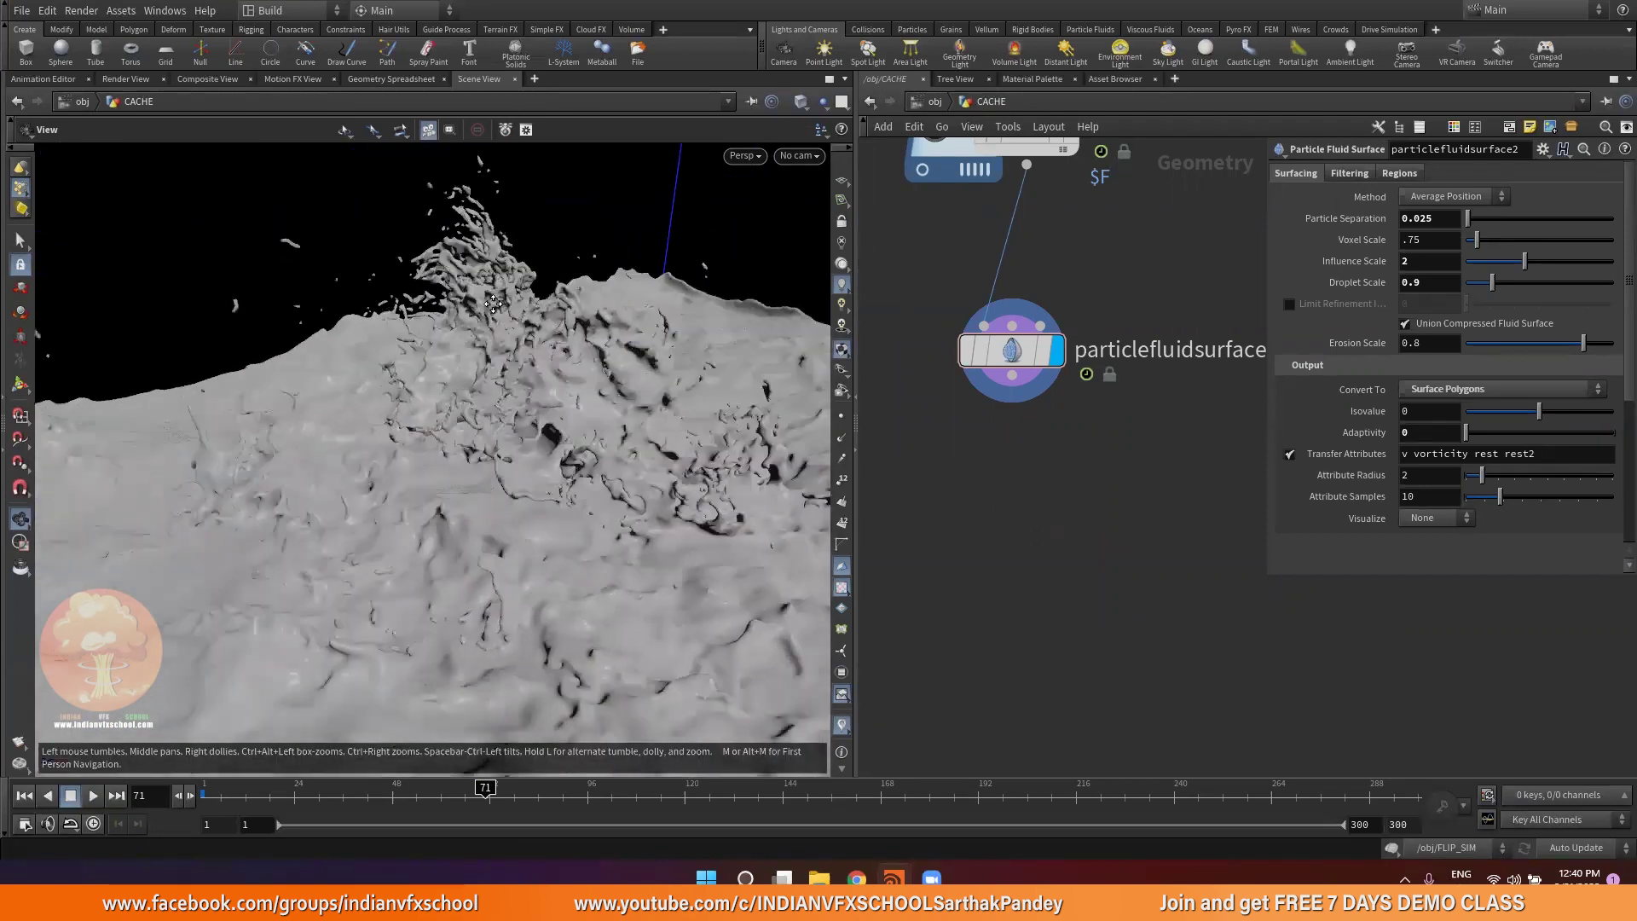
middle_drag(1087, 469, 1094, 532)
scroll(1082, 515, down, 4)
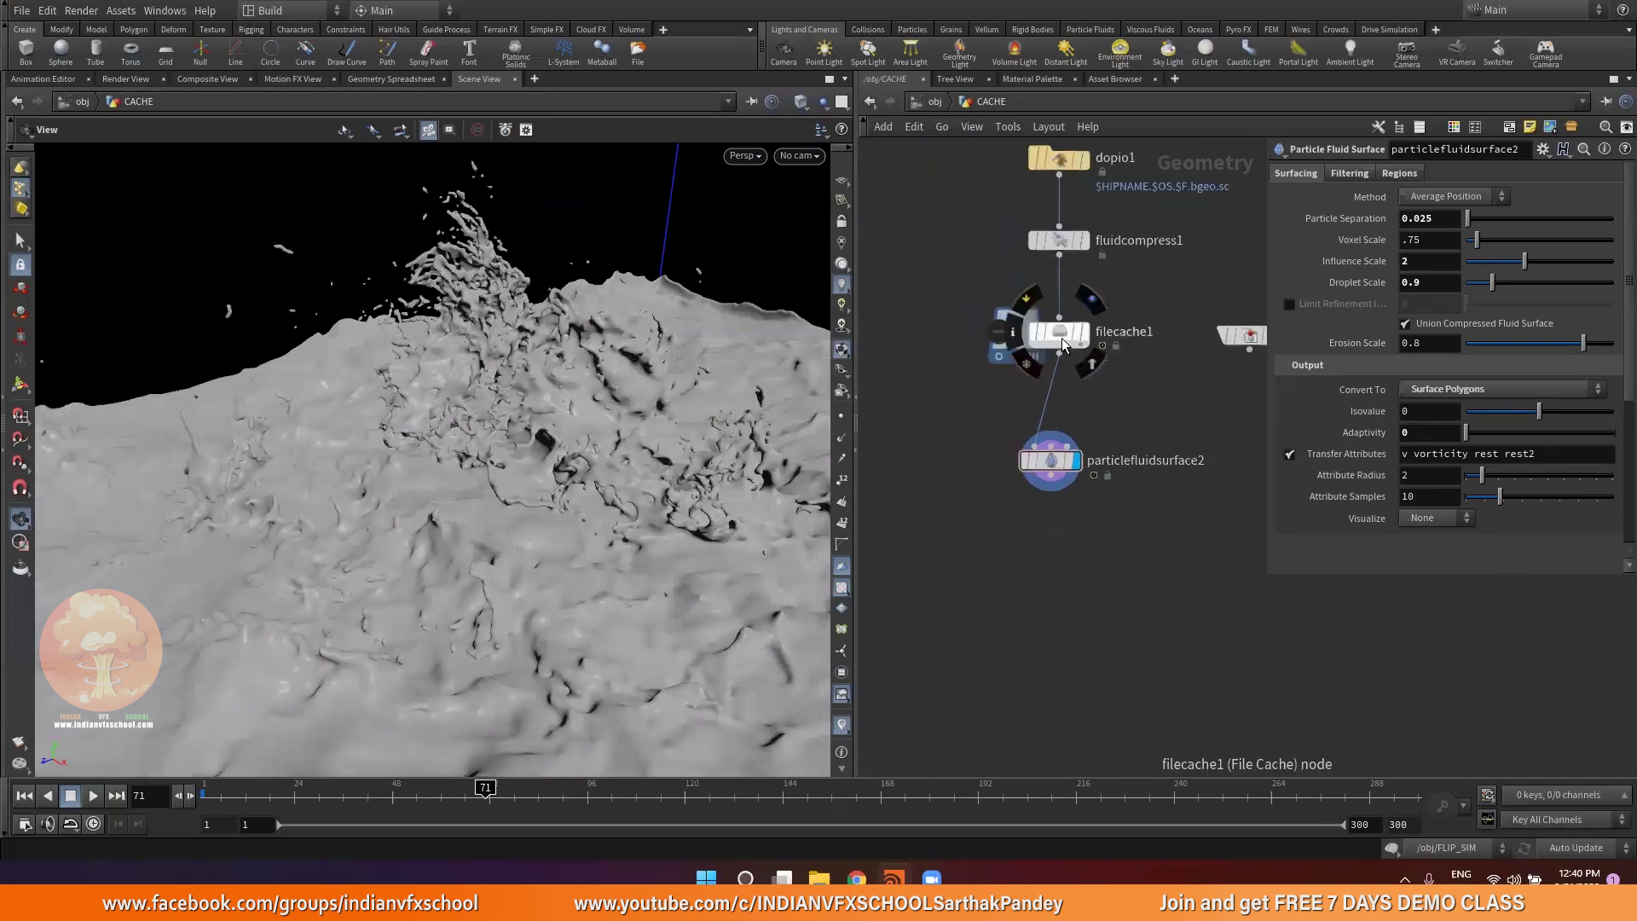
alt+drag(1062, 338, 965, 603)
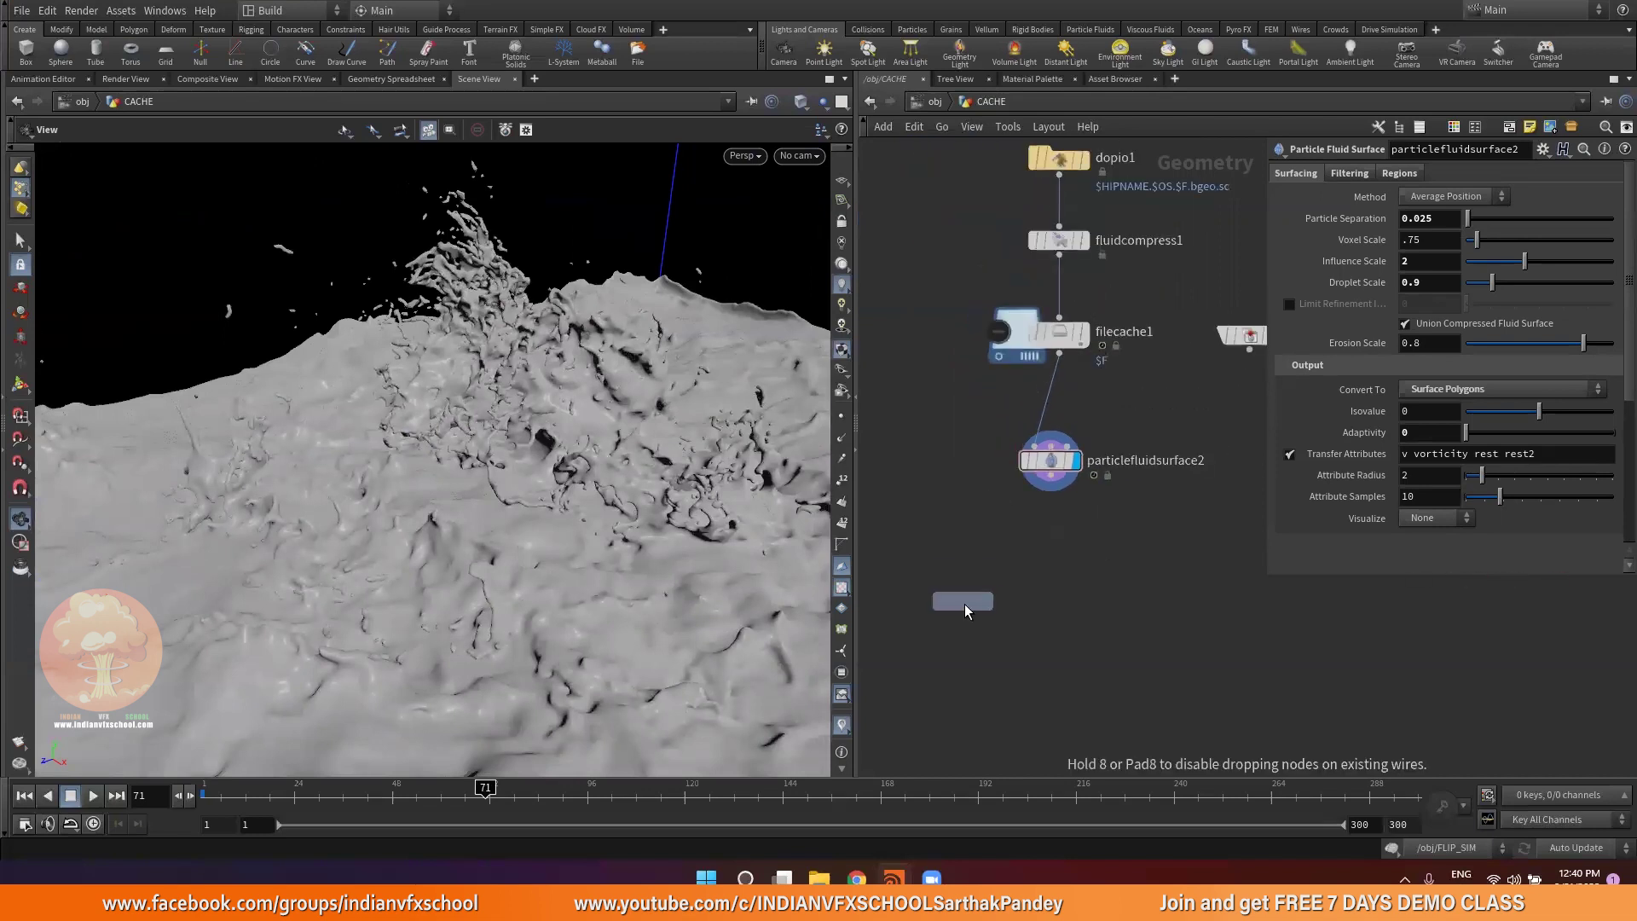
click(1031, 535)
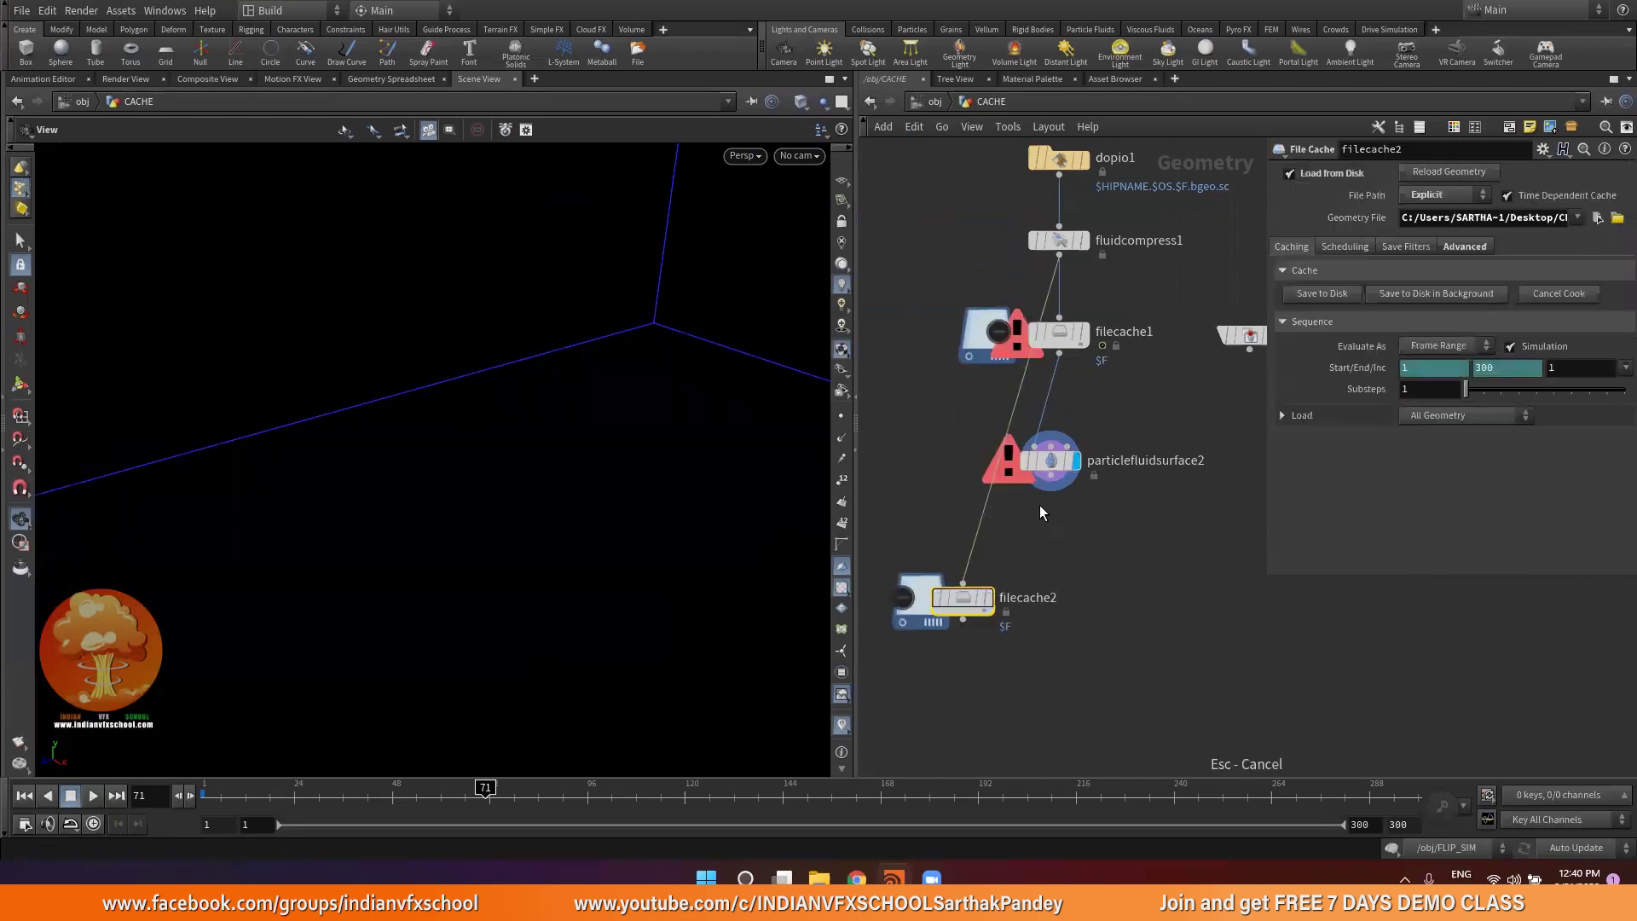
drag(1050, 489, 984, 599)
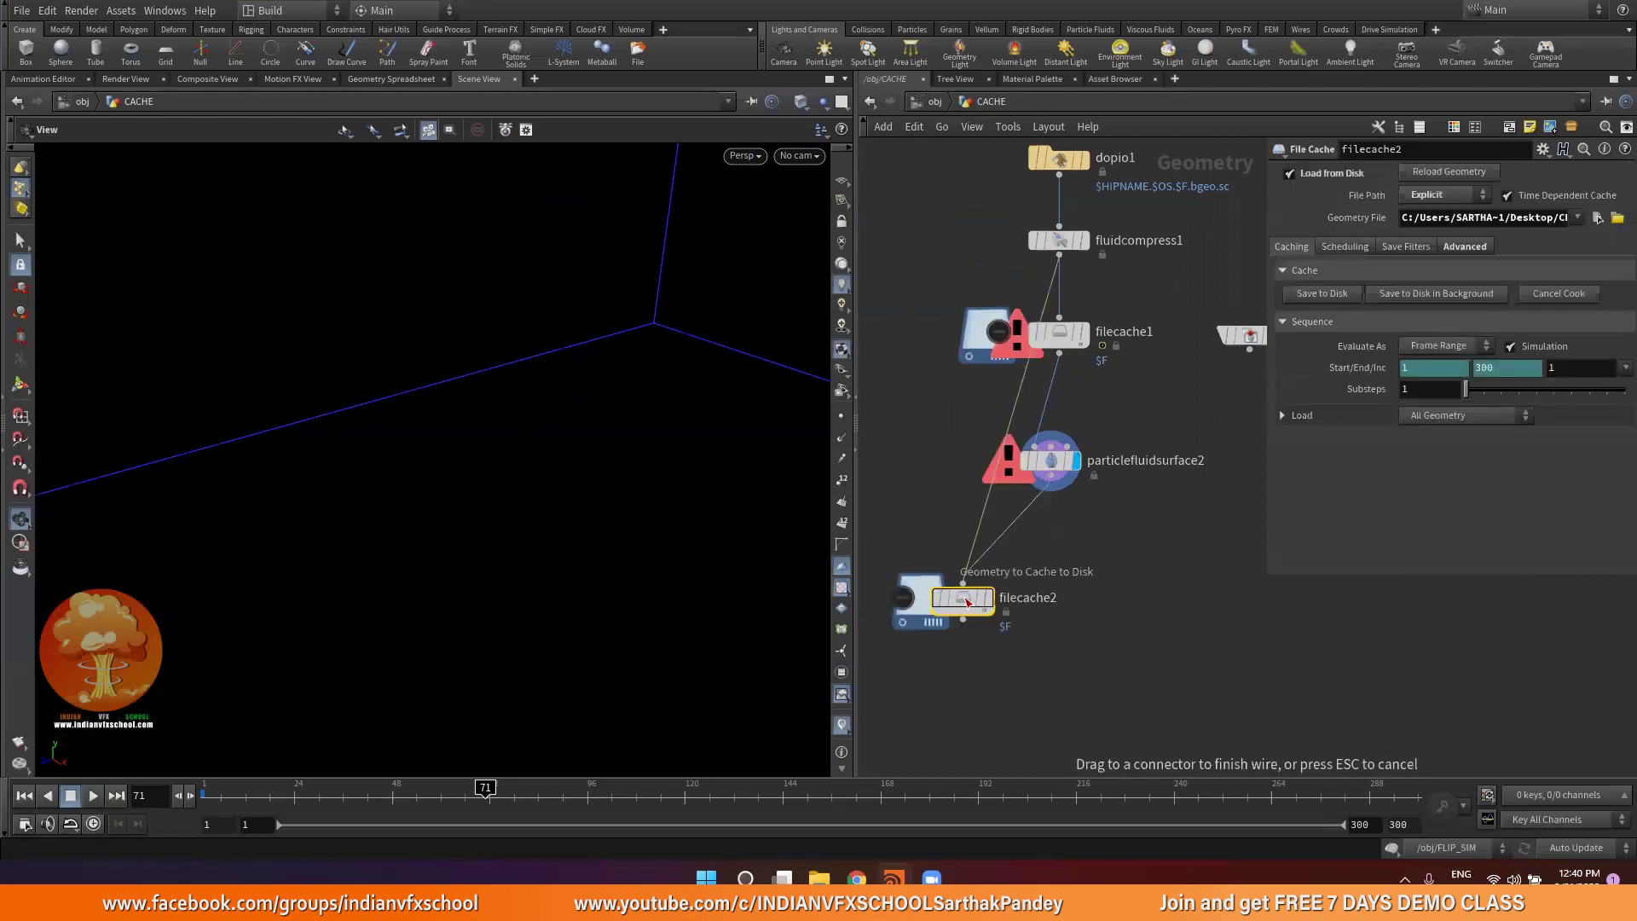
click(968, 602)
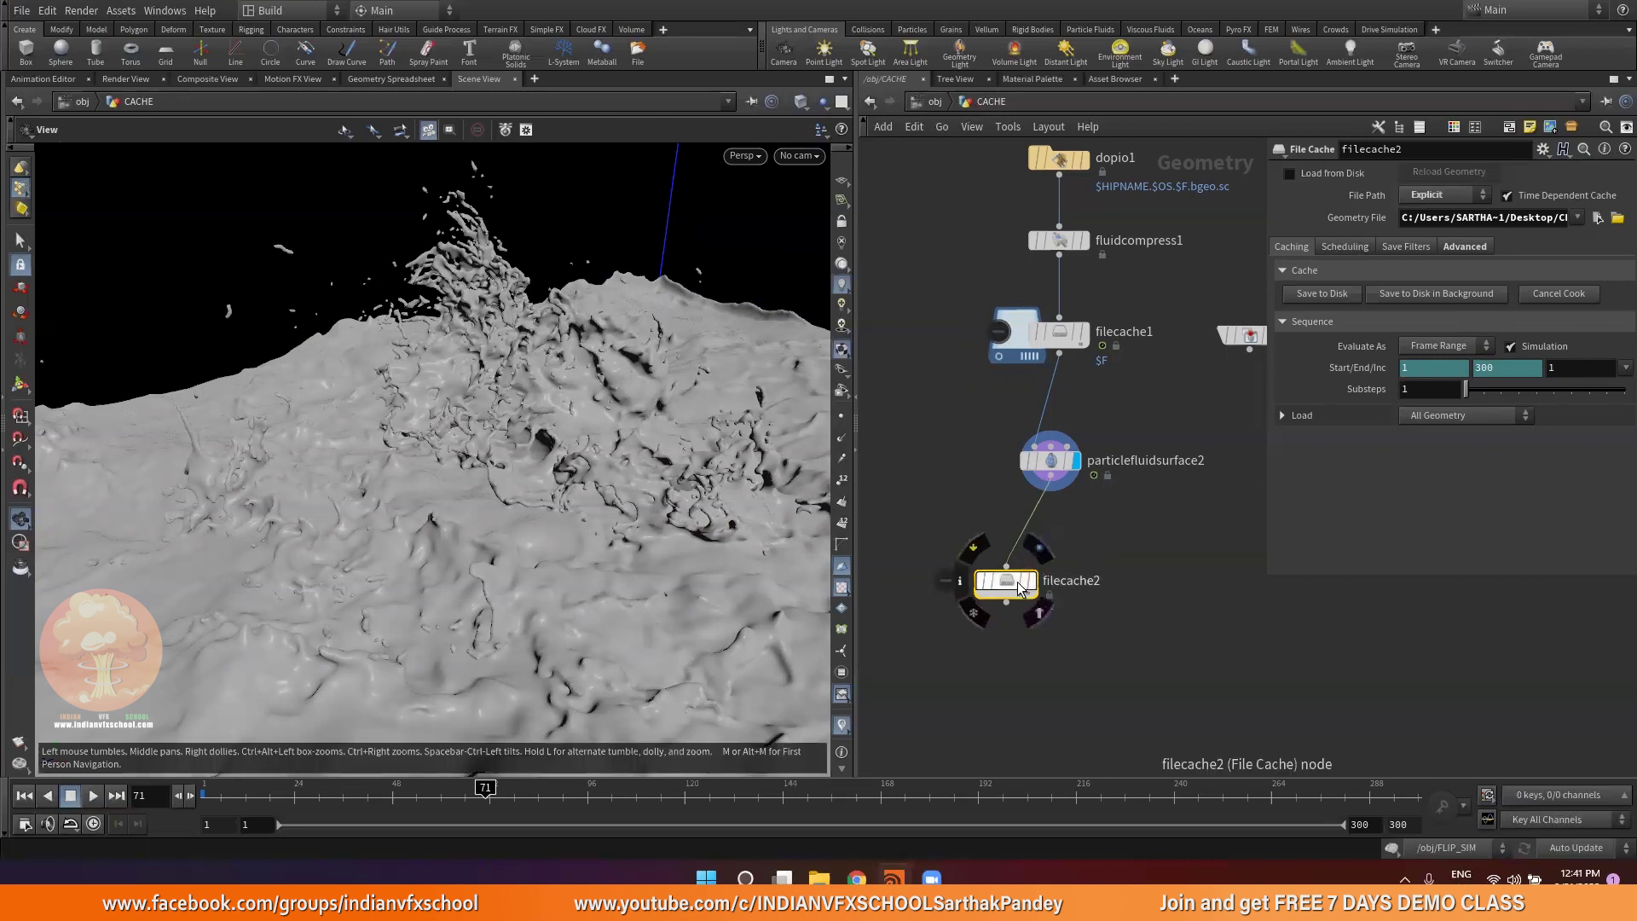
drag(1021, 588, 1065, 564)
middle_drag(1098, 560, 1075, 547)
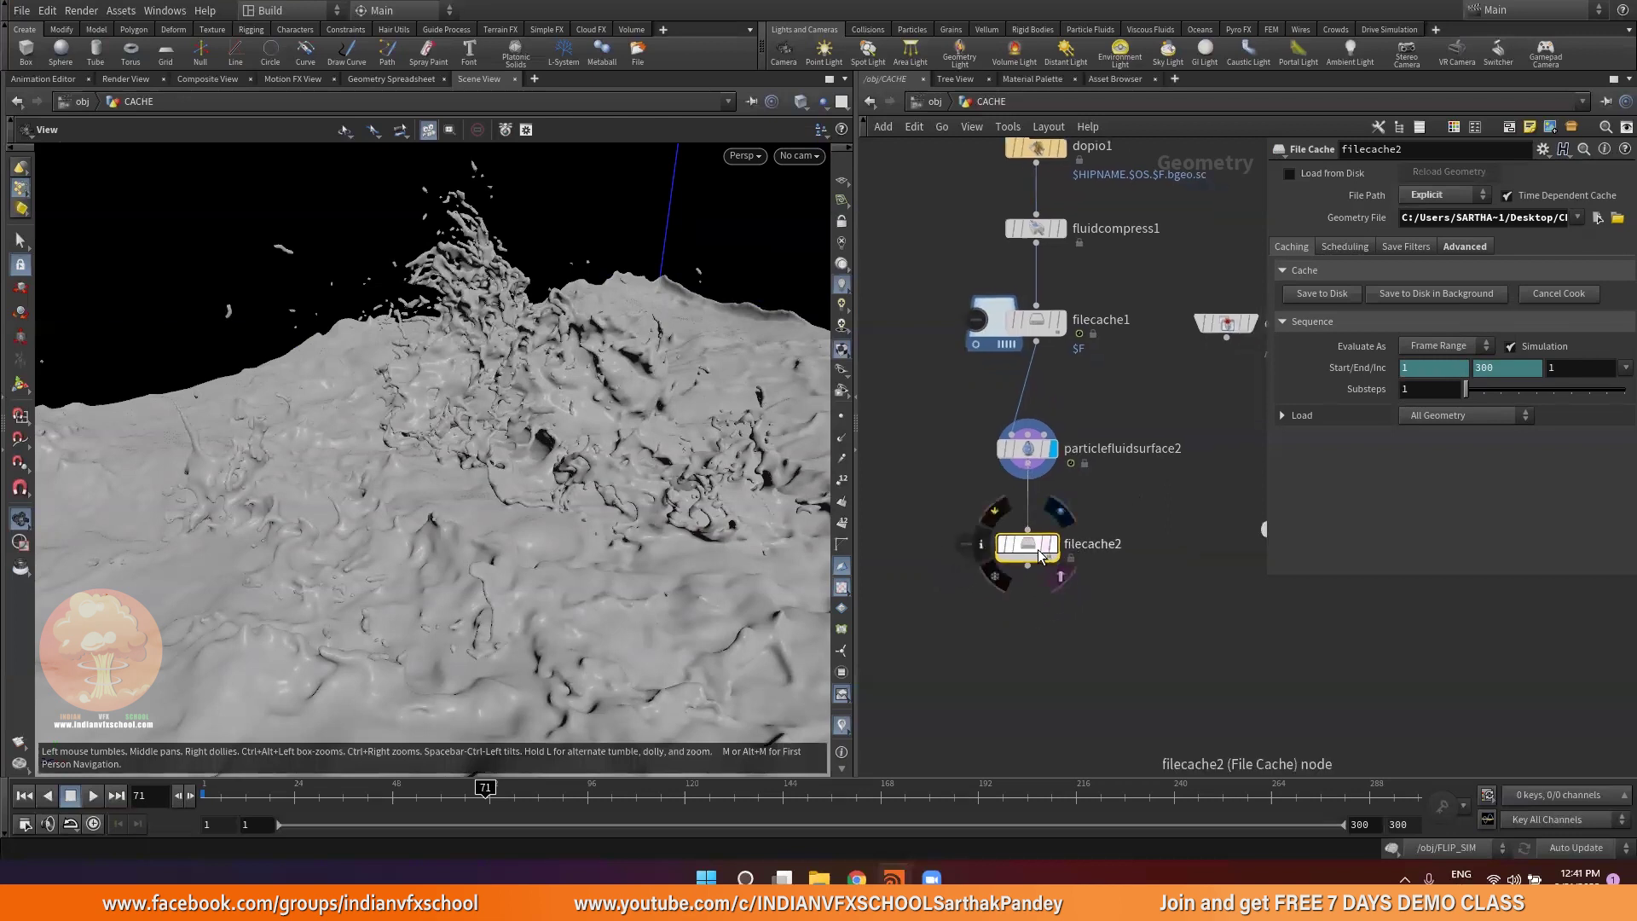
mouse_move(1038, 552)
key(Delete)
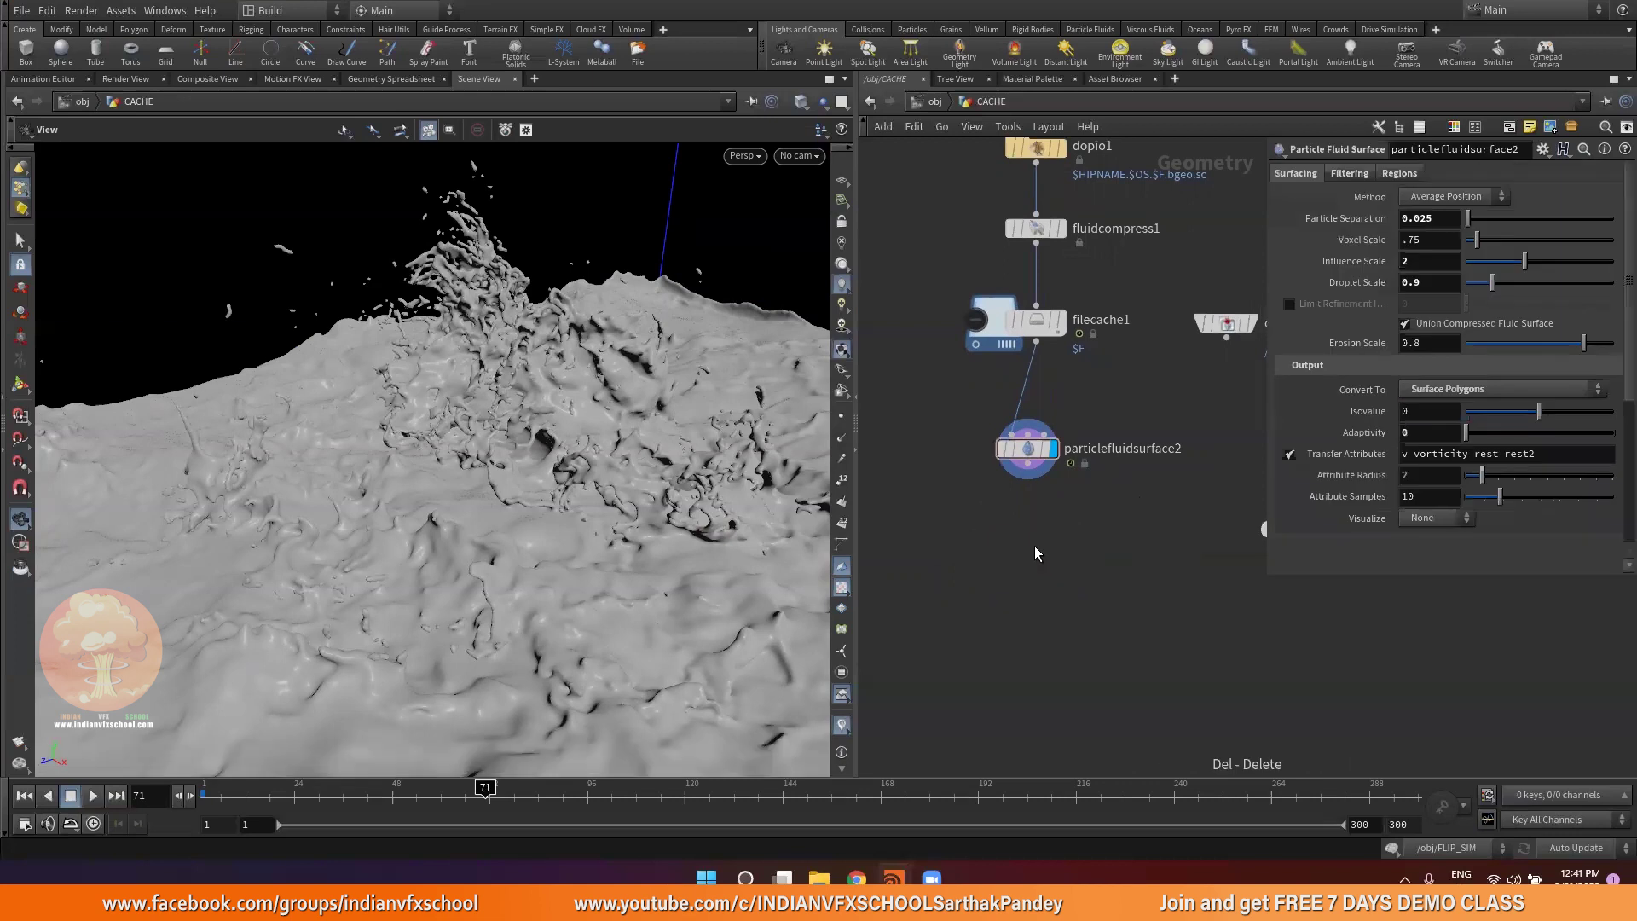
Add a new File Cache node below particlefluidsurface2, wire it to the surface output and display it
key(Tab)
text(fil)
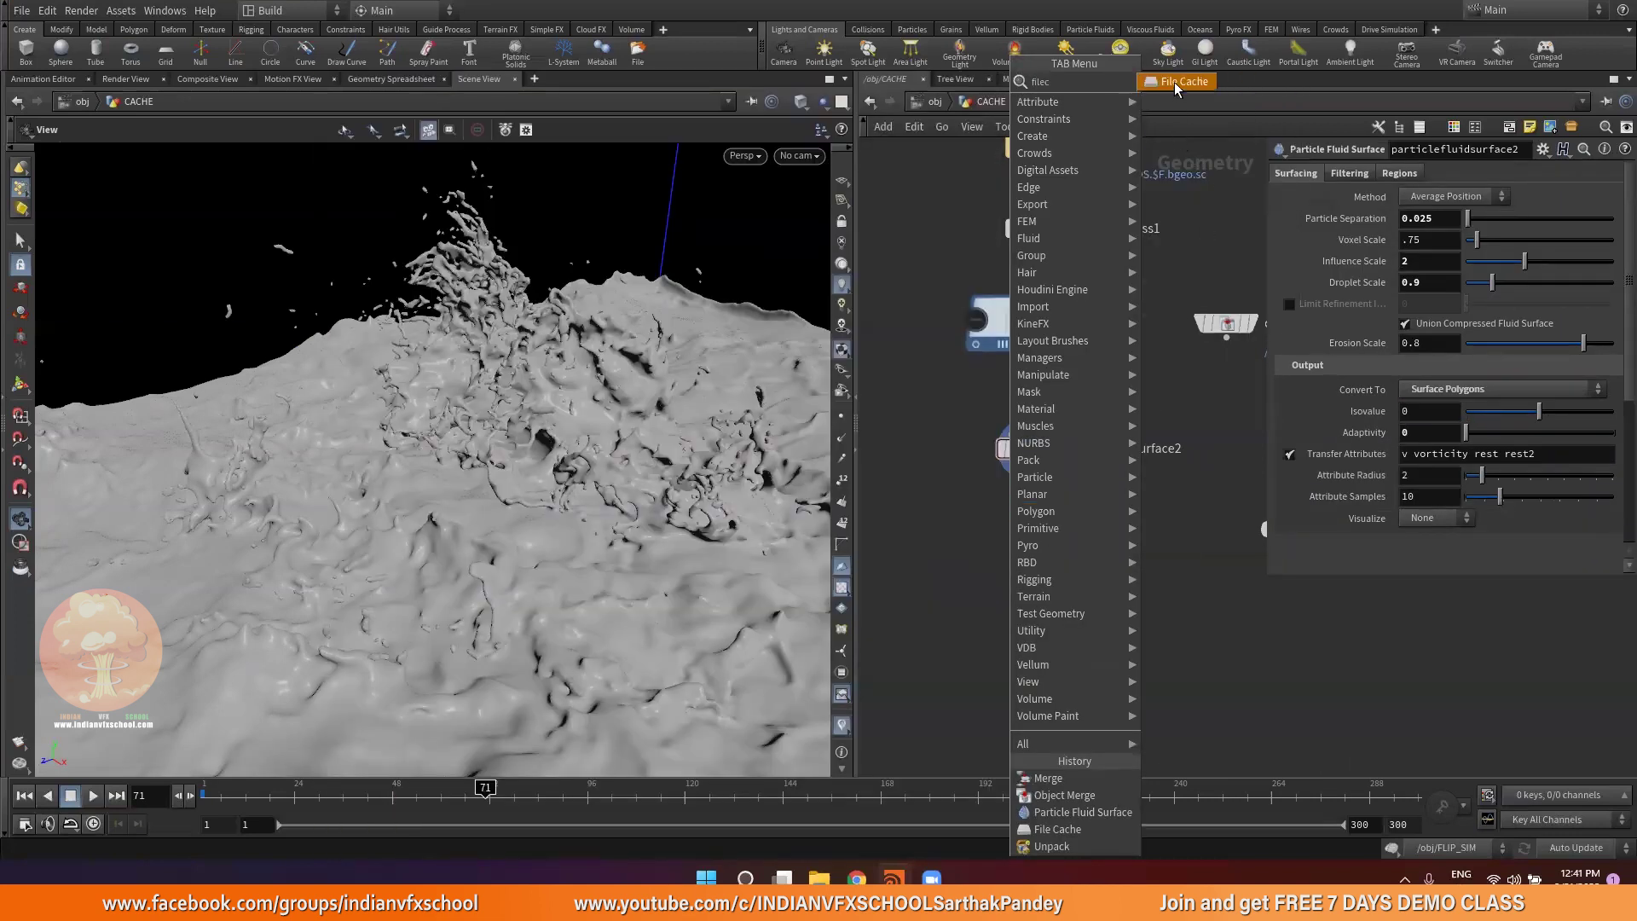
click(1173, 82)
click(1018, 553)
scroll(1045, 481, up, 2)
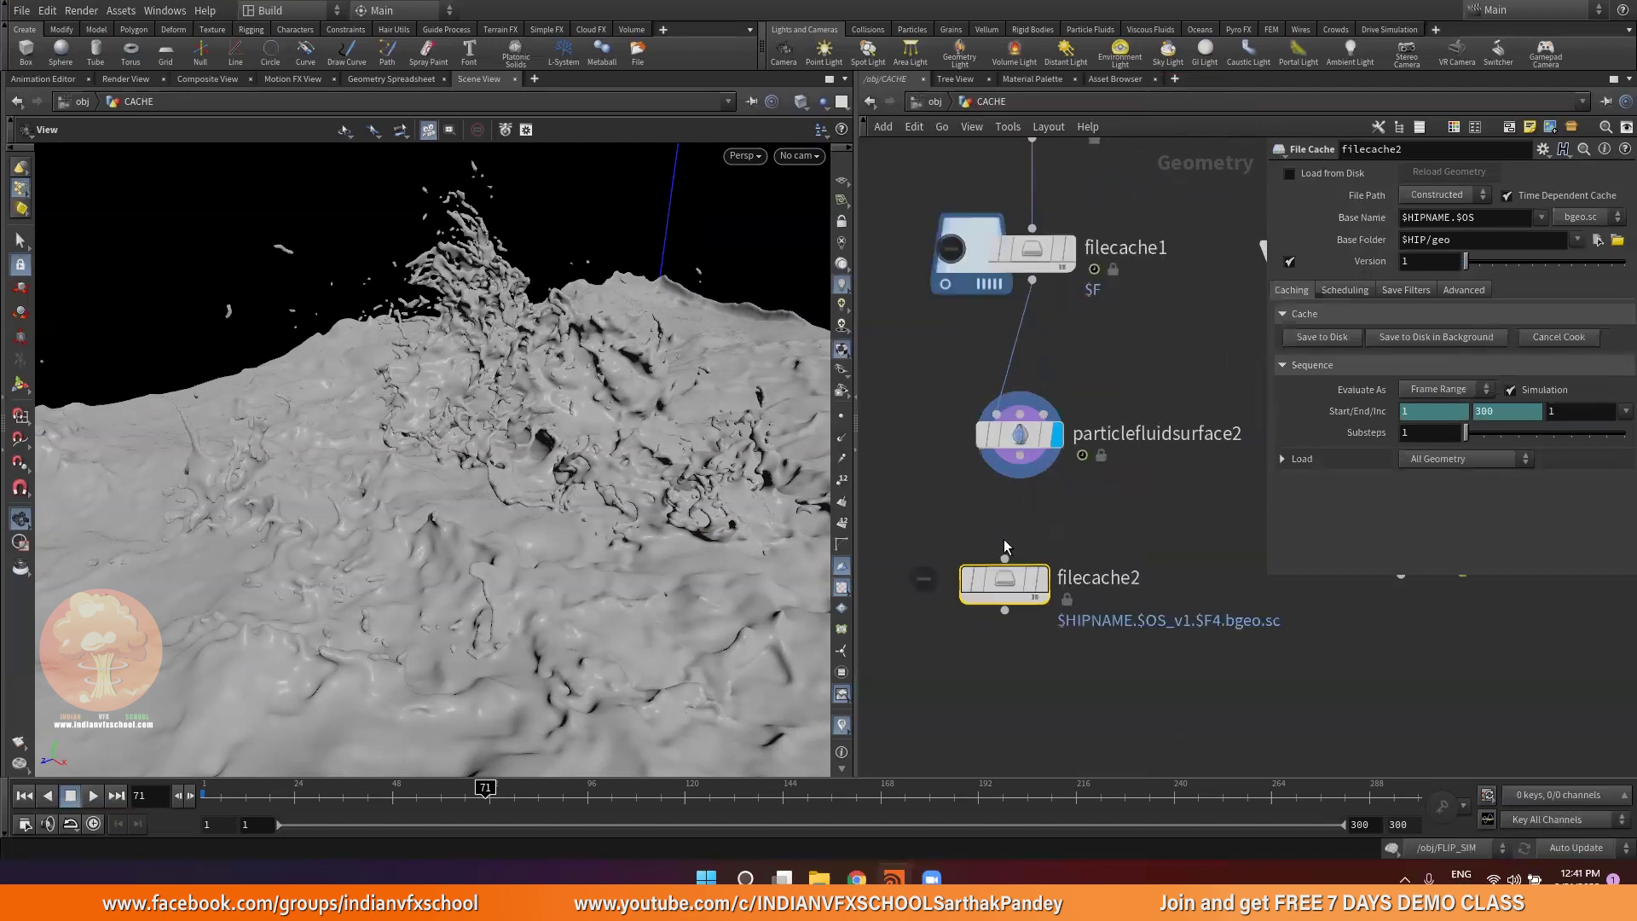
click(1057, 577)
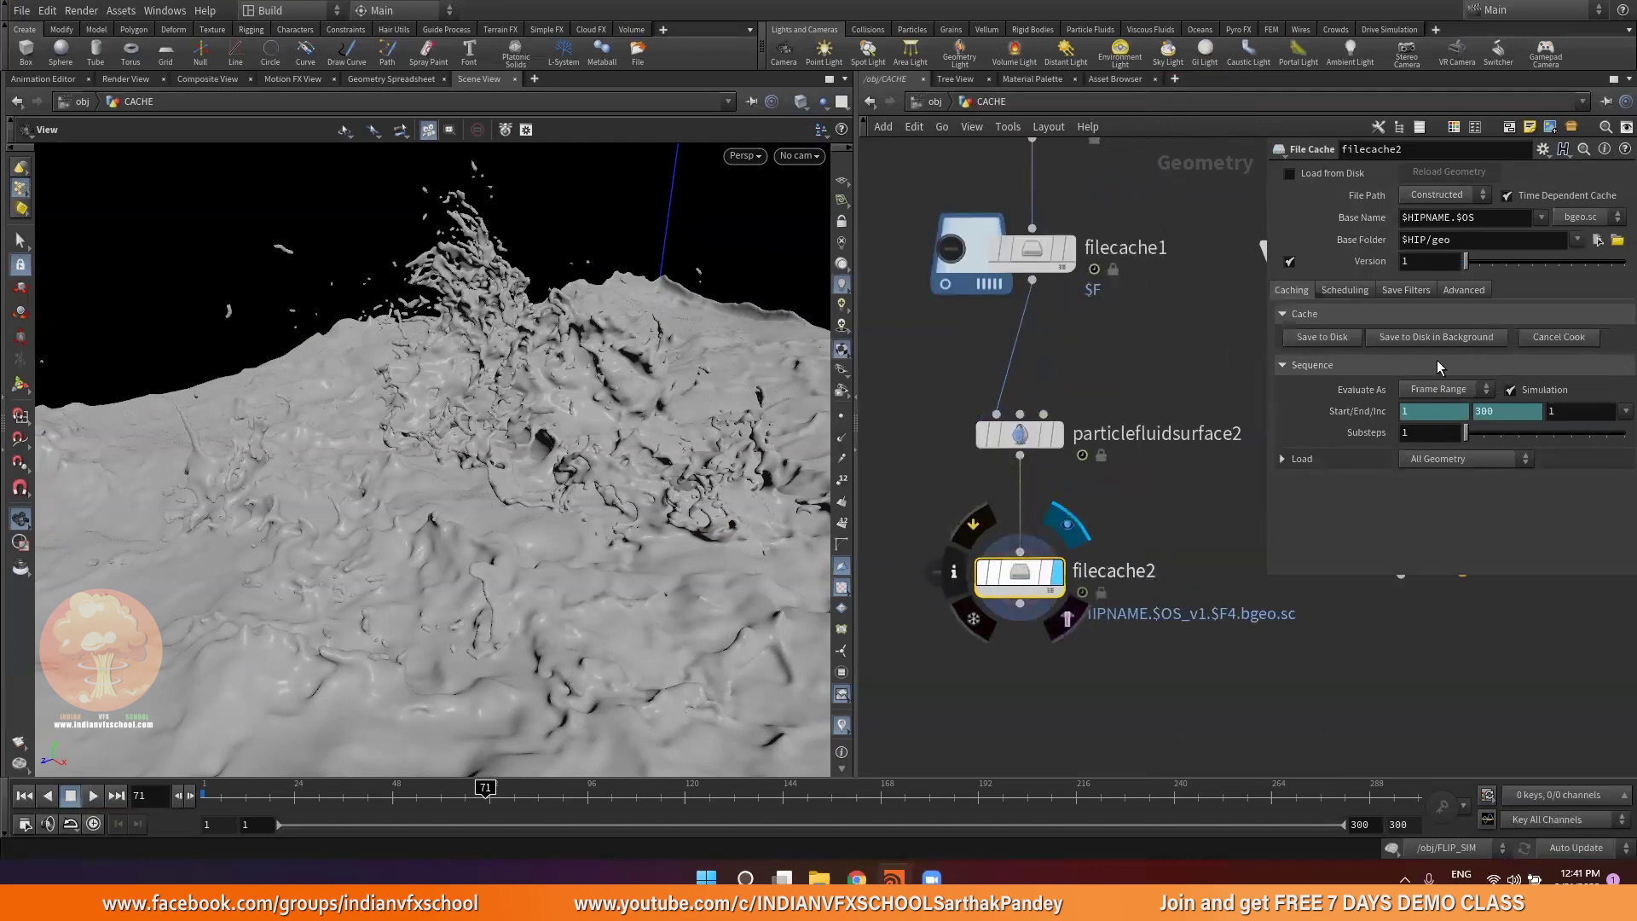
Switch filecache2 to an Explicit file path and browse for its geometry file in Desktop/IVS YT/CRAIG COURSE/cache/mesh
click(1459, 198)
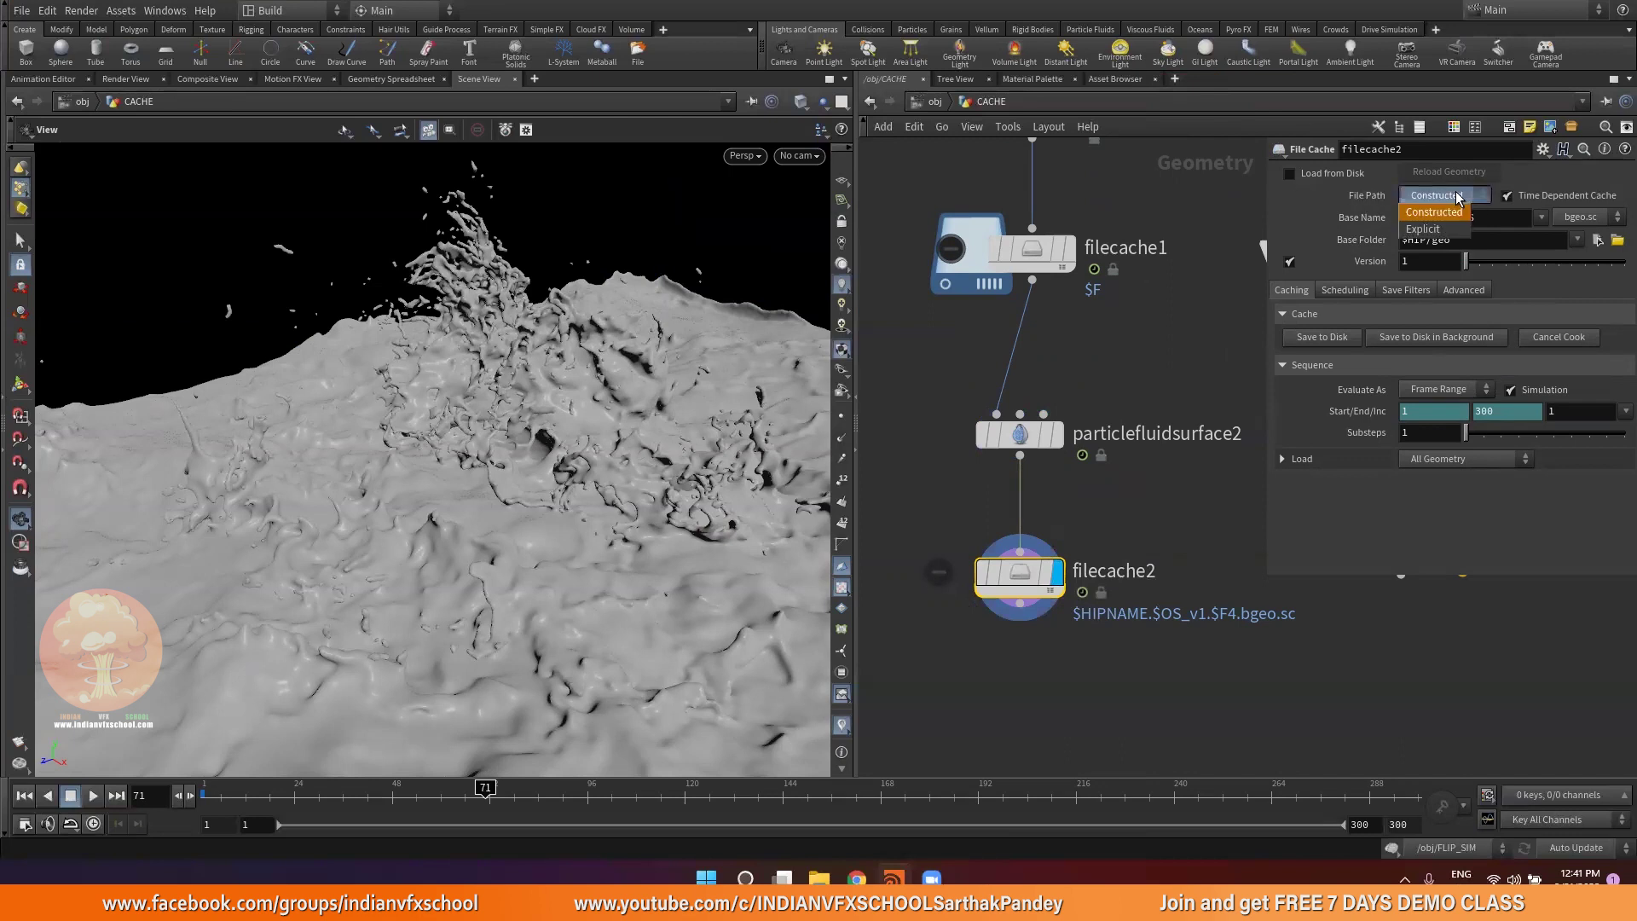
click(1436, 230)
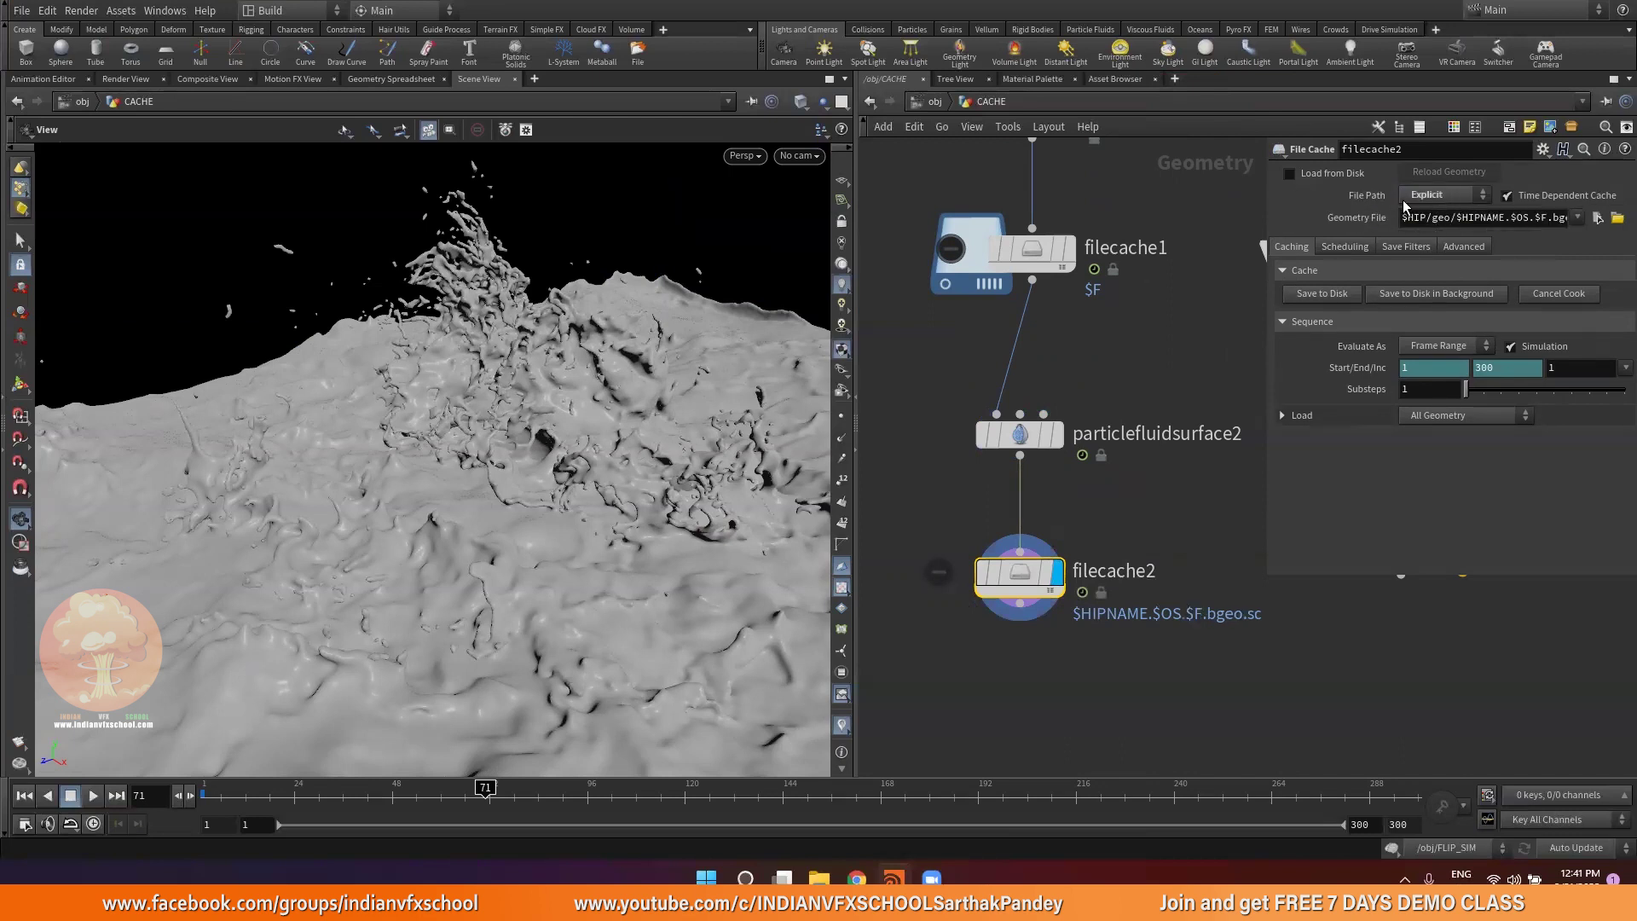
click(1598, 218)
click(1054, 93)
double_click(1225, 247)
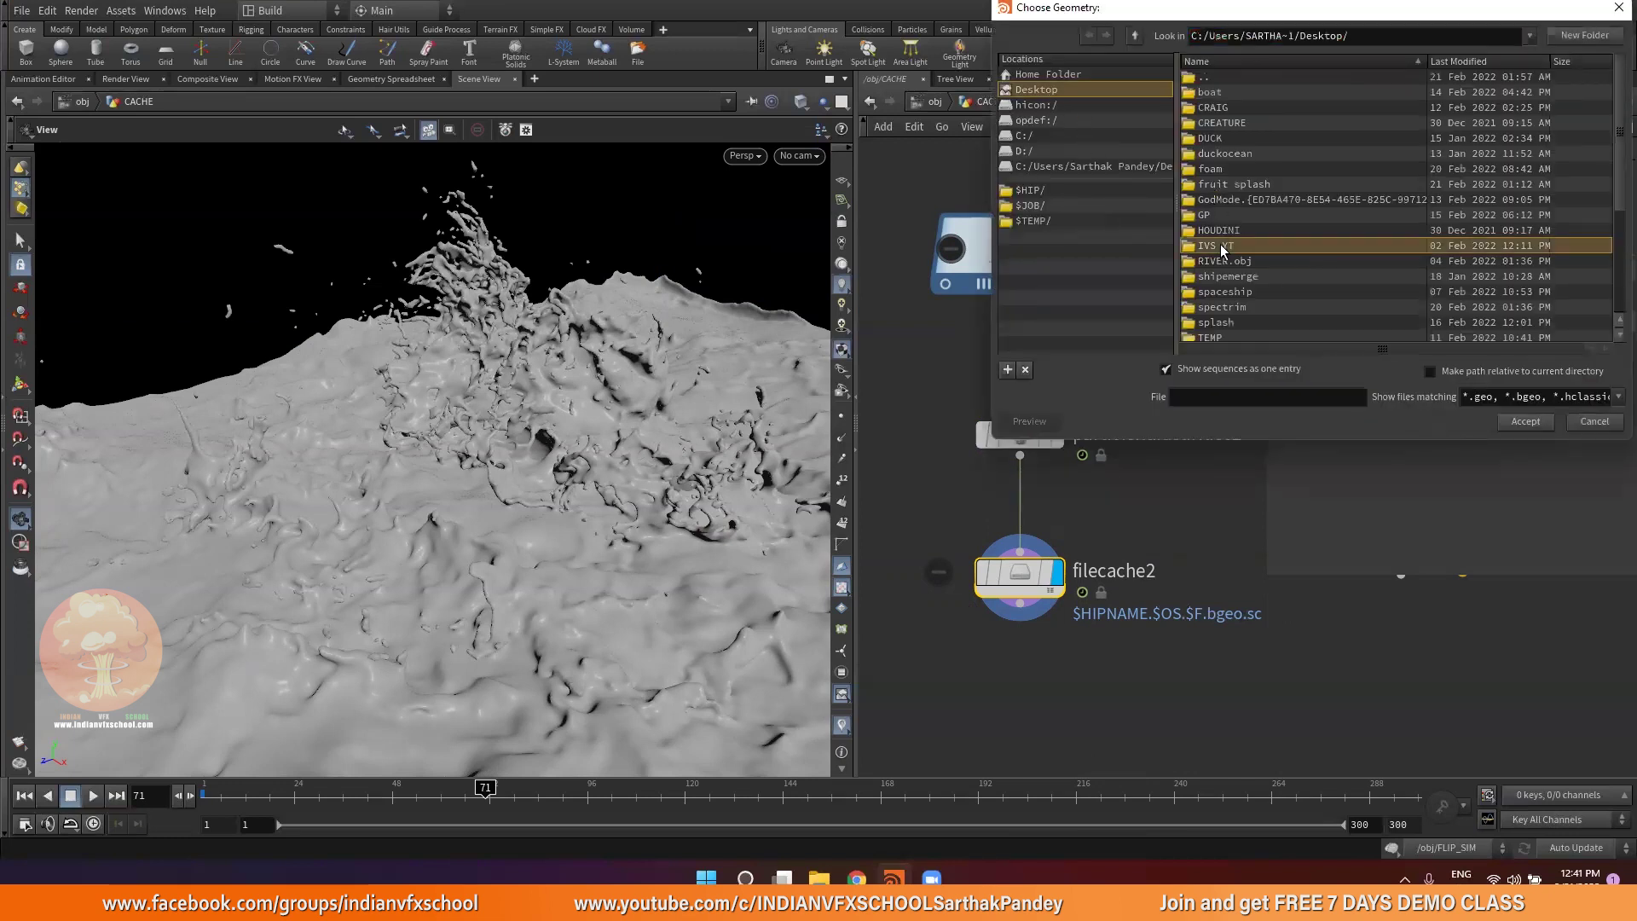
double_click(1233, 122)
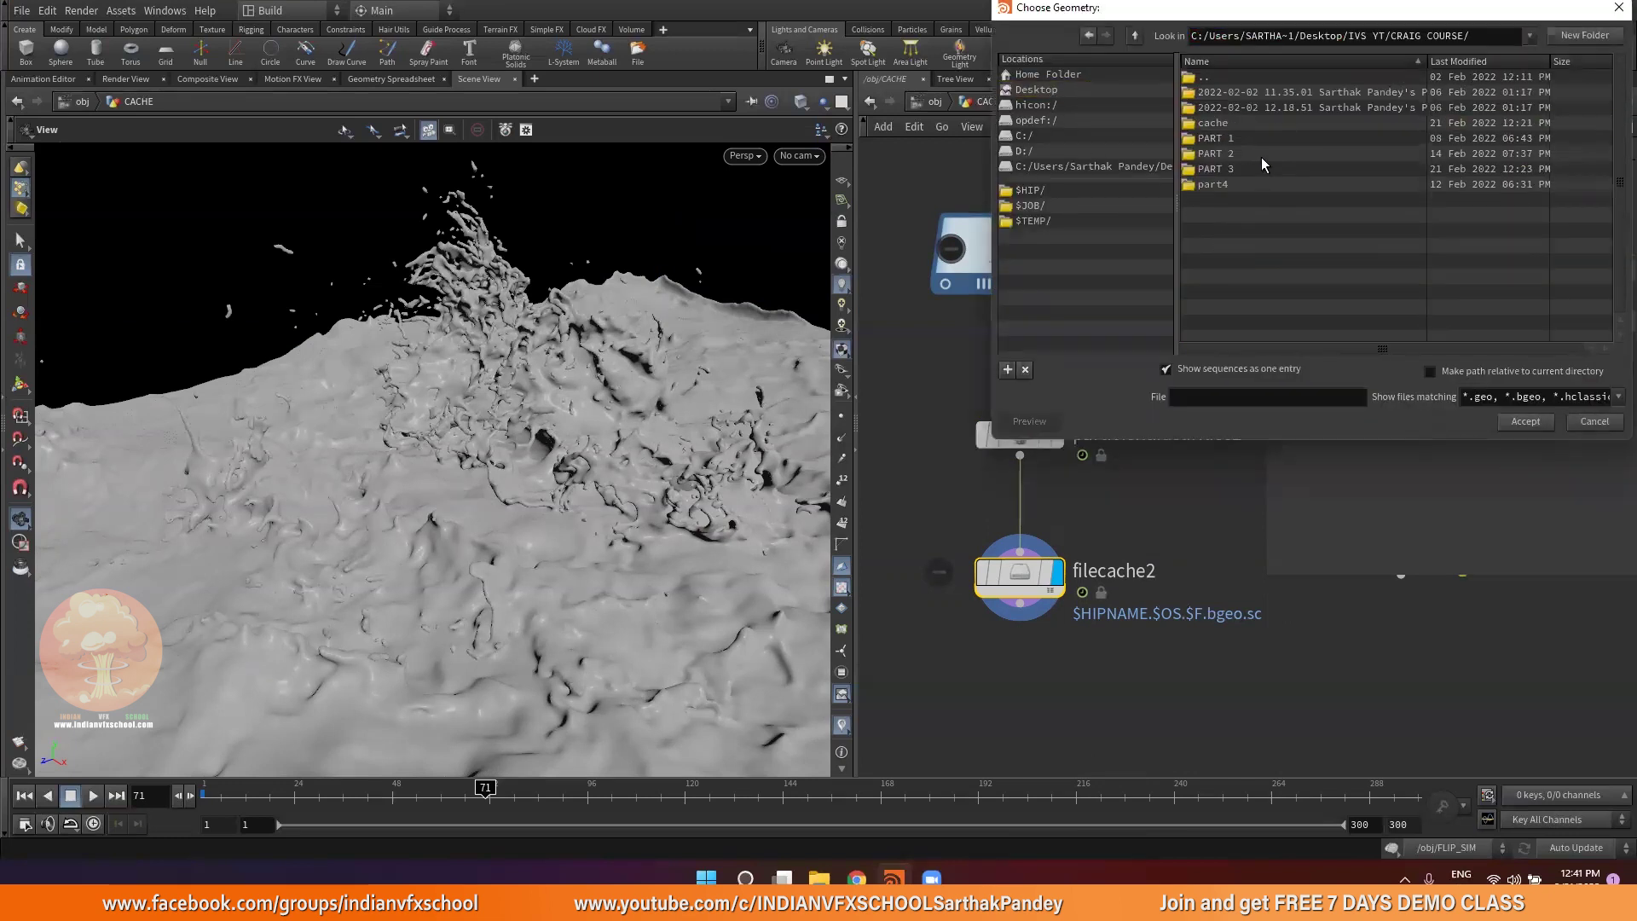
double_click(1230, 123)
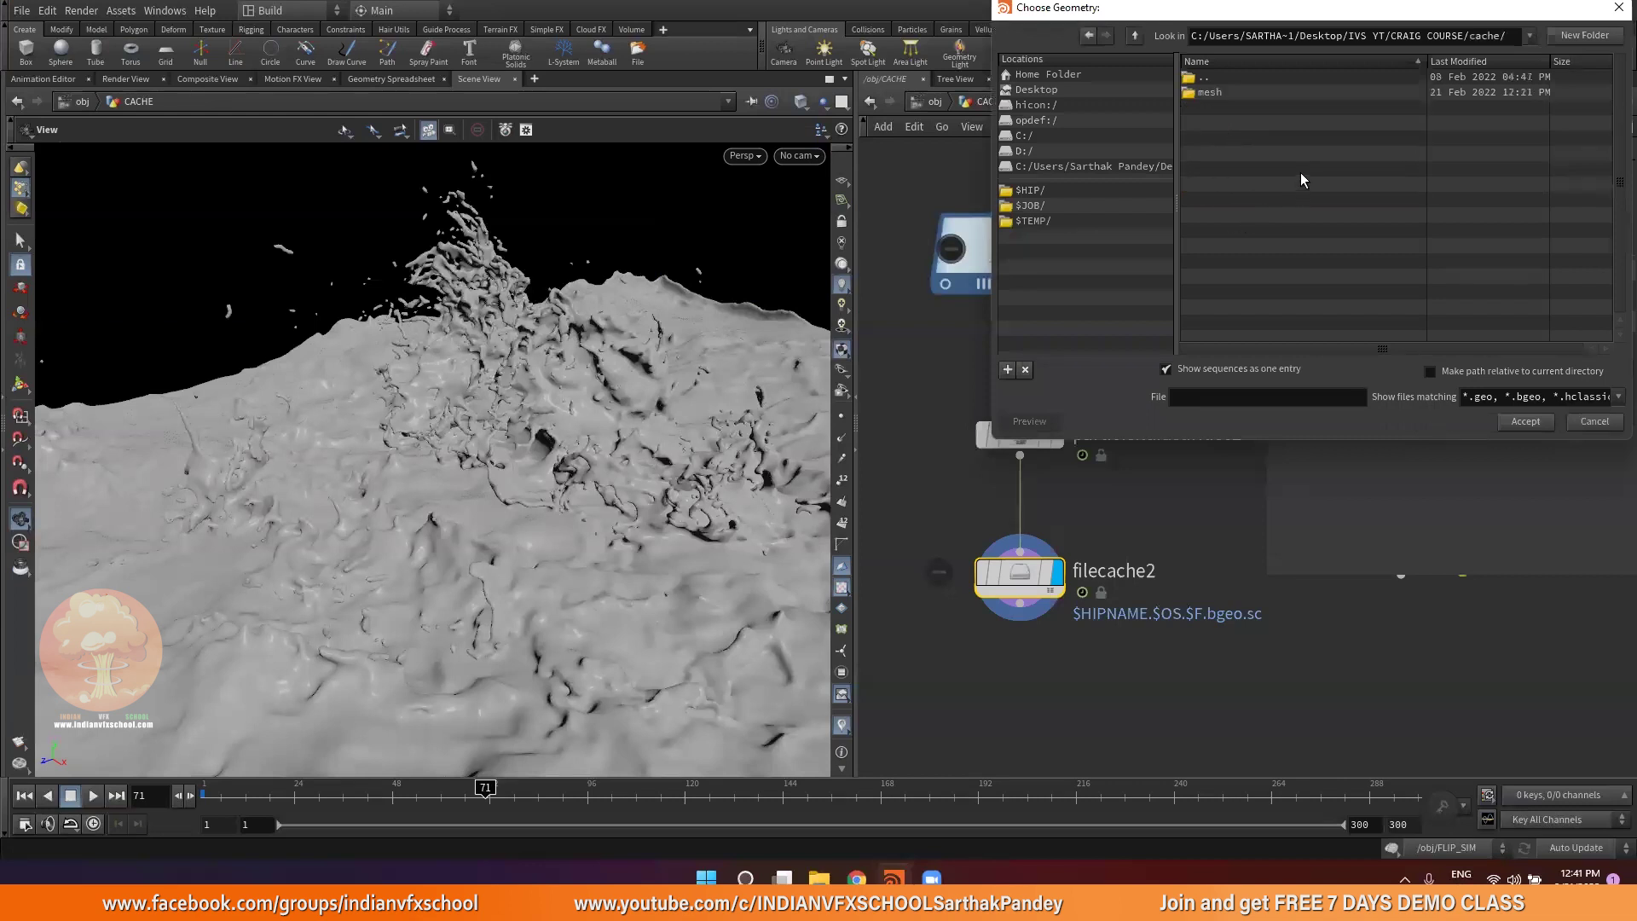
click(1262, 92)
double_click(1230, 90)
Name the cached geometry sequence $F and accept it as filecache2's geometry file
click(1206, 397)
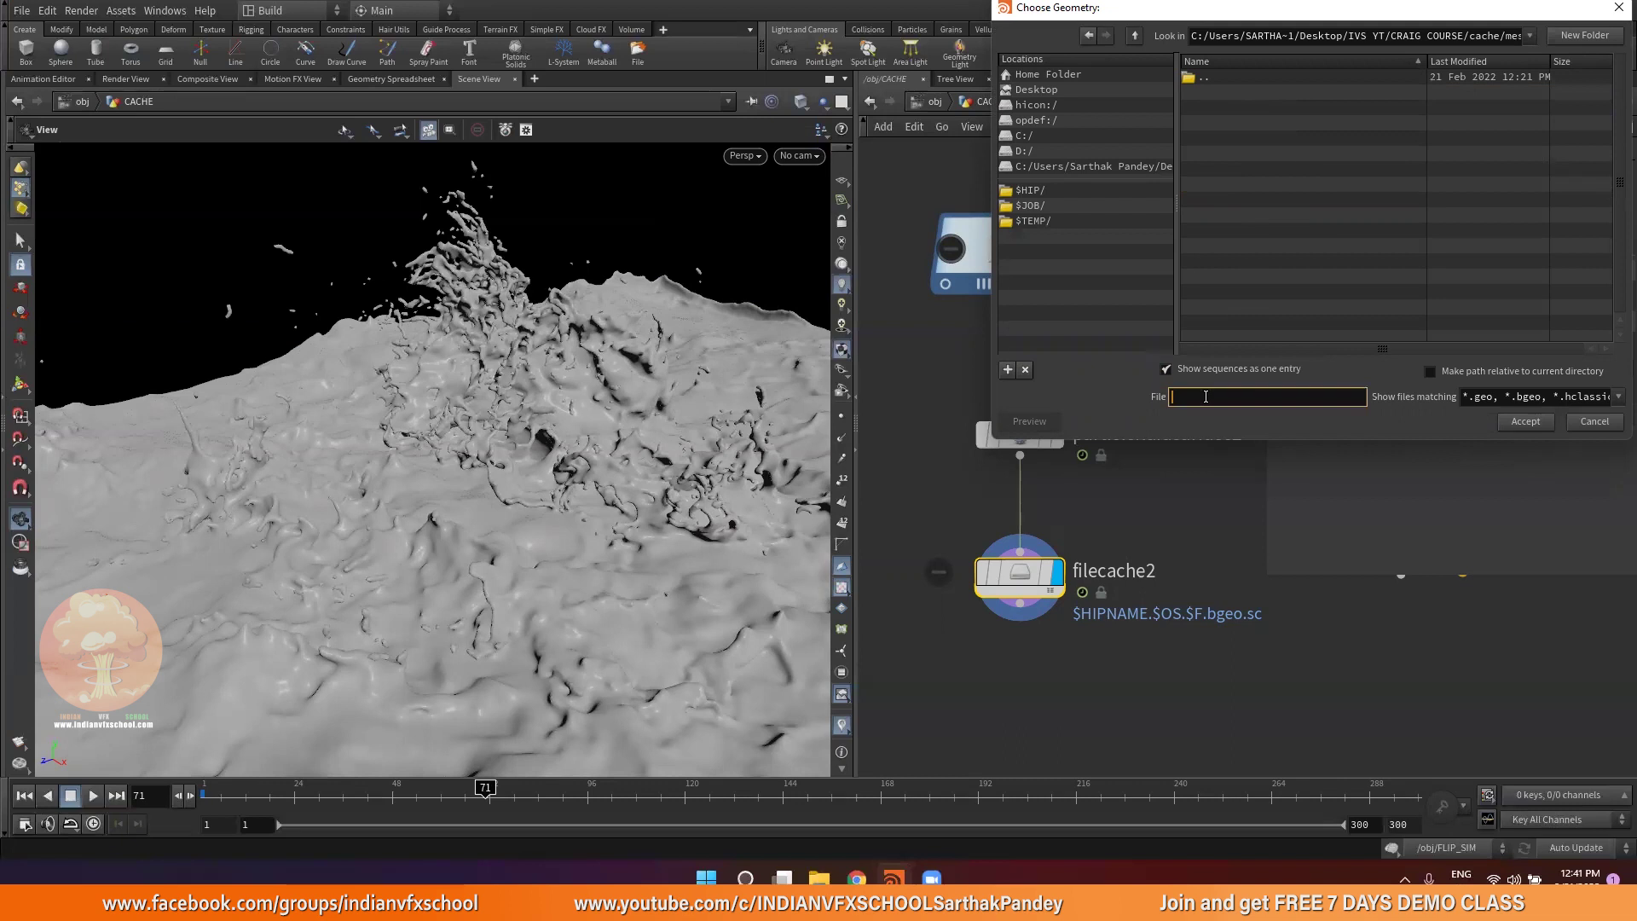
text($F)
click(1526, 423)
scroll(1158, 509, down, 3)
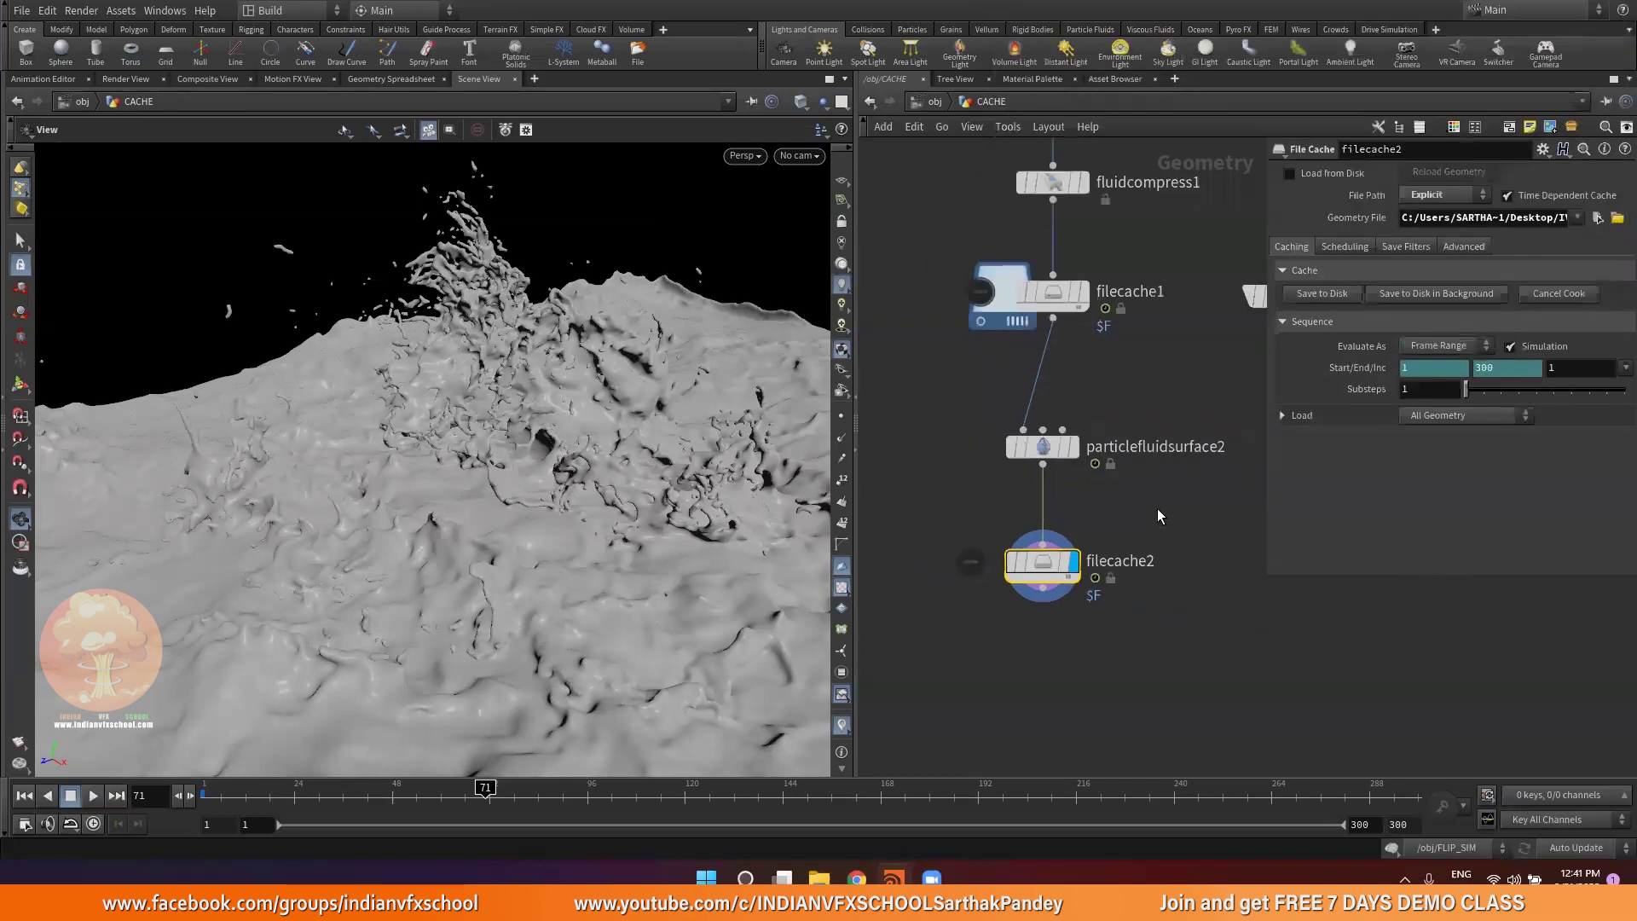
middle_drag(1158, 508, 1091, 498)
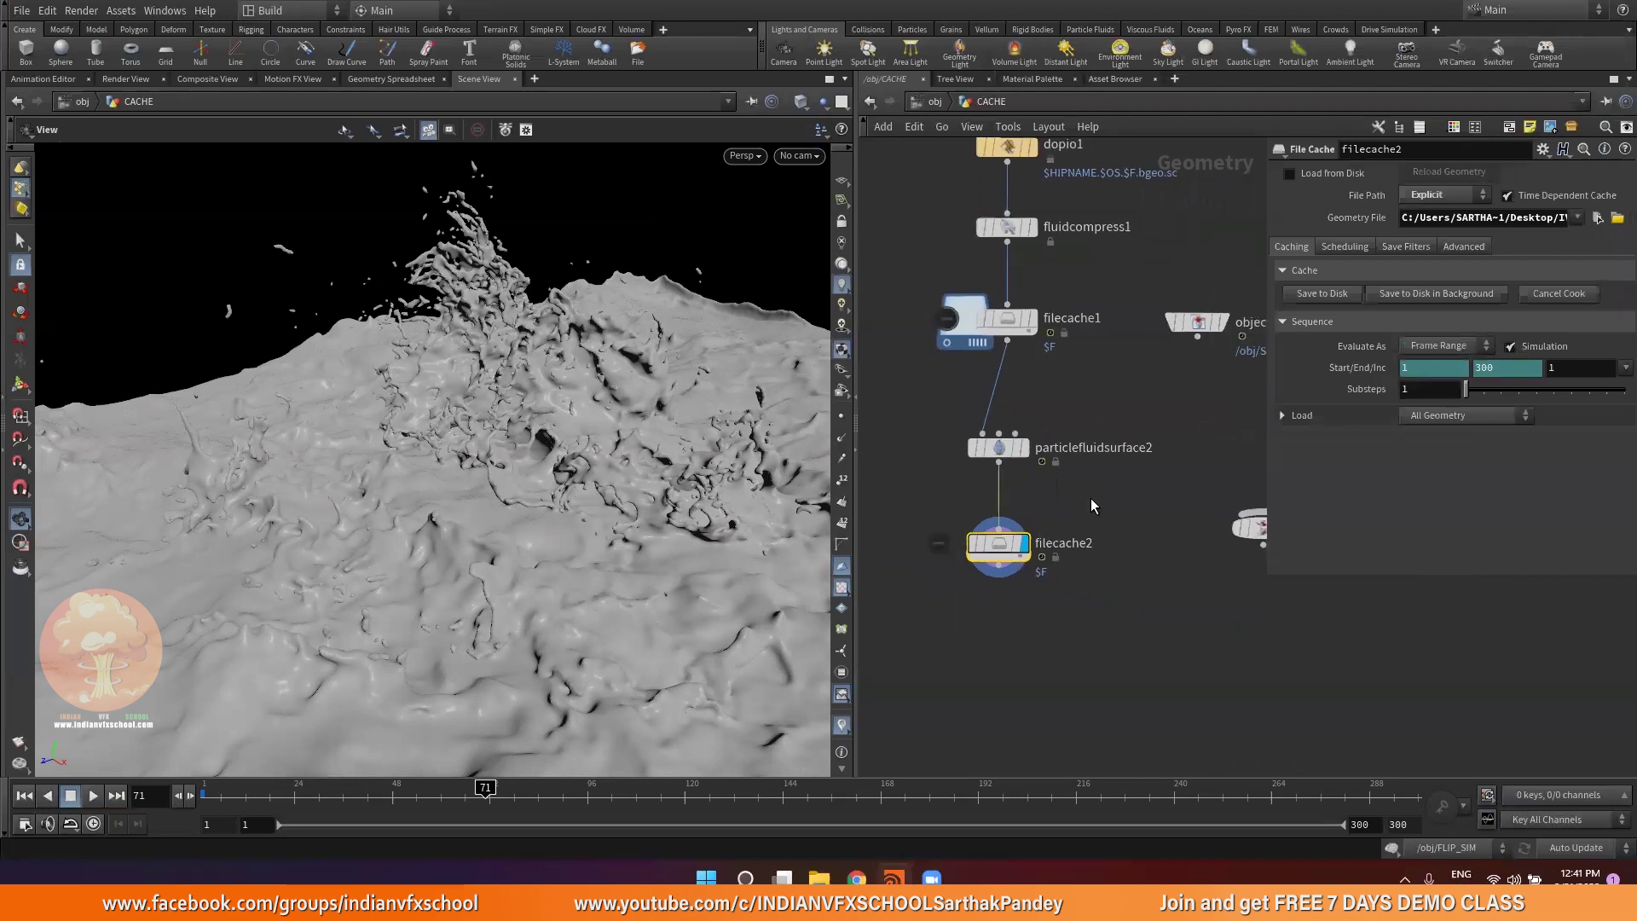